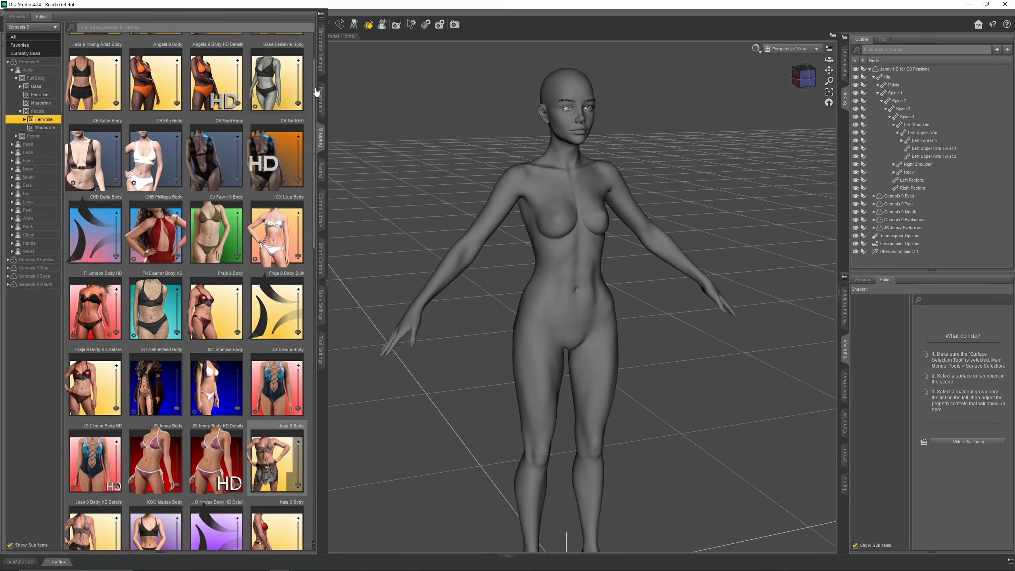
Step: Fit XF Heart Bikini Bottom B and Tied Bikini Top Genesis 9 from the beach clothing collection to the figure
{"action": "left_click_drag", "start_coordinate": [316, 91], "coordinate": [315, 154]}
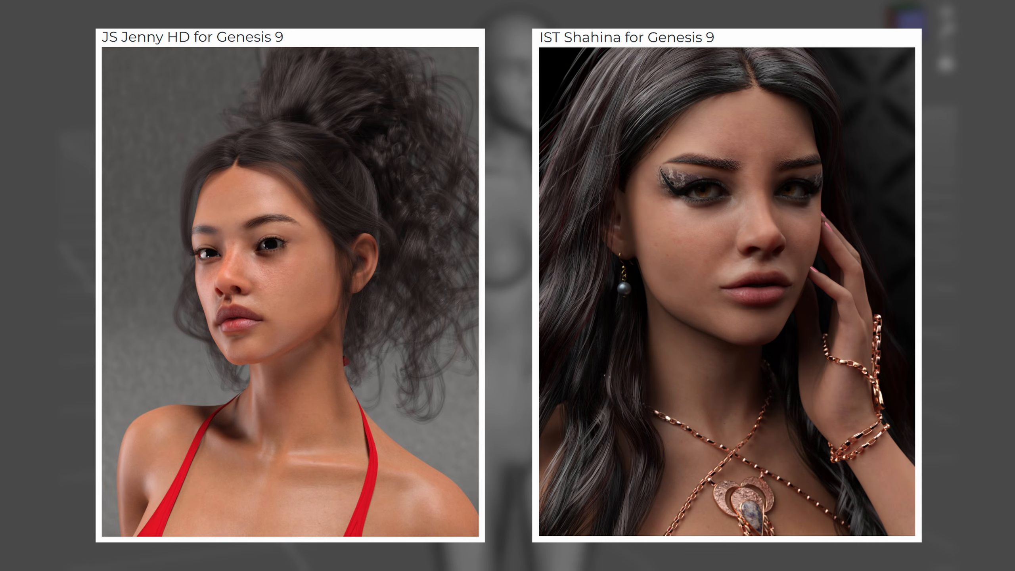
{"action": "left_click", "coordinate": [78, 188]}
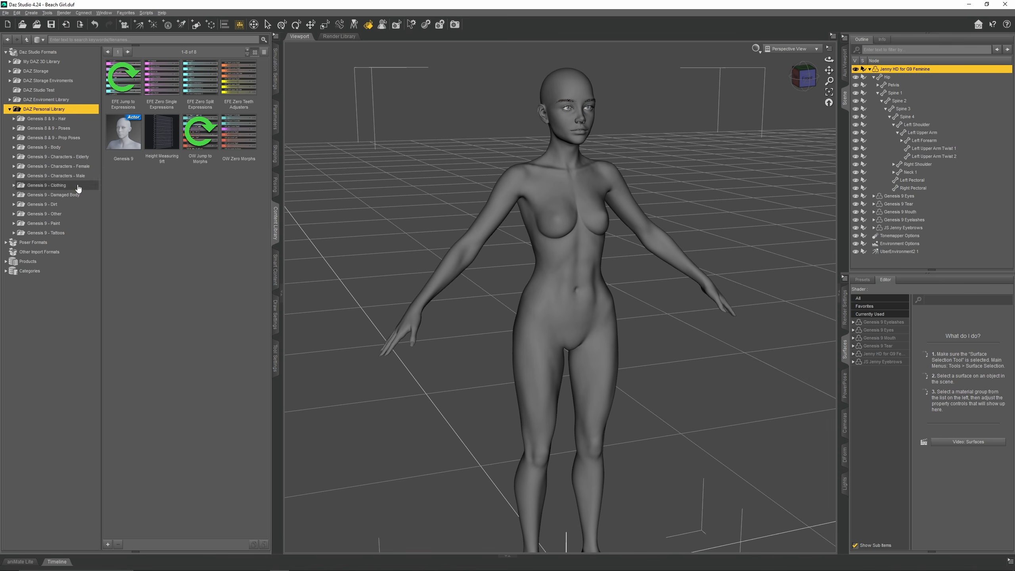
{"action": "left_click", "coordinate": [74, 195]}
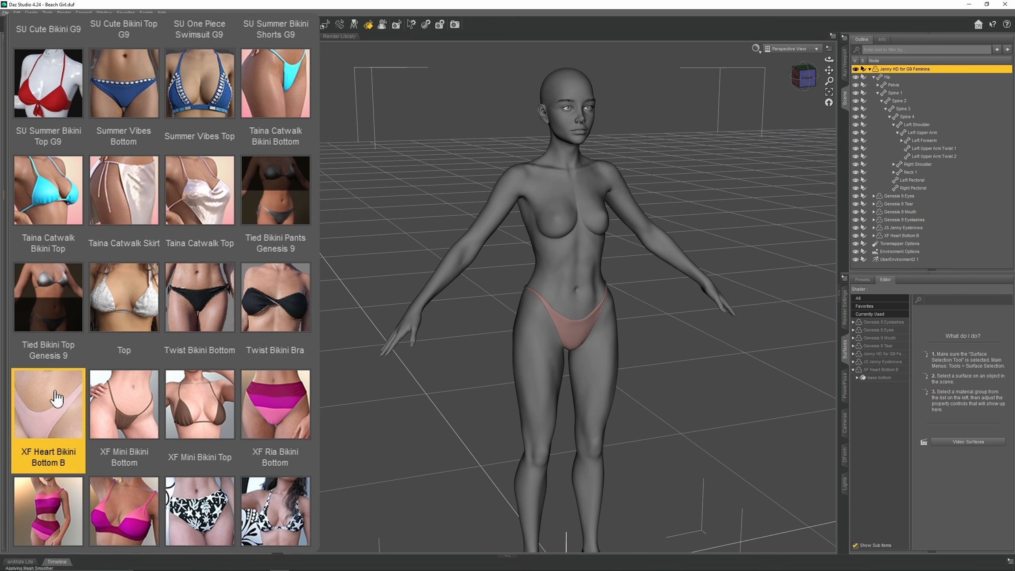
{"action": "double_click", "coordinate": [62, 290]}
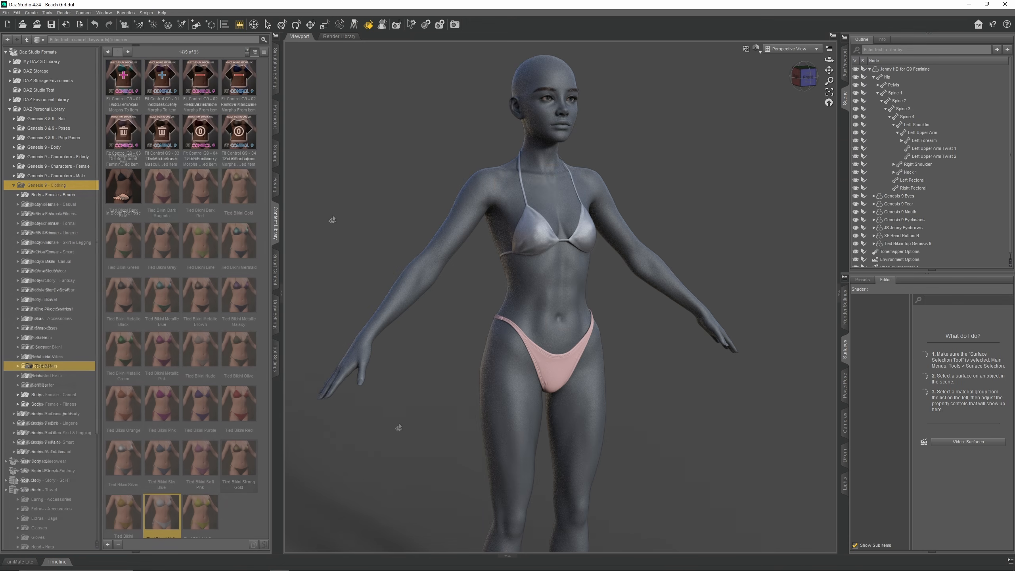
Step: Make the bikini bottom and the Tied Bikini Top's cloth and strings surfaces white
{"action": "left_click", "coordinate": [547, 348]}
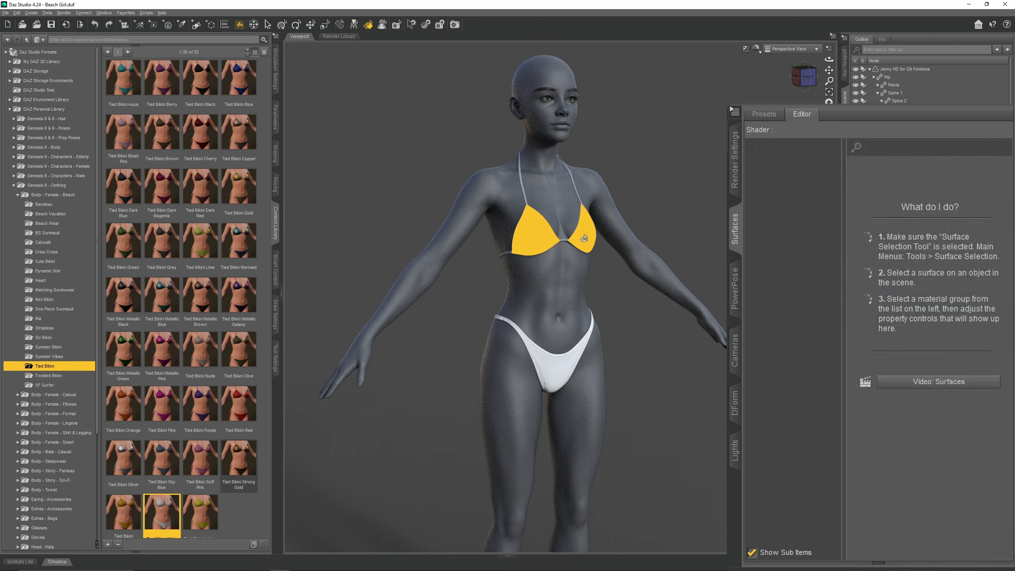
{"action": "left_click", "coordinate": [582, 237]}
{"action": "left_click", "coordinate": [795, 184]}
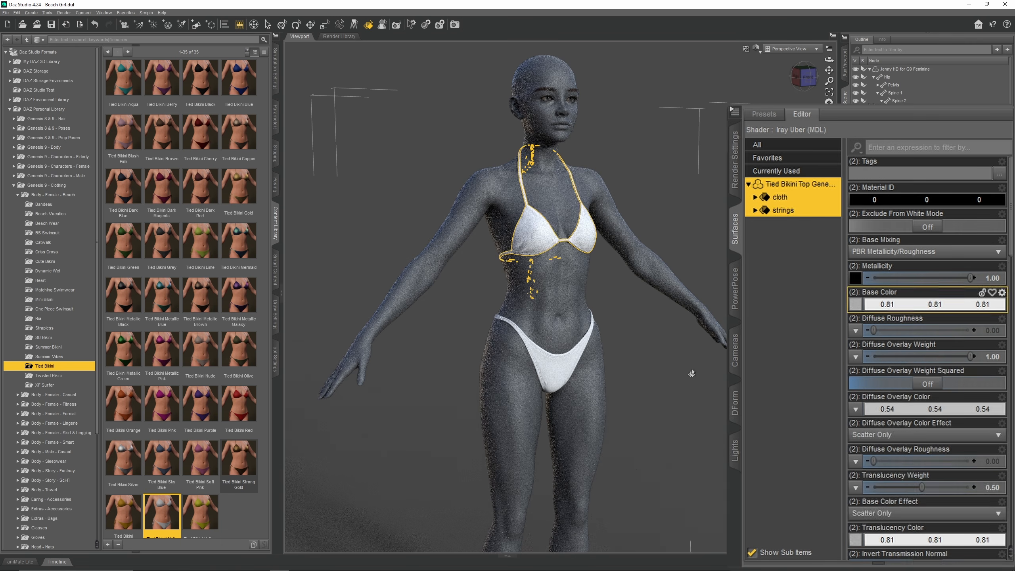
{"action": "left_click", "coordinate": [690, 375]}
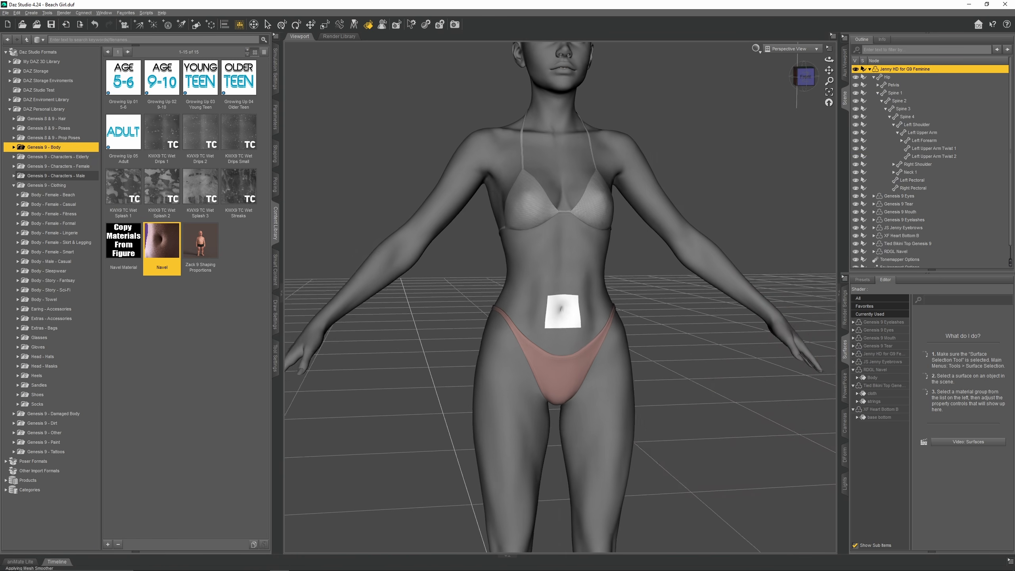
Step: Apply the Mira 9 Skin MAT from the female skin collection to the figure
{"action": "middle_click_drag", "start_coordinate": [559, 304], "coordinate": [579, 283]}
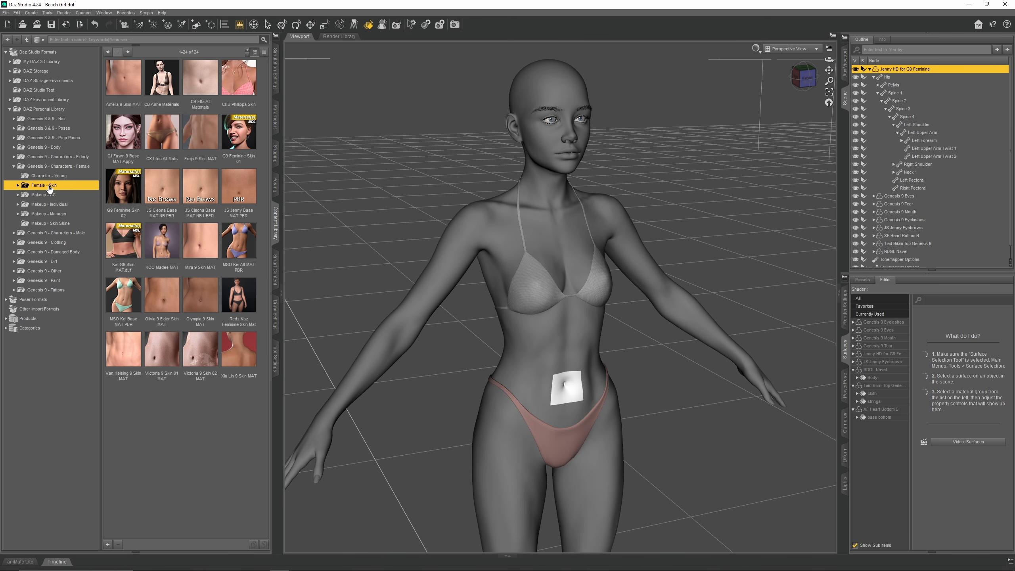
{"action": "mouse_move", "coordinate": [198, 241]}
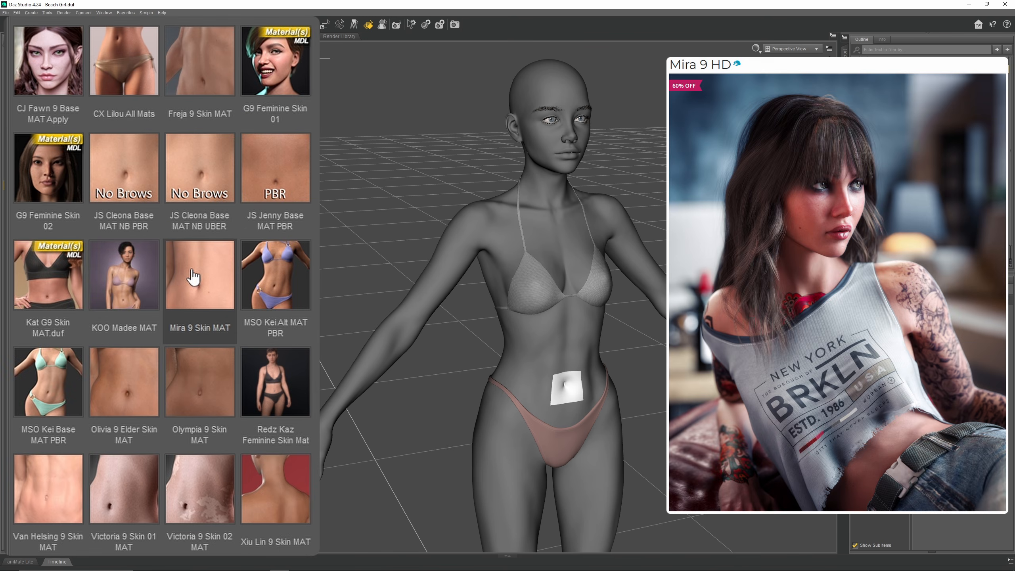
{"action": "double_click", "coordinate": [194, 276]}
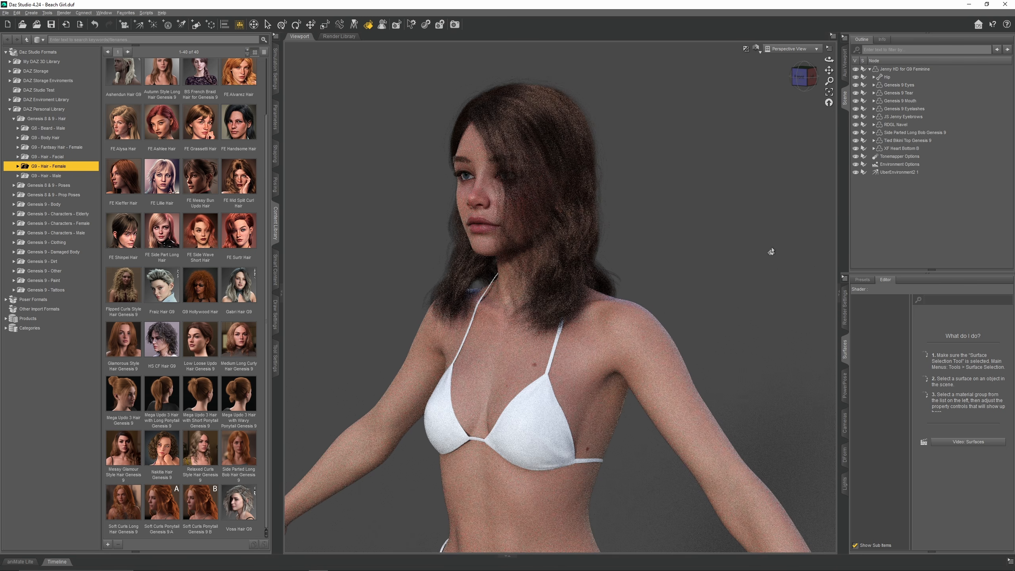
{"action": "middle_click_drag", "start_coordinate": [781, 254], "coordinate": [703, 255]}
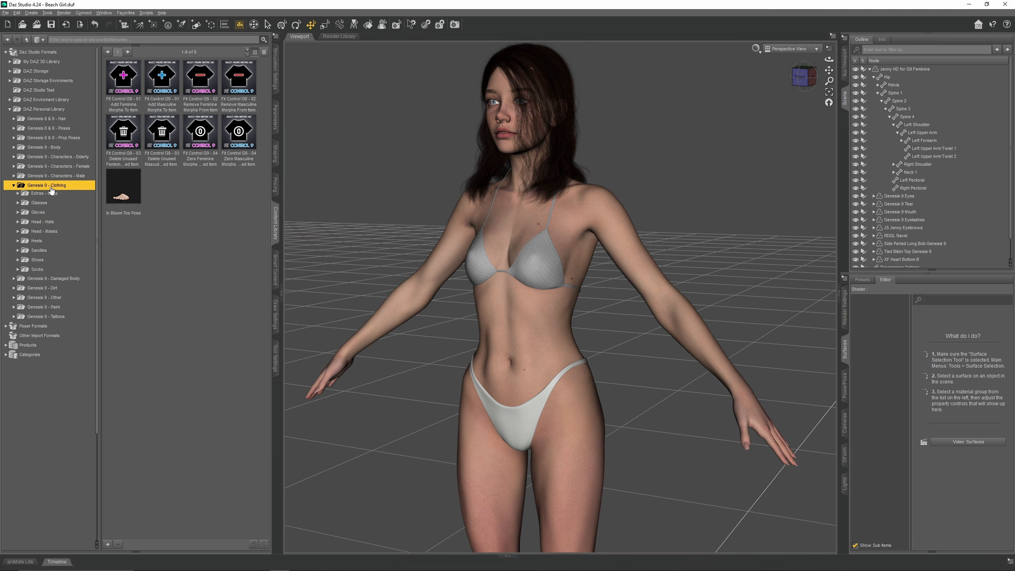
Step: Load SU Bikini Shorts G9 from the female beach clothing and frame it closely around the hips
{"action": "left_click", "coordinate": [51, 192]}
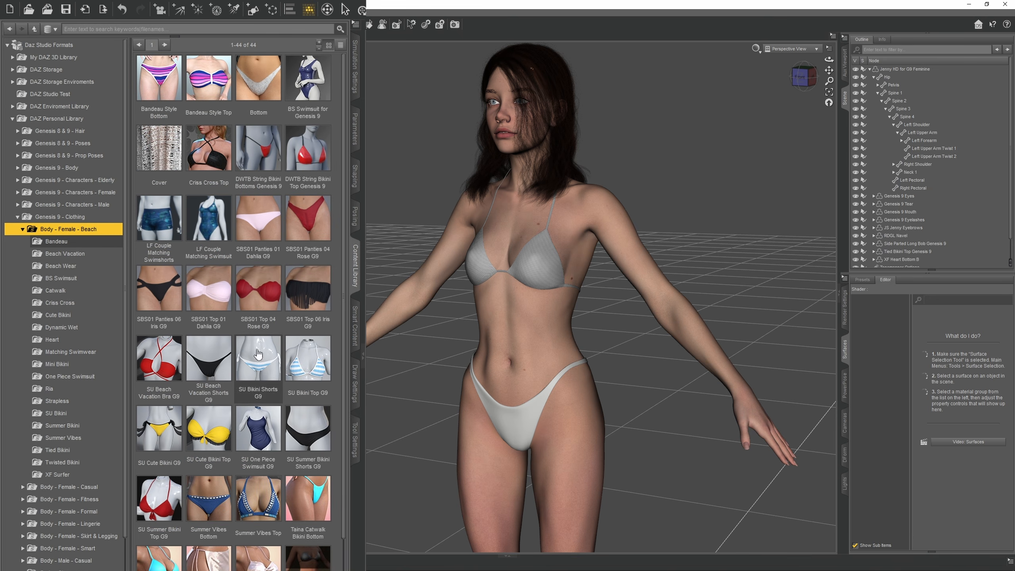
{"action": "double_click", "coordinate": [258, 353]}
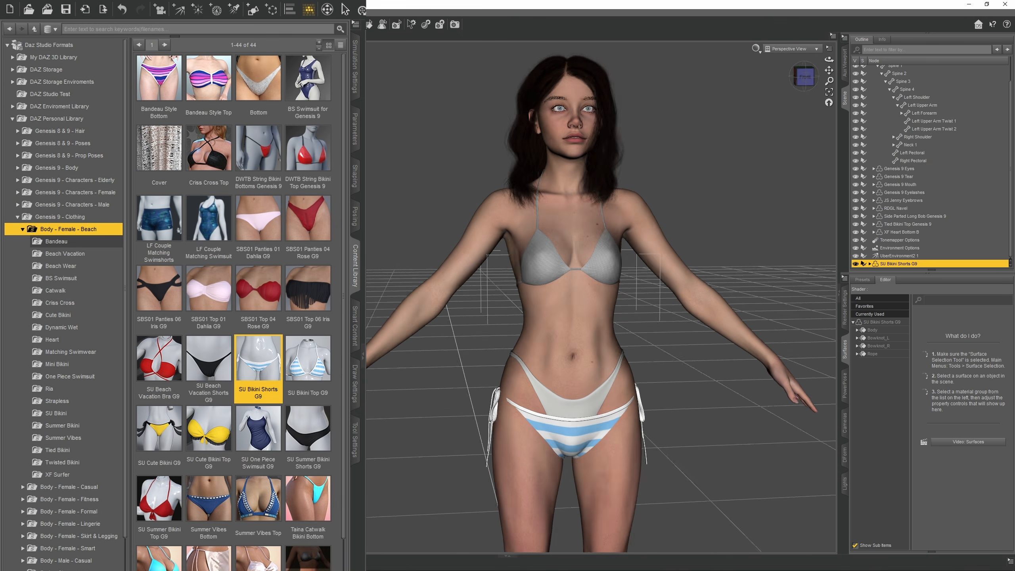
{"action": "middle_click_drag", "start_coordinate": [655, 372], "coordinate": [691, 384]}
{"action": "right_click_drag", "start_coordinate": [719, 419], "coordinate": [705, 336]}
{"action": "scroll", "coordinate": [680, 379], "scroll_direction": "up", "scroll_amount": 4}
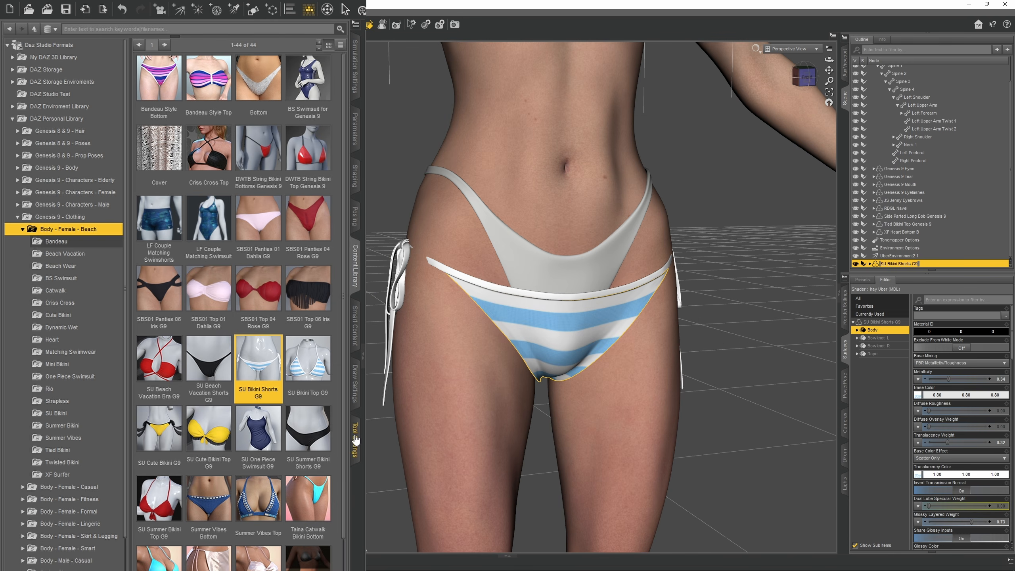
Step: Use the Geometry Editor to delete the Rope and Body surface polygons of SU Bikini Shorts G9, keeping only the side bowknots
{"action": "left_click", "coordinate": [354, 439]}
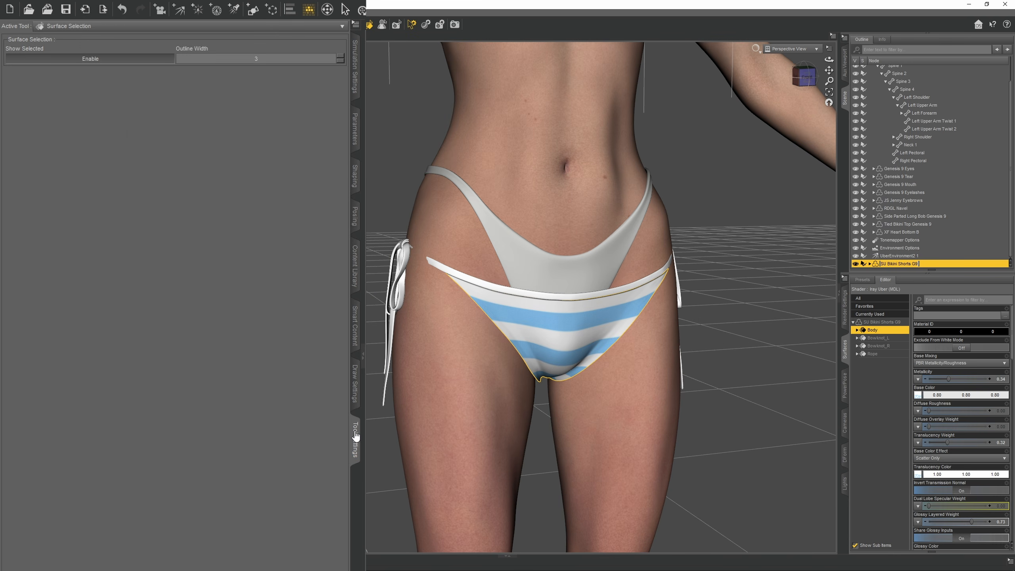
{"action": "left_click", "coordinate": [92, 26]}
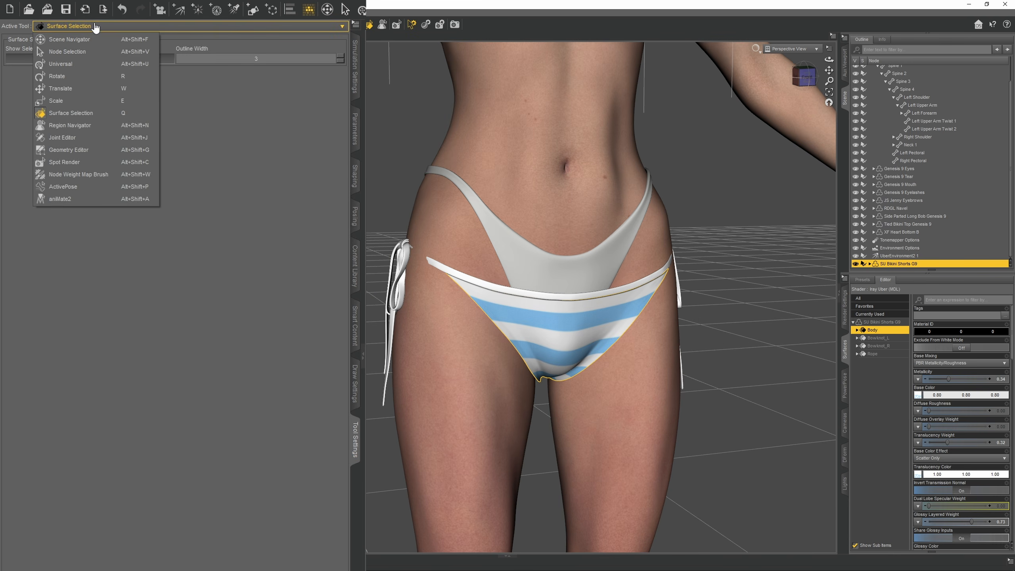
{"action": "left_click", "coordinate": [93, 149]}
{"action": "left_click", "coordinate": [278, 234]}
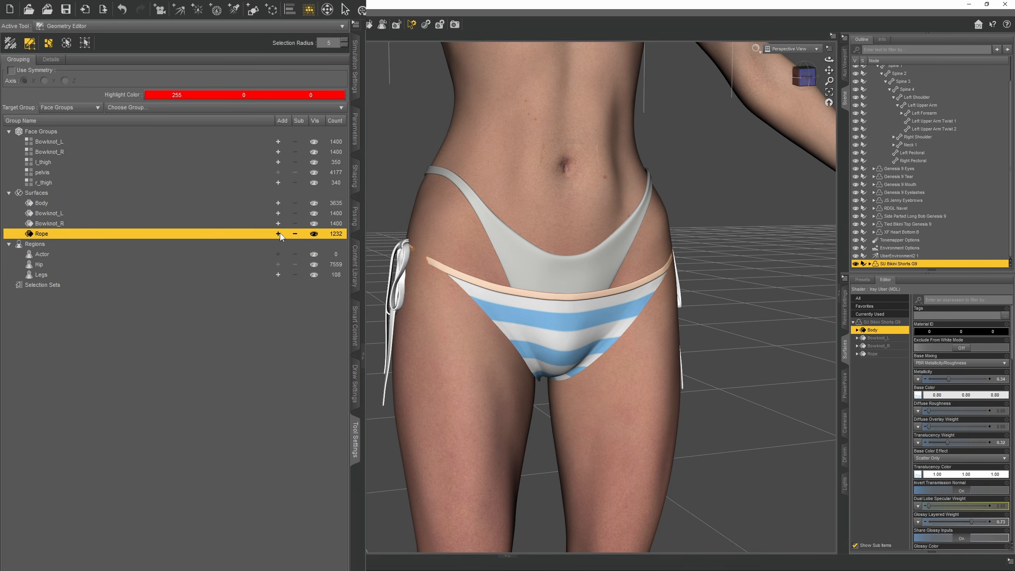
{"action": "left_click", "coordinate": [278, 203]}
{"action": "right_click", "coordinate": [620, 318]}
{"action": "mouse_move", "coordinate": [656, 381]}
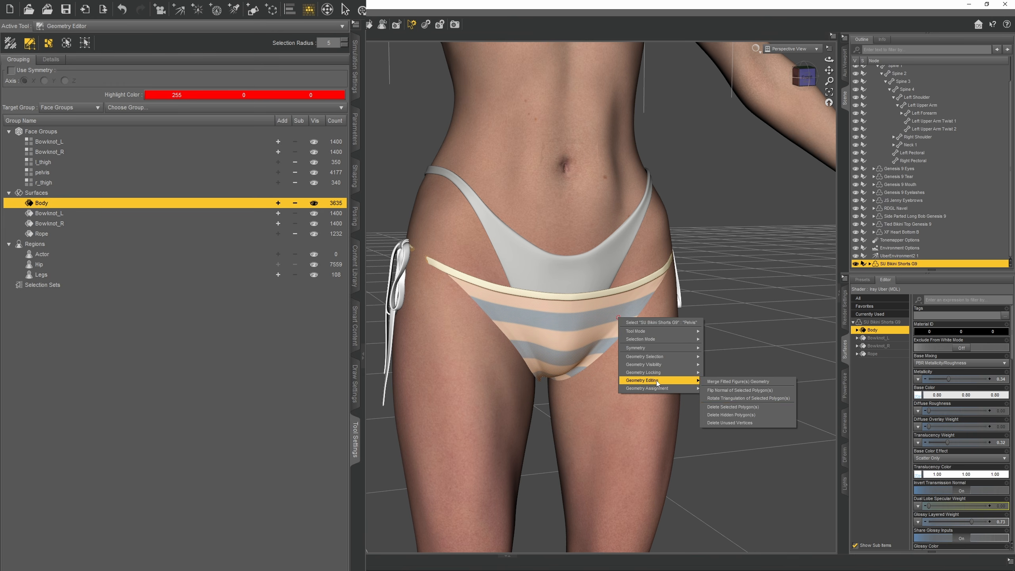
{"action": "left_click", "coordinate": [737, 405]}
{"action": "left_click", "coordinate": [492, 298]}
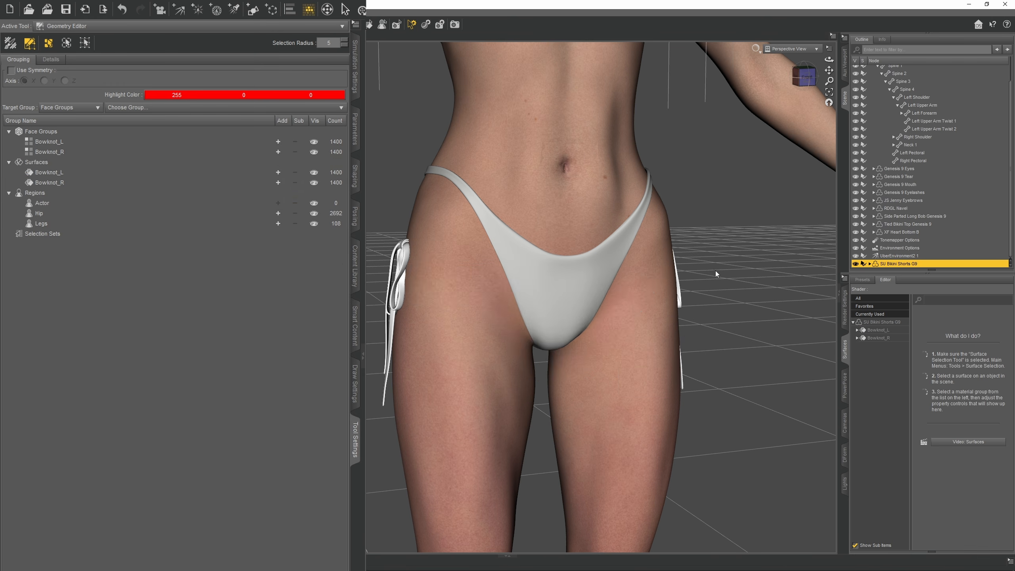
Step: Export the scene as DBZ with Export HD UVs and Default Location enabled
{"action": "scroll", "coordinate": [722, 271], "scroll_direction": "down", "scroll_amount": 8}
{"action": "middle_click_drag", "start_coordinate": [721, 271], "coordinate": [659, 280]}
{"action": "middle_click_drag", "start_coordinate": [622, 172], "coordinate": [703, 170]}
{"action": "scroll", "coordinate": [679, 168], "scroll_direction": "down", "scroll_amount": 3}
{"action": "middle_click_drag", "start_coordinate": [677, 90], "coordinate": [655, 182]}
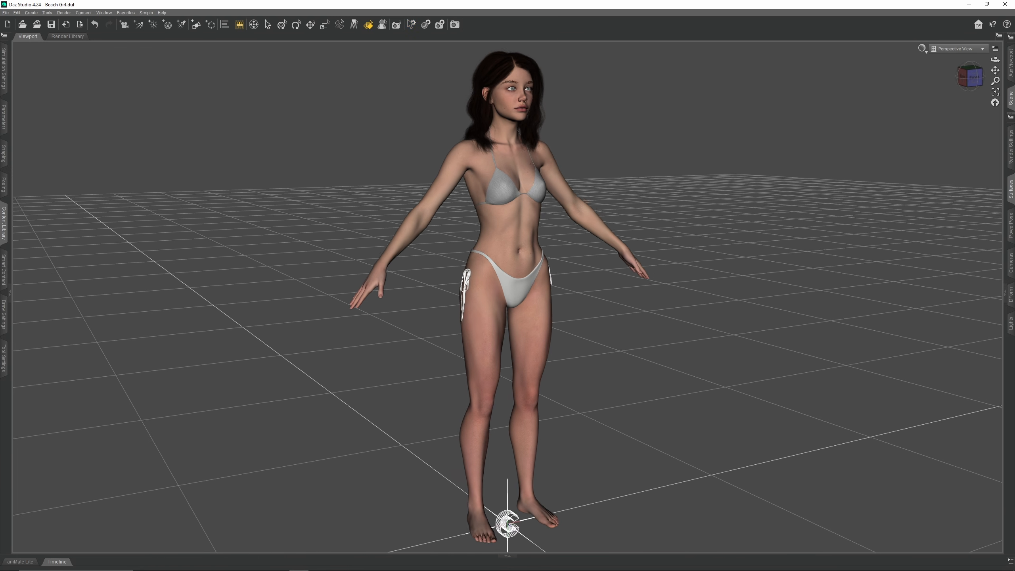
{"action": "left_click_drag", "start_coordinate": [995, 59], "coordinate": [835, 61]}
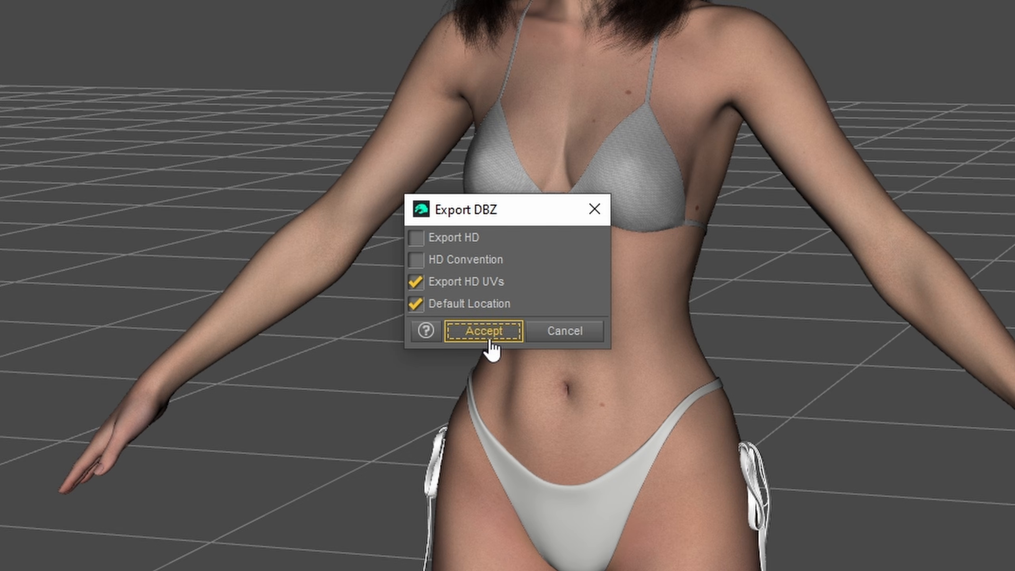
{"action": "left_click", "coordinate": [484, 334]}
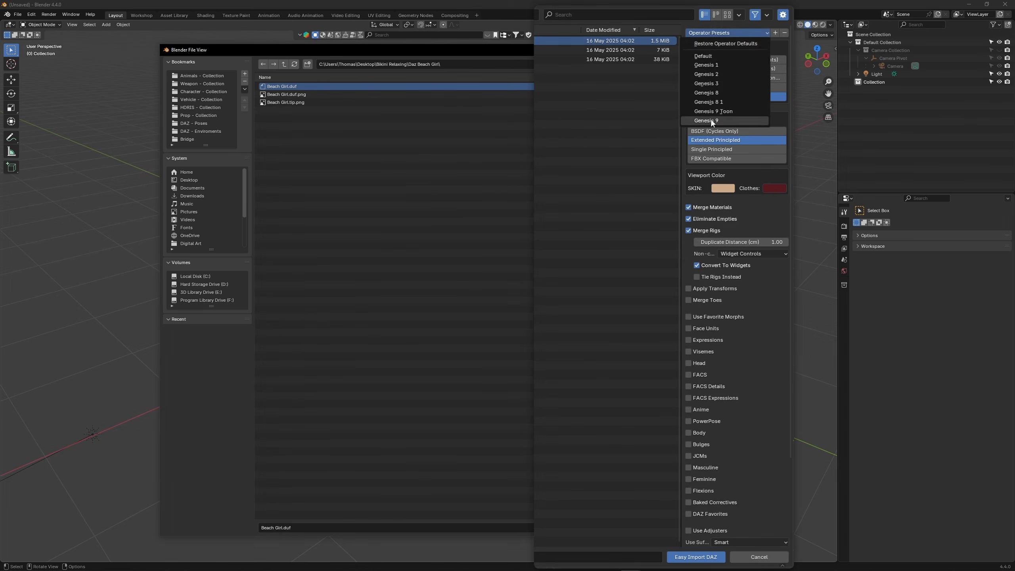
Step: Switch to Blender and import Beach Girl.duf with Easy Import DAZ using the Genesis 9 operator preset
{"action": "scroll", "coordinate": [742, 311], "scroll_direction": "down", "scroll_amount": 8}
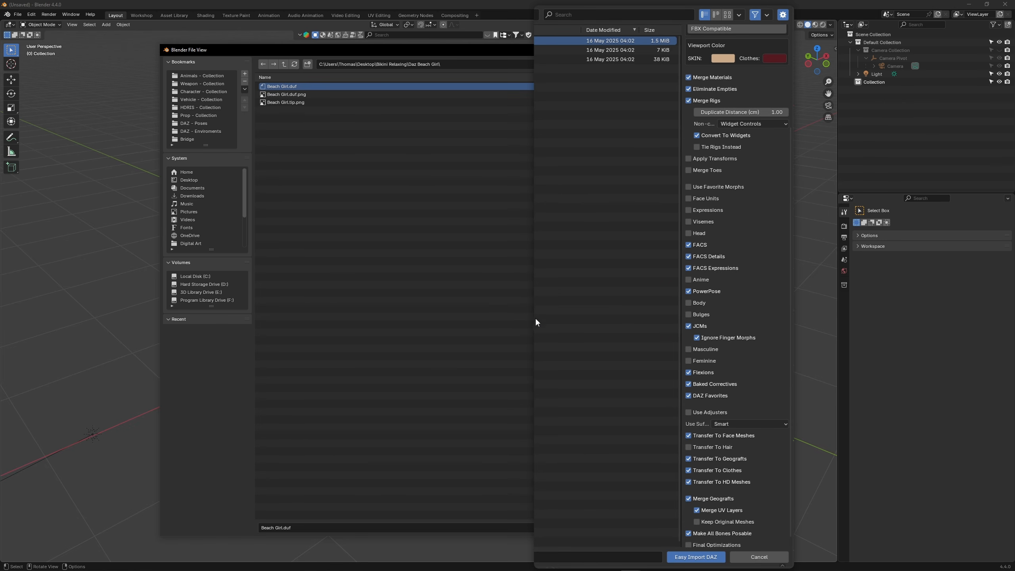
{"action": "left_click", "coordinate": [685, 528]}
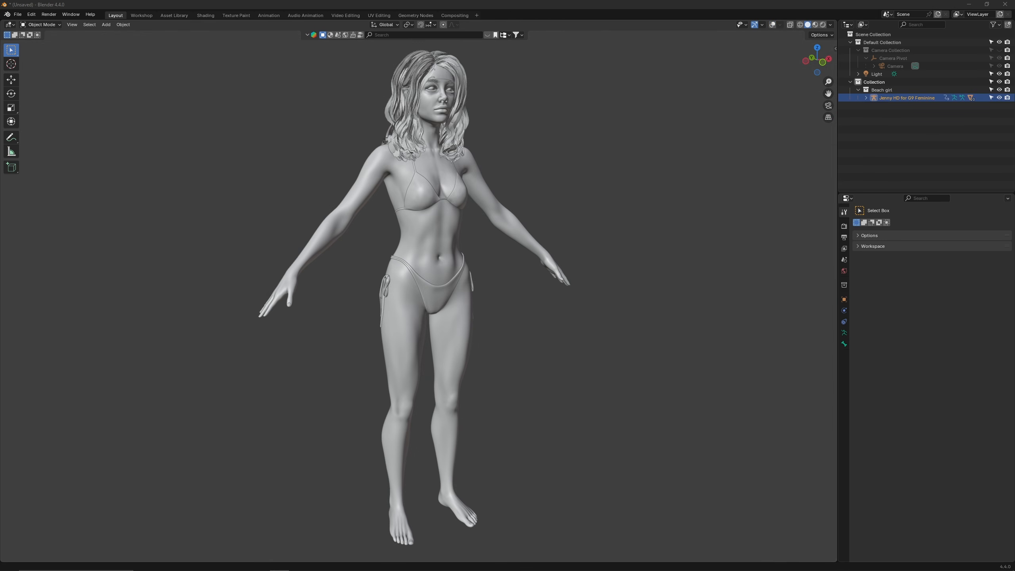
{"action": "middle_click_drag", "start_coordinate": [783, 142], "coordinate": [717, 142]}
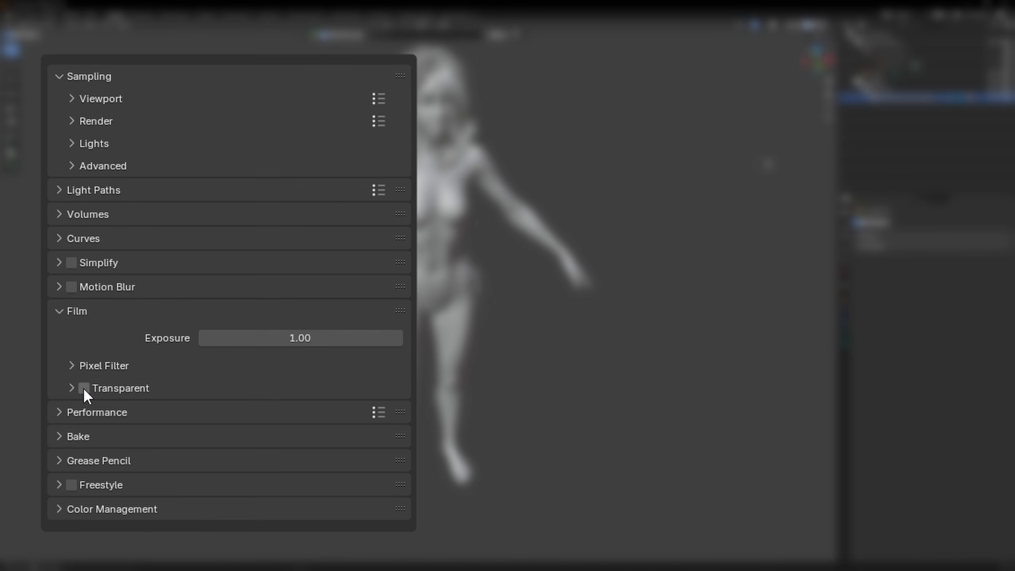
Step: Configure the render settings, enabling a transparent film background
{"action": "left_click", "coordinate": [84, 388]}
{"action": "left_click", "coordinate": [646, 289]}
{"action": "left_click", "coordinate": [744, 168]}
{"action": "left_click", "coordinate": [744, 168]}
{"action": "left_click", "coordinate": [629, 428]}
{"action": "left_click", "coordinate": [634, 451]}
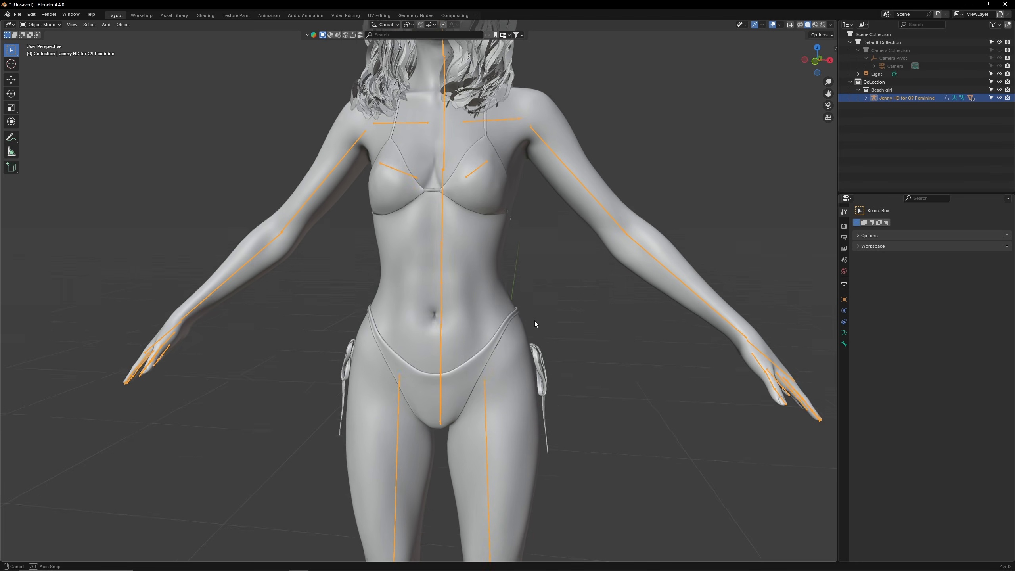
Step: Separate the bow on the figure's right hip from the SU Bikini Shorts G9 mesh into its own object
{"action": "mouse_move", "coordinate": [534, 320]}
{"action": "middle_mouse_down"}
{"action": "mouse_move", "coordinate": [538, 313]}
{"action": "mouse_move", "coordinate": [537, 361]}
{"action": "mouse_move", "coordinate": [569, 355]}
{"action": "mouse_move", "coordinate": [532, 353]}
{"action": "mouse_move", "coordinate": [535, 334]}
{"action": "middle_mouse_up"}
{"action": "left_click", "coordinate": [537, 362]}
{"action": "scroll", "coordinate": [535, 334], "scroll_direction": "up", "scroll_amount": 2}
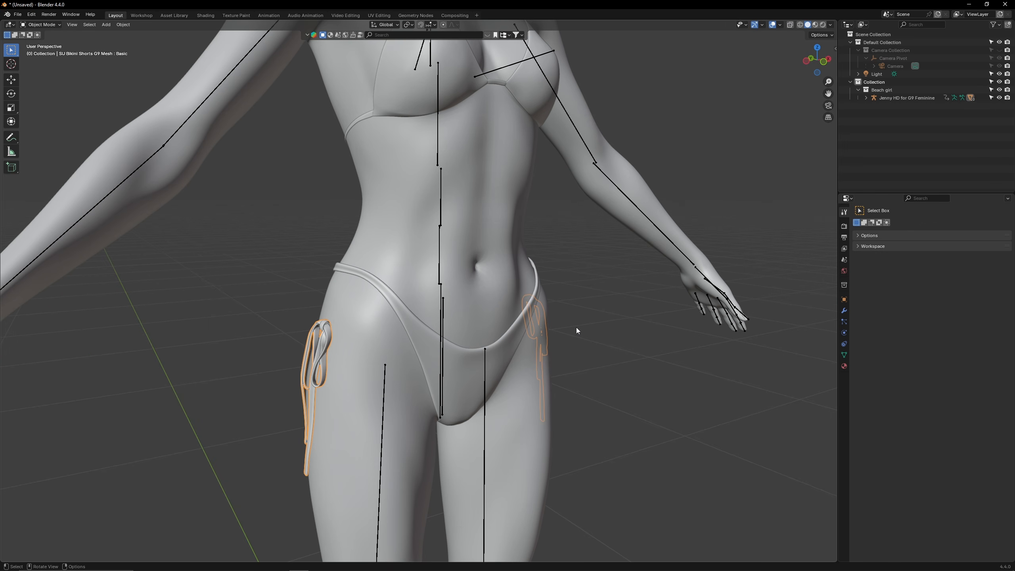
{"action": "key", "text": "Tab"}
{"action": "key", "text": "alt+z"}
{"action": "left_click_drag", "start_coordinate": [233, 277], "coordinate": [333, 478]}
{"action": "key", "text": "p"}
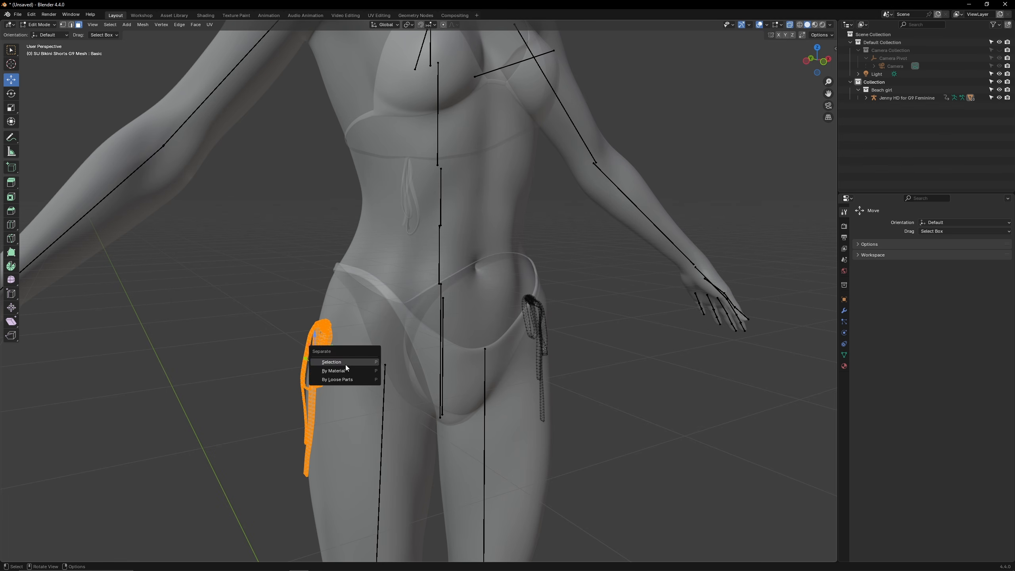
{"action": "left_click", "coordinate": [345, 365]}
{"action": "key", "text": "Tab"}
{"action": "left_click", "coordinate": [312, 348]}
{"action": "key", "text": "alt+z"}
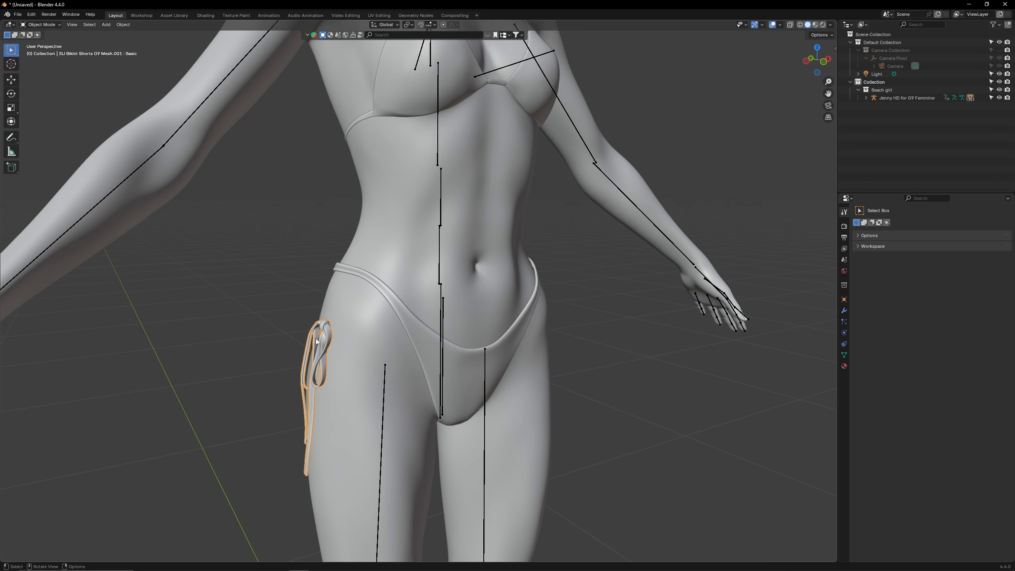
Step: Select the linked knot geometry of the separated right-hip bow and place the bow's origin at that knot
{"action": "key", "text": "Tab"}
{"action": "key", "text": "l"}
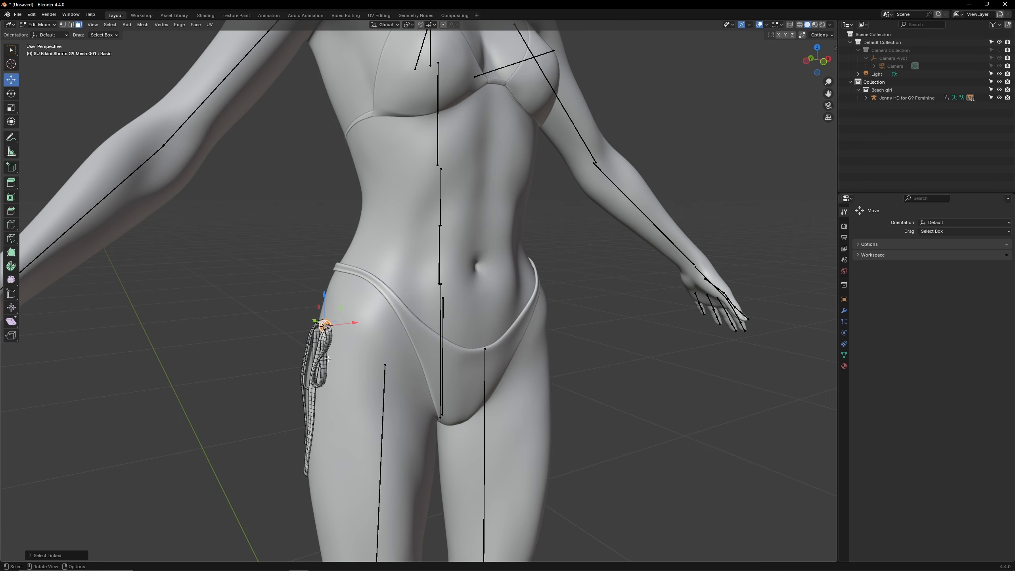
{"action": "key", "text": "Tab"}
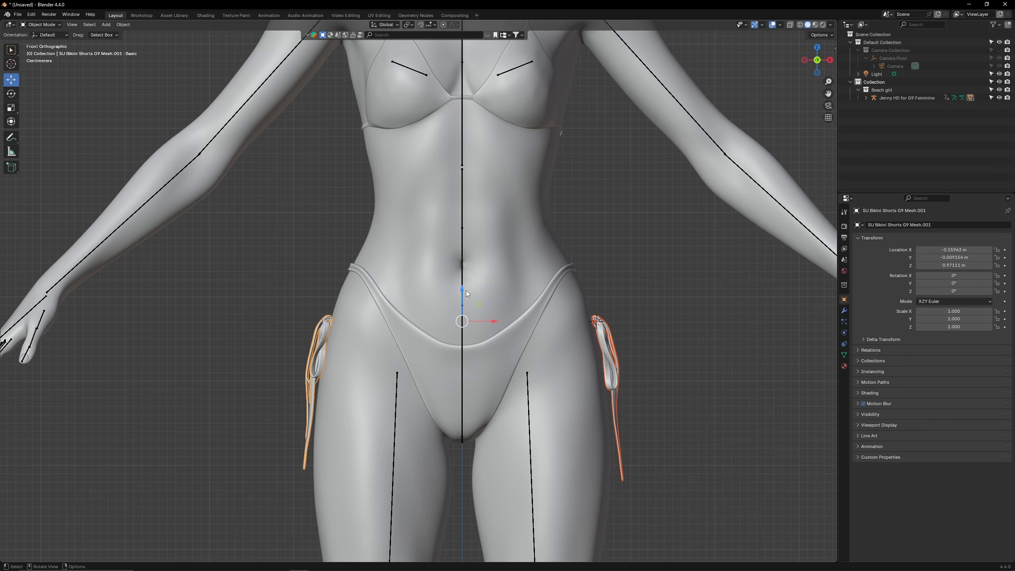
Step: Scale the hip bows to 0.822, place them on the bikini bottom's sides and rotate the left-hip bow to fit
{"action": "key", "text": "s"}
{"action": "left_click_drag", "start_coordinate": [485, 257], "coordinate": [483, 258]}
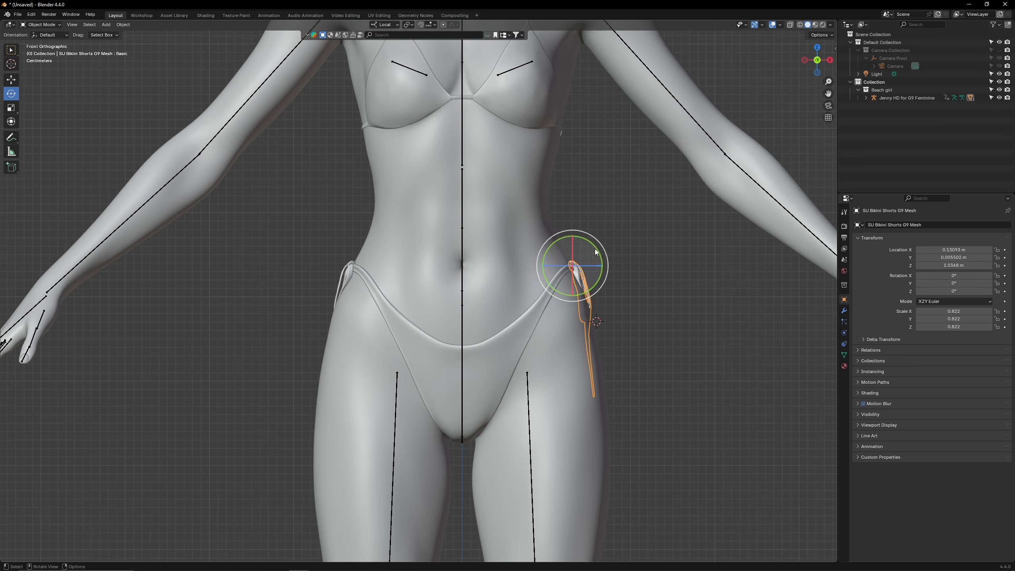
{"action": "left_click_drag", "start_coordinate": [595, 246], "coordinate": [593, 239]}
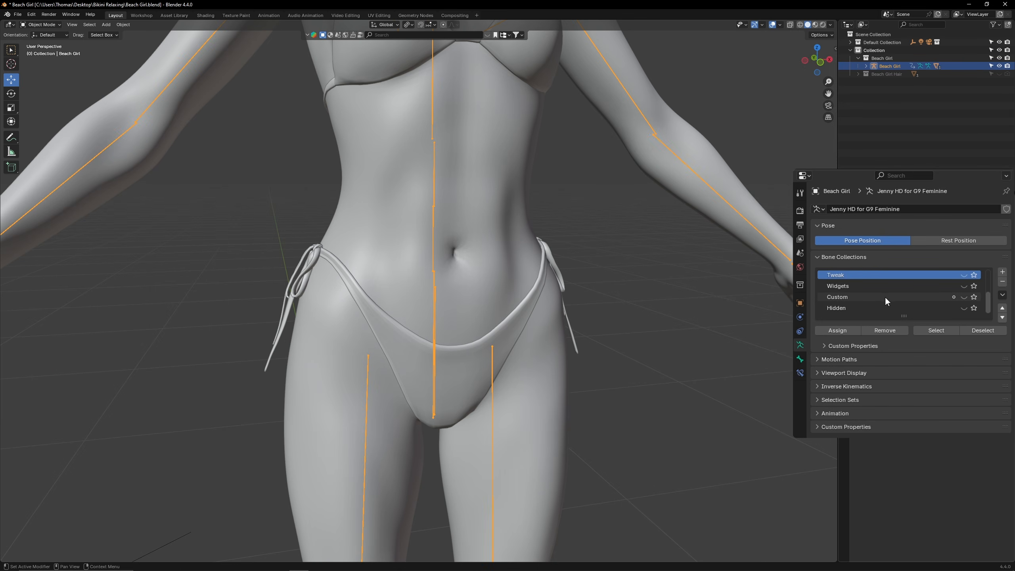
Step: Show the Custom bone collection and move, scale and rotate the bow bones in edit mode to fit both hip bows
{"action": "left_click", "coordinate": [963, 297]}
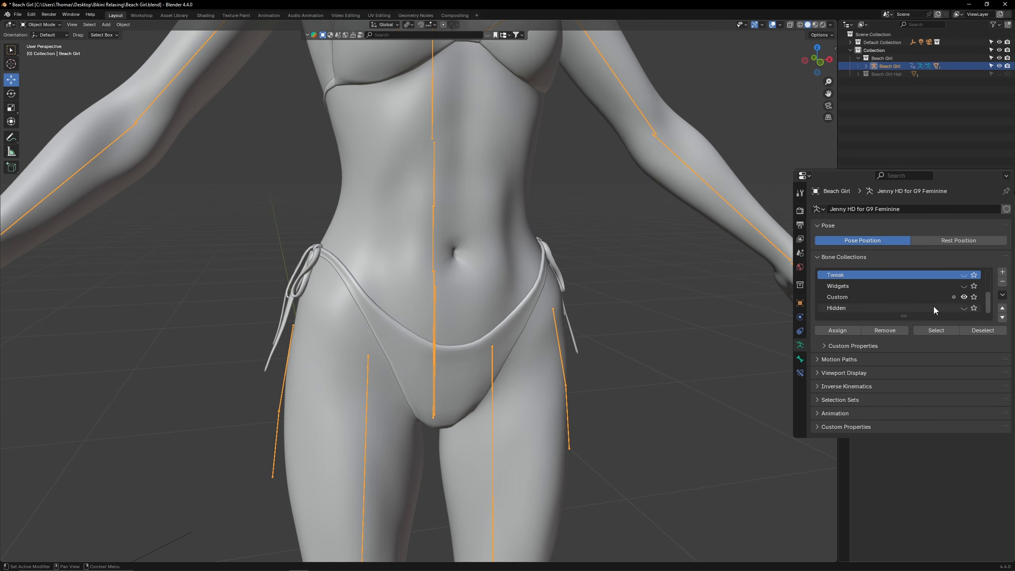
{"action": "key", "text": "KP_1"}
{"action": "key", "text": "Tab"}
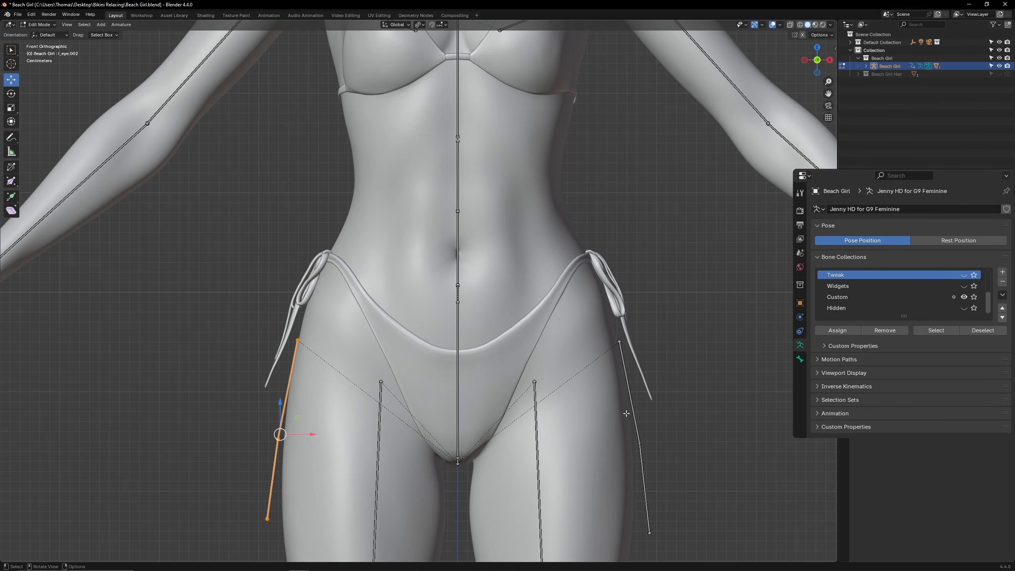
{"action": "left_click", "coordinate": [630, 407], "text": "shift"}
{"action": "left_click", "coordinate": [643, 468], "text": "shift"}
{"action": "left_click_drag", "start_coordinate": [457, 410], "coordinate": [452, 311]}
{"action": "key", "text": "s"}
{"action": "left_click_drag", "start_coordinate": [624, 314], "coordinate": [622, 306]}
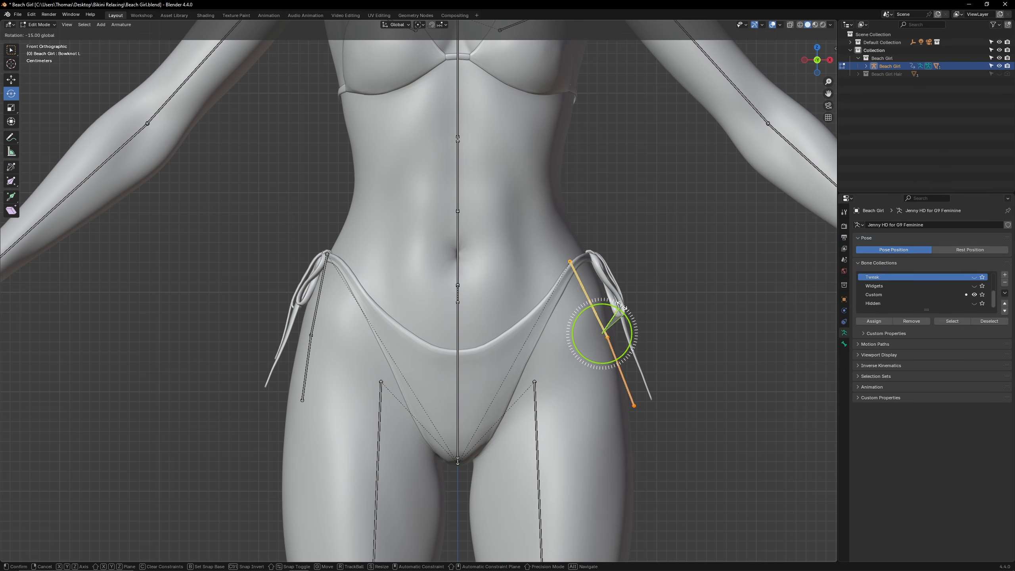
{"action": "key", "text": "x"}
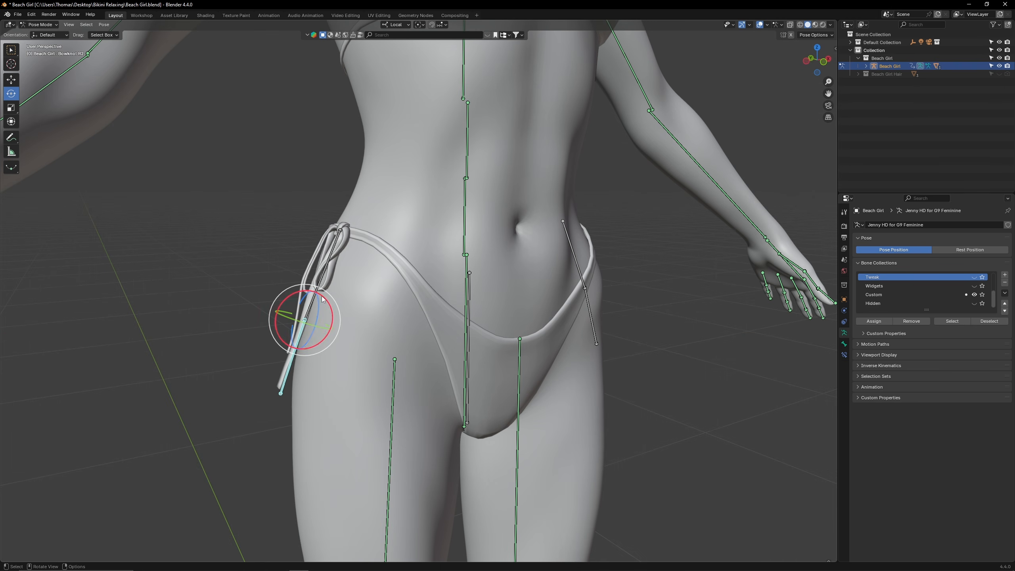
Step: Test the right-hip bow's rig in pose mode by rotating its upper and lower bones against the thigh
{"action": "left_click_drag", "start_coordinate": [298, 294], "coordinate": [340, 237]}
{"action": "left_click", "coordinate": [340, 237]}
{"action": "left_click_drag", "start_coordinate": [332, 196], "coordinate": [340, 197]}
{"action": "key", "text": "ctrl+z"}
{"action": "key", "text": "shift+alt+z"}
{"action": "middle_click_drag", "start_coordinate": [367, 262], "coordinate": [349, 255]}
{"action": "left_click_drag", "start_coordinate": [349, 200], "coordinate": [345, 196]}
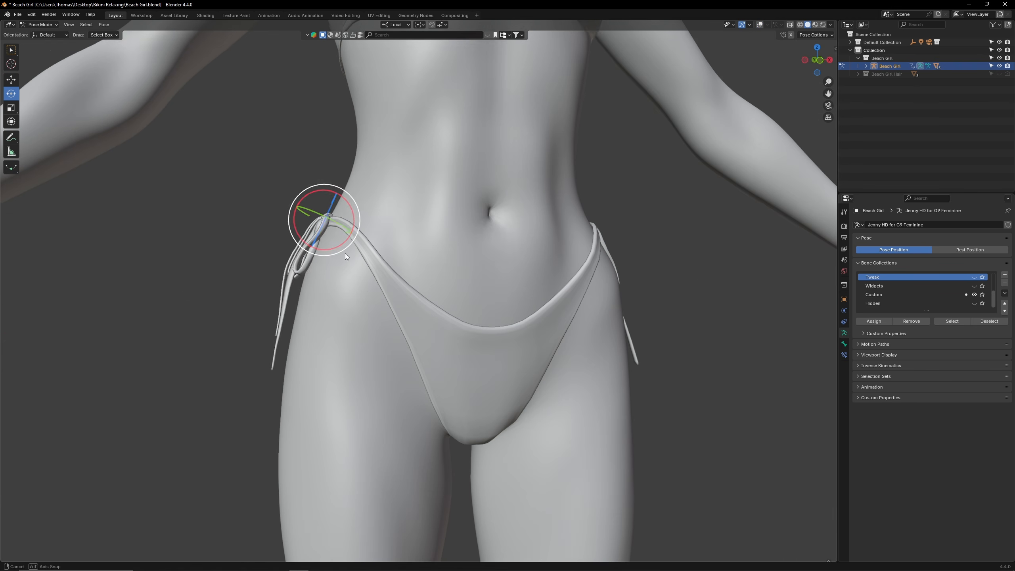
{"action": "key", "text": "shift+alt+z"}
{"action": "left_click", "coordinate": [295, 334]}
{"action": "key", "text": "shift+alt+z"}
{"action": "left_click_drag", "start_coordinate": [318, 284], "coordinate": [322, 288]}
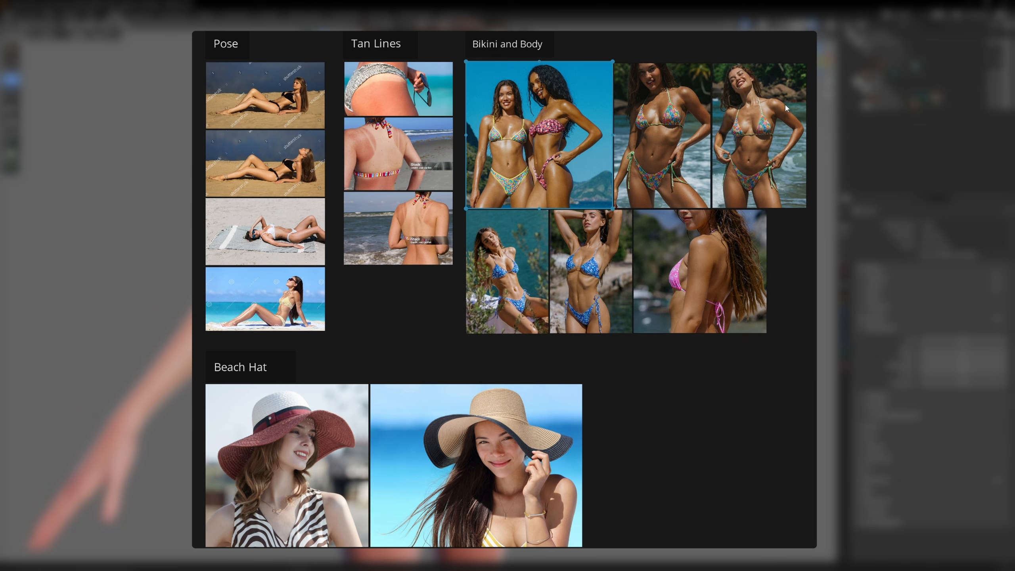
Step: Examine the bikini reference photos, focusing on the fit of the cups and the tied back strap
{"action": "scroll", "coordinate": [785, 105], "scroll_direction": "up", "scroll_amount": 3}
{"action": "middle_click_drag", "start_coordinate": [619, 199], "coordinate": [693, 203]}
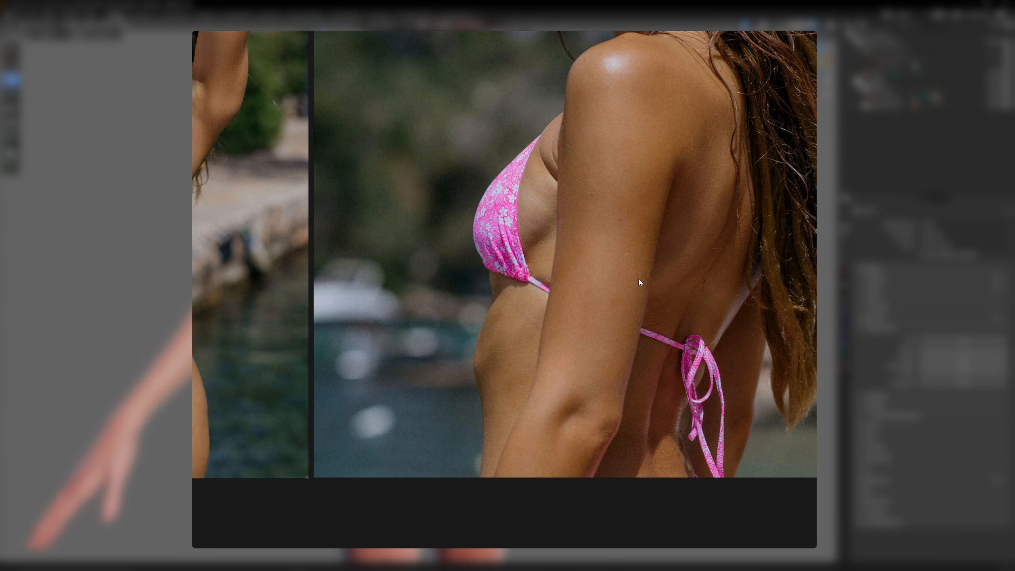
{"action": "scroll", "coordinate": [715, 344], "scroll_direction": "up", "scroll_amount": 2}
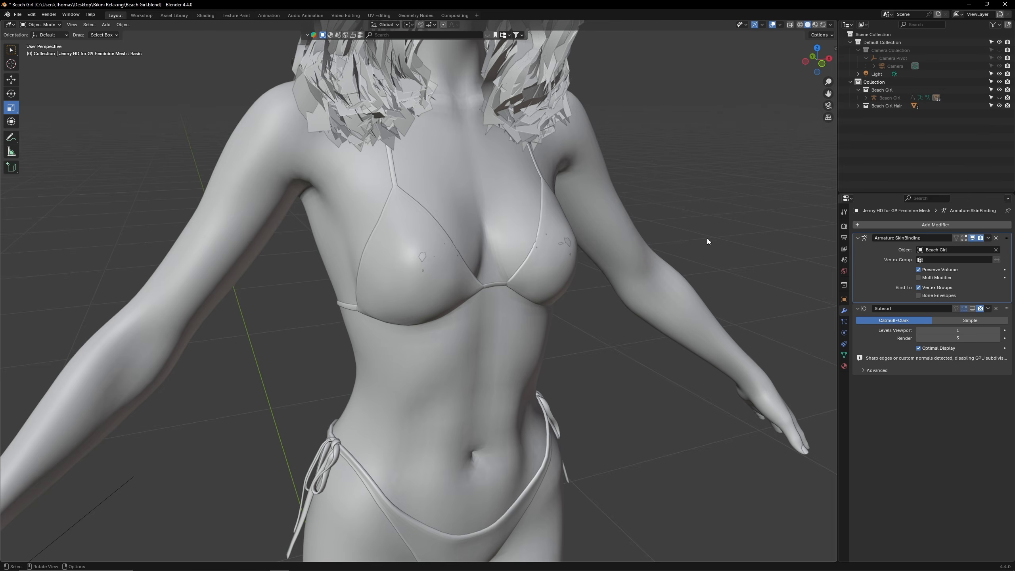
Step: Scale the Tied Bikini Top mesh to about 0.995 to tighten it around the chest
{"action": "middle_click_drag", "start_coordinate": [705, 240], "coordinate": [629, 229]}
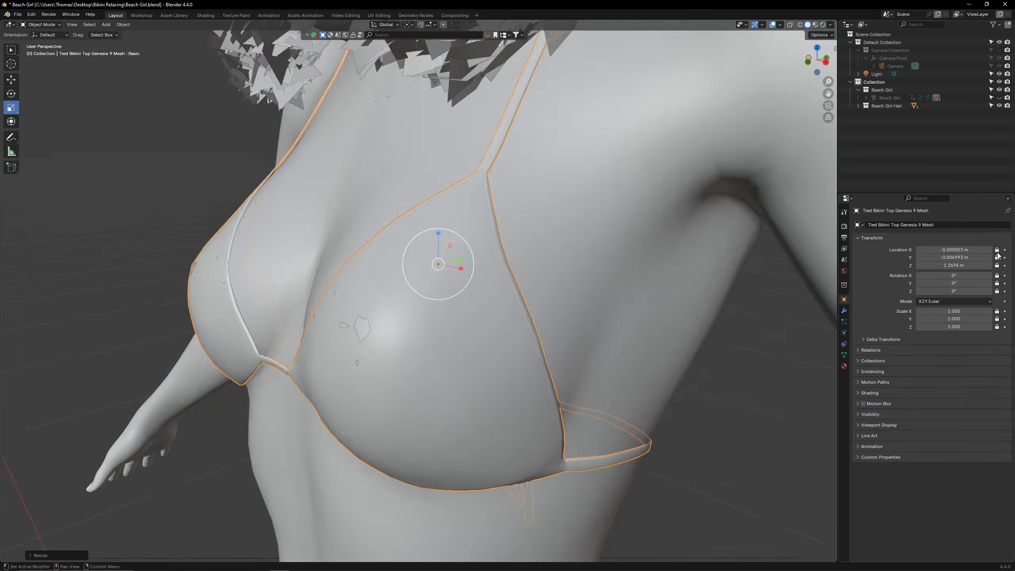
{"action": "key", "text": "s"}
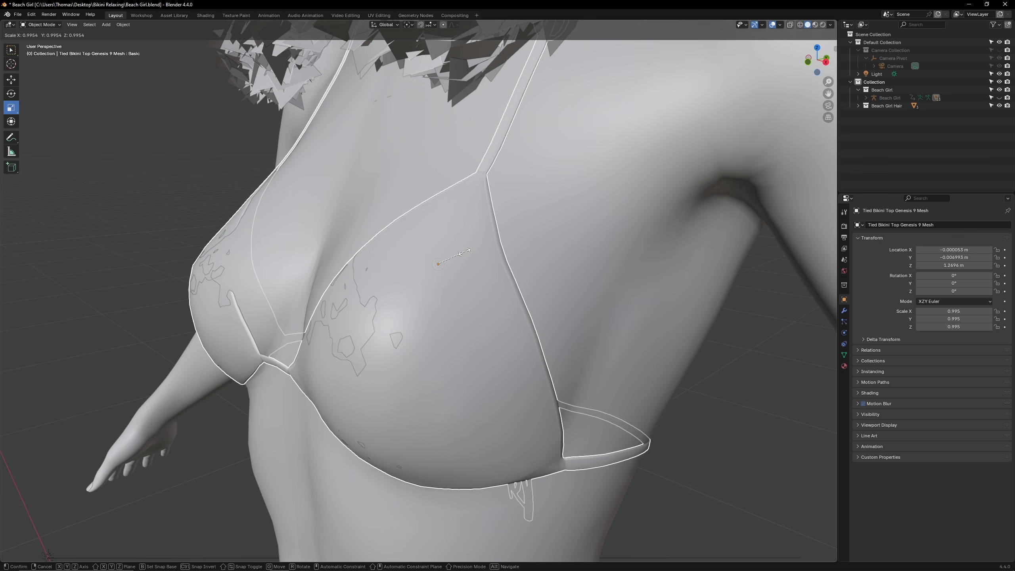
{"action": "left_click", "coordinate": [465, 252]}
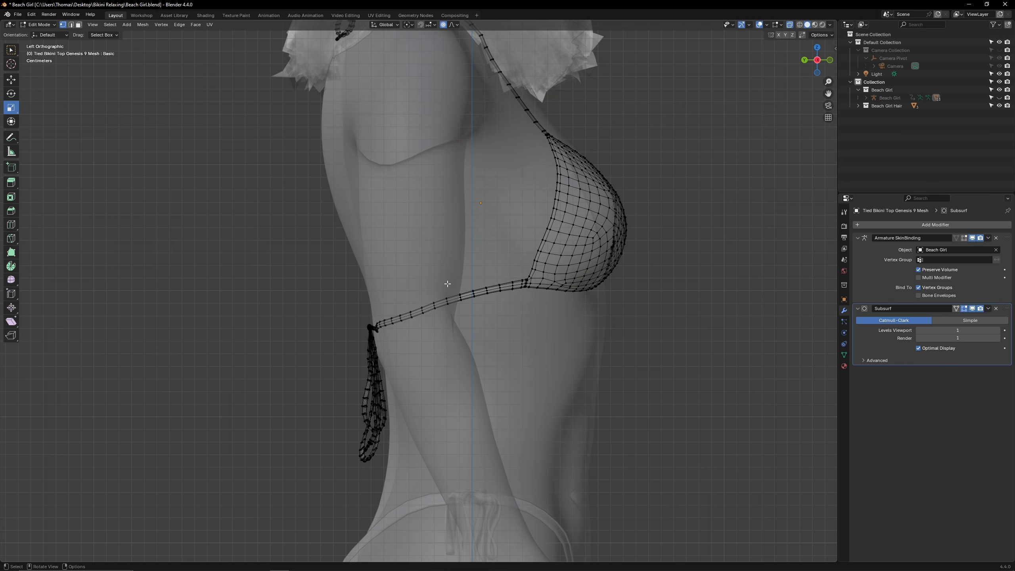
Step: Fit the bikini top's back strap and bow to the figure's back in edit mode with proportional editing
{"action": "middle_click_drag", "start_coordinate": [448, 284], "coordinate": [365, 284]}
{"action": "left_click_drag", "start_coordinate": [364, 284], "coordinate": [364, 282]}
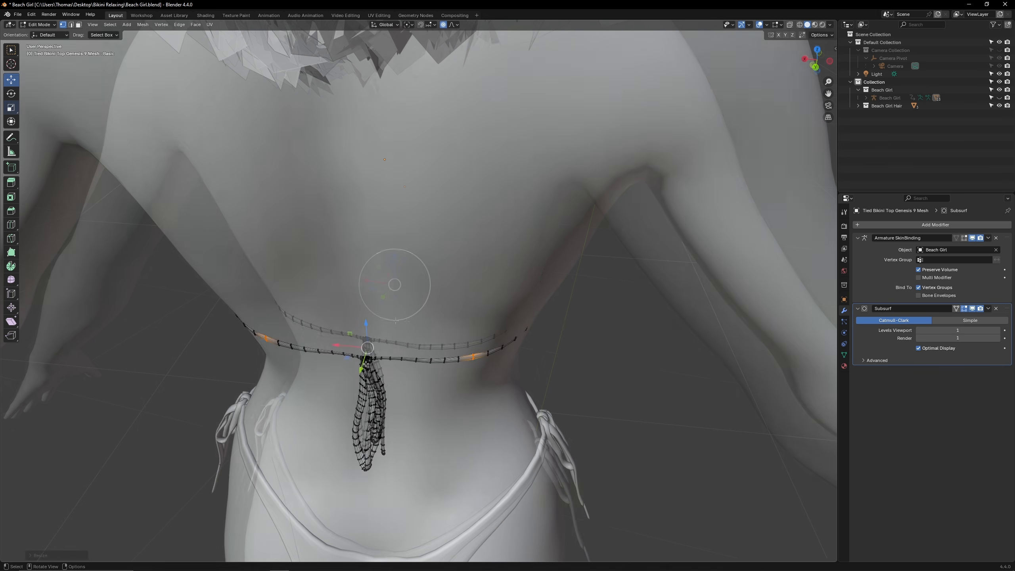
{"action": "left_click_drag", "start_coordinate": [364, 370], "coordinate": [361, 366]}
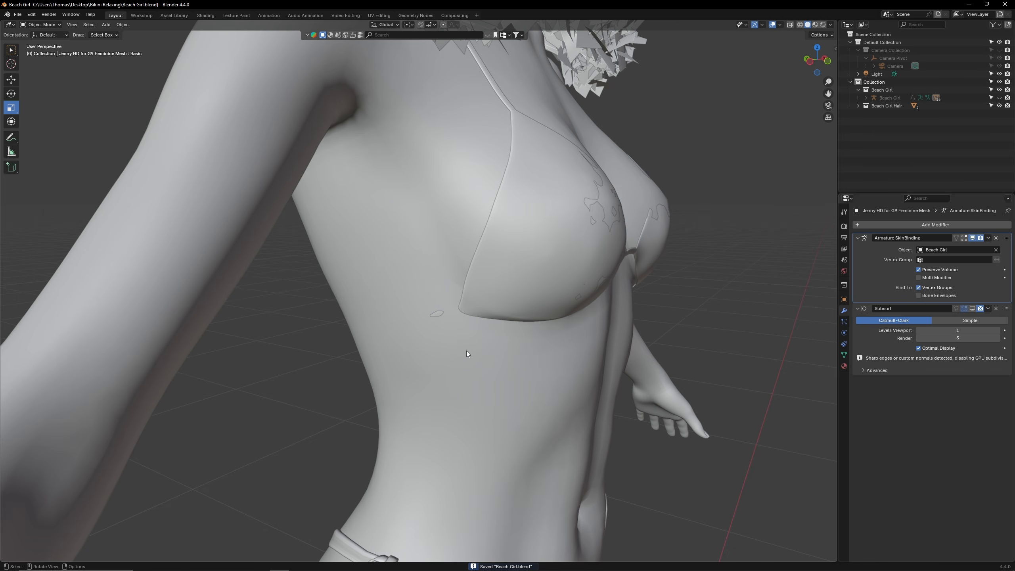
Step: Sculpt the body mesh inward with a subtracting Clay brush where the bikini top's side strap sinks into the ribs
{"action": "left_click", "coordinate": [464, 349]}
{"action": "key", "text": "ctrl+Tab"}
{"action": "left_click", "coordinate": [464, 348]}
{"action": "key", "text": "f"}
{"action": "left_click", "coordinate": [443, 313]}
{"action": "left_click", "coordinate": [199, 34]}
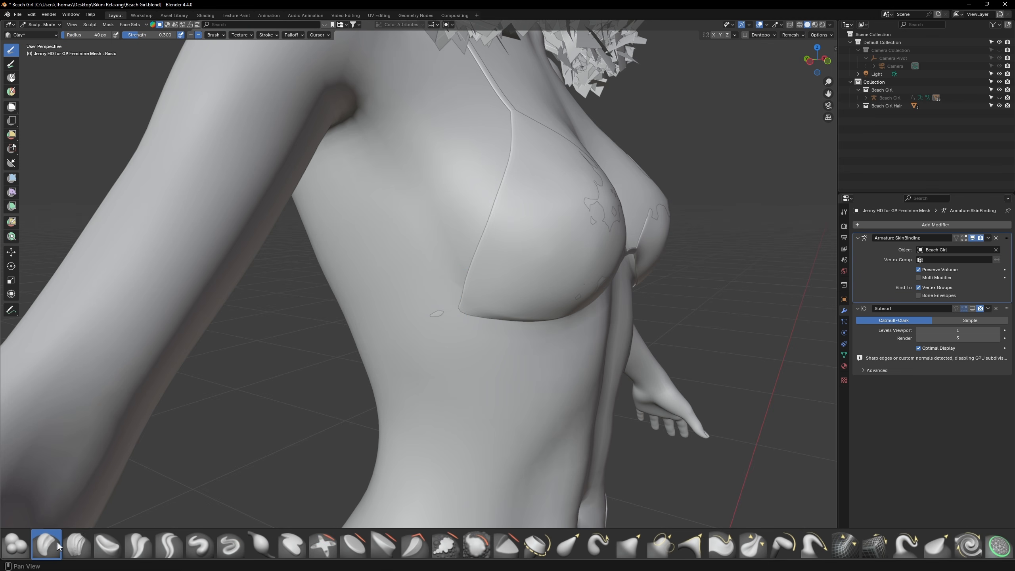
{"action": "left_click_drag", "start_coordinate": [451, 312], "coordinate": [431, 319]}
Step: Push the body surface inward beneath both bikini cups with the Clay brush wherever skin intersects the fabric
{"action": "middle_click_drag", "start_coordinate": [383, 318], "coordinate": [549, 315]}
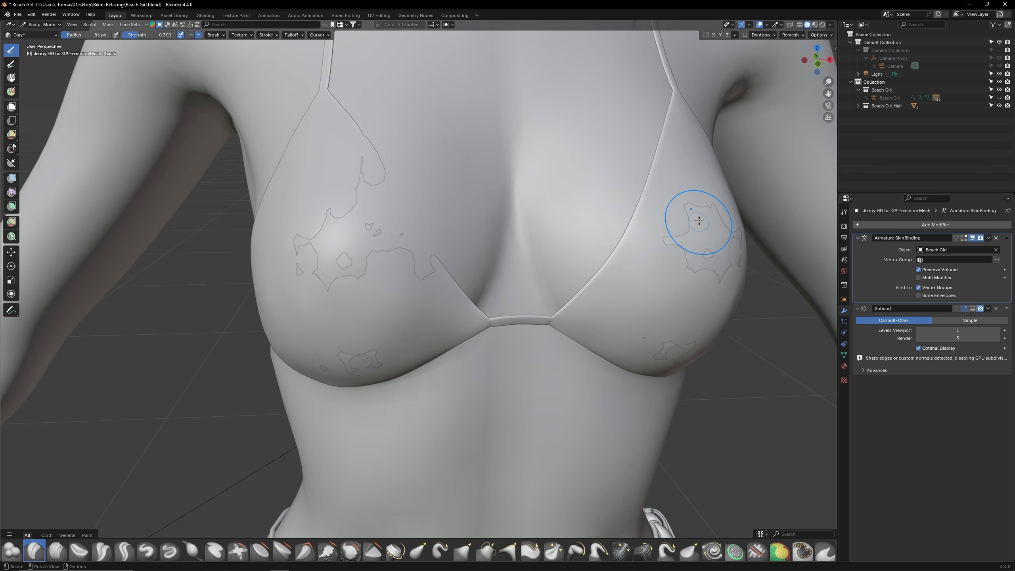
{"action": "middle_click_drag", "start_coordinate": [698, 220], "coordinate": [642, 233]}
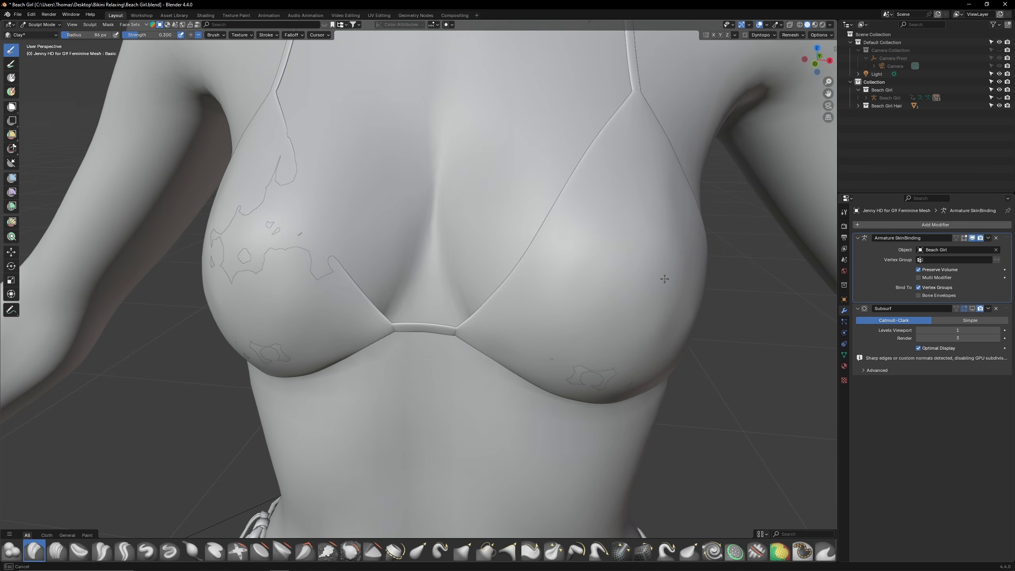
{"action": "left_click_drag", "start_coordinate": [664, 273], "coordinate": [663, 286]}
{"action": "middle_click_drag", "start_coordinate": [623, 264], "coordinate": [615, 227]}
{"action": "left_click_drag", "start_coordinate": [573, 210], "coordinate": [583, 220]}
{"action": "middle_click_drag", "start_coordinate": [455, 192], "coordinate": [479, 224]}
{"action": "mouse_move", "coordinate": [402, 195]}
{"action": "left_mouse_down"}
{"action": "mouse_move", "coordinate": [462, 270]}
{"action": "mouse_move", "coordinate": [375, 259]}
{"action": "mouse_move", "coordinate": [403, 268]}
{"action": "left_mouse_up"}
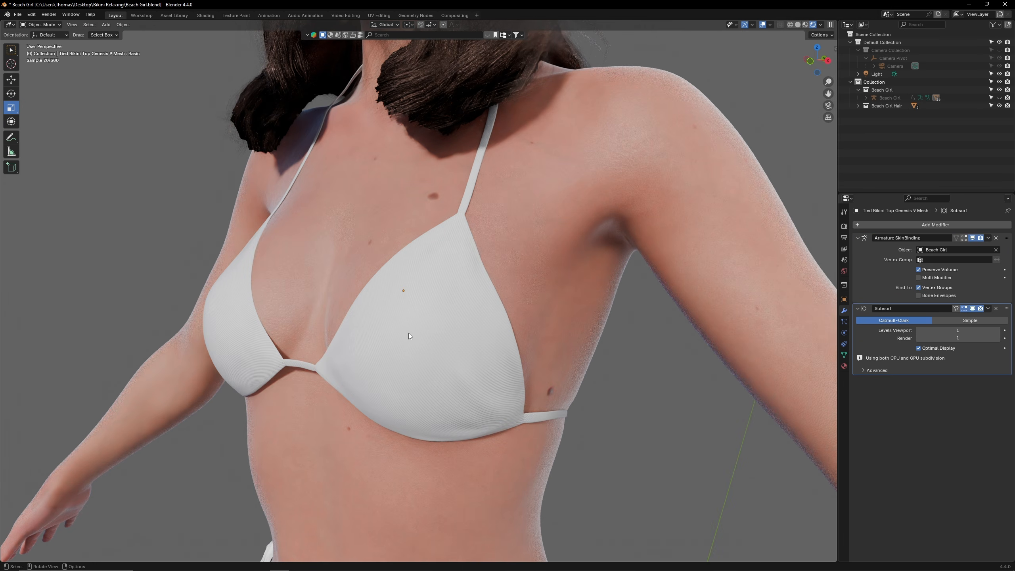
Step: Add a Solidify modifier to the bikini top and set its thickness to -0.0005 m
{"action": "left_click", "coordinate": [409, 334]}
{"action": "left_click", "coordinate": [895, 223]}
{"action": "type", "text": "s"}
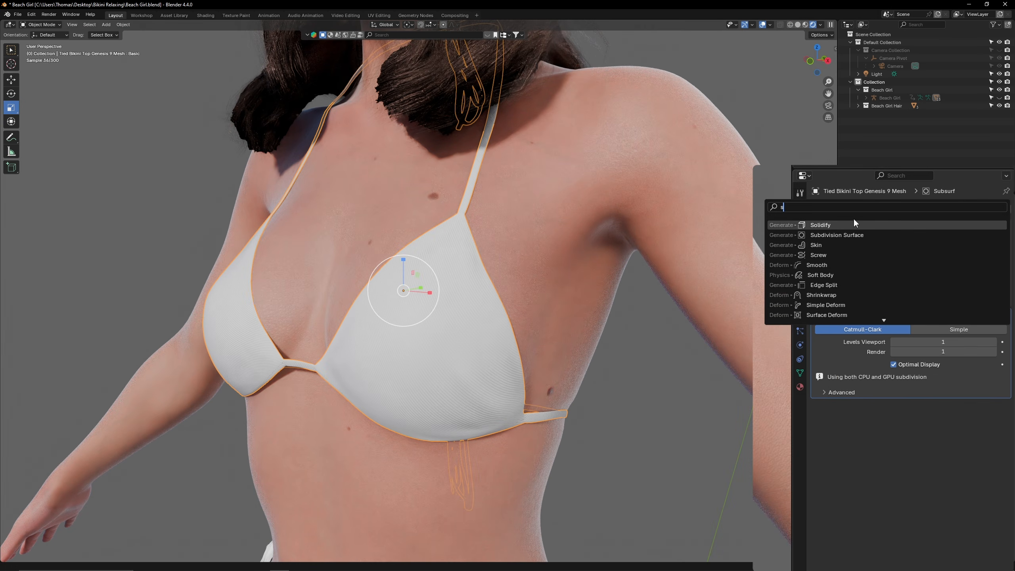
{"action": "left_click", "coordinate": [850, 223]}
{"action": "left_click", "coordinate": [797, 24]}
{"action": "left_click_drag", "start_coordinate": [943, 421], "coordinate": [919, 421]}
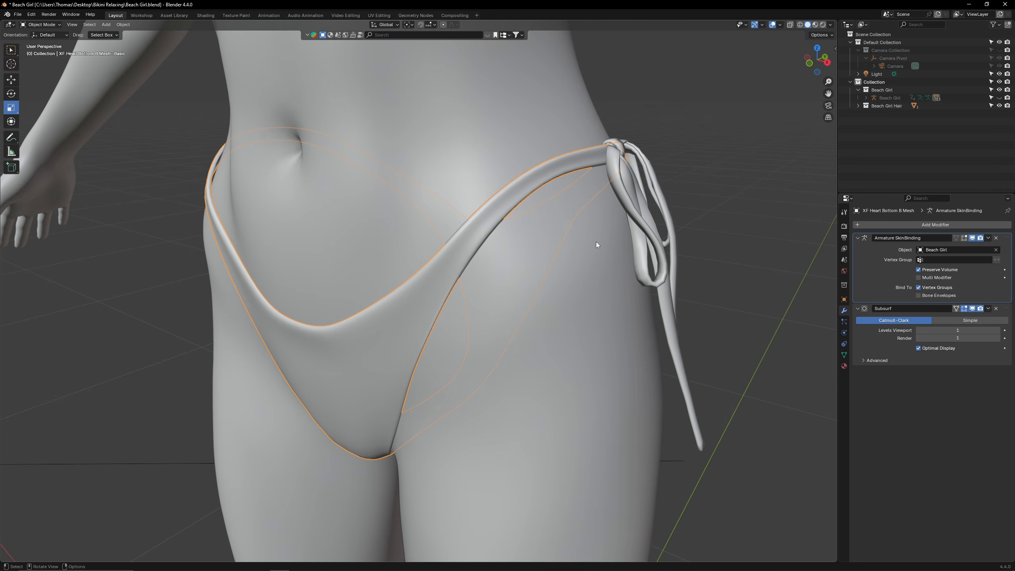
Step: Sculpt the bikini bottom's side straps with the Pinch/Magnify brush and scale the bottom to fit the hips
{"action": "key", "text": "ctrl+Tab"}
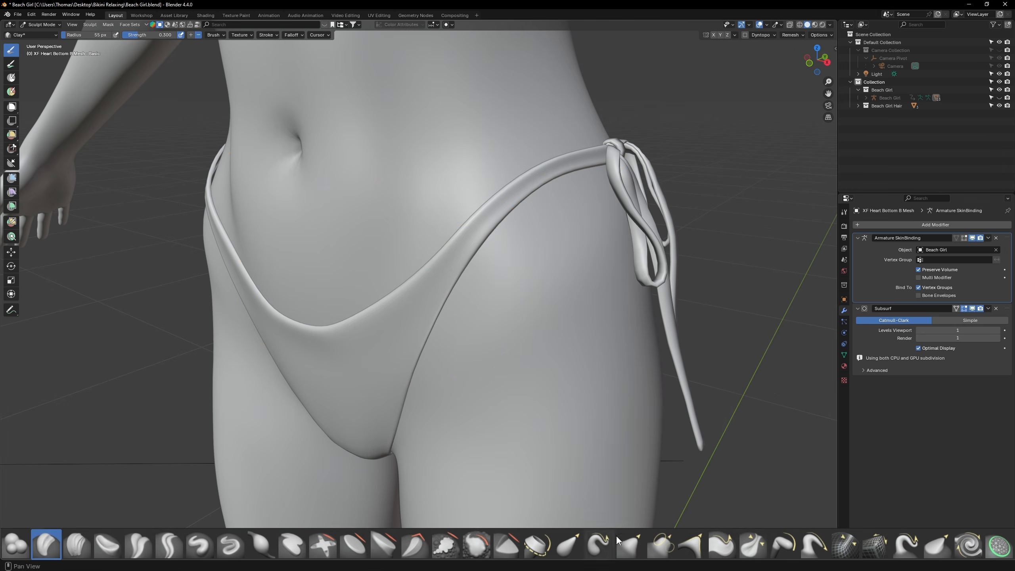
{"action": "left_click", "coordinate": [755, 543]}
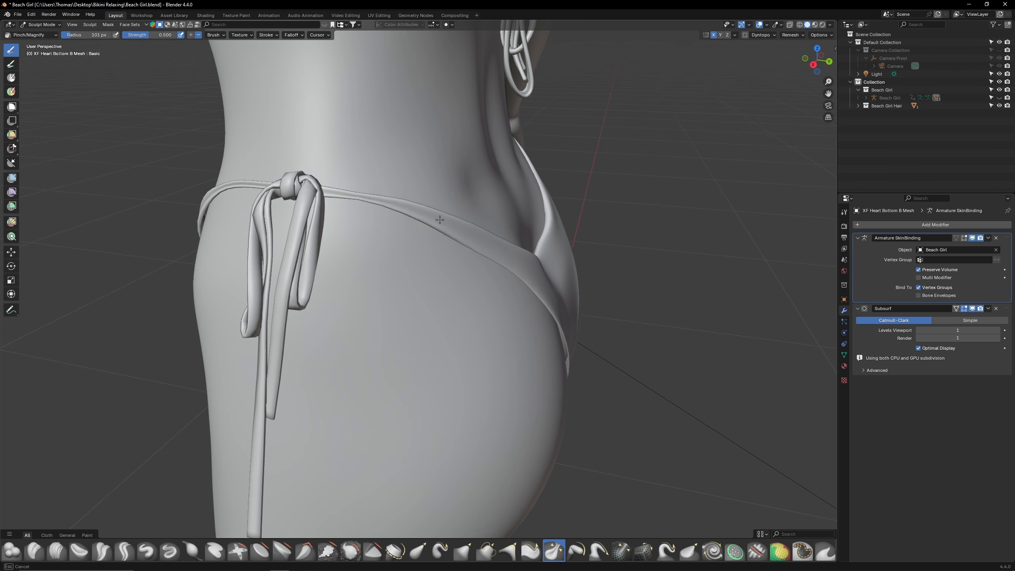
{"action": "left_click_drag", "start_coordinate": [440, 220], "coordinate": [322, 195]}
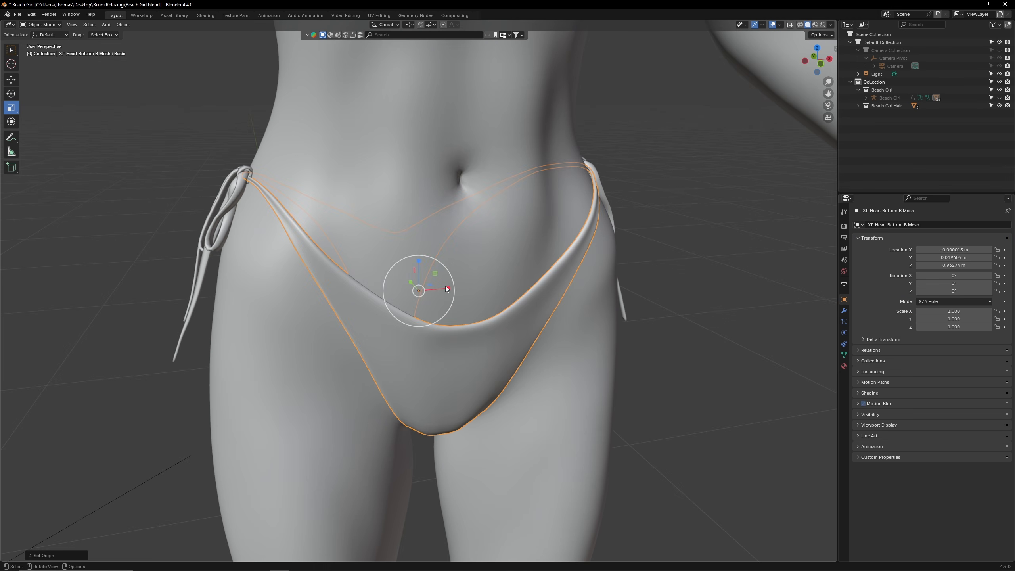
{"action": "key", "text": "s"}
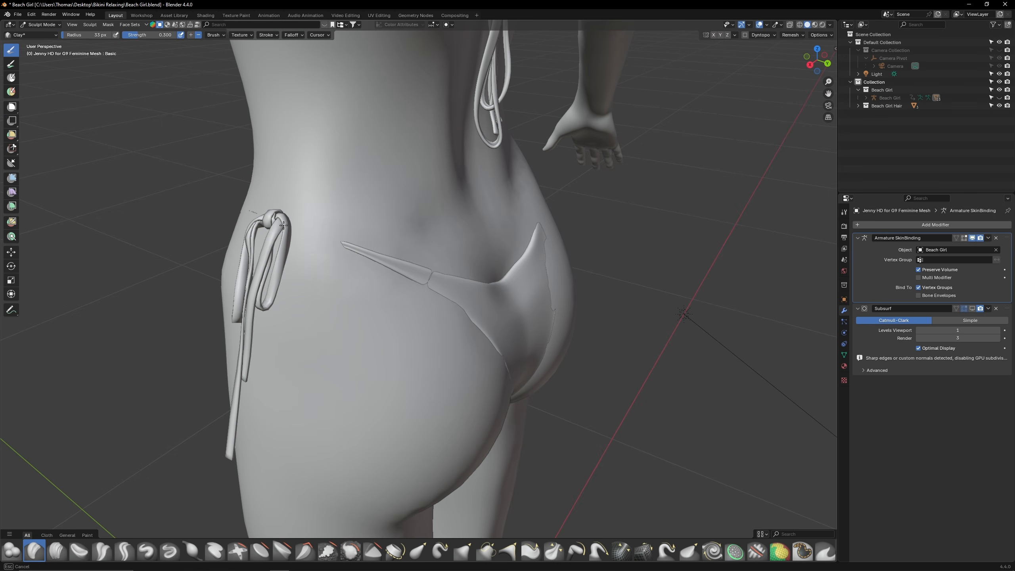
Step: Sculpt the body inward around the hips with the Clay brush where it covers the bikini bottom
{"action": "middle_click_drag", "start_coordinate": [318, 242], "coordinate": [487, 239]}
{"action": "middle_click_drag", "start_coordinate": [407, 327], "coordinate": [456, 288]}
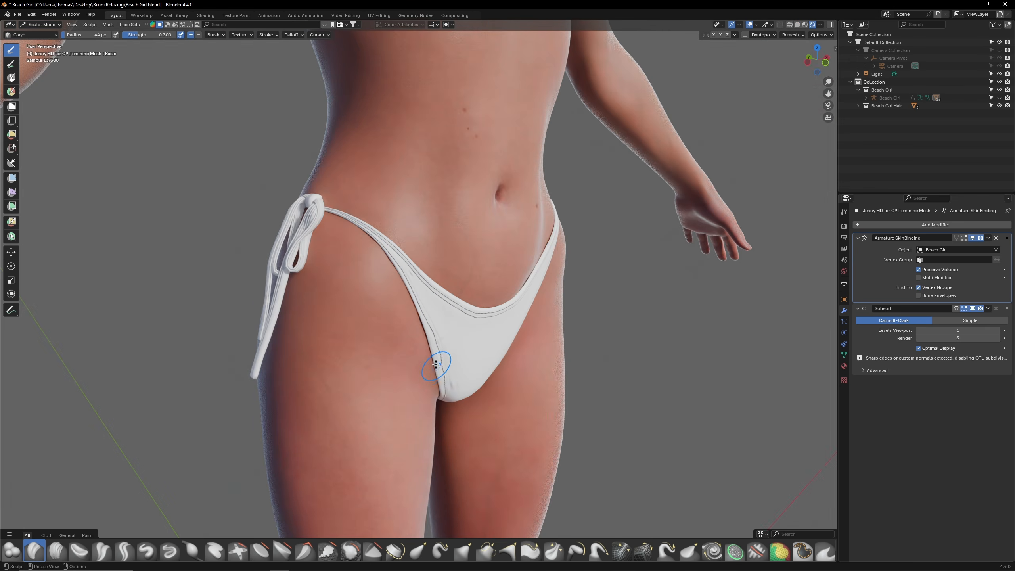
{"action": "mouse_move", "coordinate": [444, 310]}
{"action": "middle_mouse_down"}
{"action": "mouse_move", "coordinate": [430, 340]}
{"action": "mouse_move", "coordinate": [467, 325]}
{"action": "mouse_move", "coordinate": [404, 326]}
{"action": "middle_mouse_up"}
{"action": "mouse_move", "coordinate": [441, 243]}
{"action": "left_mouse_down"}
{"action": "mouse_move", "coordinate": [462, 200]}
{"action": "mouse_move", "coordinate": [451, 232]}
{"action": "left_mouse_up"}
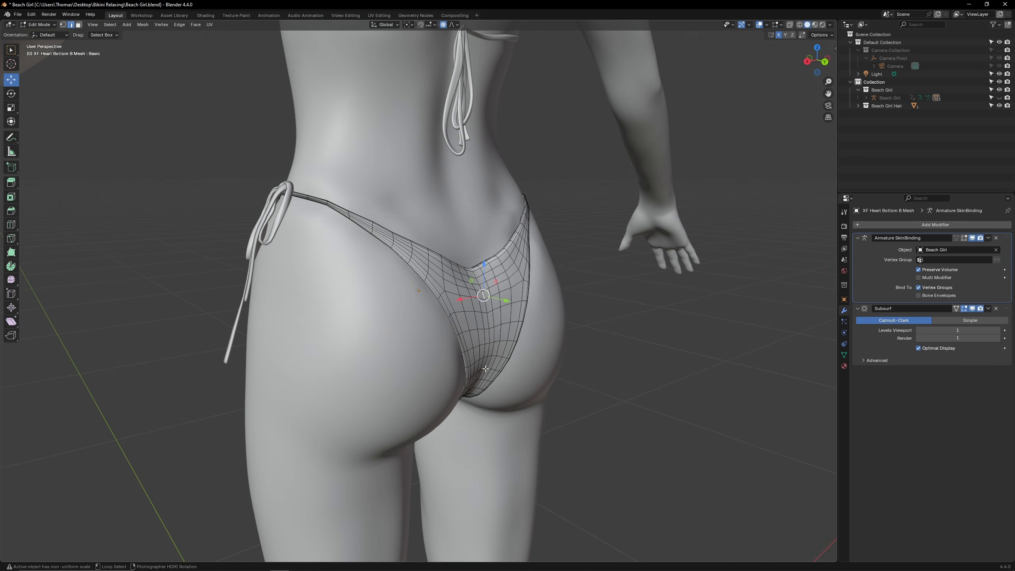
Step: Select the centre edge loop at the back of the bikini bottom and move it toward the body with proportional editing
{"action": "key", "text": "alt+z"}
{"action": "left_click_drag", "start_coordinate": [333, 244], "coordinate": [420, 424], "text": "ctrl"}
{"action": "key", "text": "alt+z"}
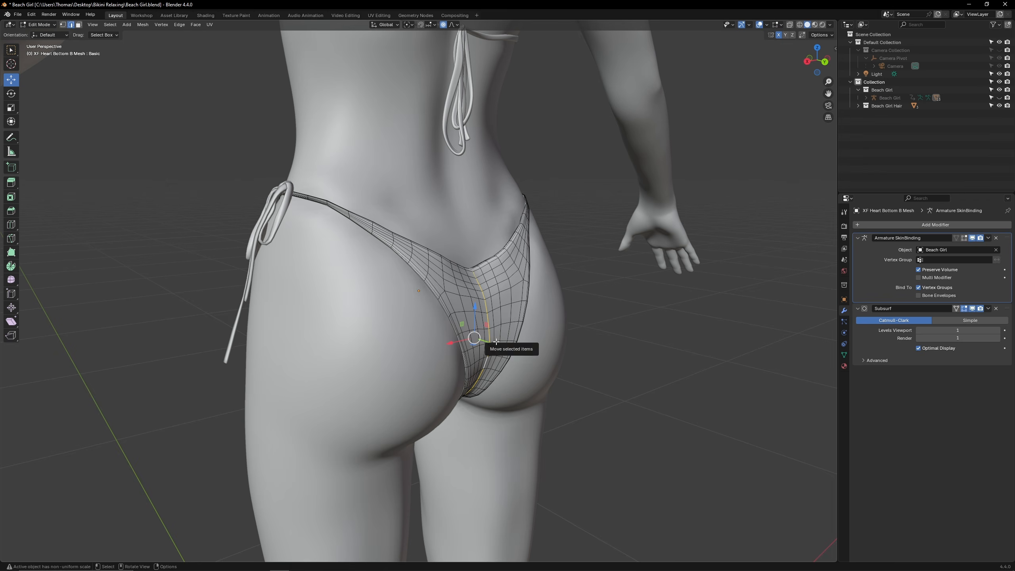
{"action": "left_click_drag", "start_coordinate": [496, 344], "coordinate": [491, 342]}
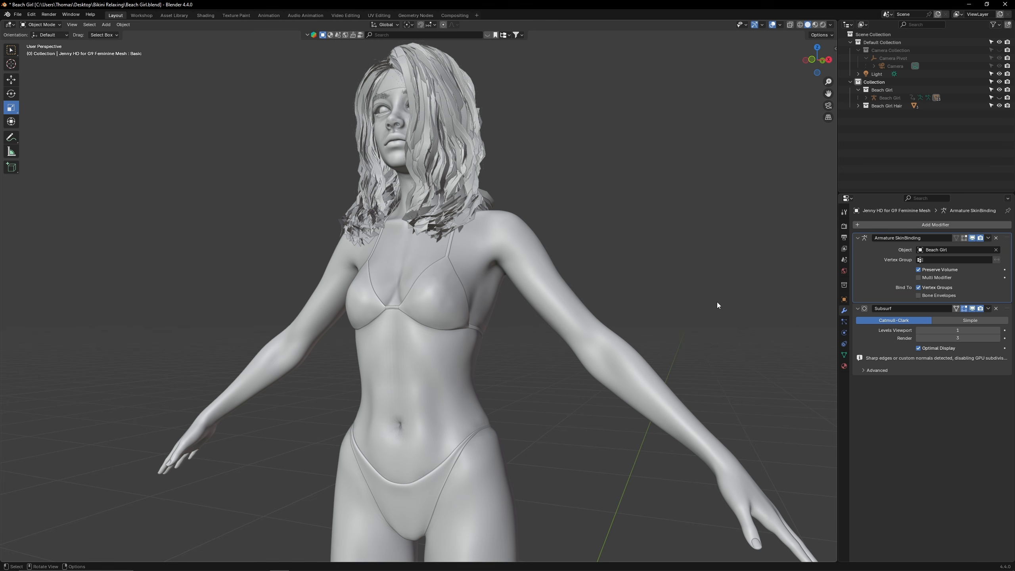
Step: Reshape the bikini top with the Elastic Grab sculpt brush, using X symmetry
{"action": "left_click", "coordinate": [459, 307]}
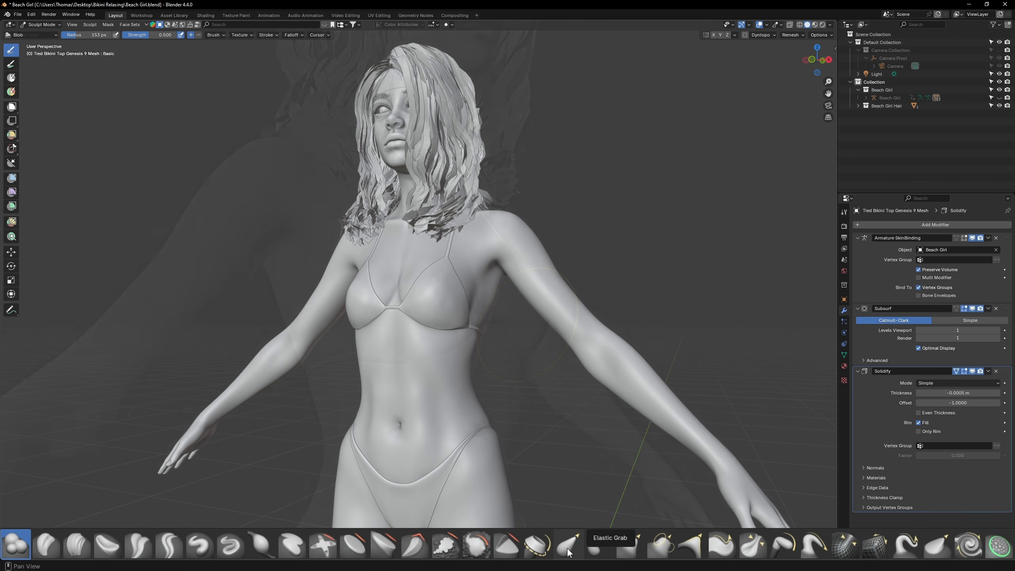
{"action": "left_click", "coordinate": [566, 547]}
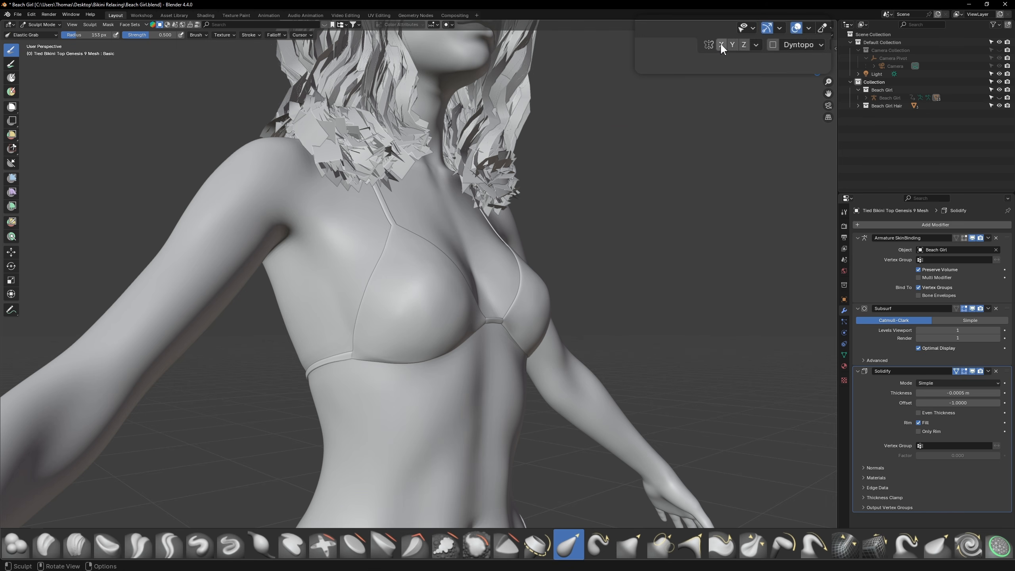
{"action": "left_click", "coordinate": [721, 45]}
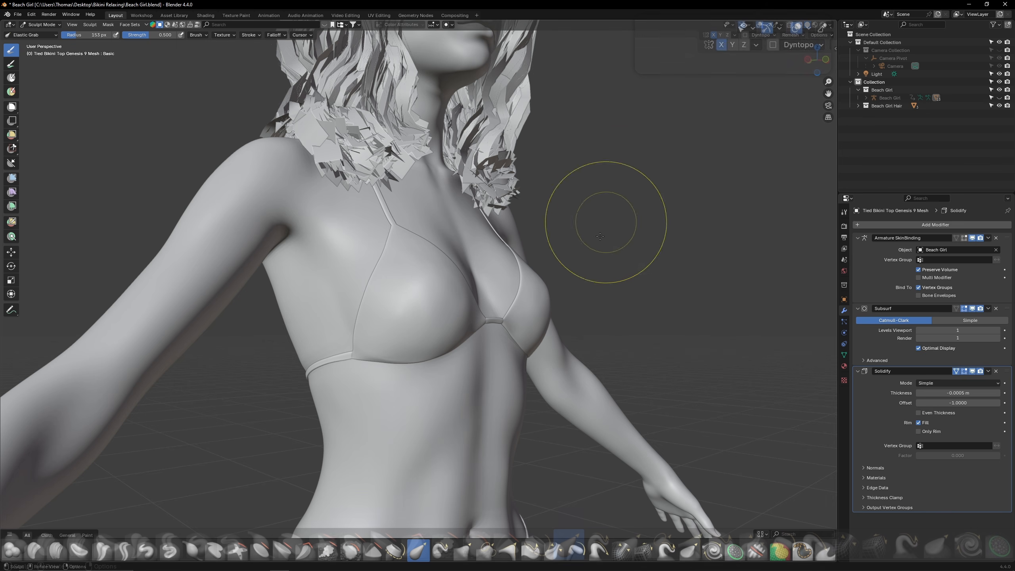
{"action": "mouse_move", "coordinate": [538, 332]}
{"action": "left_mouse_down"}
{"action": "mouse_move", "coordinate": [578, 296]}
{"action": "mouse_move", "coordinate": [552, 284]}
{"action": "mouse_move", "coordinate": [525, 322]}
{"action": "mouse_move", "coordinate": [537, 340]}
{"action": "left_mouse_up"}
{"action": "mouse_move", "coordinate": [533, 337]}
{"action": "middle_mouse_down"}
{"action": "mouse_move", "coordinate": [419, 301]}
{"action": "mouse_move", "coordinate": [271, 297]}
{"action": "middle_mouse_up"}
{"action": "mouse_move", "coordinate": [300, 292]}
{"action": "left_mouse_down"}
{"action": "mouse_move", "coordinate": [313, 288]}
{"action": "mouse_move", "coordinate": [299, 305]}
{"action": "left_mouse_up"}
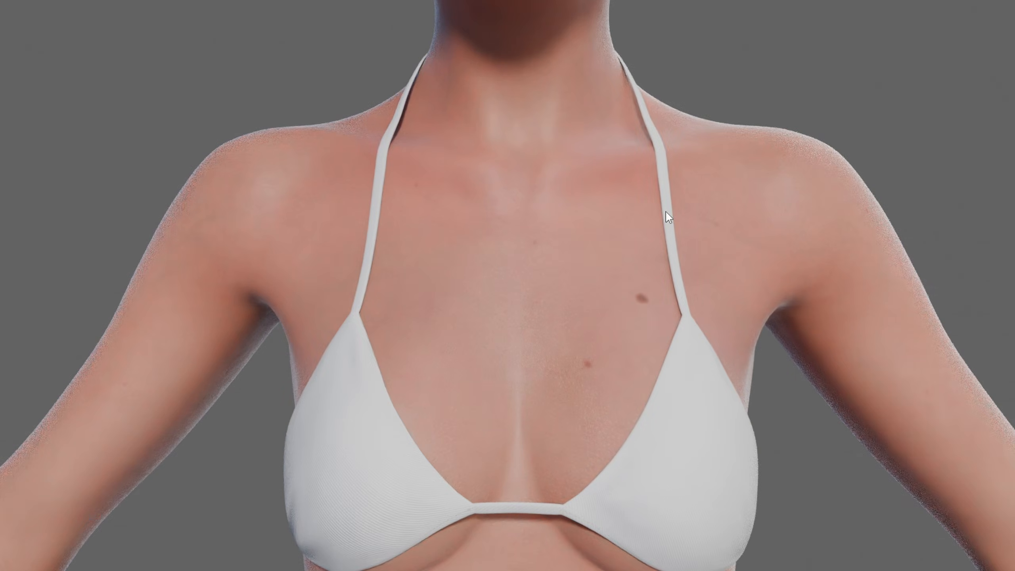
Step: Select a matching edge loop on each of the bikini top's neck straps and remove both loops
{"action": "left_click", "coordinate": [665, 212]}
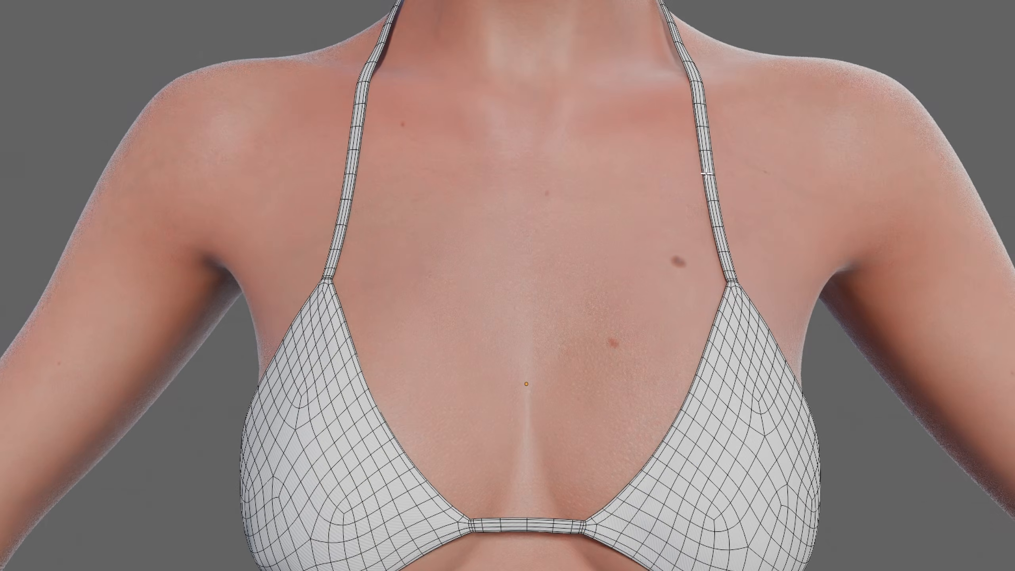
{"action": "left_click", "coordinate": [708, 176]}
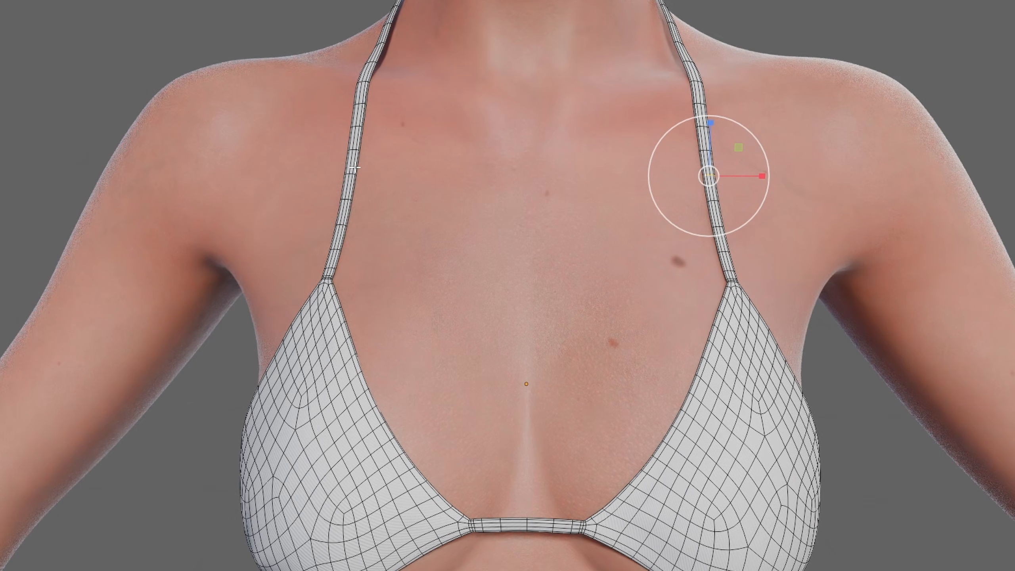
{"action": "left_click", "coordinate": [348, 173], "text": "shift"}
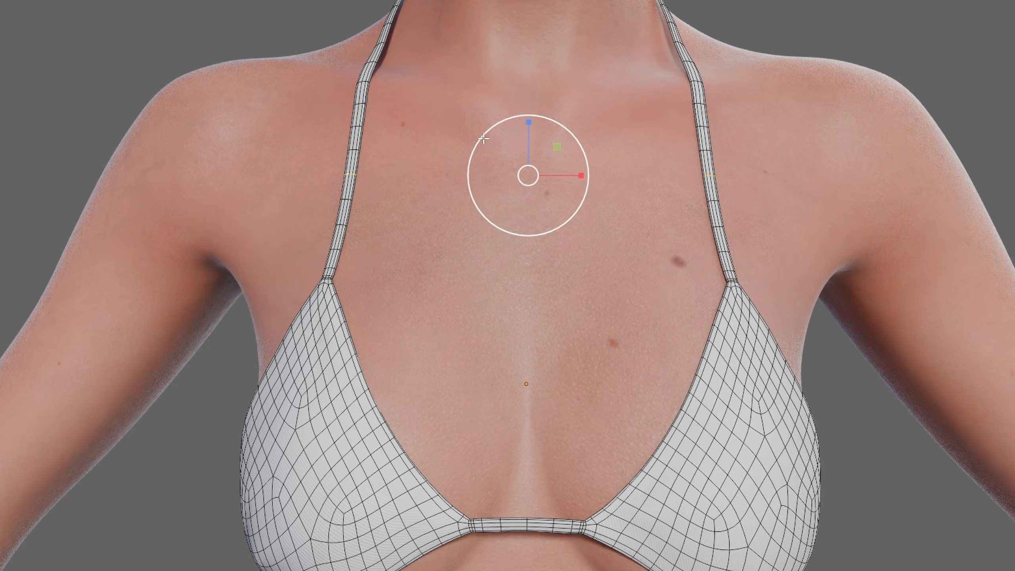
{"action": "key", "text": "ctrl+e"}
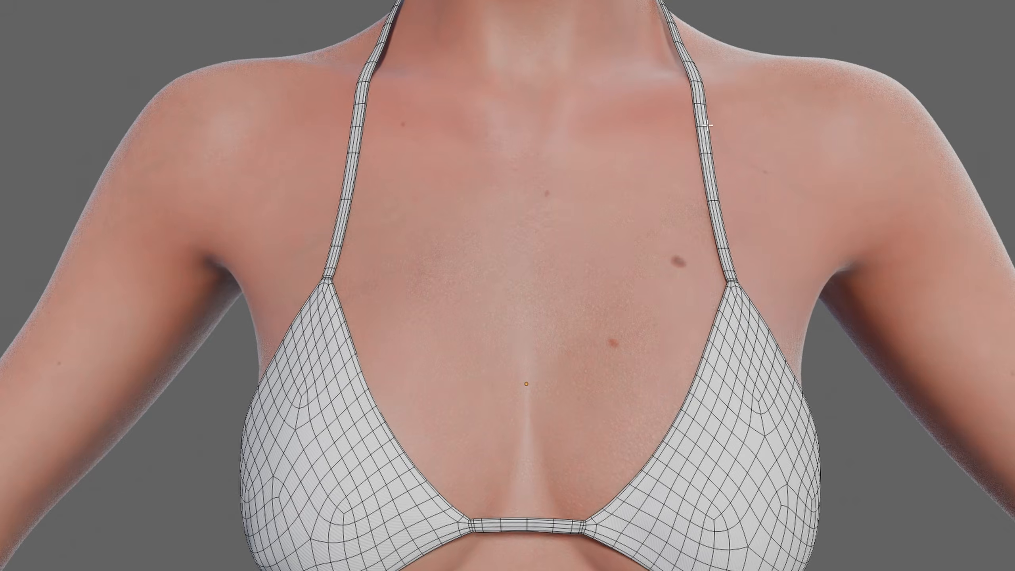
Step: Select another matching pair of edges on the bikini top's two neck straps and open the edge operations for them
{"action": "left_click", "coordinate": [702, 127]}
{"action": "left_click", "coordinate": [357, 127], "text": "shift"}
{"action": "key", "text": "ctrl+e"}
{"action": "left_click", "coordinate": [138, 192]}
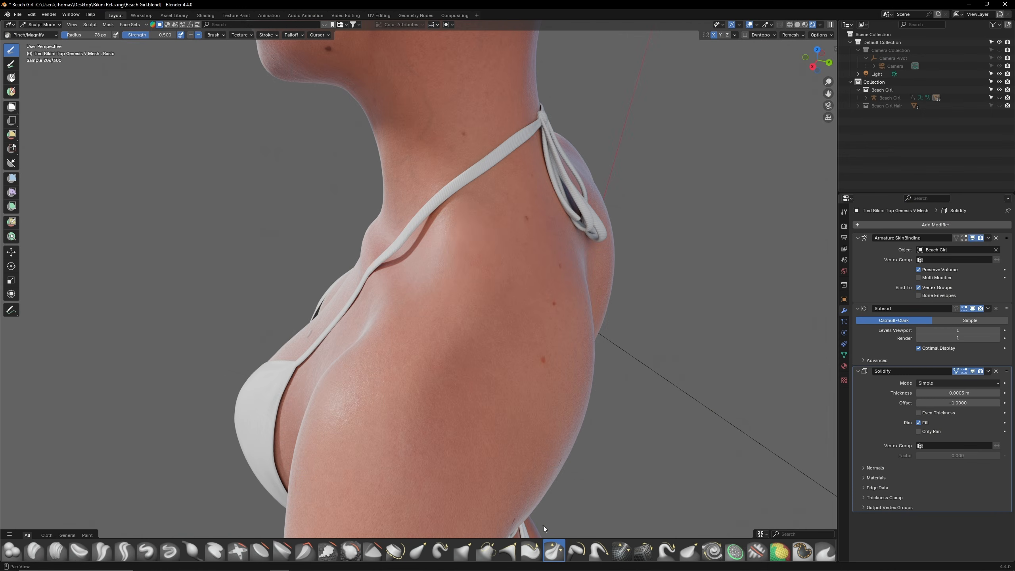
Step: Sculpt along the bikini top's neck strap where it crosses the shoulder, then inspect the fit on the whole figure
{"action": "left_click_drag", "start_coordinate": [491, 155], "coordinate": [412, 232]}
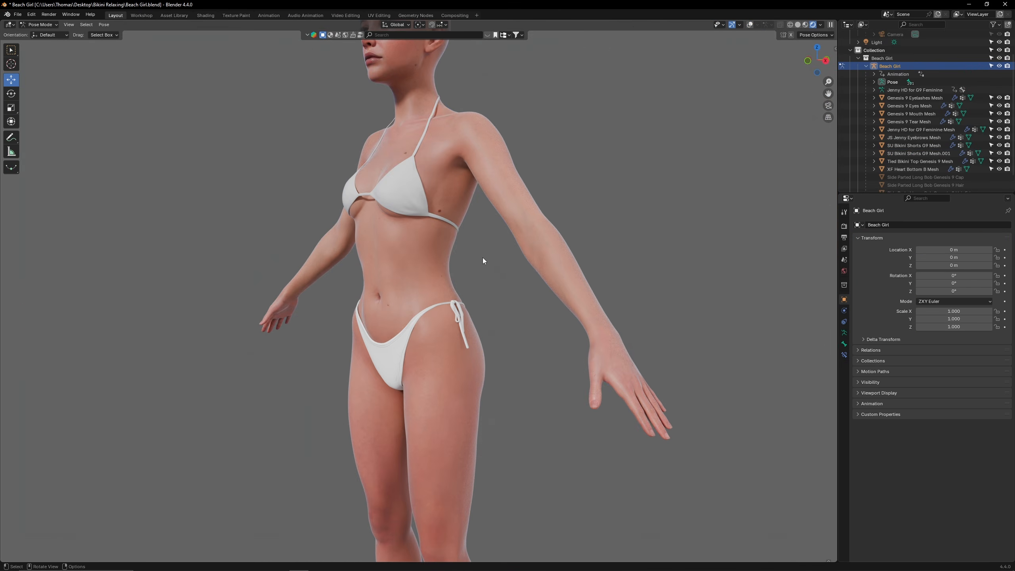
{"action": "middle_click_drag", "start_coordinate": [482, 256], "coordinate": [555, 262]}
{"action": "scroll", "coordinate": [555, 263], "scroll_direction": "up", "scroll_amount": 4}
{"action": "scroll", "coordinate": [555, 261], "scroll_direction": "down", "scroll_amount": 2}
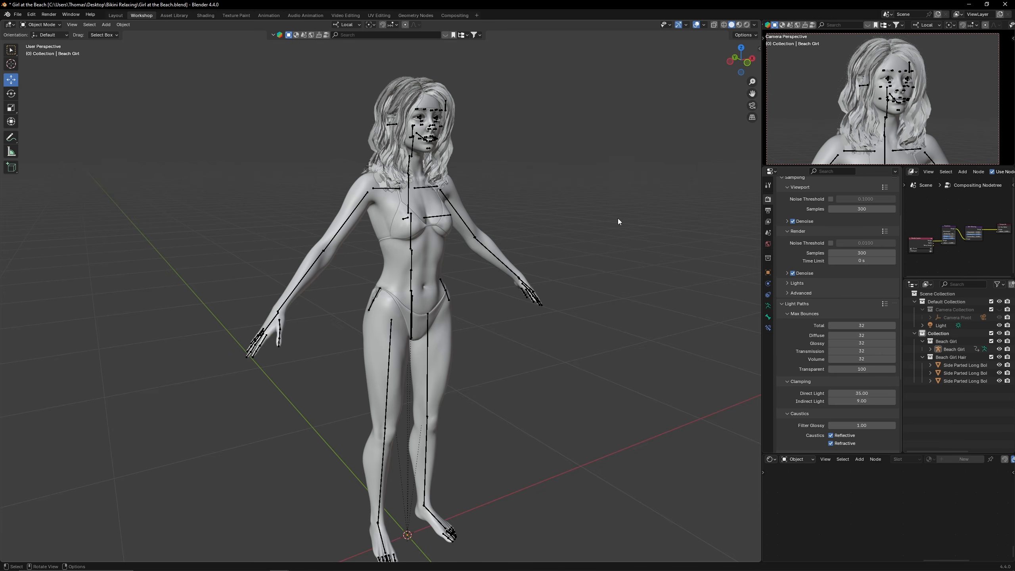
Step: Select the Beach Girl armature, start a DAZ pose import and search the pose library for Beach
{"action": "middle_click_drag", "start_coordinate": [618, 220], "coordinate": [565, 221]}
{"action": "left_click", "coordinate": [482, 221]}
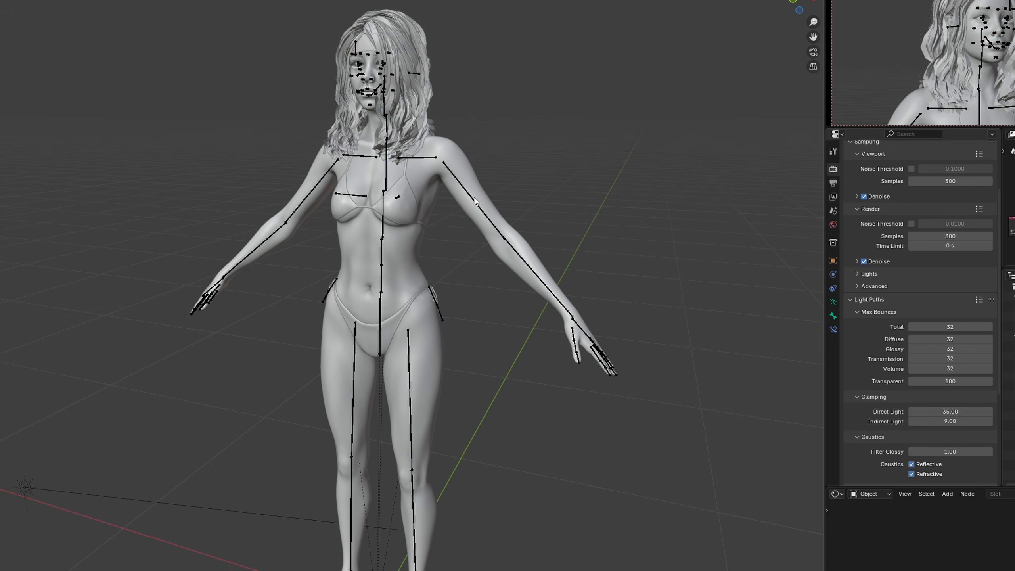
{"action": "key", "text": "q"}
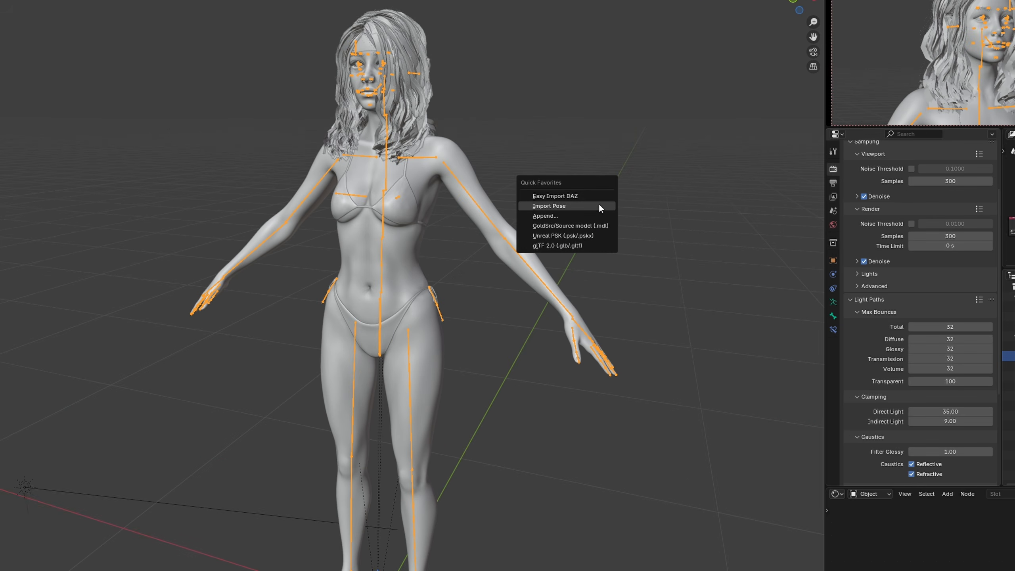
{"action": "left_click", "coordinate": [598, 205]}
{"action": "type", "text": "Beach"}
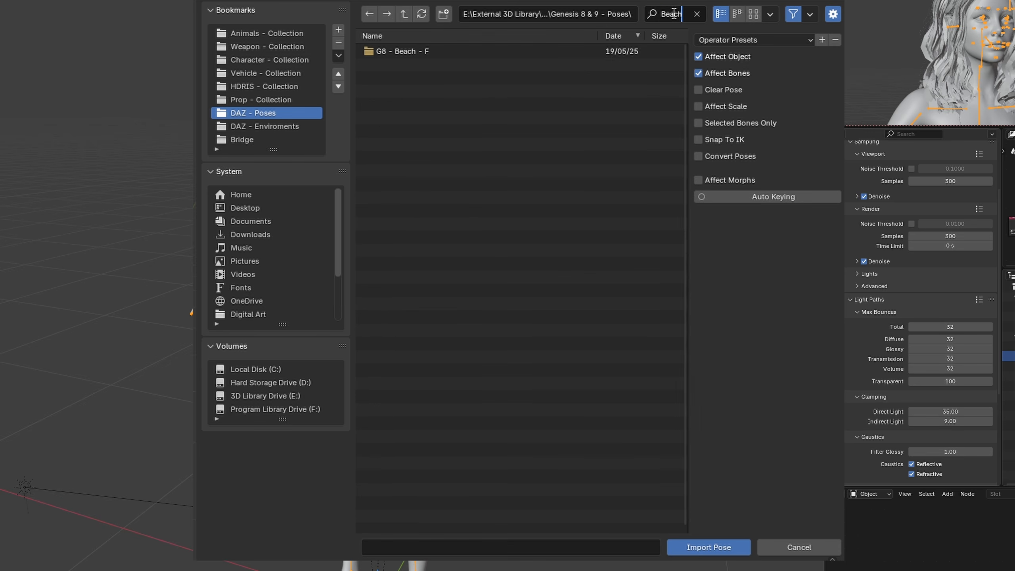
Step: Import BeachBDL Pose T12 from the G8 - Beach - F folder, with Convert Poses enabled and Genesis 8 female as source
{"action": "double_click", "coordinate": [459, 51]}
{"action": "left_click", "coordinate": [753, 14]}
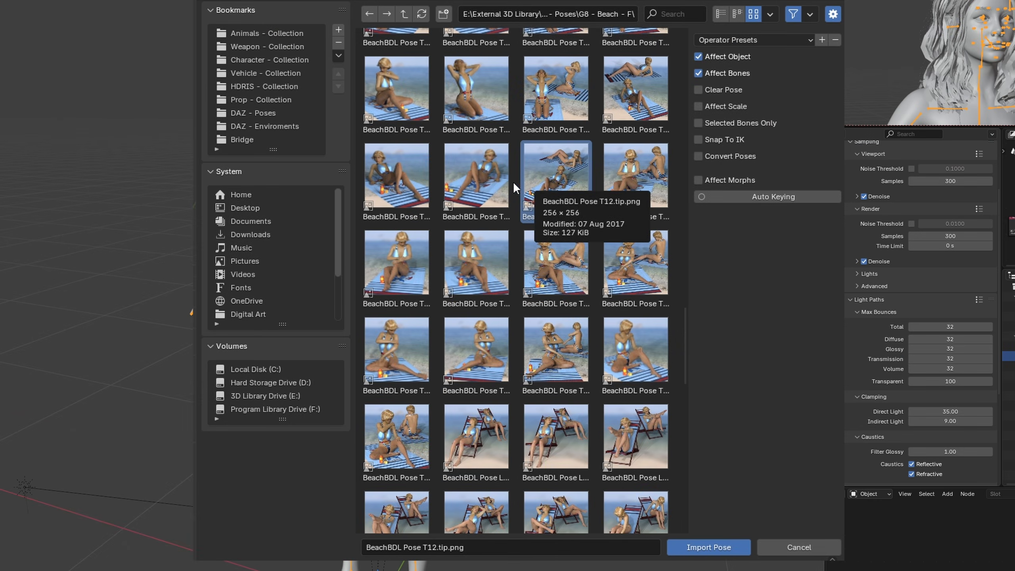
{"action": "left_click", "coordinate": [526, 182]}
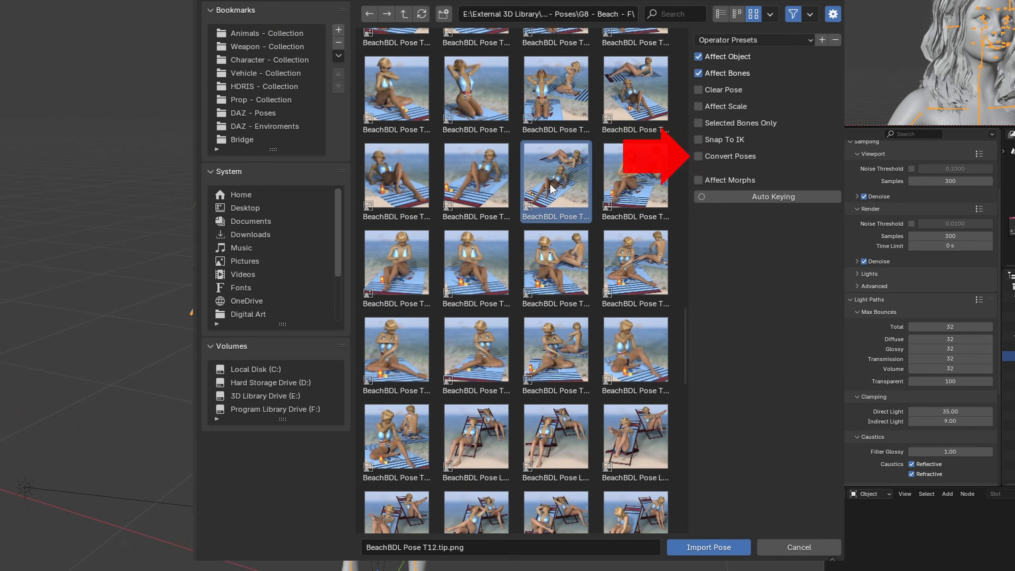
{"action": "left_click", "coordinate": [726, 155]}
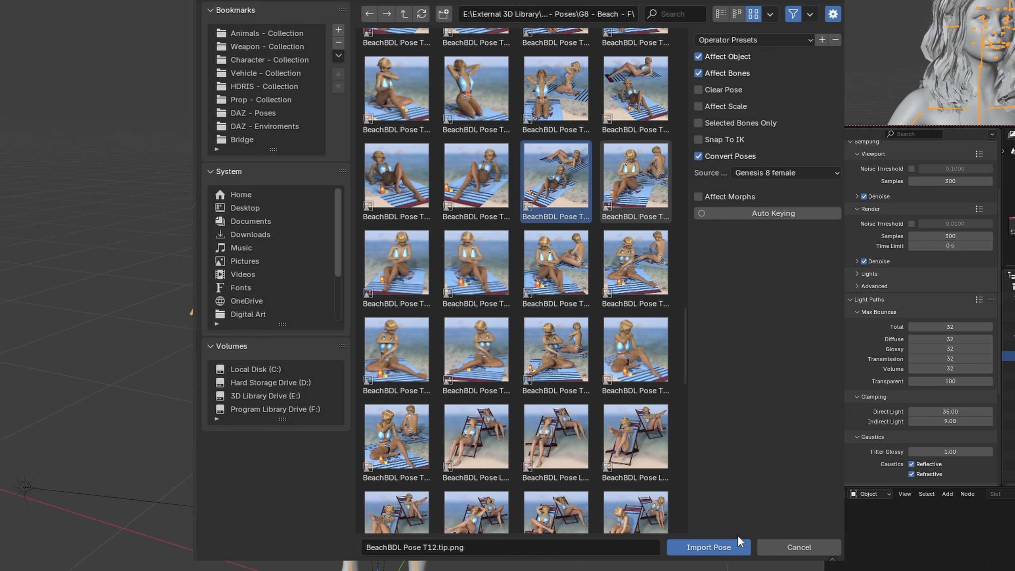
{"action": "left_click", "coordinate": [707, 546]}
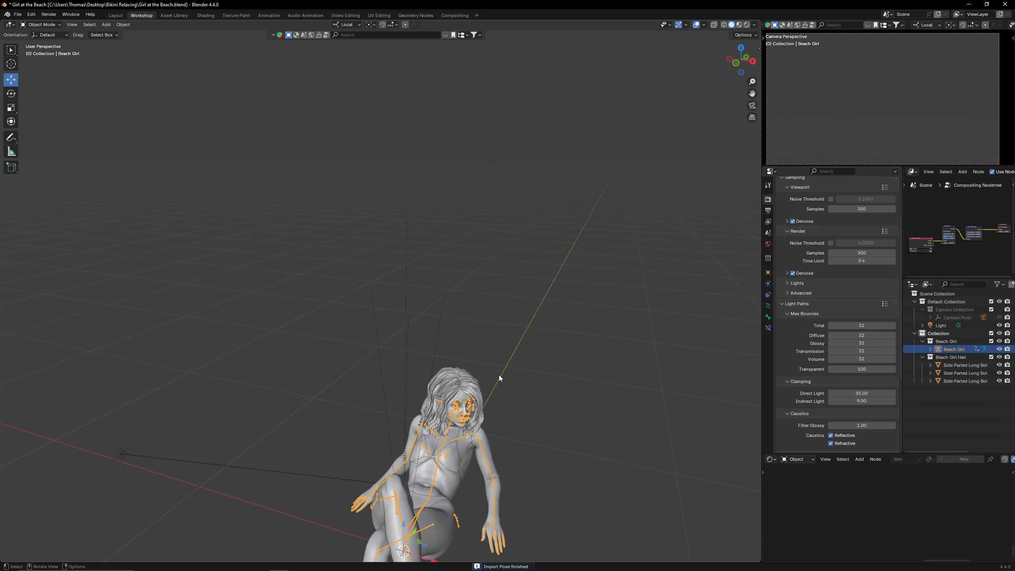
{"action": "key", "text": "KP_Decimal"}
{"action": "scroll", "coordinate": [534, 198], "scroll_direction": "down", "scroll_amount": 3}
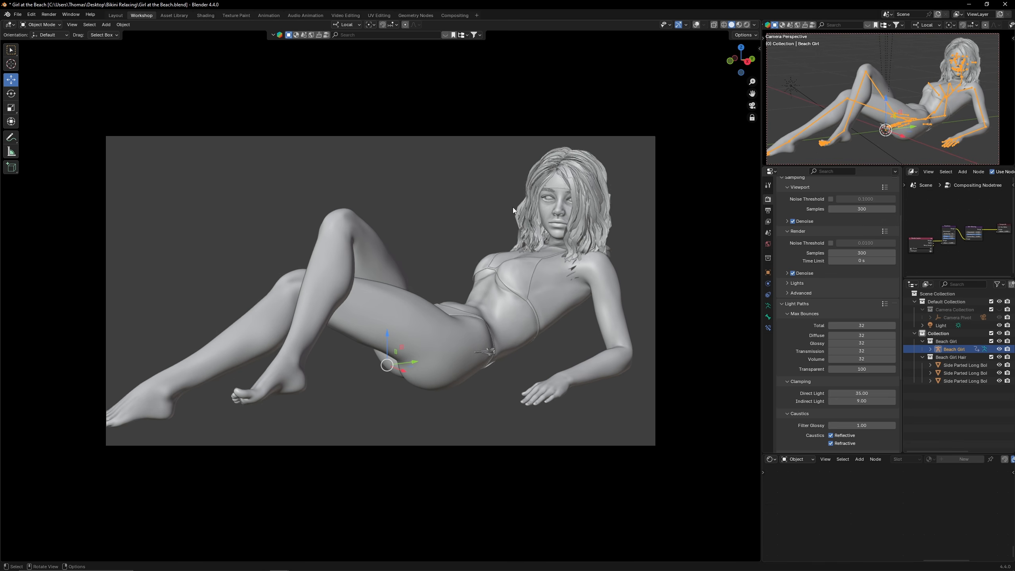
Step: Add a plane as the ground beneath the reclining figure and adjust the figure's supporting arm in Pose Mode
{"action": "middle_click_drag", "start_coordinate": [512, 206], "coordinate": [509, 205]}
{"action": "left_click", "coordinate": [508, 204]}
{"action": "left_click", "coordinate": [105, 24]}
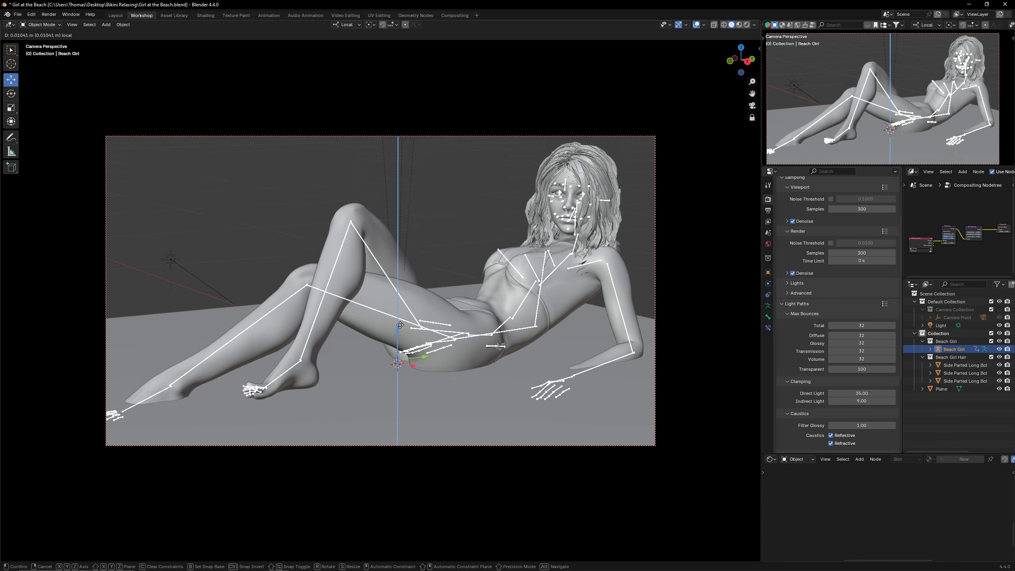
{"action": "key", "text": "ctrl+Tab"}
{"action": "left_click_drag", "start_coordinate": [638, 318], "coordinate": [593, 309]}
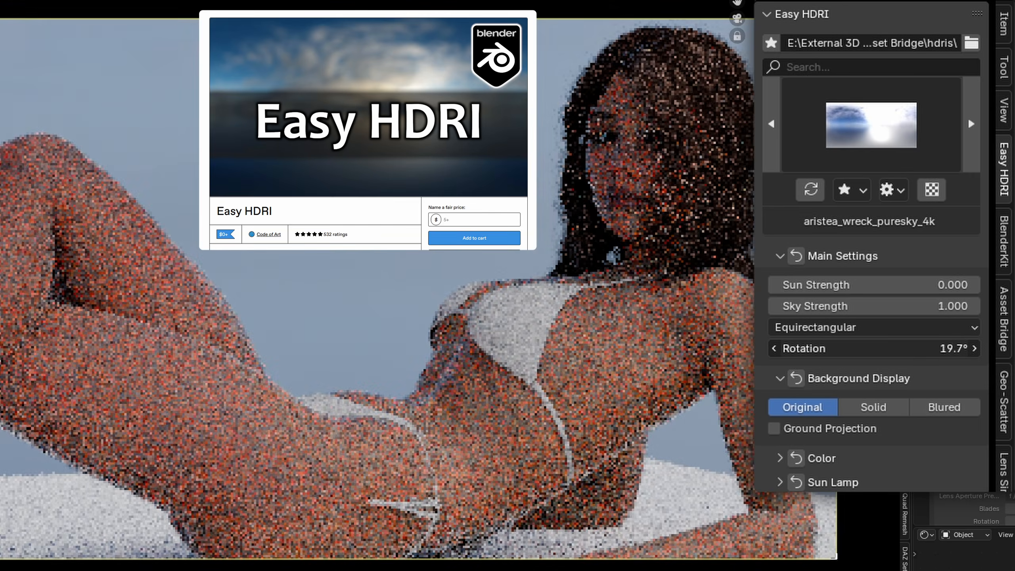
Step: Set the Easy HDRI sky strength to 1.5 and adjust the rotation of the aristea_wreck_puresky_4k sky
{"action": "left_click", "coordinate": [867, 306]}
{"action": "type", "text": "2"}
{"action": "key", "text": "Return"}
{"action": "left_click", "coordinate": [868, 308]}
{"action": "type", "text": "1.5"}
{"action": "key", "text": "Return"}
{"action": "left_click_drag", "start_coordinate": [934, 345], "coordinate": [855, 345]}
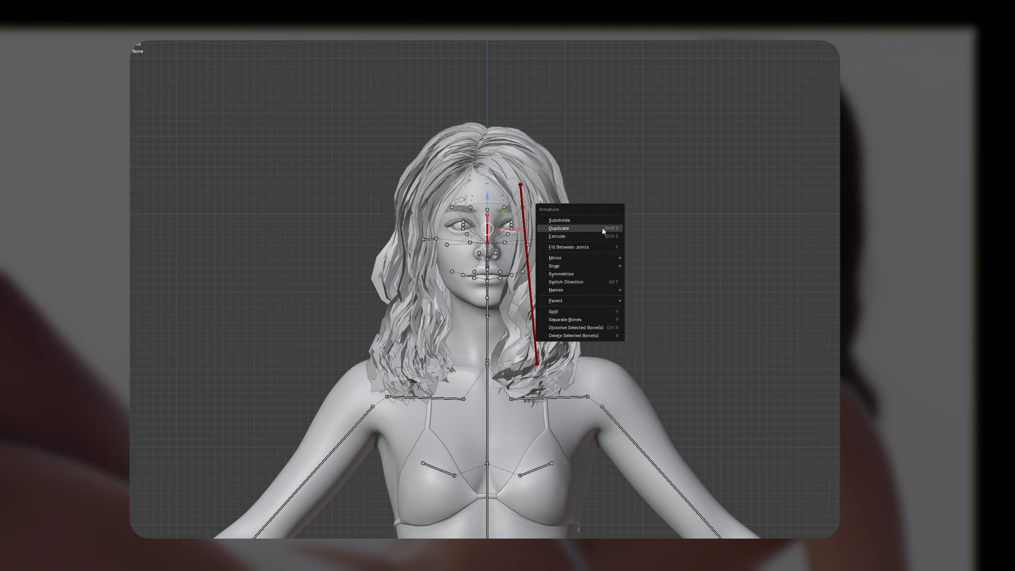
Step: Duplicate the hair bone in the armature to make further control bones for the hair strands
{"action": "left_click", "coordinate": [602, 227]}
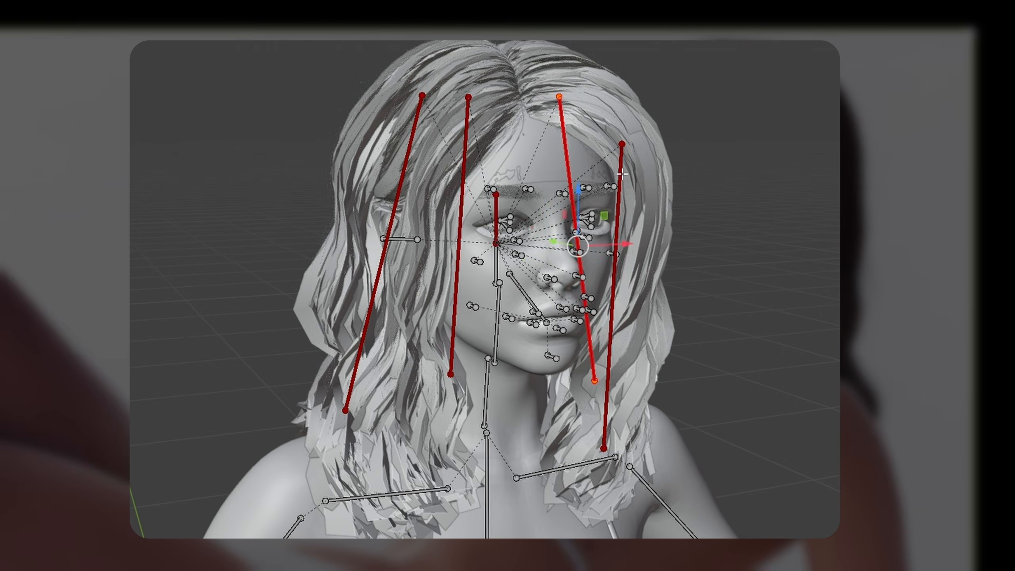
{"action": "key", "text": "a"}
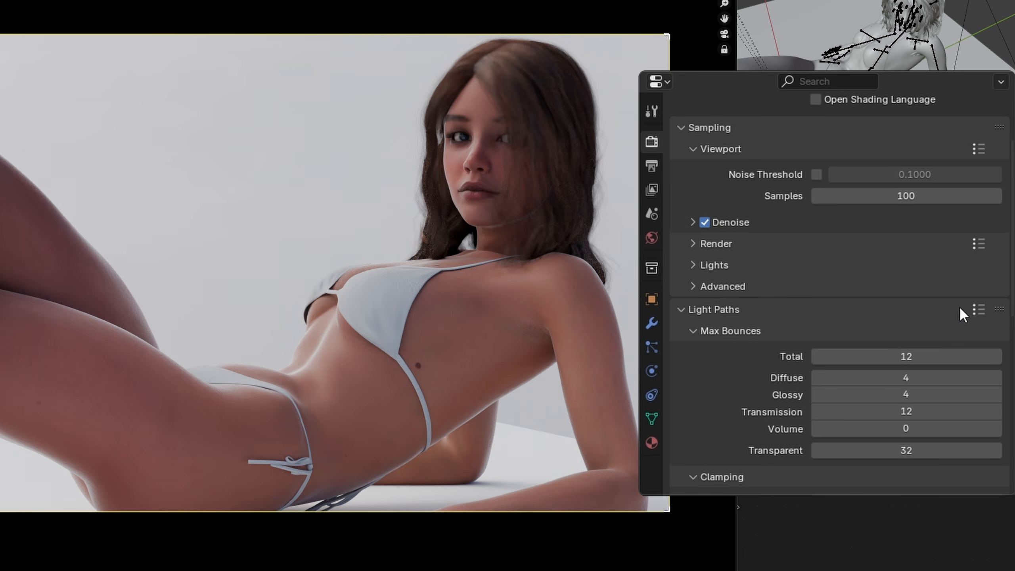
Step: Apply the Full Global Illumination preset to the light paths and set the transparent bounces to 300
{"action": "left_click", "coordinate": [977, 309]}
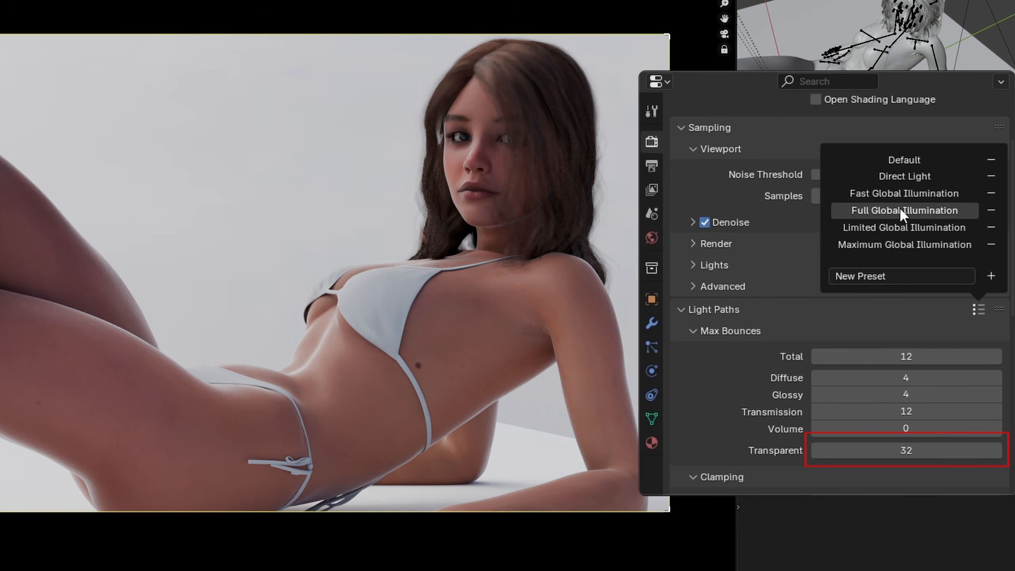
{"action": "left_click", "coordinate": [968, 207]}
{"action": "left_click", "coordinate": [960, 450]}
{"action": "key", "text": "Return"}
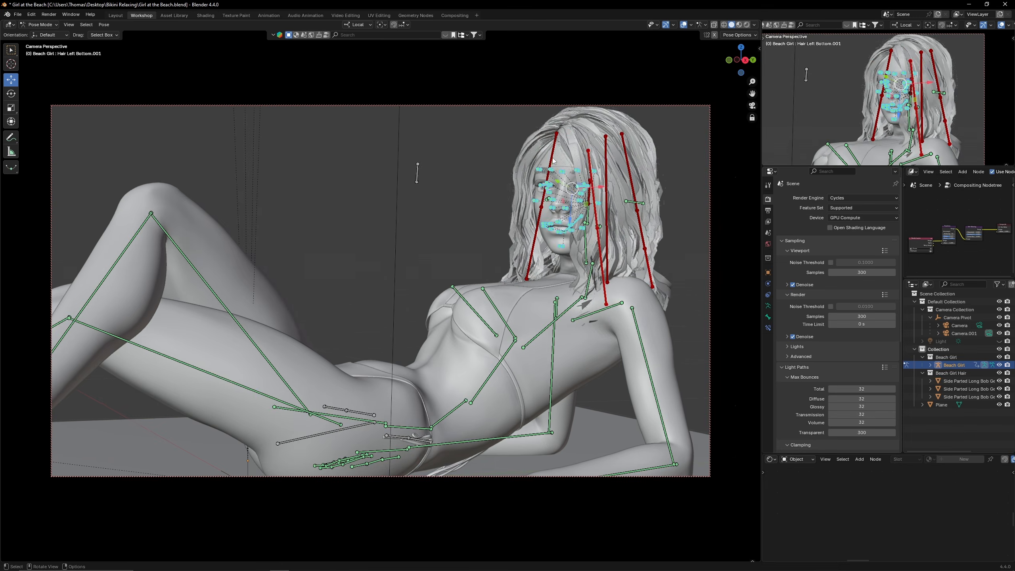
Step: Pose the hair bones beside the face to rearrange the hair strands around the neck and shoulder
{"action": "mouse_move", "coordinate": [527, 240]}
{"action": "left_mouse_down"}
{"action": "mouse_move", "coordinate": [518, 231]}
{"action": "mouse_move", "coordinate": [527, 224]}
{"action": "left_mouse_up"}
{"action": "left_click", "coordinate": [575, 279]}
{"action": "left_click_drag", "start_coordinate": [584, 268], "coordinate": [571, 269]}
{"action": "key", "text": "g"}
{"action": "left_click_drag", "start_coordinate": [571, 260], "coordinate": [600, 247]}
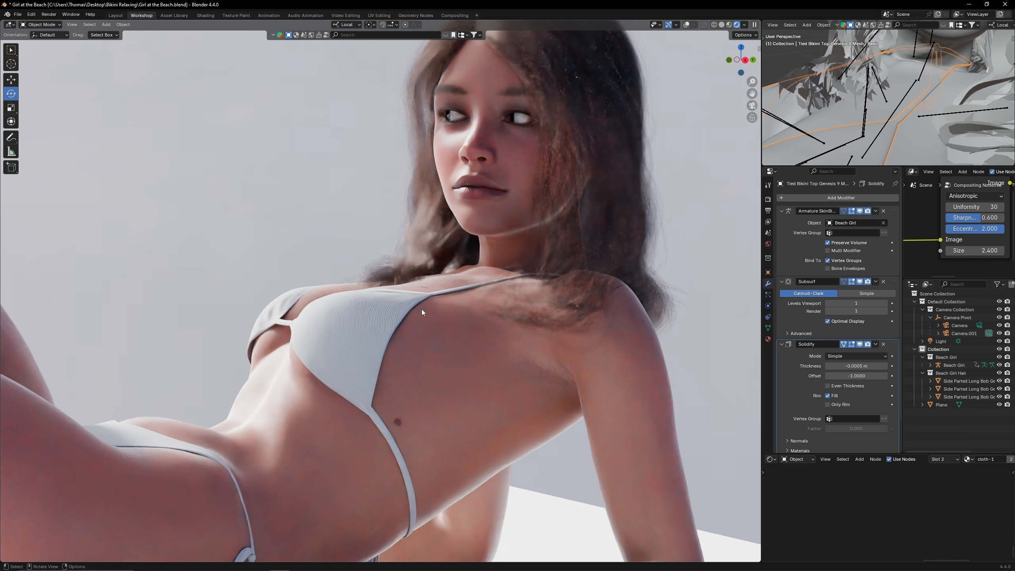
Step: Reshape the outer edge of the bikini top's far cup in Sculpt Mode, reduce the brush size and return to the rendered view
{"action": "left_click", "coordinate": [722, 26]}
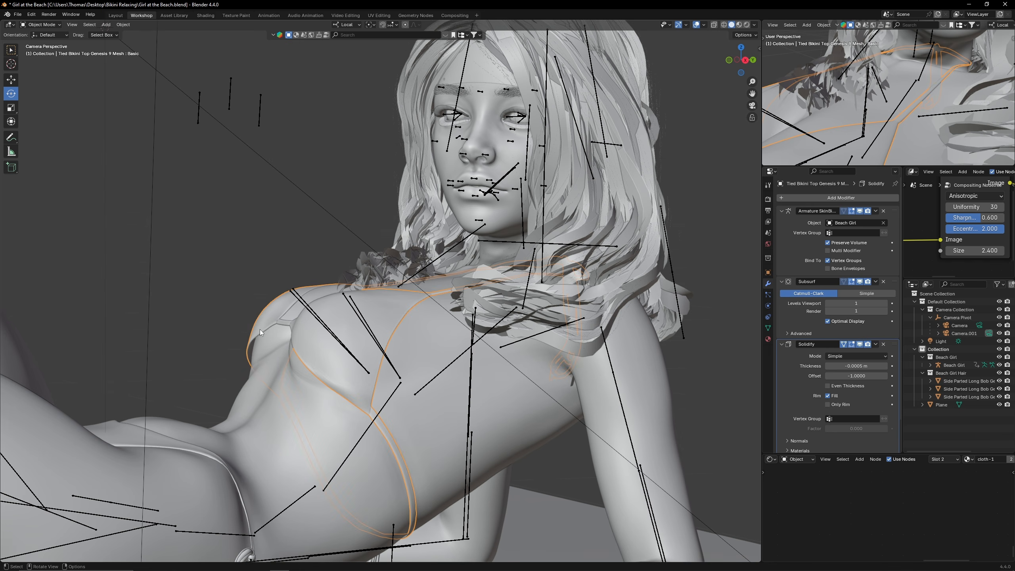
{"action": "key", "text": "shift+alt+z"}
{"action": "key", "text": "ctrl+Tab"}
{"action": "mouse_move", "coordinate": [252, 338]}
{"action": "left_mouse_down"}
{"action": "mouse_move", "coordinate": [268, 328]}
{"action": "mouse_move", "coordinate": [256, 330]}
{"action": "mouse_move", "coordinate": [257, 352]}
{"action": "left_mouse_up"}
{"action": "key", "text": "bracketleft"}
{"action": "key", "text": "bracketleft"}
{"action": "key", "text": "bracketleft"}
{"action": "key", "text": "ctrl+Tab"}
{"action": "key", "text": "shift+alt+z"}
{"action": "left_click", "coordinate": [746, 25]}
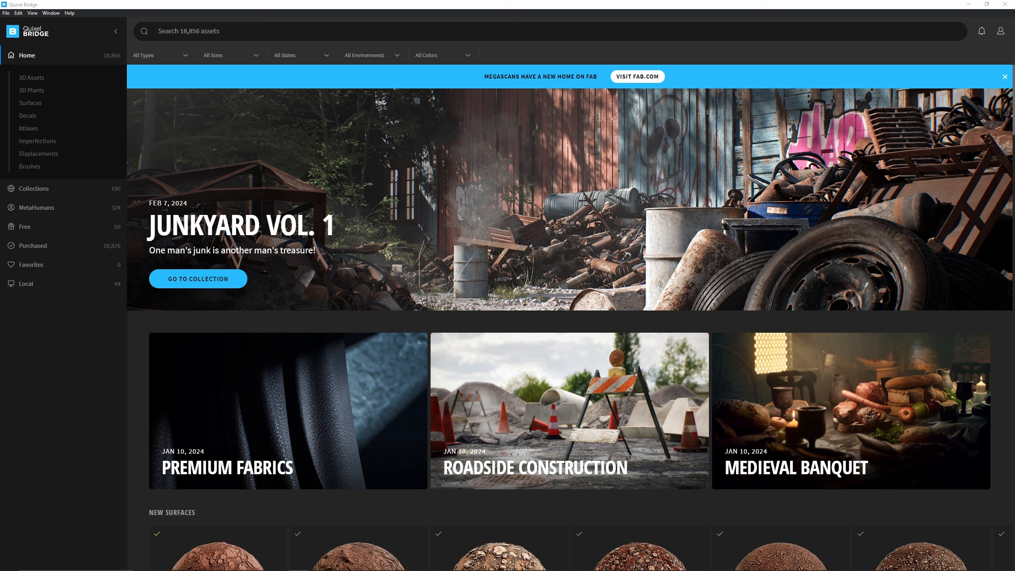
Step: Switch to Quixel Bridge, search for Sand and limit the results to Surfaces
{"action": "left_click", "coordinate": [241, 31]}
{"action": "type", "text": "Sand"}
{"action": "key", "text": "Return"}
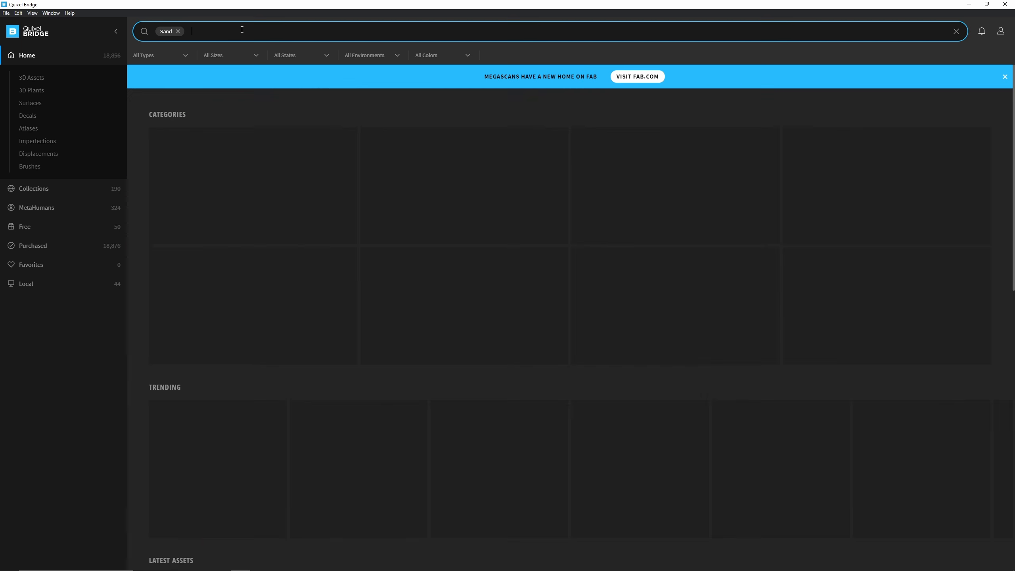
{"action": "left_click", "coordinate": [186, 55]}
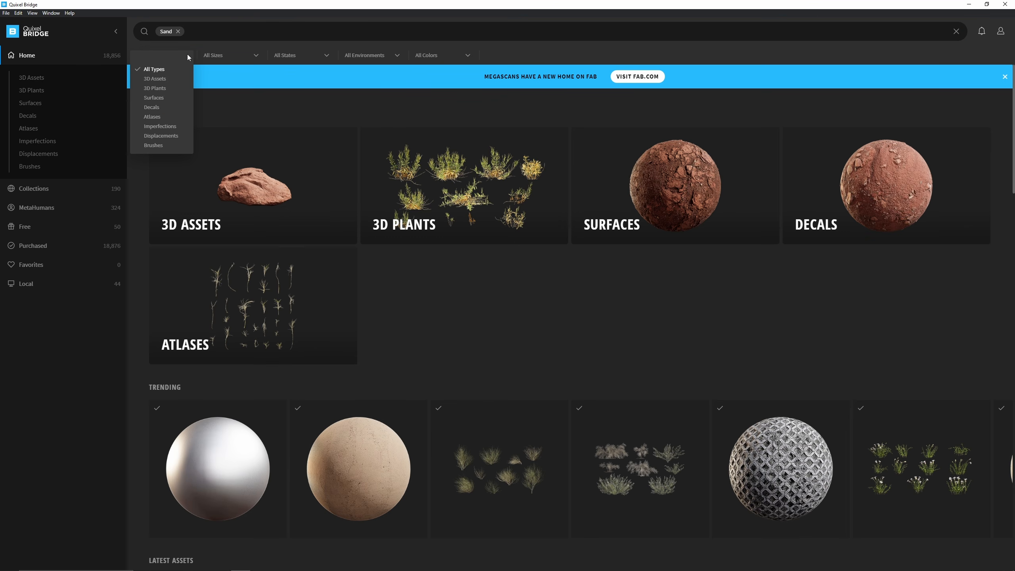
{"action": "left_click", "coordinate": [154, 98]}
Step: Choose the rippled sand surface and export it at 4K resolution to Blender
{"action": "scroll", "coordinate": [575, 184], "scroll_direction": "down", "scroll_amount": 5}
{"action": "scroll", "coordinate": [575, 184], "scroll_direction": "down", "scroll_amount": 2}
{"action": "scroll", "coordinate": [575, 185], "scroll_direction": "up", "scroll_amount": 2}
{"action": "left_click", "coordinate": [854, 169]}
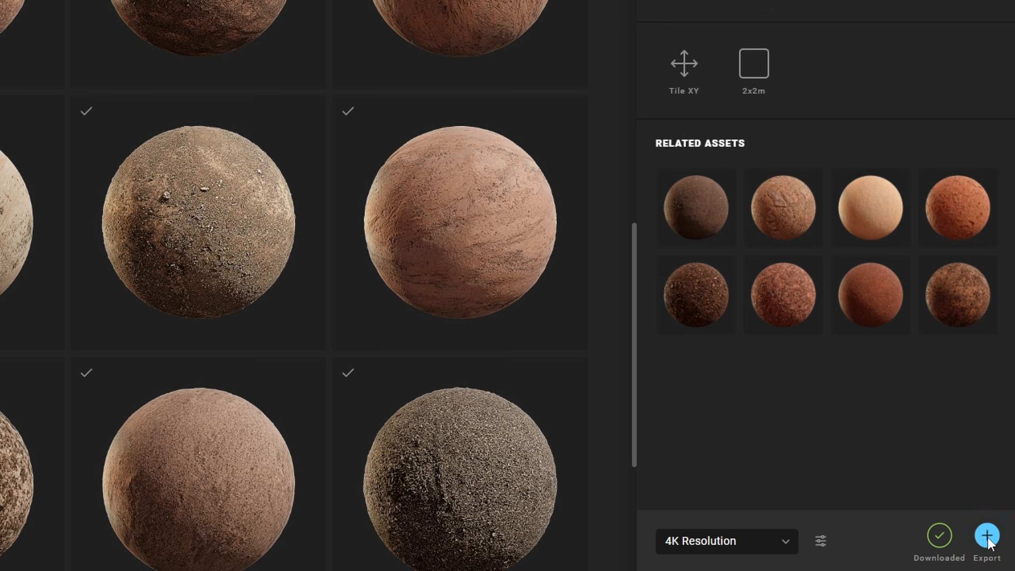
{"action": "left_click", "coordinate": [999, 552]}
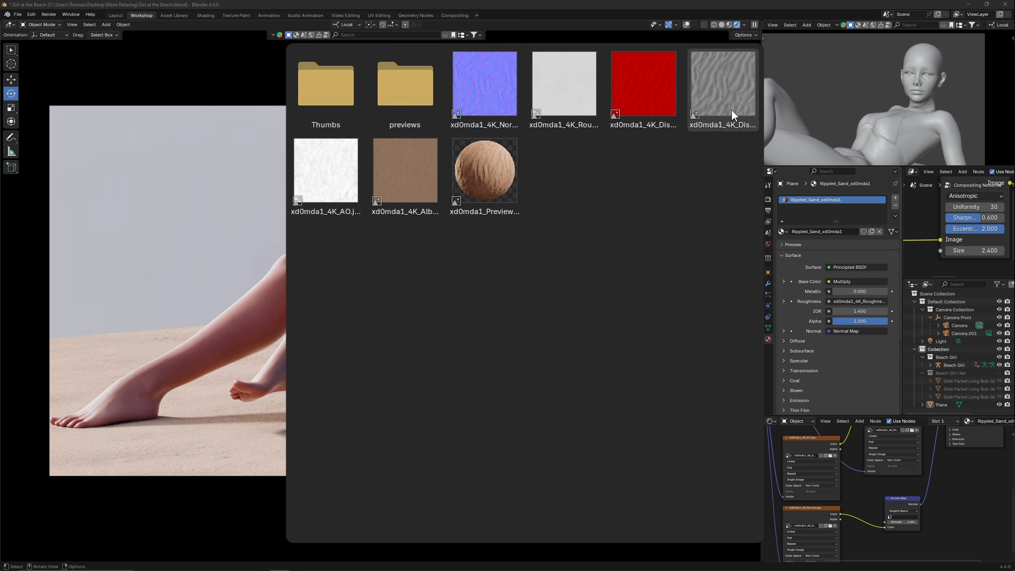
Step: Load xd0mda1_4K_Displacement.jpg into an image texture node of the sand material and select the ground plane
{"action": "left_click", "coordinate": [729, 100]}
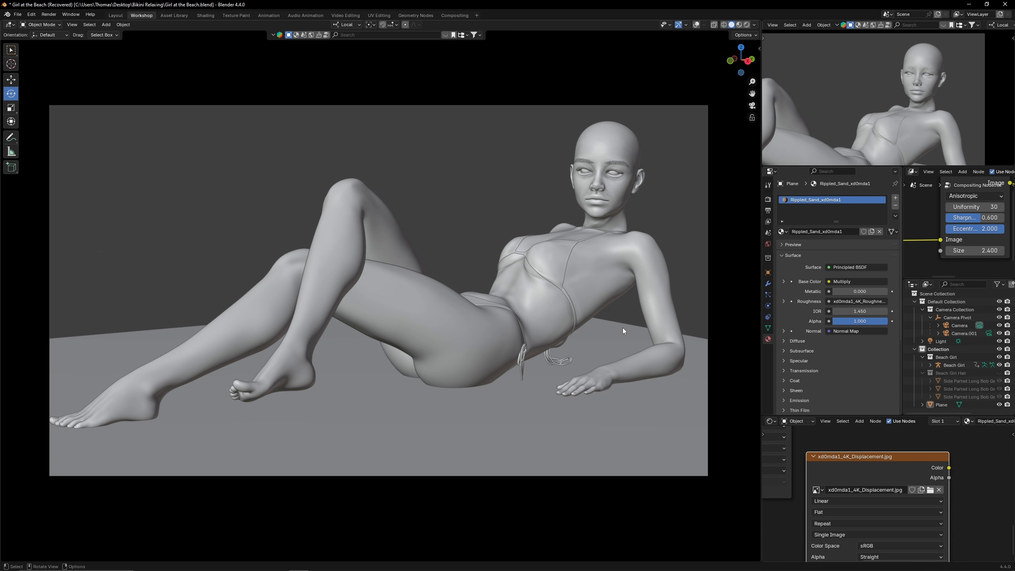
{"action": "key", "text": "shift+alt+z"}
{"action": "left_click", "coordinate": [622, 328]}
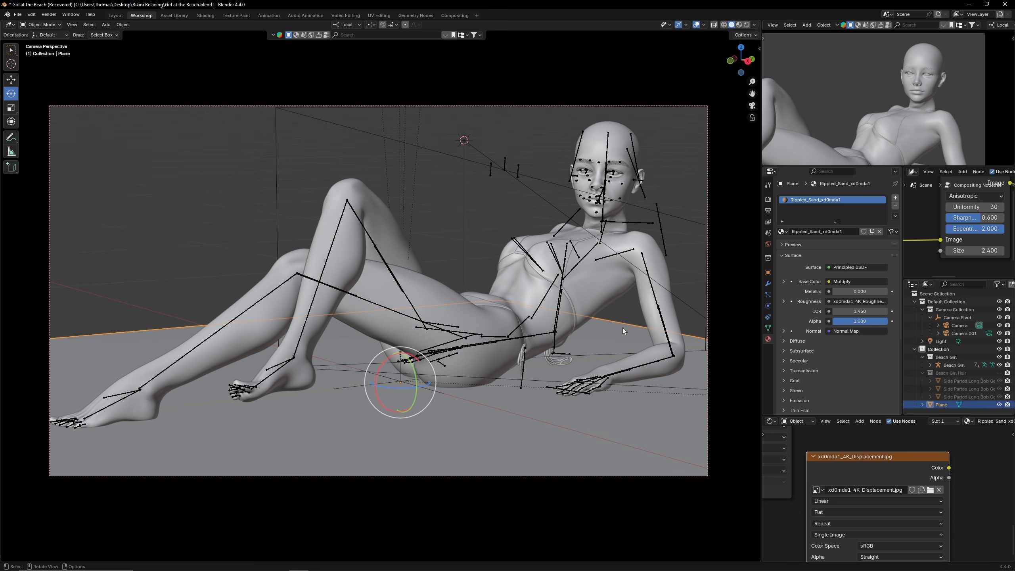
{"action": "key", "text": "shift+alt+z"}
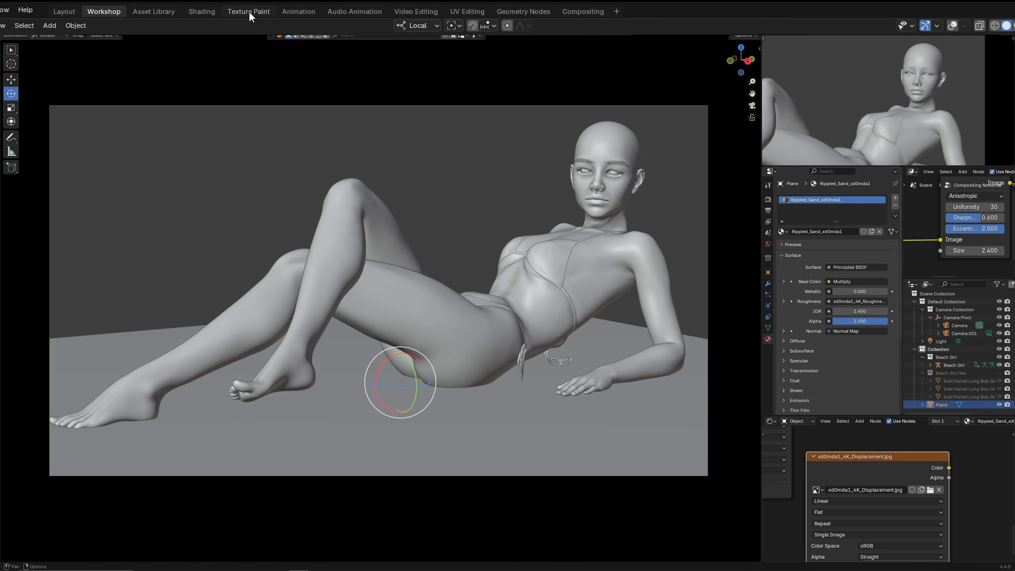
Step: Open xd0mda1_4K_Displacement.jpg as the image of the Image or Movie texture in the texture properties
{"action": "left_click", "coordinate": [247, 13]}
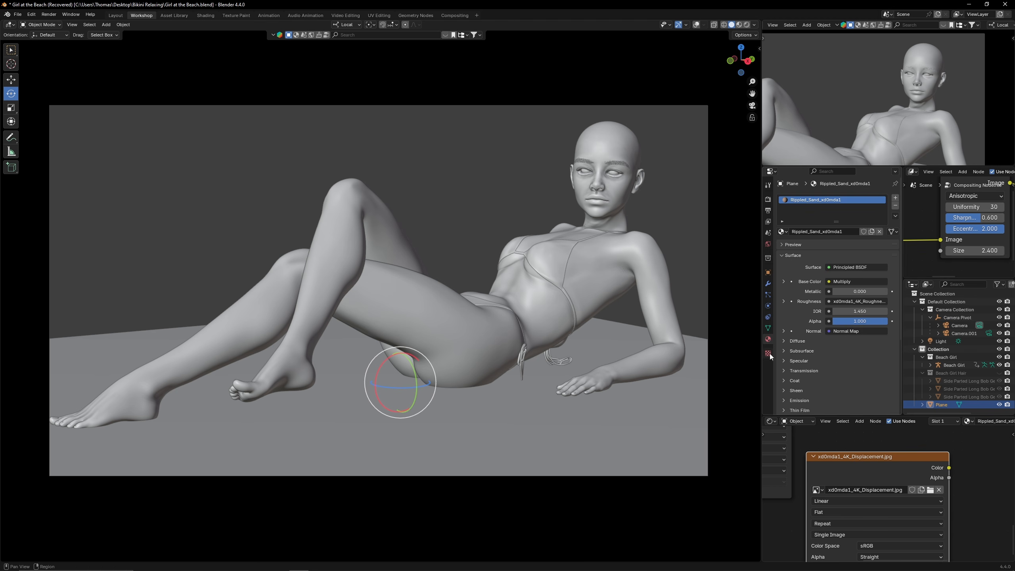
{"action": "left_click", "coordinate": [771, 352]}
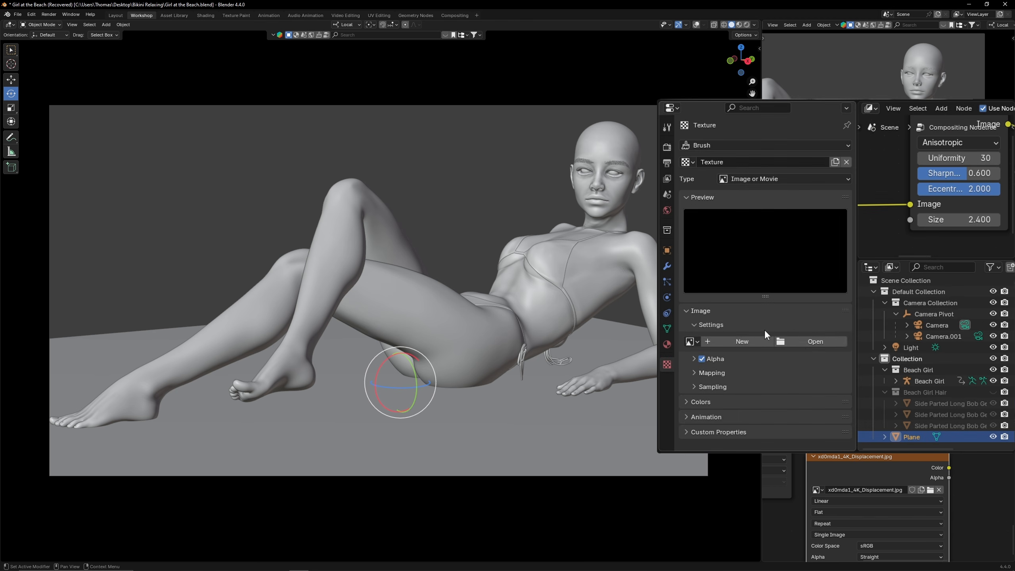
{"action": "left_click", "coordinate": [813, 339]}
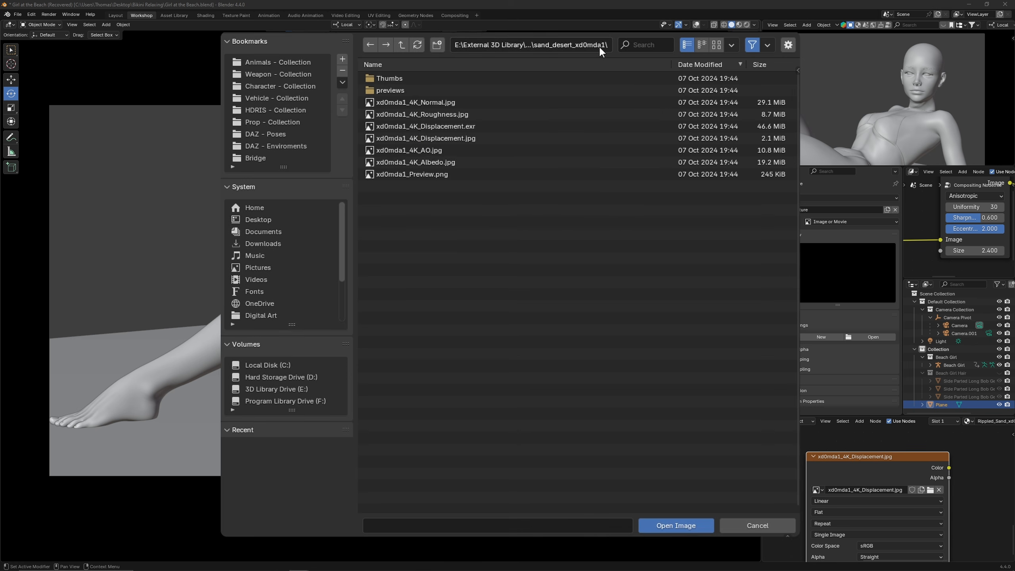
{"action": "left_click", "coordinate": [502, 138]}
{"action": "double_click", "coordinate": [528, 136]}
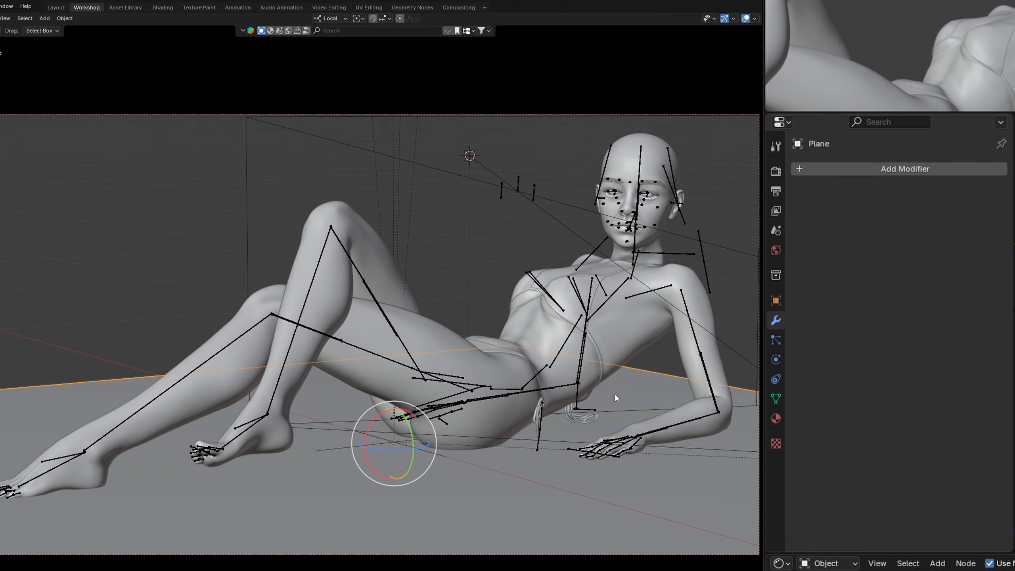
Step: Add a Displace modifier to the ground plane and assign it the existing image texture named Texture
{"action": "left_click", "coordinate": [858, 170]}
{"action": "type", "text": "di"}
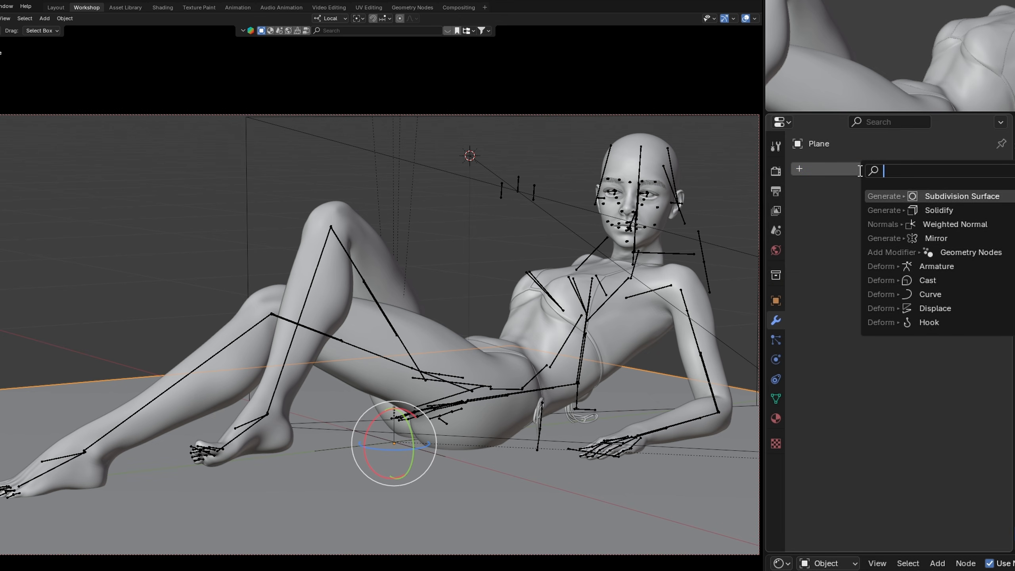
{"action": "type", "text": "spl"}
{"action": "left_click", "coordinate": [923, 195]}
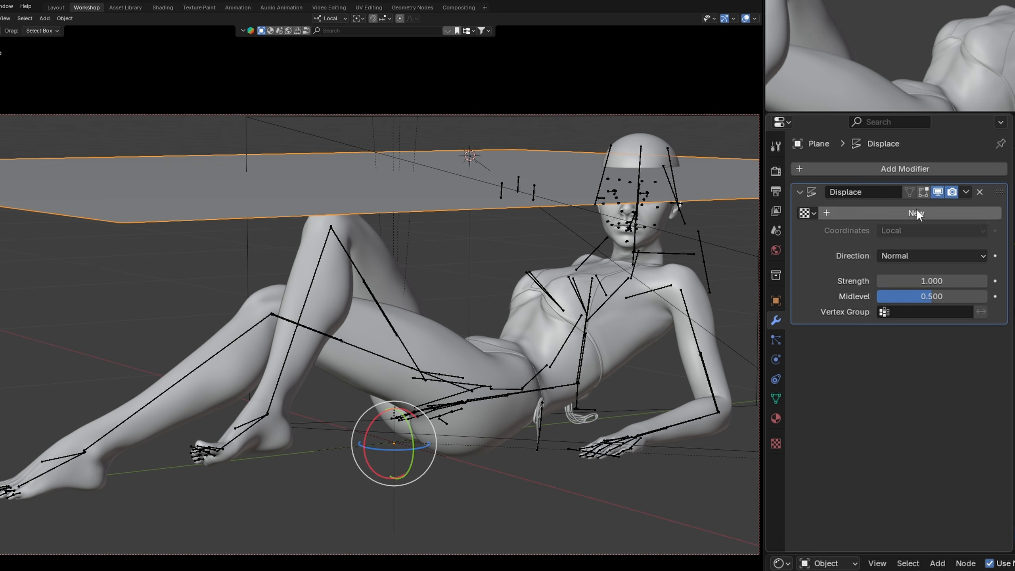
{"action": "left_click", "coordinate": [806, 212]}
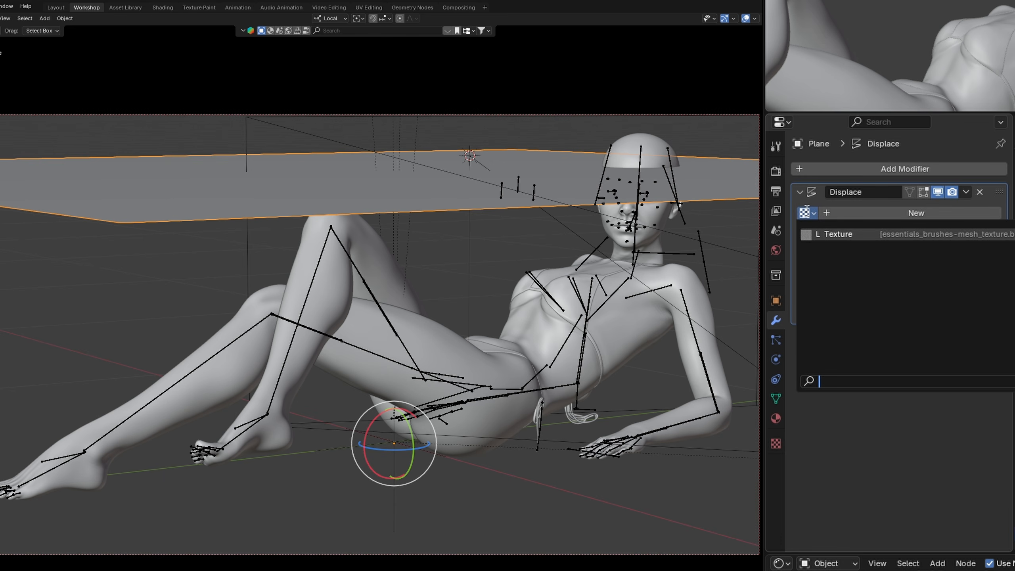
{"action": "left_click", "coordinate": [916, 235]}
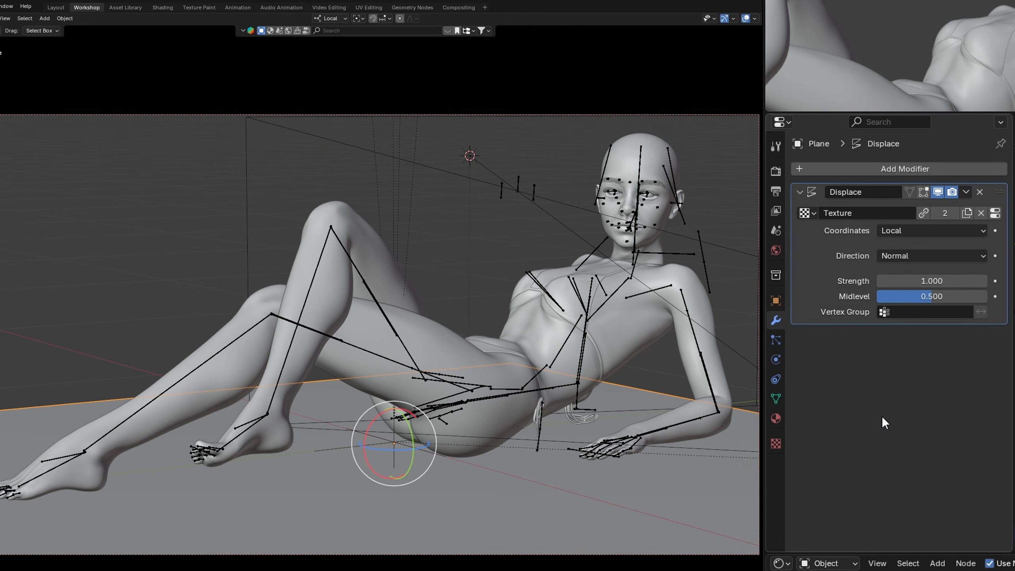
Step: Add a Subdivision Surface modifier to the ground plane and set its viewport levels to 2
{"action": "left_click", "coordinate": [919, 170]}
{"action": "left_click", "coordinate": [917, 173]}
{"action": "type", "text": "s"}
{"action": "left_click", "coordinate": [969, 195]}
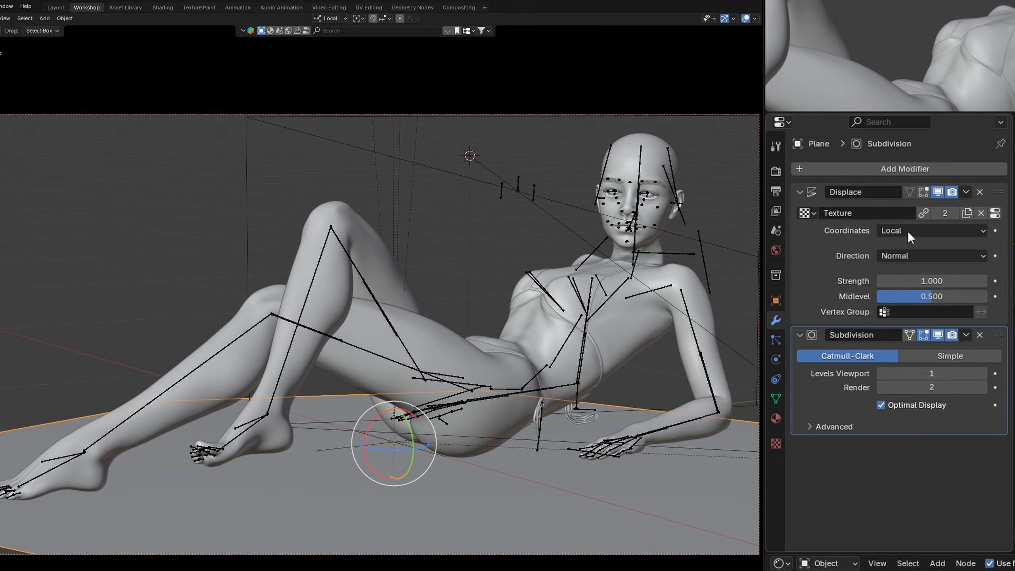
{"action": "left_click", "coordinate": [982, 373]}
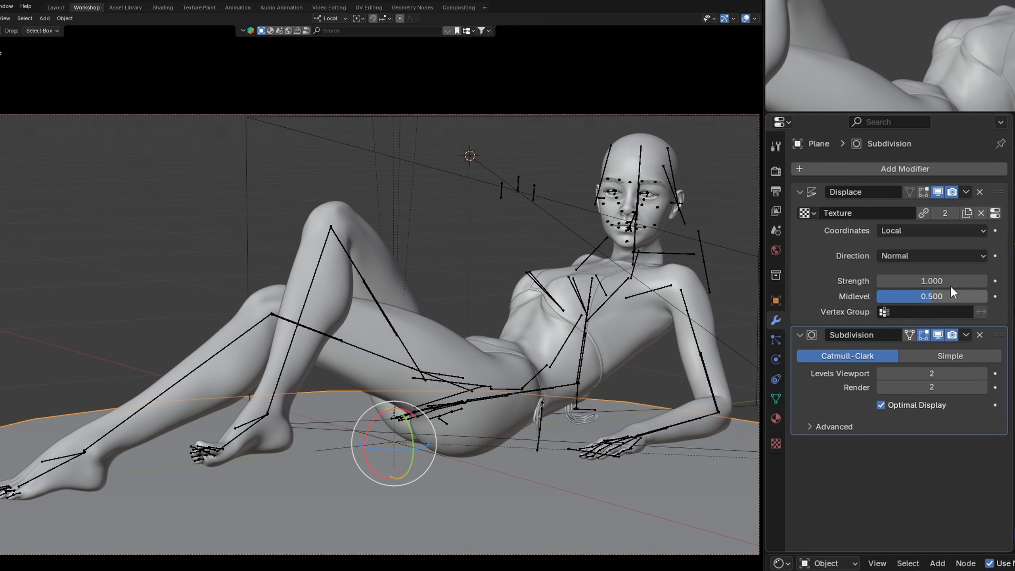
Step: Undo the trial change of the displacement strength and move the Subdivision modifier above Displace
{"action": "left_click_drag", "start_coordinate": [932, 281], "coordinate": [872, 281]}
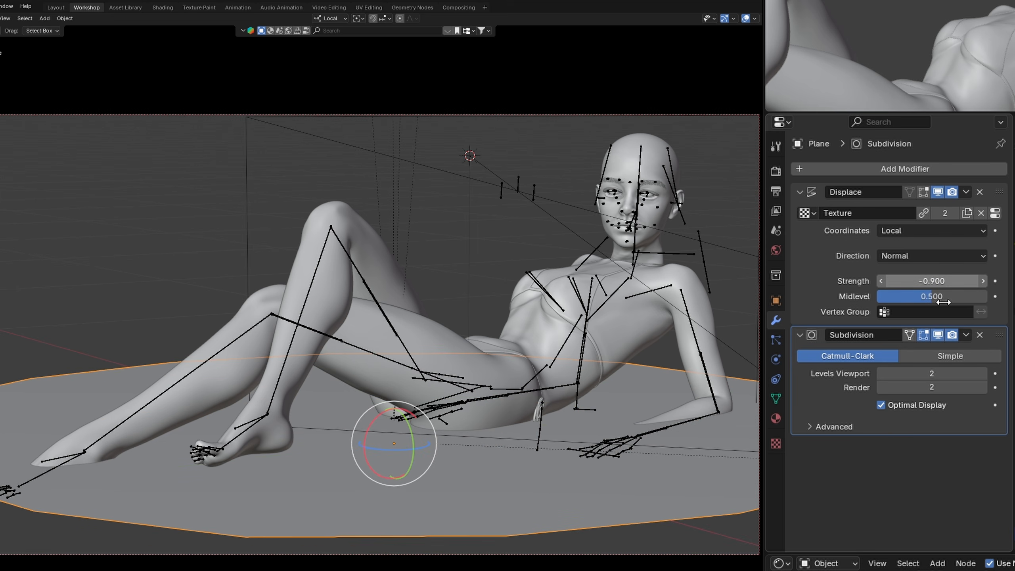
{"action": "key", "text": "ctrl+z"}
{"action": "left_click_drag", "start_coordinate": [1004, 336], "coordinate": [973, 170]}
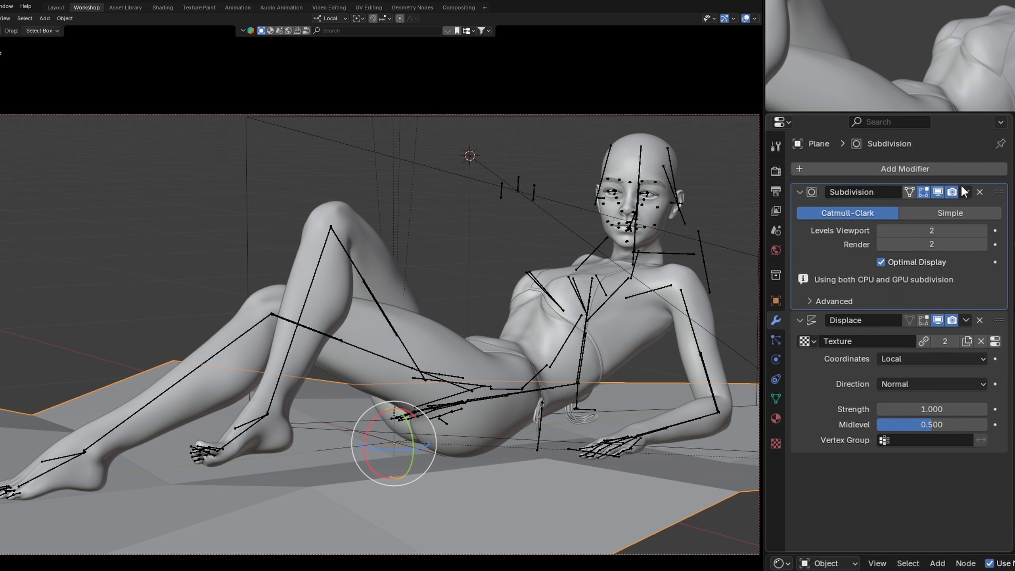
Step: Set the ground plane's Subdivision viewport levels to 4 and the Displace strength to 0.3
{"action": "mouse_move", "coordinate": [927, 411]}
{"action": "left_mouse_down"}
{"action": "mouse_move", "coordinate": [916, 411]}
{"action": "mouse_move", "coordinate": [939, 411]}
{"action": "mouse_move", "coordinate": [928, 411]}
{"action": "left_mouse_up"}
{"action": "left_click", "coordinate": [982, 231]}
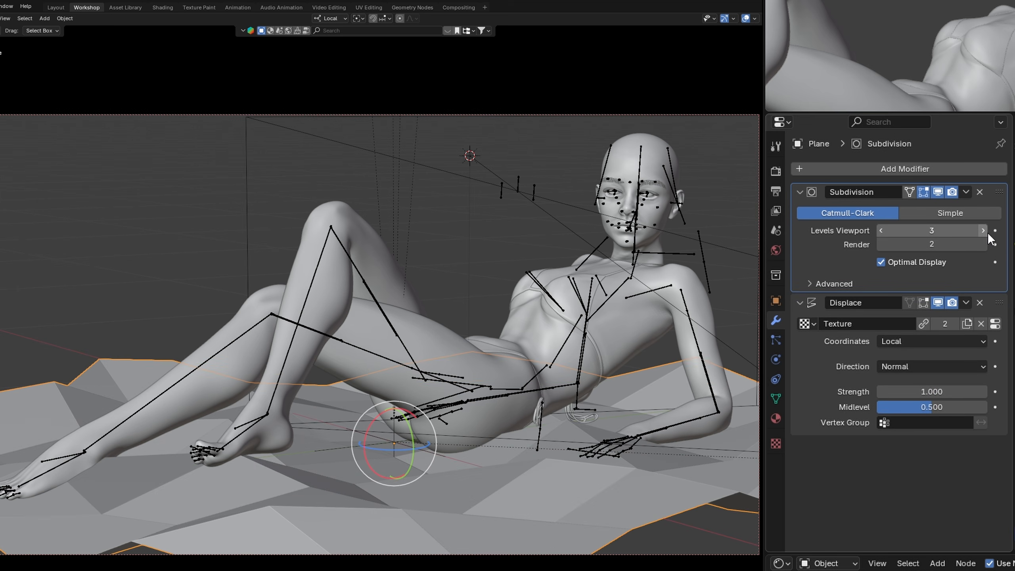
{"action": "left_click", "coordinate": [982, 230]}
{"action": "left_click_drag", "start_coordinate": [930, 391], "coordinate": [894, 391]}
{"action": "middle_click_drag", "start_coordinate": [475, 264], "coordinate": [533, 421]}
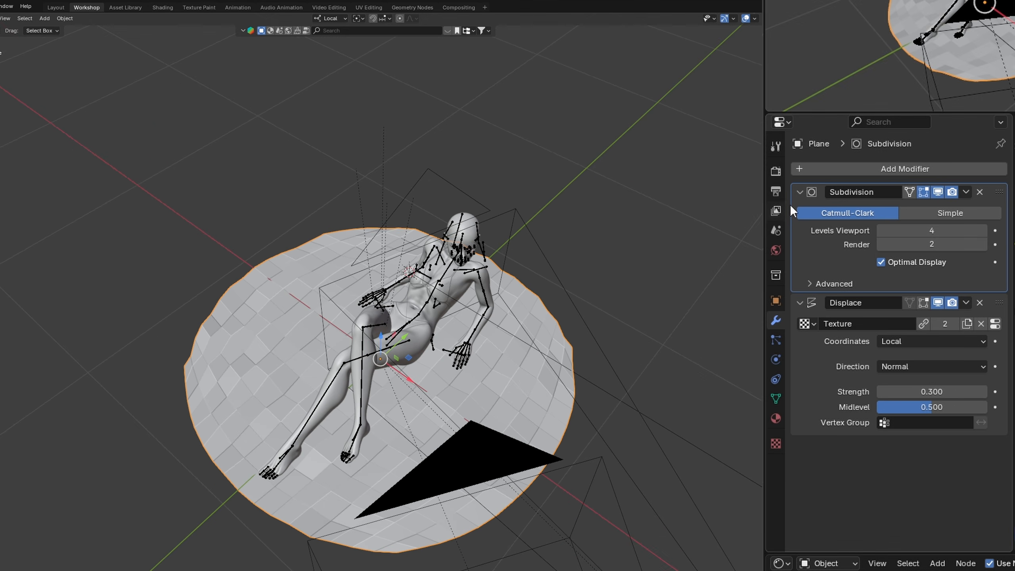
Step: Add a second Subdivision Surface modifier to the ground plane and move it to the start of the modifier stack
{"action": "left_click", "coordinate": [867, 169]}
{"action": "left_click", "coordinate": [869, 170]}
{"action": "type", "text": "s"}
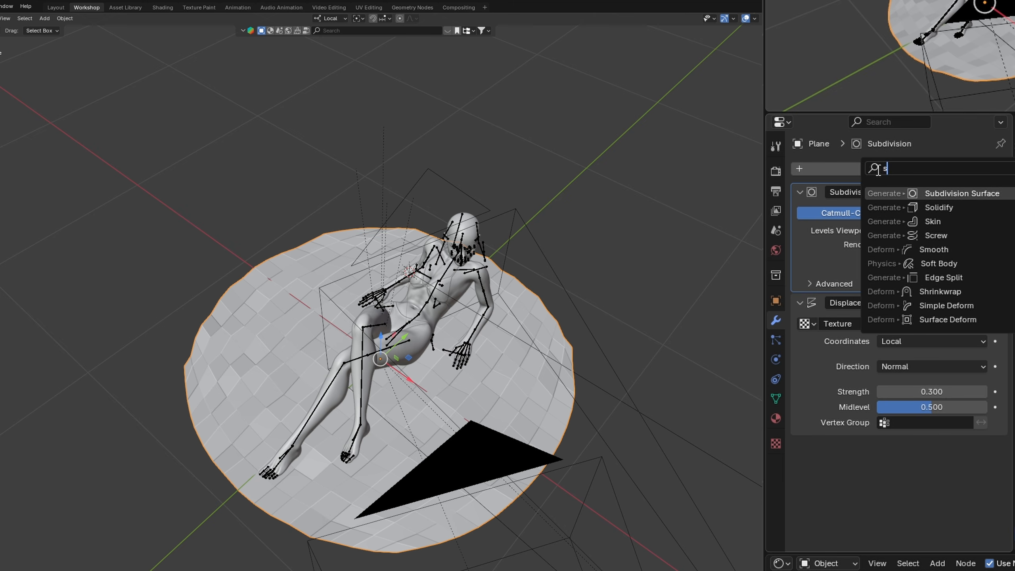
{"action": "left_click", "coordinate": [959, 197]}
{"action": "left_click_drag", "start_coordinate": [998, 445], "coordinate": [997, 192]}
Step: Switch the first Subdivision modifier in the stack to Simple and set its viewport levels to 6
{"action": "middle_click_drag", "start_coordinate": [698, 318], "coordinate": [600, 318]}
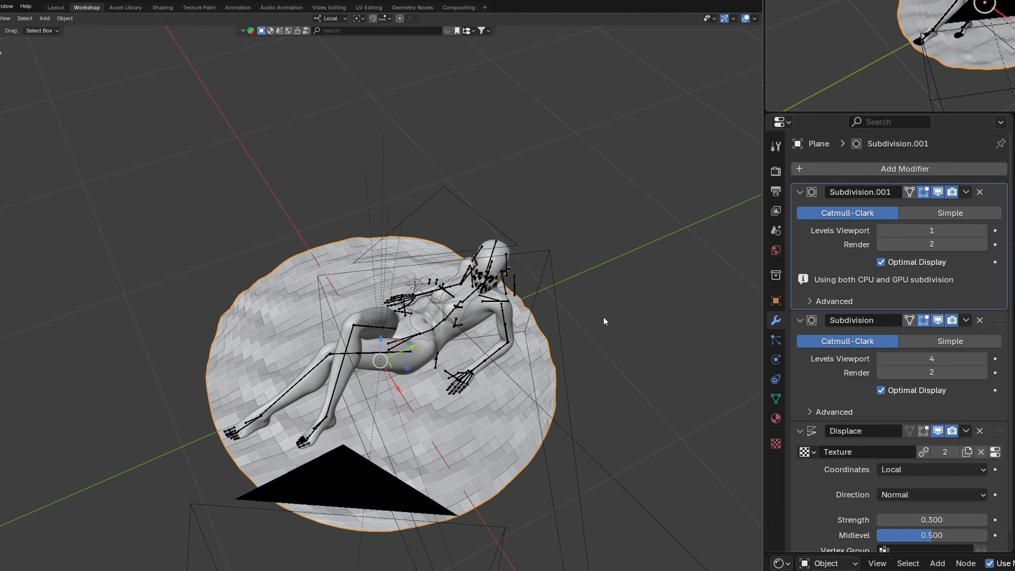
{"action": "left_click", "coordinate": [952, 213]}
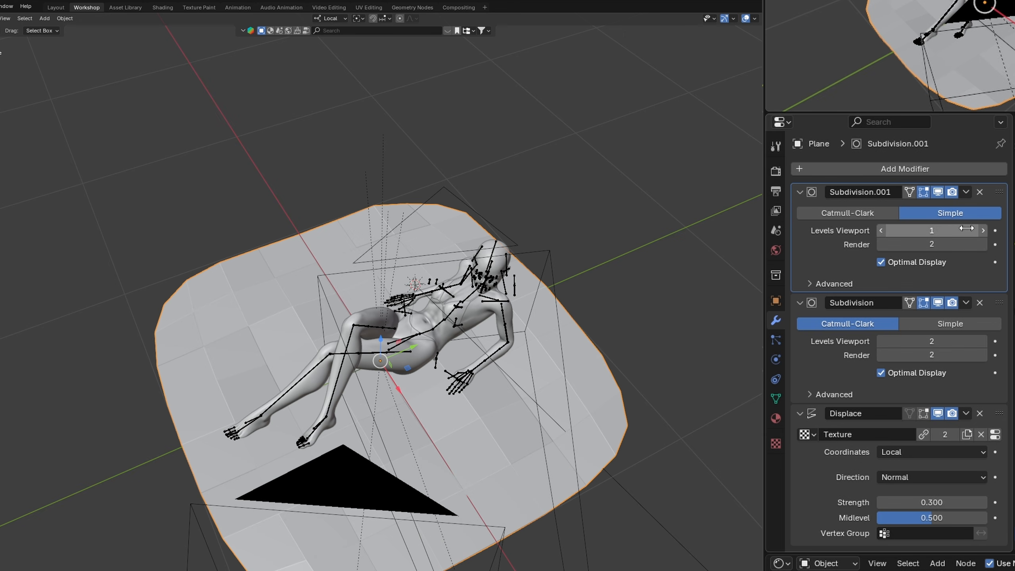
{"action": "left_click", "coordinate": [953, 230]}
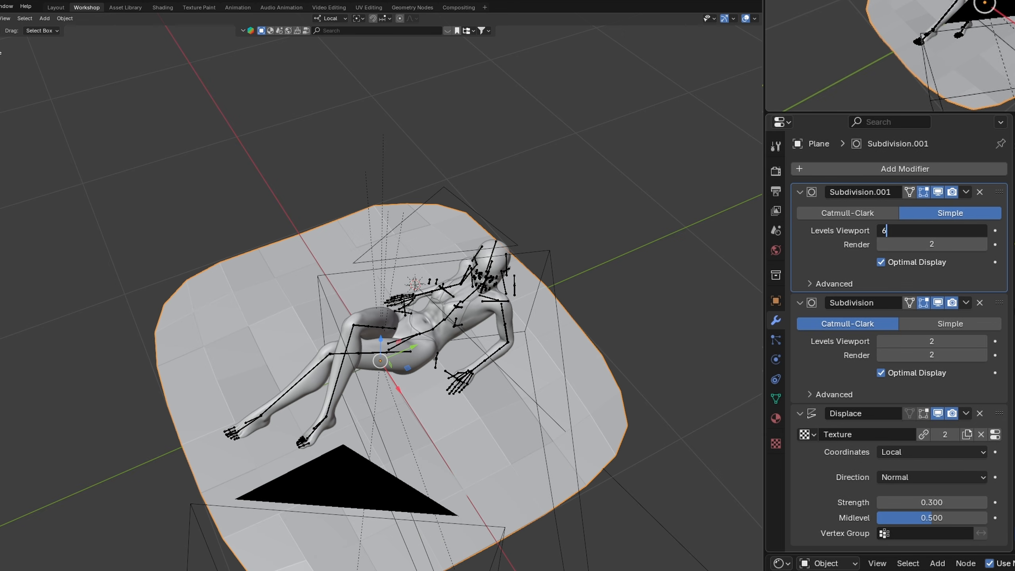
{"action": "type", "text": "6"}
{"action": "key", "text": "Return"}
Step: Shade the ground plane's faces smooth in Edit Mode and return to Object Mode
{"action": "middle_click_drag", "start_coordinate": [670, 285], "coordinate": [662, 253]}
{"action": "key", "text": "KP_0"}
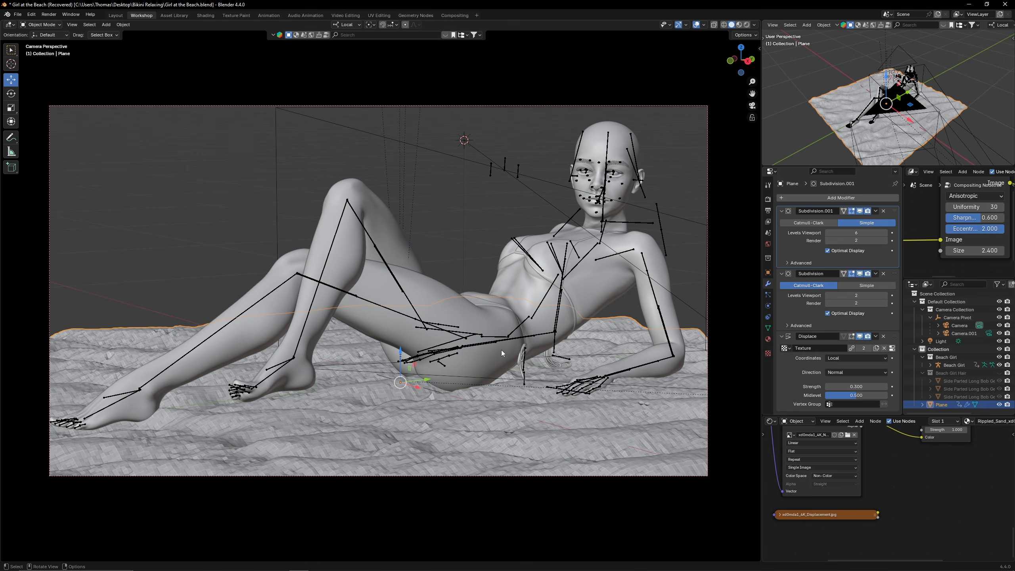
{"action": "key", "text": "Tab"}
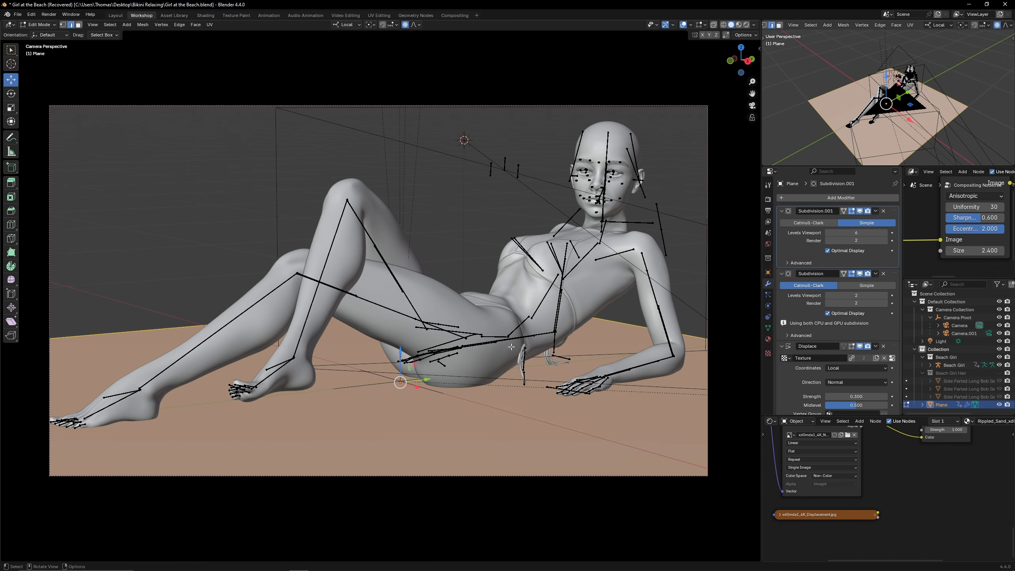
{"action": "left_click", "coordinate": [195, 25]}
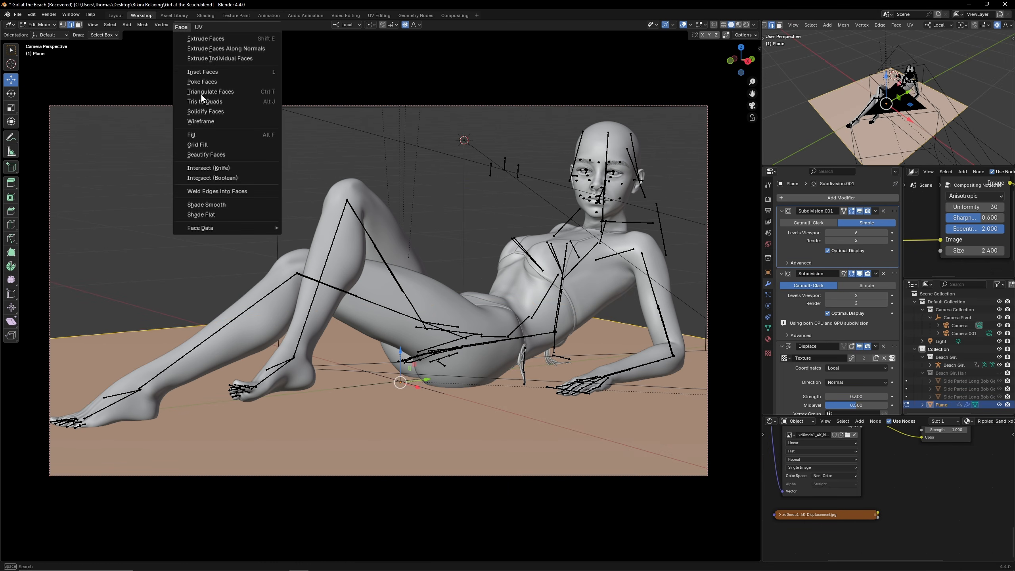
{"action": "left_click", "coordinate": [221, 204]}
{"action": "key", "text": "Tab"}
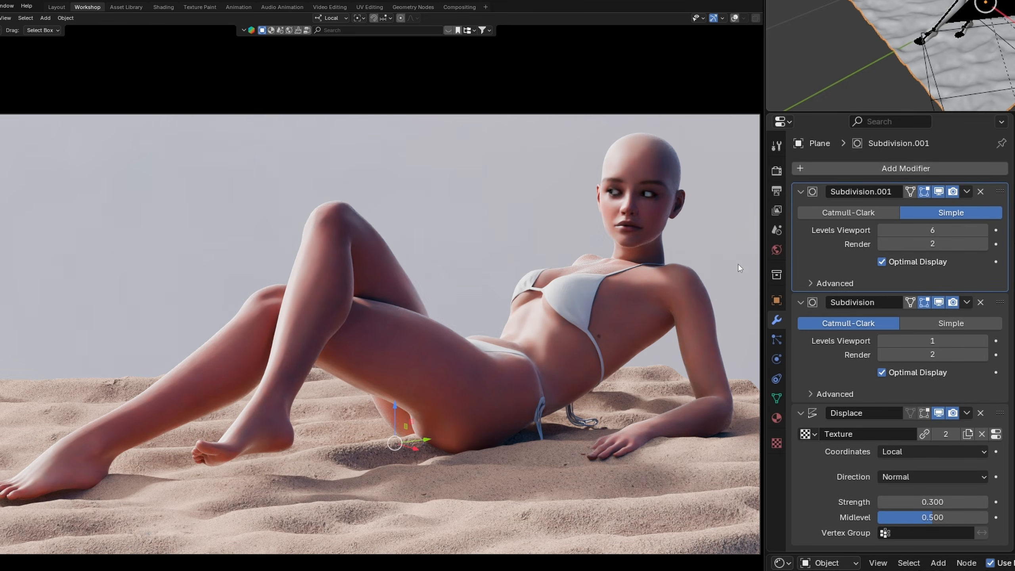
Step: Compare viewport levels 2 and 1 on the Catmull-Clark subdivision, keep 1, and set the Displace strength to 0.15
{"action": "left_click", "coordinate": [983, 341]}
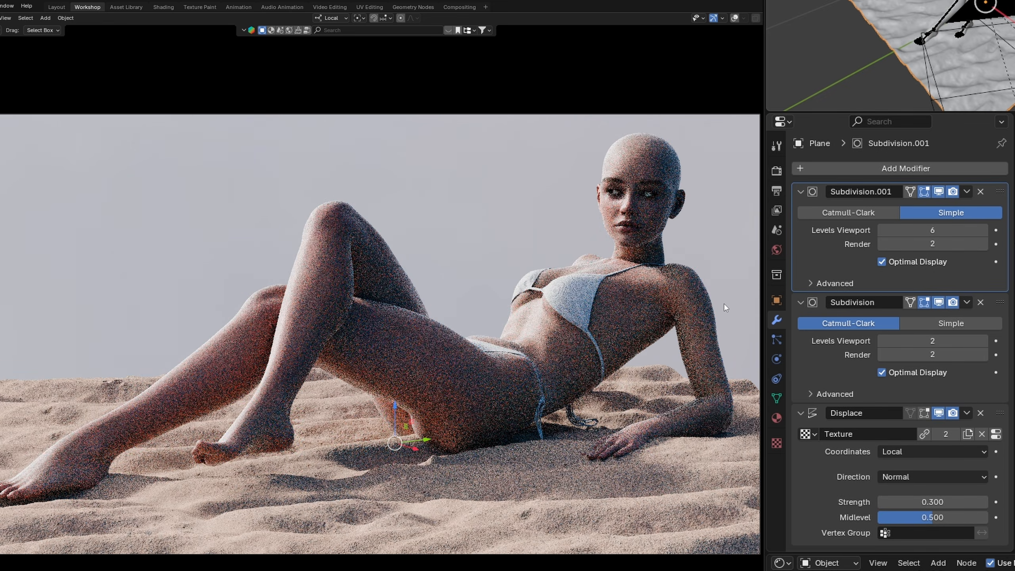
{"action": "left_click", "coordinate": [881, 340]}
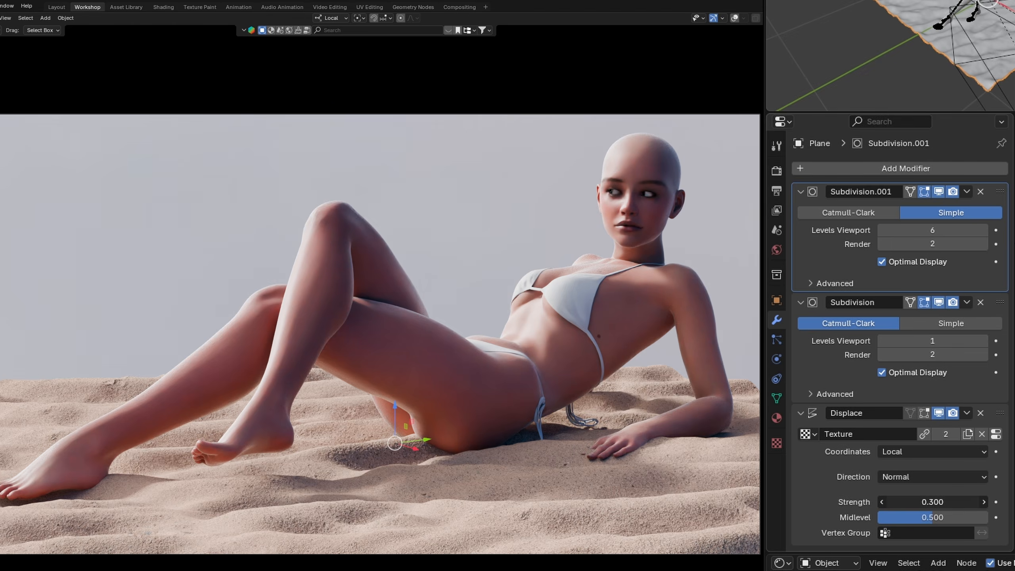
{"action": "left_click_drag", "start_coordinate": [950, 501], "coordinate": [970, 501]}
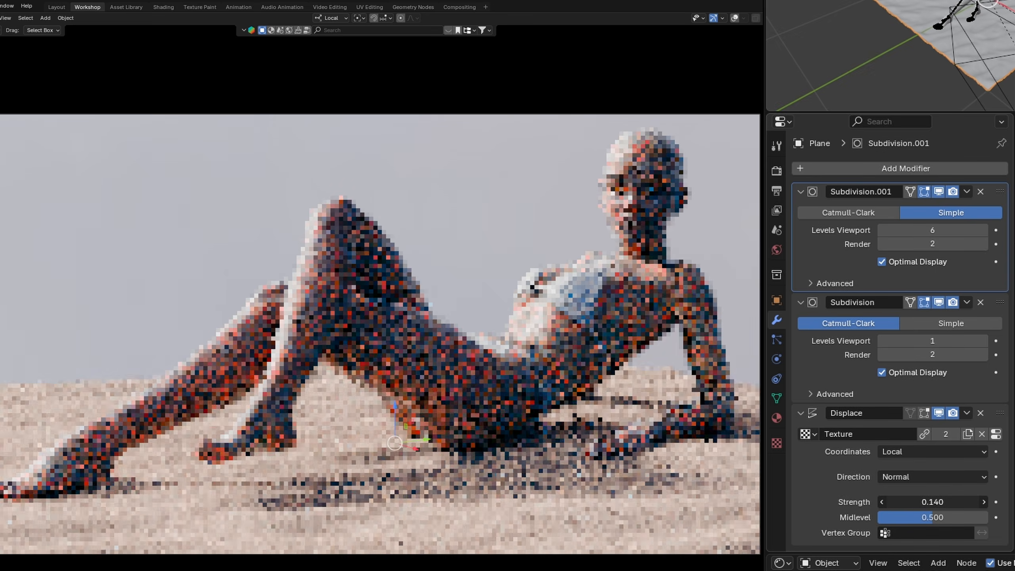
{"action": "left_click", "coordinate": [907, 501]}
{"action": "type", "text": "0.15"}
{"action": "key", "text": "Return"}
Step: Hide the Camera Collection, then duplicate the sand plane and place the copy beside it along the Y axis, edge to edge
{"action": "left_click_drag", "start_coordinate": [934, 115], "coordinate": [917, 111]}
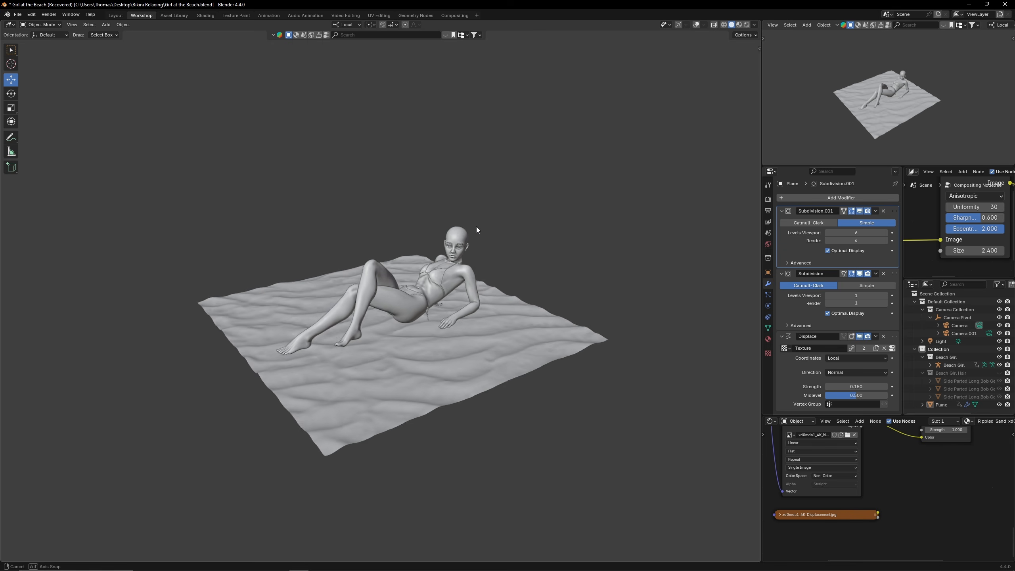
{"action": "middle_click_drag", "start_coordinate": [475, 227], "coordinate": [513, 265]}
{"action": "left_click", "coordinate": [999, 309]}
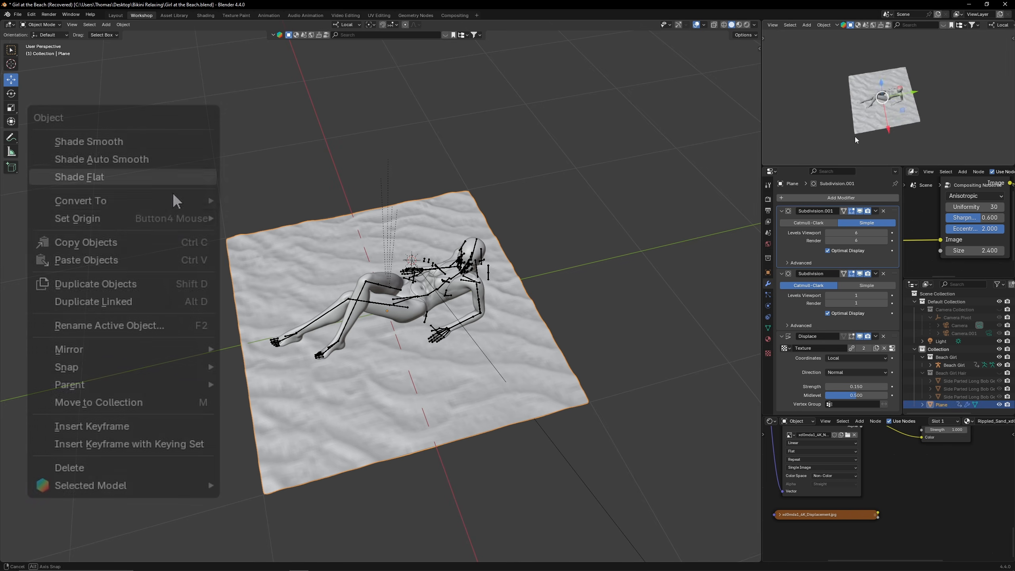
{"action": "middle_click_drag", "start_coordinate": [855, 137], "coordinate": [860, 145], "text": "alt"}
{"action": "key", "text": "alt+d"}
{"action": "right_click", "coordinate": [902, 102]}
{"action": "left_click_drag", "start_coordinate": [904, 100], "coordinate": [991, 99]}
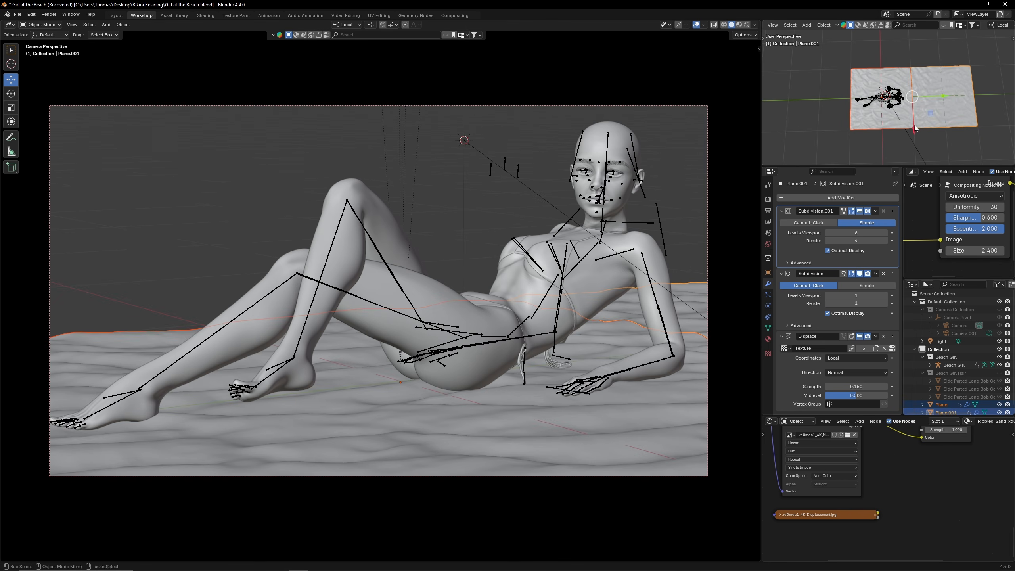
Step: Duplicate the sand tiles repeatedly to extend the ground behind the character
{"action": "key", "text": "shift+d"}
{"action": "right_click", "coordinate": [916, 127]}
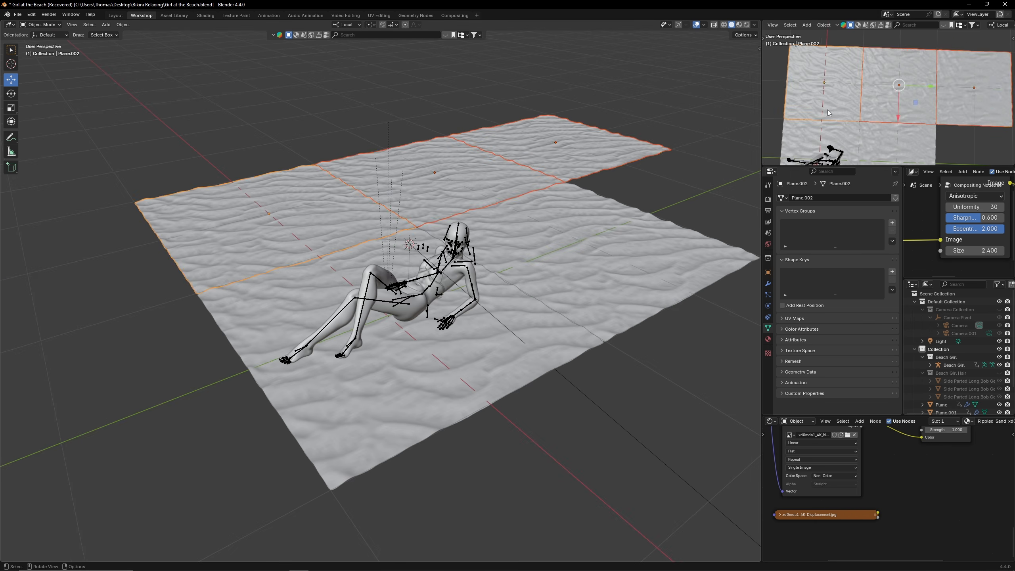
{"action": "key", "text": "shift+d"}
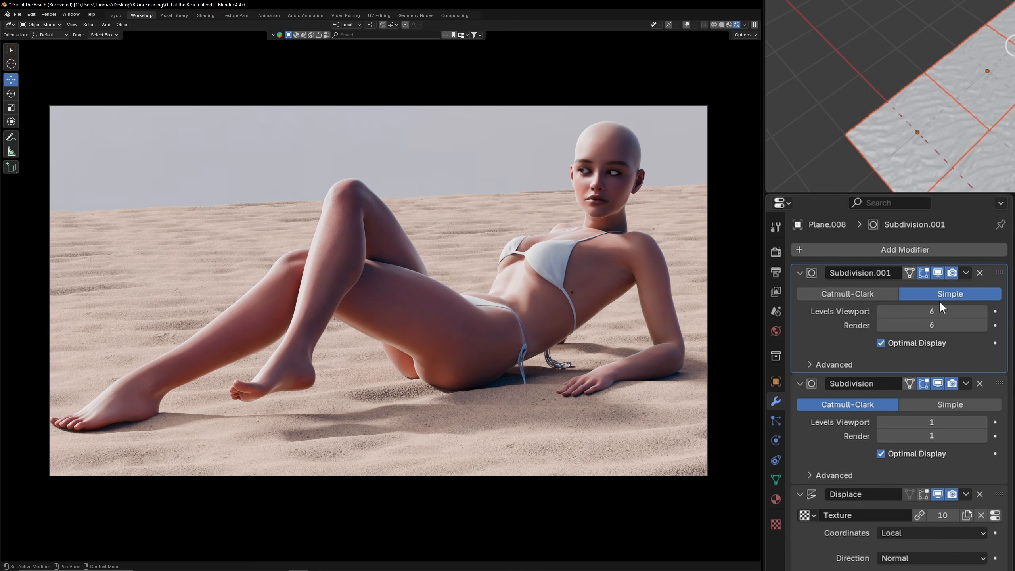
{"action": "right_click", "coordinate": [915, 312]}
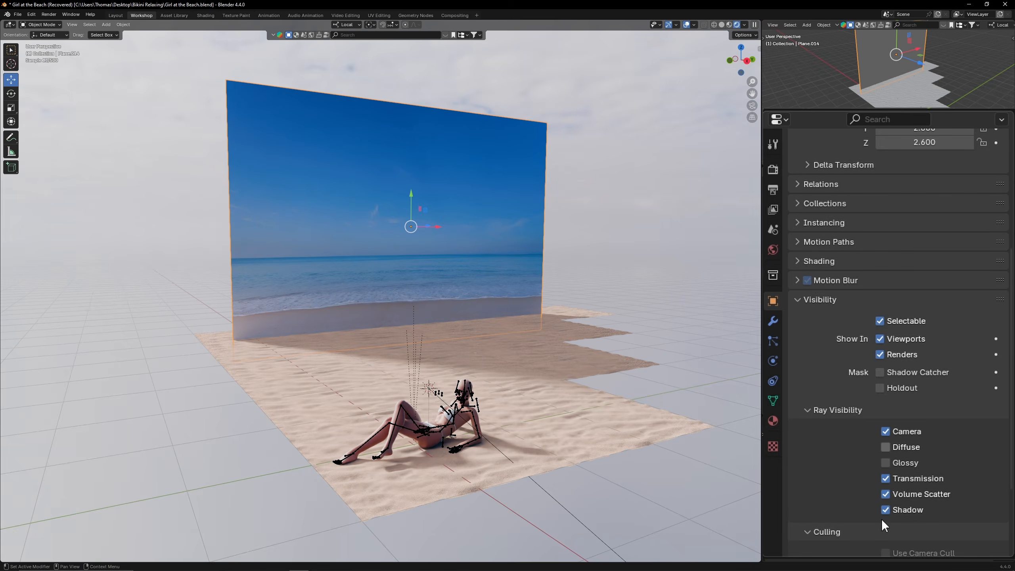
Step: Turn off Transmission, Volume Scatter and Shadow ray visibility for the beach backdrop plane, keeping Camera visibility on
{"action": "left_click", "coordinate": [884, 510]}
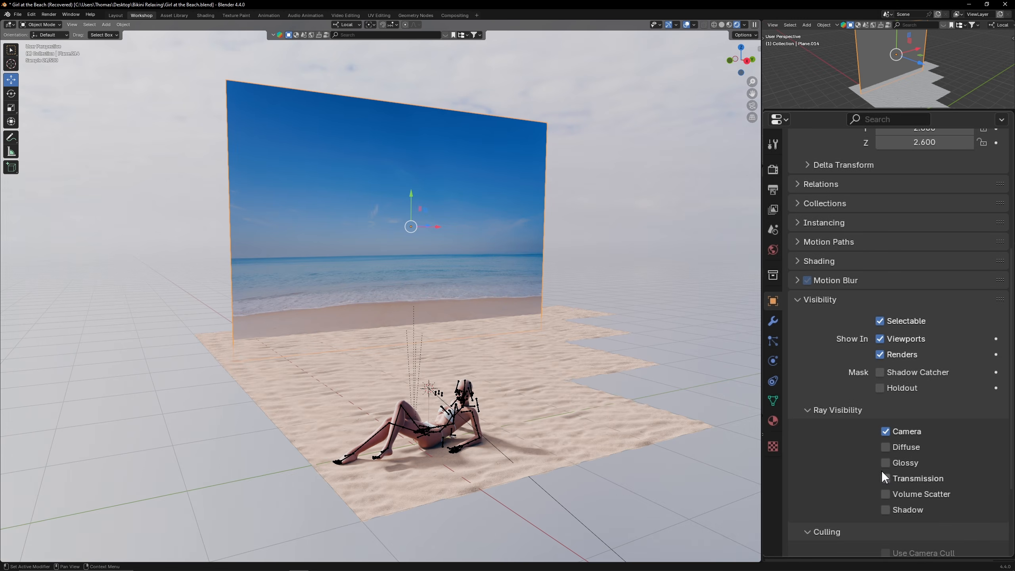
{"action": "left_click", "coordinate": [886, 430]}
{"action": "left_click", "coordinate": [886, 430]}
{"action": "mouse_move", "coordinate": [886, 446]}
{"action": "left_mouse_down"}
{"action": "mouse_move", "coordinate": [886, 513]}
{"action": "mouse_move", "coordinate": [886, 444]}
{"action": "left_mouse_up"}
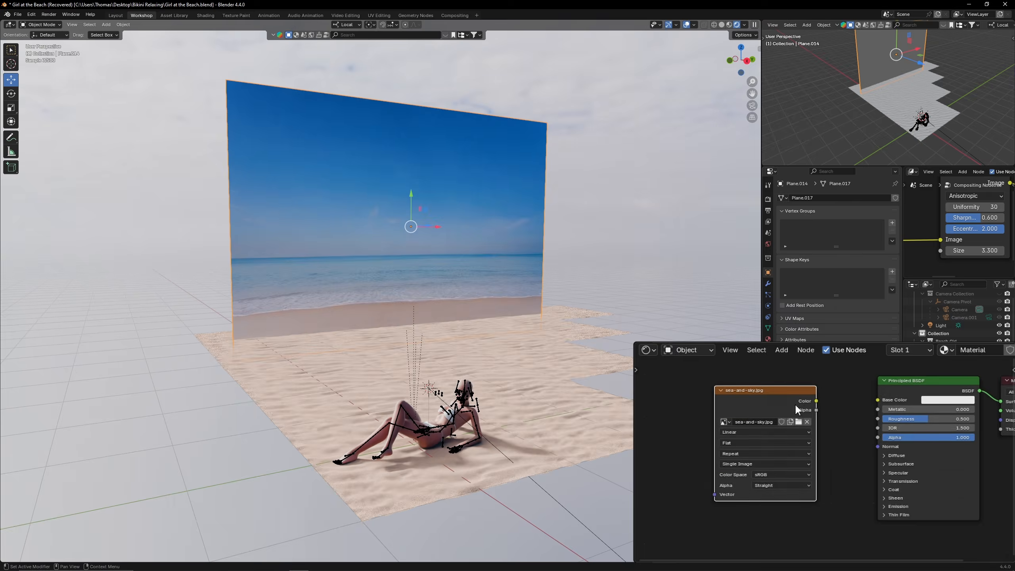
Step: Connect the sea-and-sky.jpg colour to the backdrop shader's base and emission colour, with emission strength 0.48
{"action": "left_click_drag", "start_coordinate": [816, 400], "coordinate": [877, 400]}
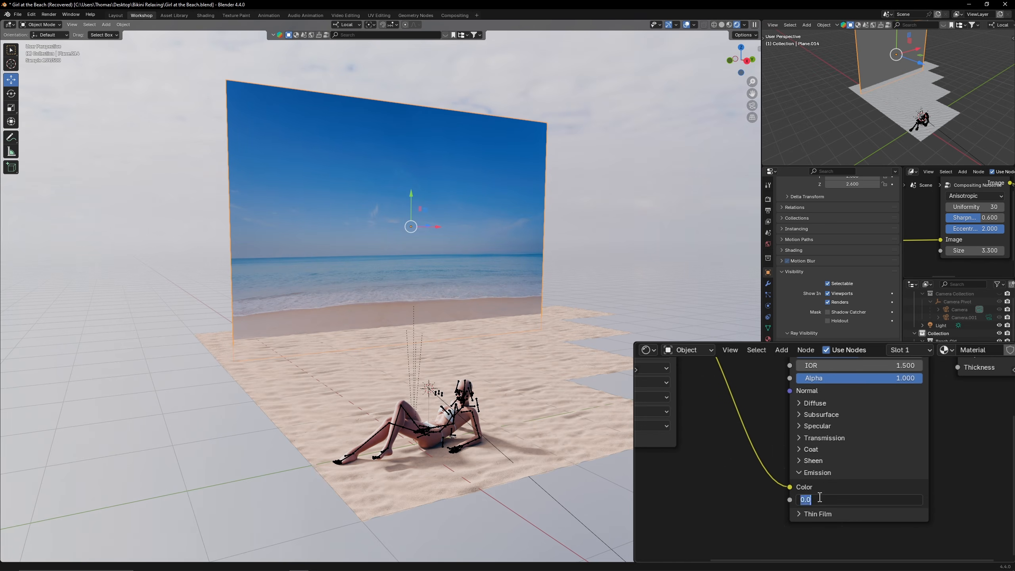
{"action": "type", "text": "0.48"}
{"action": "key", "text": "Return"}
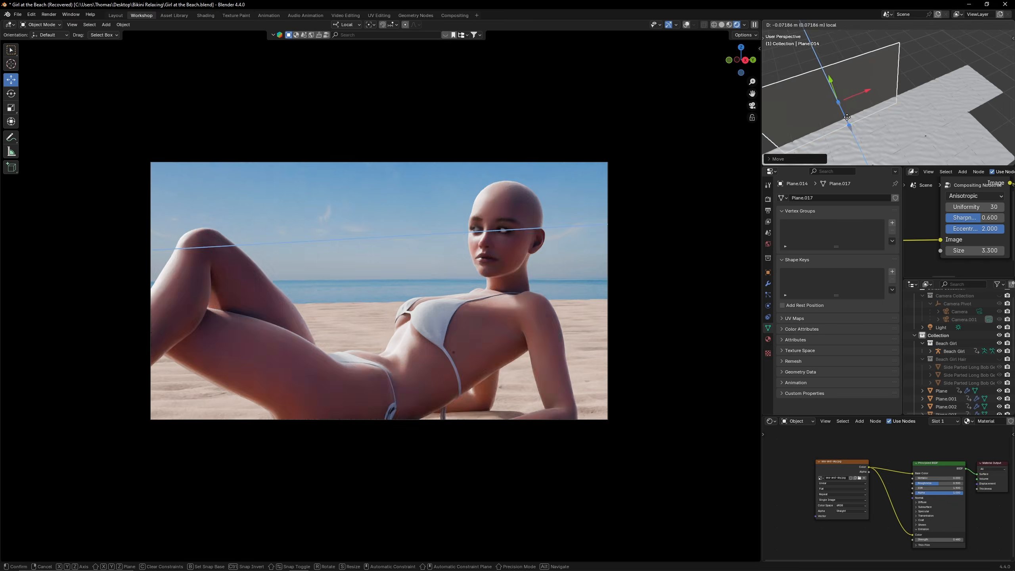
Step: Move and scale the beach backdrop plane to frame the sea and sky behind the character in the camera view
{"action": "key", "text": "x"}
{"action": "left_click_drag", "start_coordinate": [865, 59], "coordinate": [873, 56]}
{"action": "key", "text": "s"}
{"action": "key", "text": "g"}
{"action": "left_click_drag", "start_coordinate": [835, 48], "coordinate": [836, 51]}
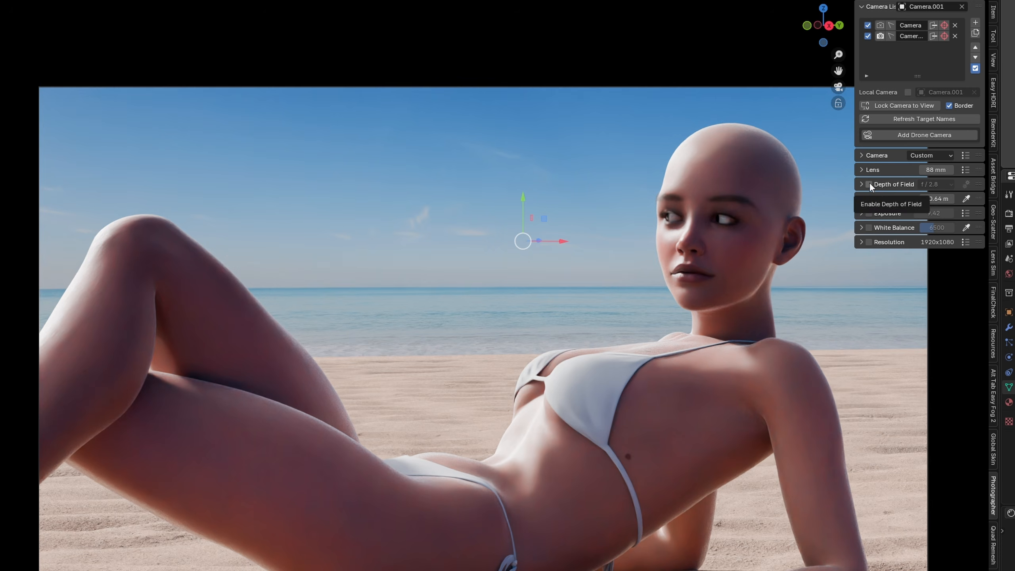
Step: Enable depth of field for Camera.001 and pick the character's face as the focus point
{"action": "left_click", "coordinate": [869, 184]}
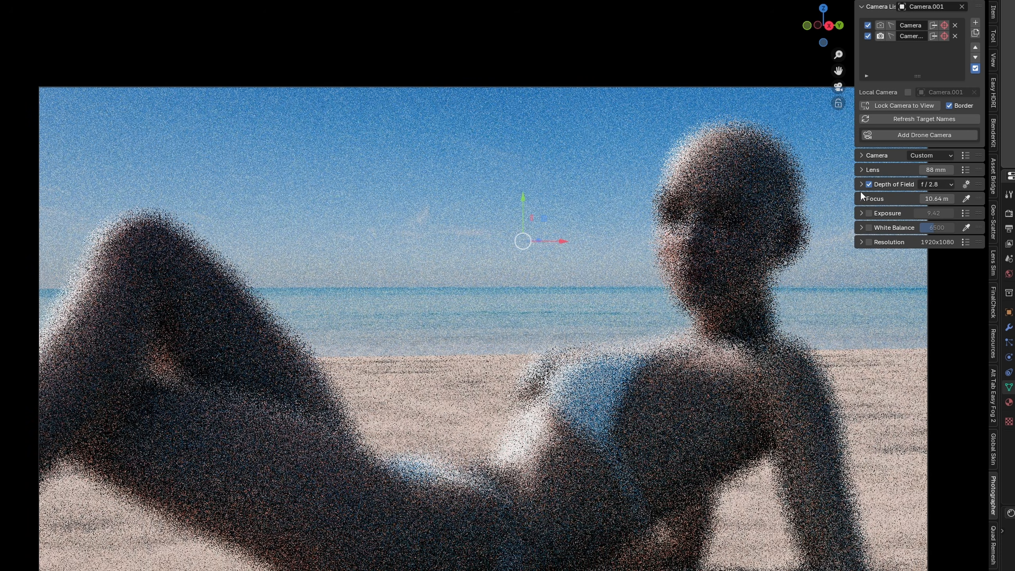
{"action": "left_click", "coordinate": [861, 198]}
{"action": "left_click", "coordinate": [966, 199]}
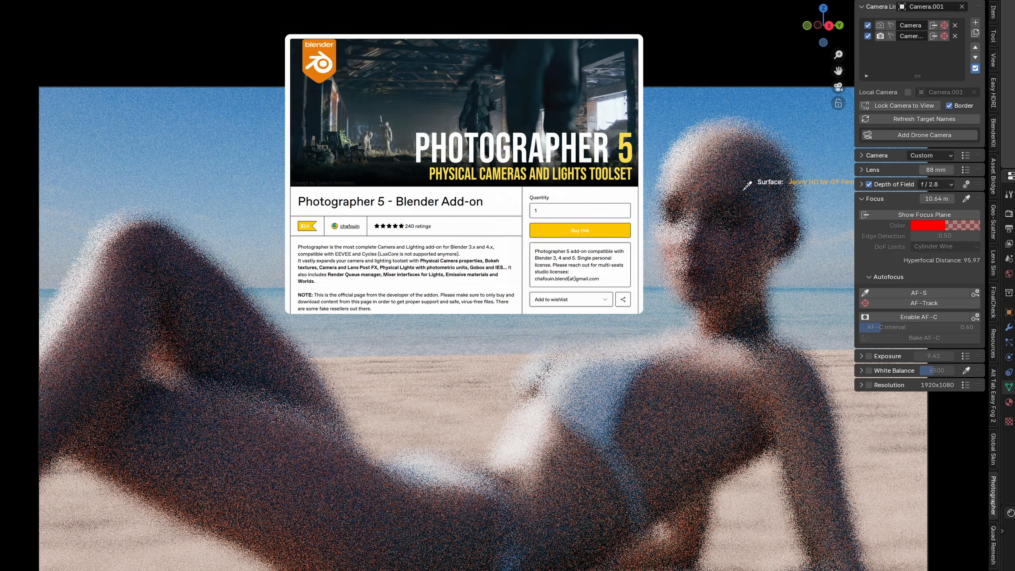
{"action": "left_click", "coordinate": [747, 186]}
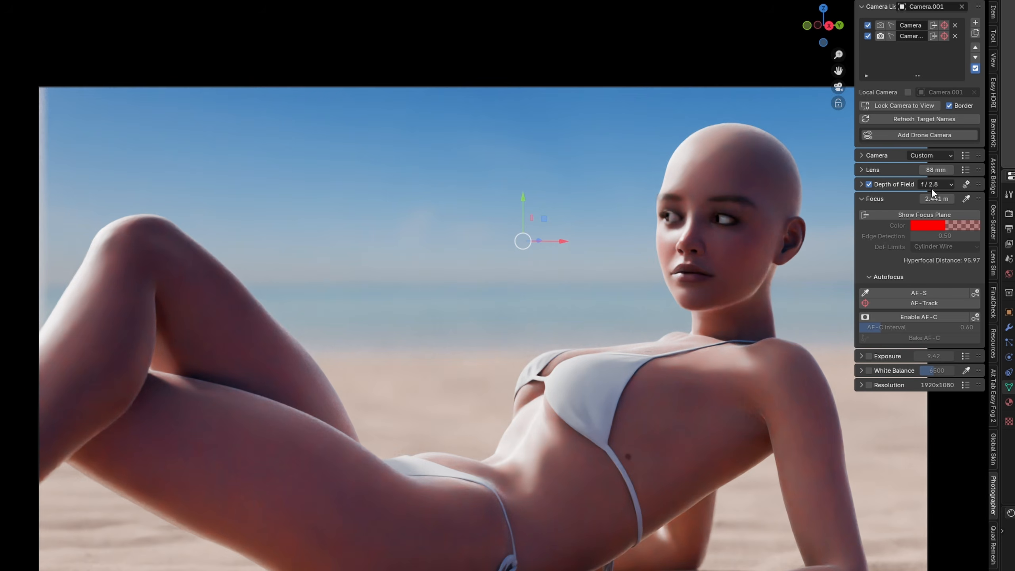
Step: Set the depth of field aperture of Camera.001 to f/5.6
{"action": "left_click", "coordinate": [943, 183]}
{"action": "left_click", "coordinate": [940, 326]}
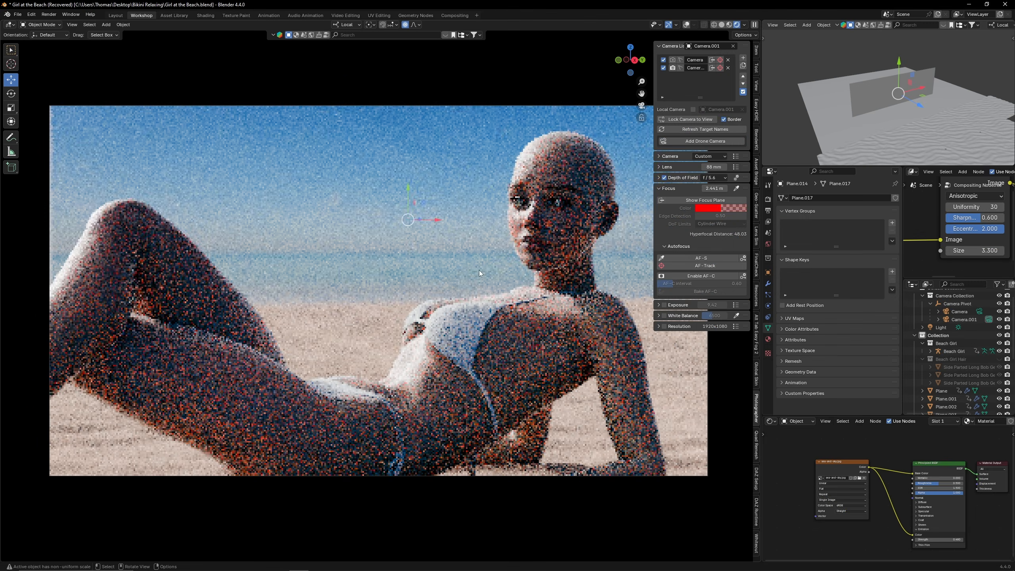
{"action": "key", "text": "n"}
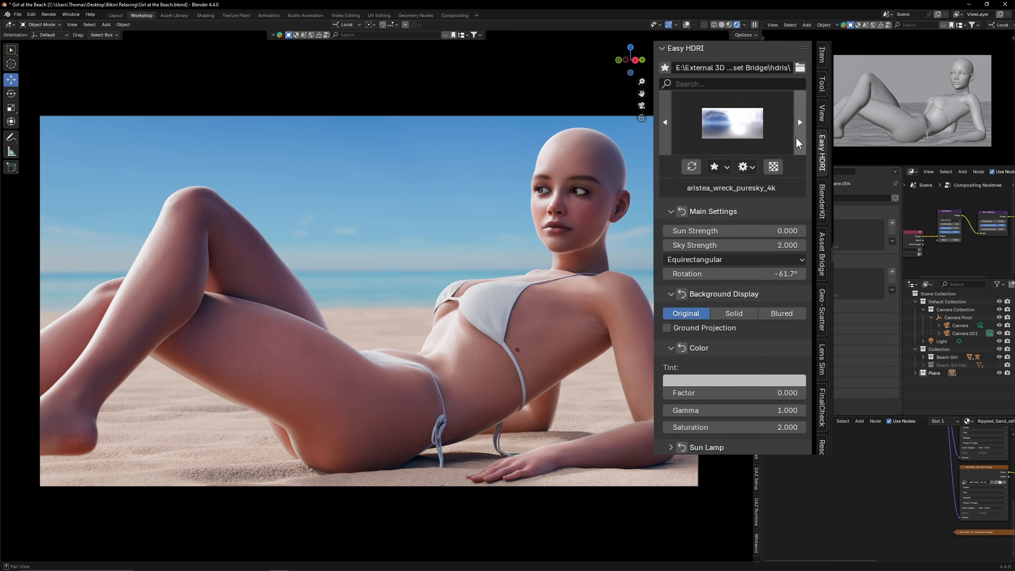
Step: Compare the scene lighting under successive Easy HDRI environments, including bathroom_4k, belfast_sunset_puresky_4k and bell_park_dawn_4k
{"action": "left_click", "coordinate": [796, 130]}
{"action": "left_click", "coordinate": [796, 130]}
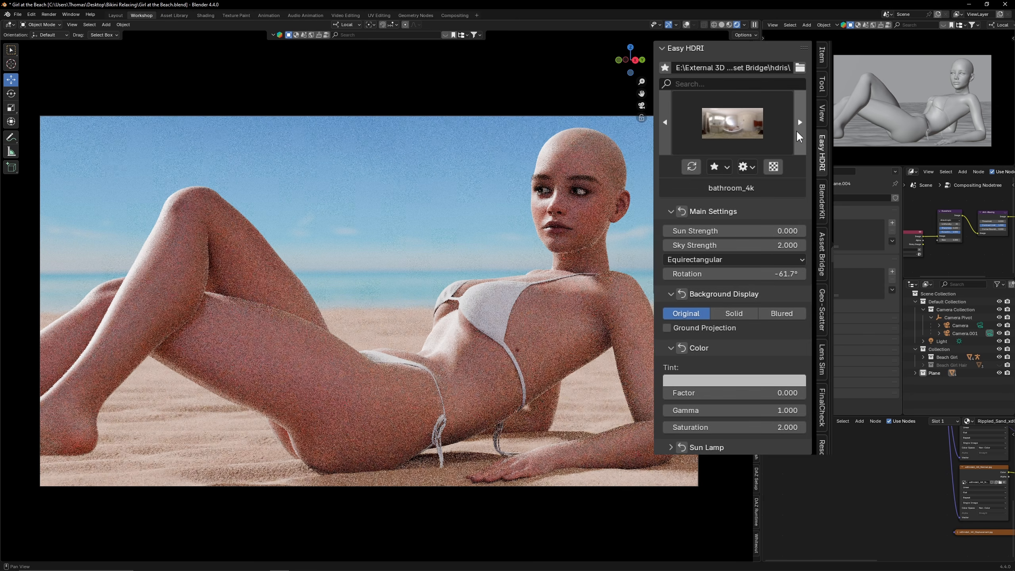
{"action": "left_click", "coordinate": [797, 132]}
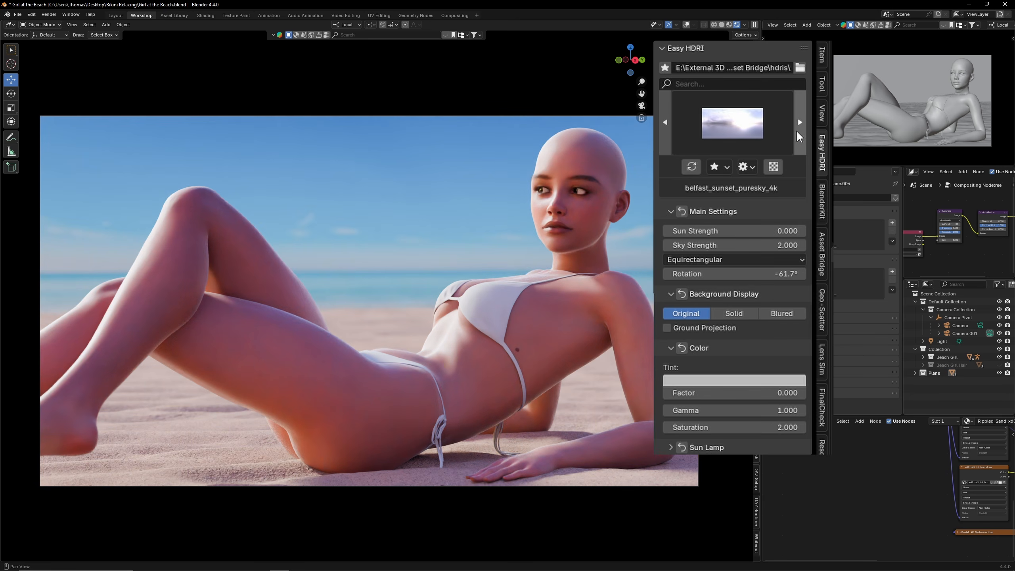
{"action": "left_click", "coordinate": [795, 130]}
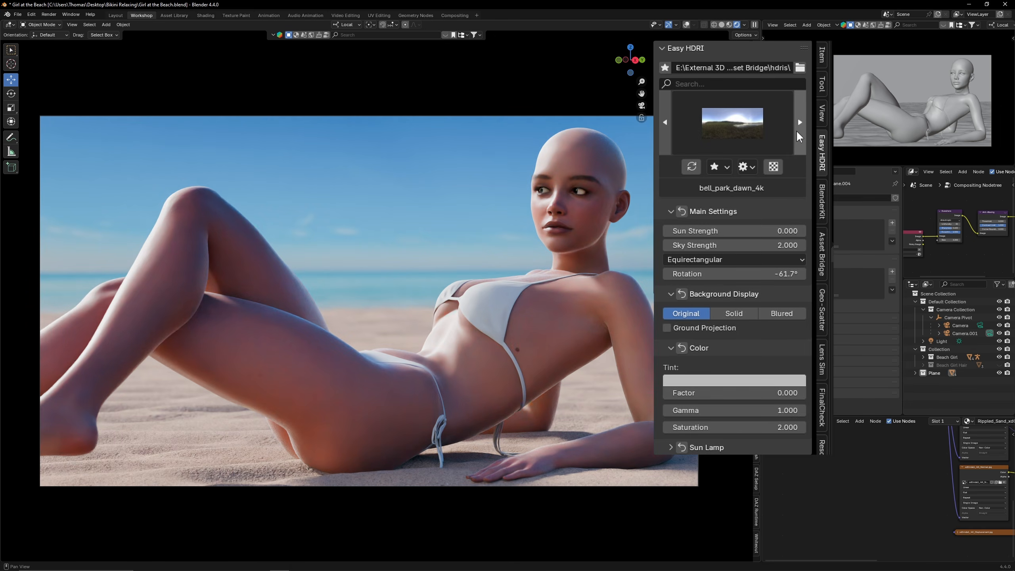
{"action": "left_click", "coordinate": [797, 131]}
{"action": "left_click", "coordinate": [669, 139]}
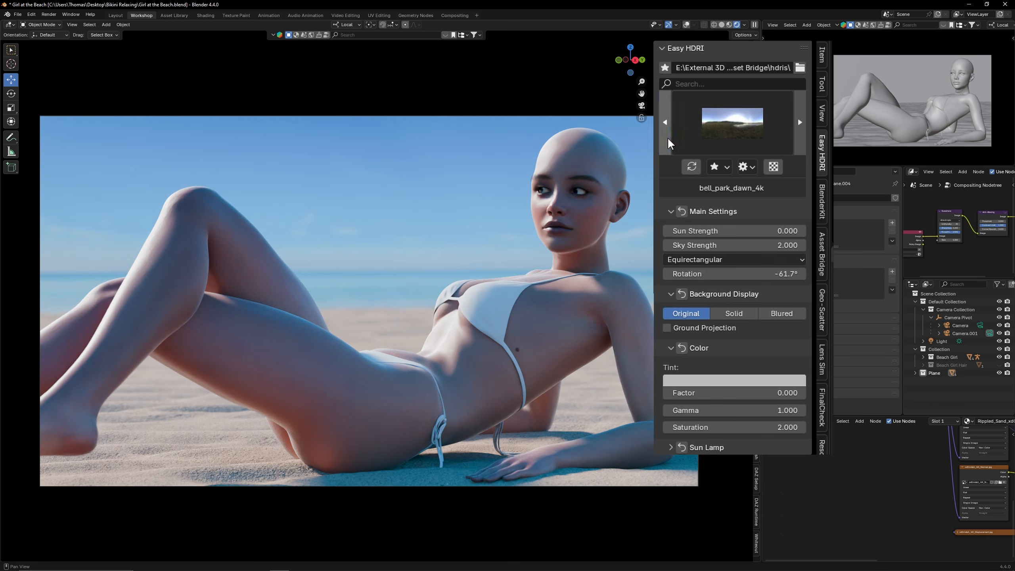
{"action": "left_click", "coordinate": [669, 138]}
Step: Light the scene with the goegap_4k HDRI and switch its background display to a solid blue colour
{"action": "left_click", "coordinate": [725, 383]}
{"action": "left_click", "coordinate": [740, 190]}
{"action": "left_click_drag", "start_coordinate": [720, 394], "coordinate": [770, 388]}
{"action": "left_click", "coordinate": [761, 382]}
{"action": "left_click_drag", "start_coordinate": [740, 193], "coordinate": [720, 219]}
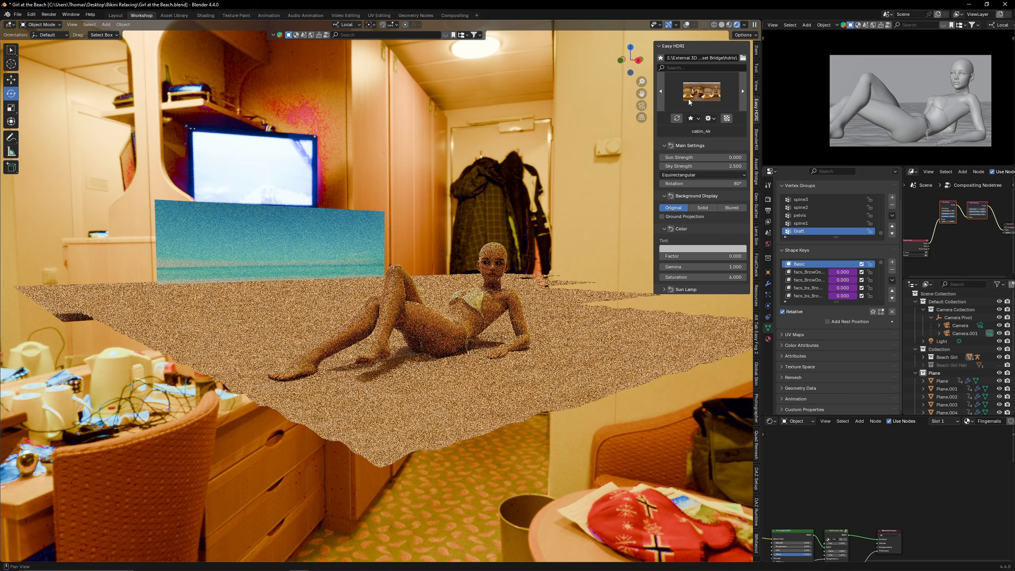
{"action": "left_click", "coordinate": [743, 94]}
{"action": "left_click", "coordinate": [743, 94]}
{"action": "left_click", "coordinate": [702, 208]}
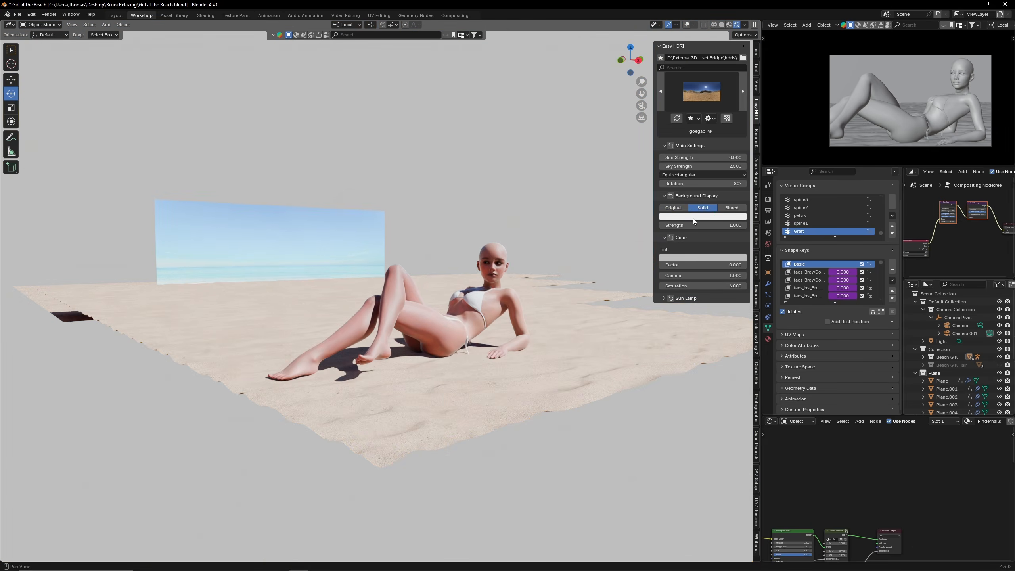
{"action": "left_click", "coordinate": [697, 217]}
{"action": "left_click_drag", "start_coordinate": [704, 99], "coordinate": [707, 91]}
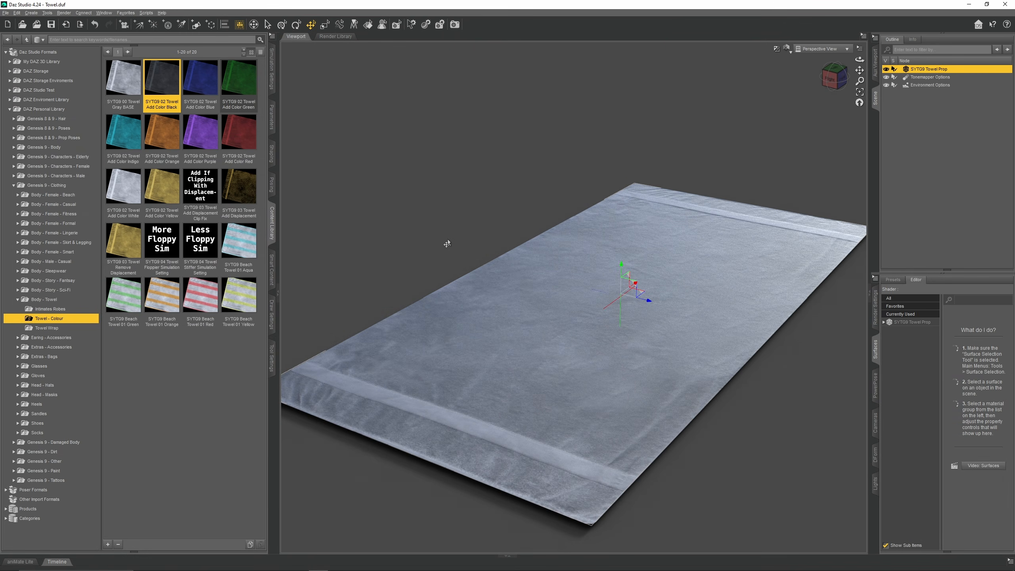
Step: Switch to Daz Studio and apply the Add Displacement Clip Fix preset to the SYTG9 towel prop
{"action": "double_click", "coordinate": [209, 219]}
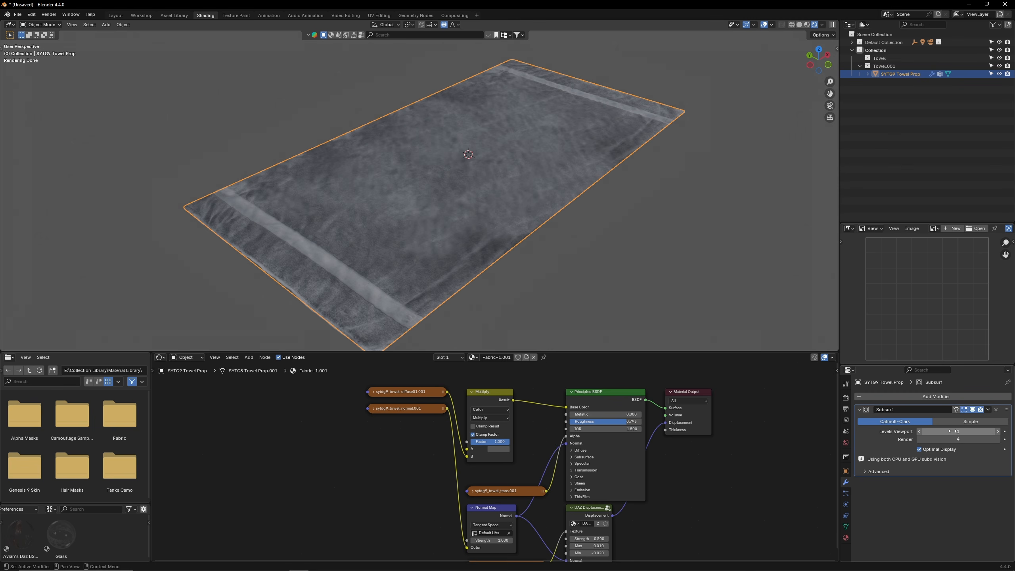
Step: In Blender, set the towel's Subsurf viewport level to 4 and check its displaced fabric surface
{"action": "left_click", "coordinate": [962, 434]}
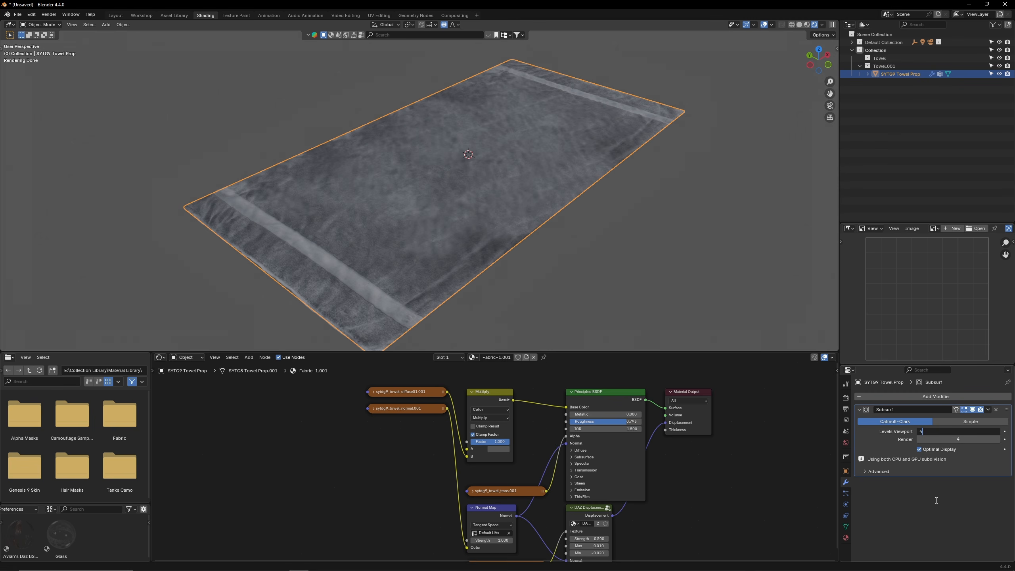
{"action": "key", "text": "Return"}
{"action": "left_click", "coordinate": [587, 298]}
{"action": "scroll", "coordinate": [560, 293], "scroll_direction": "up", "scroll_amount": 3}
{"action": "middle_click_drag", "start_coordinate": [543, 290], "coordinate": [539, 272]}
{"action": "scroll", "coordinate": [538, 271], "scroll_direction": "down", "scroll_amount": 4}
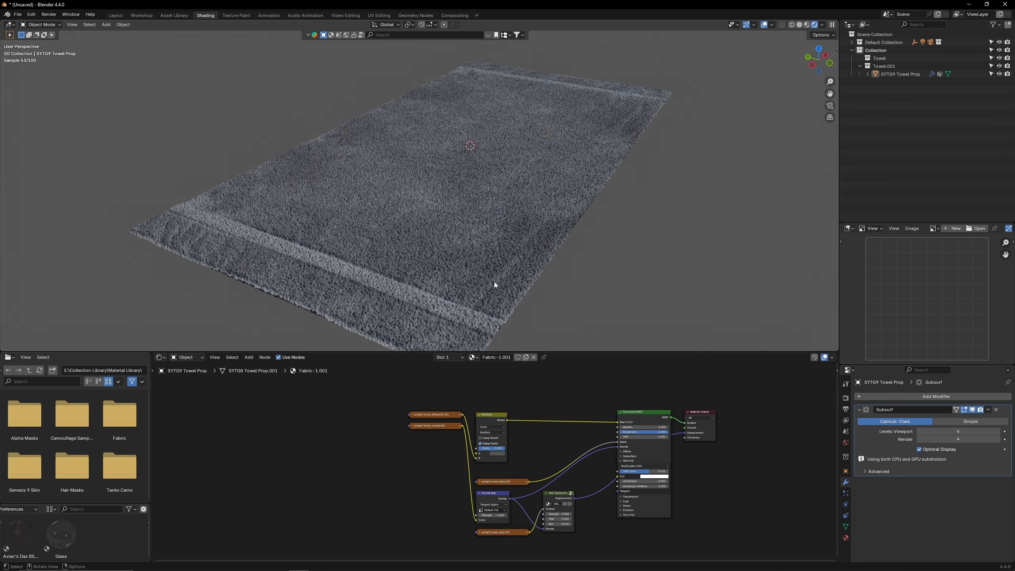
Step: Add a Solidify modifier to the SYTG9 towel prop to give it thickness
{"action": "left_click", "coordinate": [493, 282]}
{"action": "left_click", "coordinate": [887, 396]}
{"action": "type", "text": "s"}
{"action": "key", "text": "Return"}
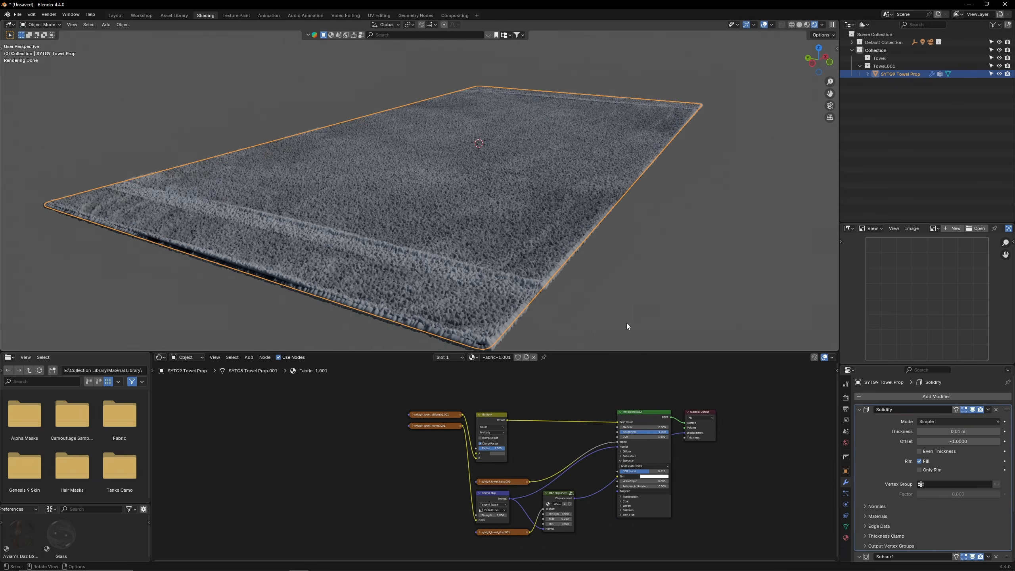
{"action": "middle_click_drag", "start_coordinate": [628, 326], "coordinate": [593, 311]}
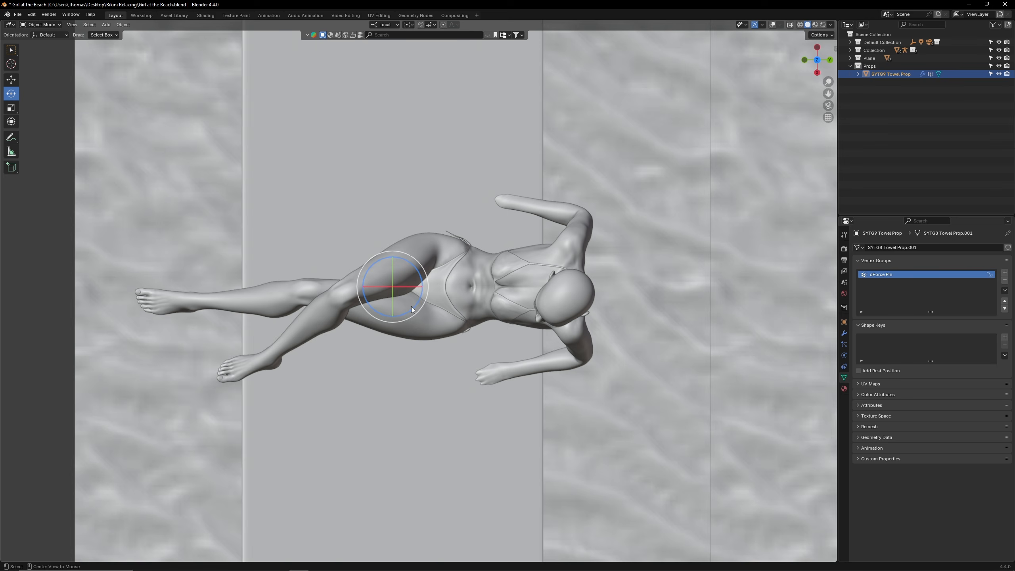
Step: Rotate the towel to lie lengthwise beneath the reclining character and scale it to 0 along Z
{"action": "left_click_drag", "start_coordinate": [425, 233], "coordinate": [446, 320]}
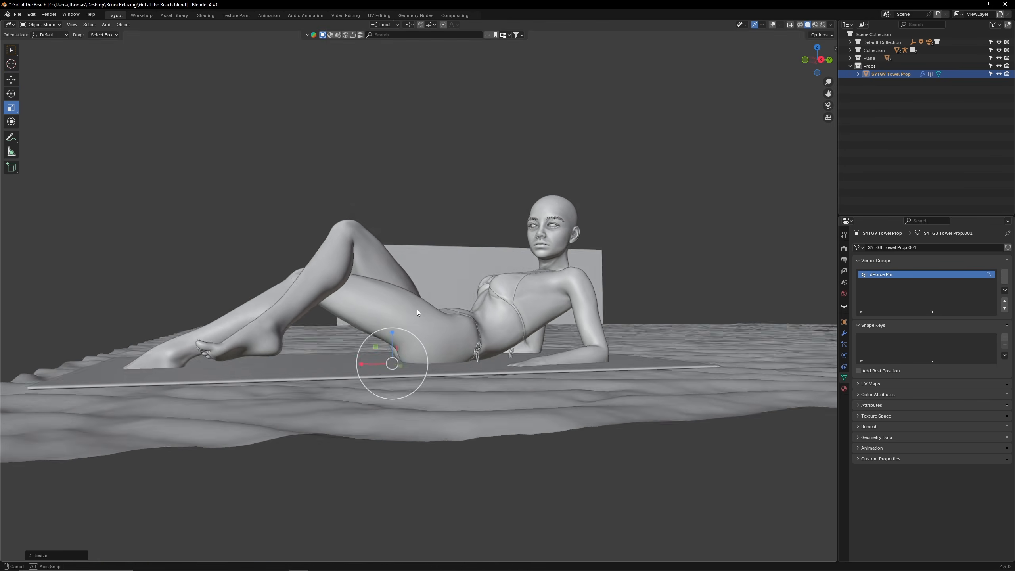
{"action": "type", "text": "sz0"}
{"action": "key", "text": "Return"}
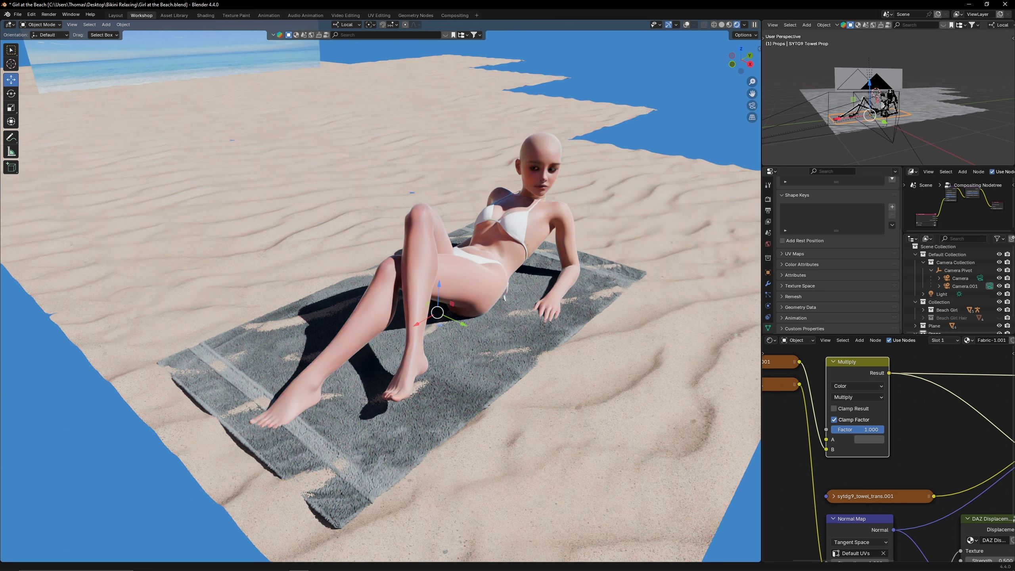
Step: Brighten colour A of the towel material's Multiply node to a near-white tone
{"action": "left_click", "coordinate": [876, 439]}
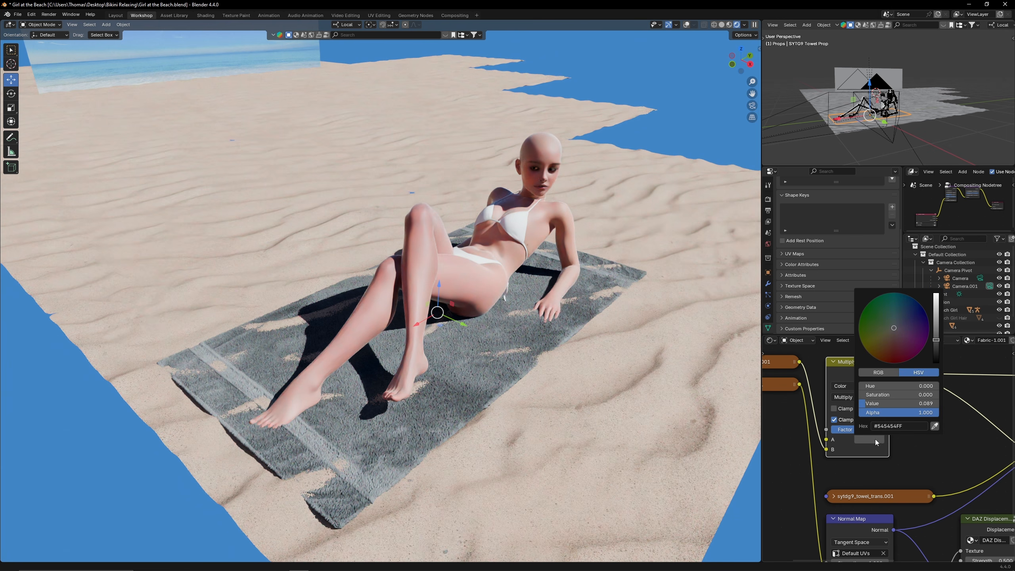
{"action": "left_click_drag", "start_coordinate": [935, 339], "coordinate": [935, 295]}
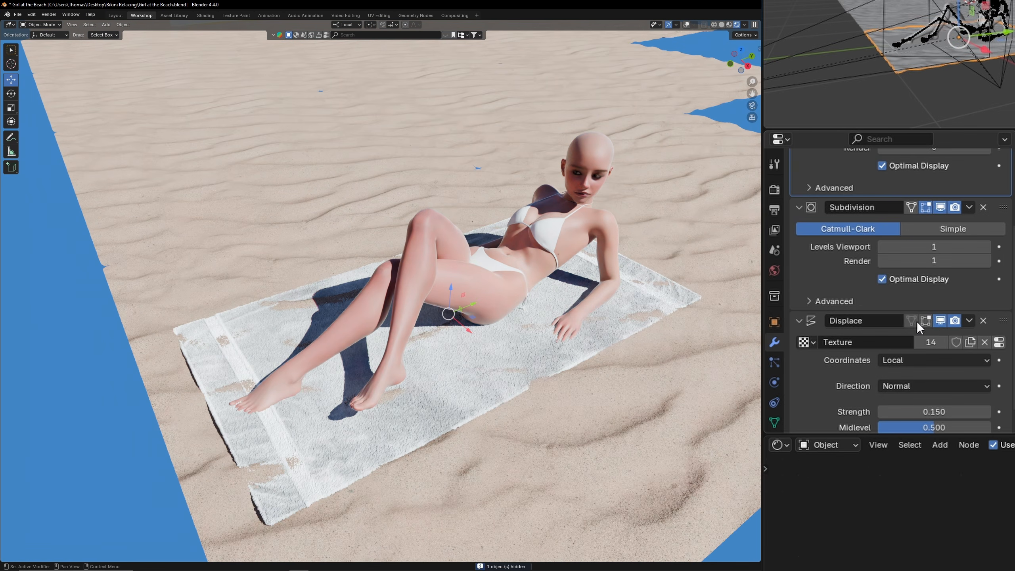
Step: Hide the sand plane's Displace modifier in the viewport and sculpt folds and uneven edges into the towel
{"action": "left_click", "coordinate": [939, 319]}
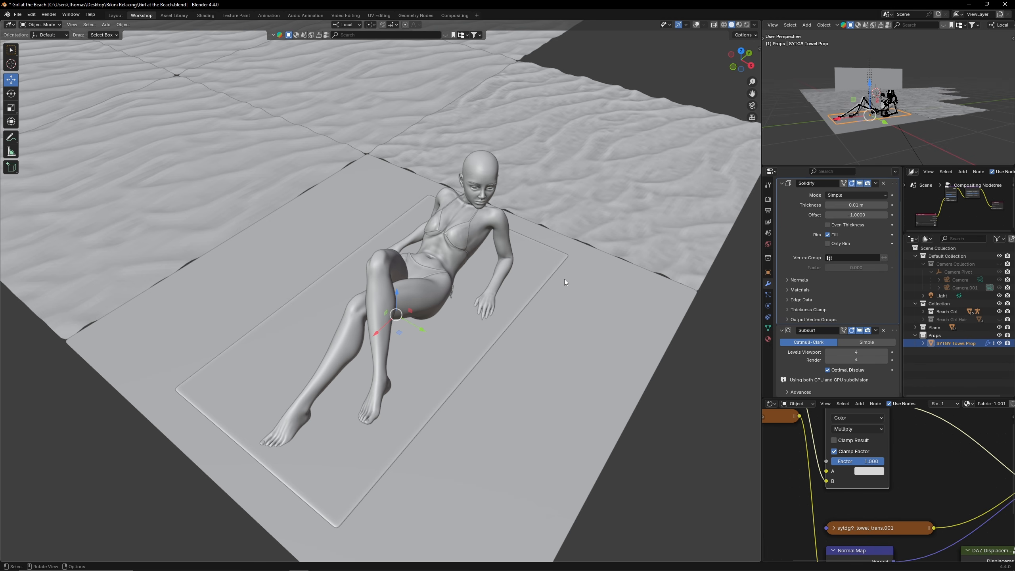
{"action": "key", "text": "shift+alt+z"}
{"action": "left_click", "coordinate": [50, 25]}
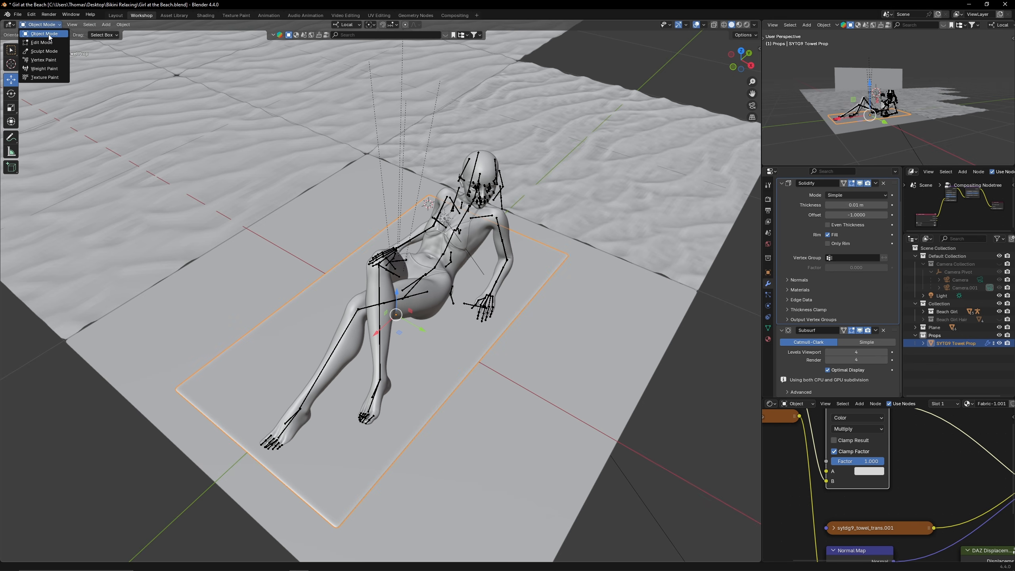
{"action": "left_click", "coordinate": [47, 56]}
{"action": "left_click", "coordinate": [329, 549]}
{"action": "mouse_move", "coordinate": [467, 243]}
{"action": "middle_mouse_down"}
{"action": "mouse_move", "coordinate": [360, 254]}
{"action": "mouse_move", "coordinate": [372, 281]}
{"action": "middle_mouse_up"}
{"action": "left_click_drag", "start_coordinate": [271, 341], "coordinate": [330, 248]}
{"action": "middle_click_drag", "start_coordinate": [312, 256], "coordinate": [472, 249]}
{"action": "mouse_move", "coordinate": [182, 289]}
{"action": "left_mouse_down"}
{"action": "mouse_move", "coordinate": [92, 298]}
{"action": "mouse_move", "coordinate": [110, 292]}
{"action": "left_mouse_up"}
{"action": "mouse_move", "coordinate": [223, 247]}
{"action": "middle_mouse_down"}
{"action": "mouse_move", "coordinate": [276, 276]}
{"action": "mouse_move", "coordinate": [407, 226]}
{"action": "middle_mouse_up"}
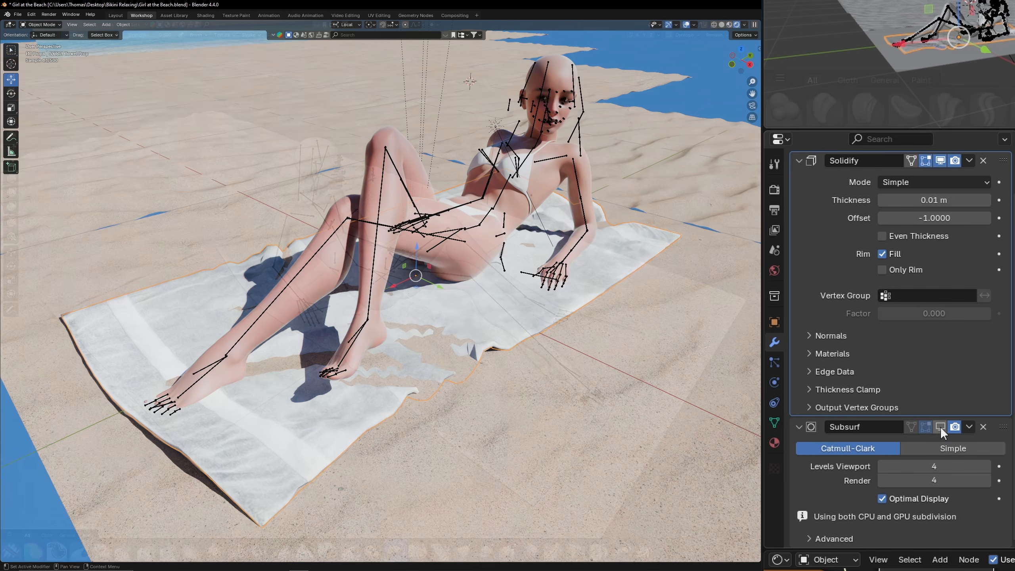
Step: Bend the towel's edge behind the character's back with the Bend/Twist Cloth brush at strength 0.500
{"action": "key", "text": "shift+alt+z"}
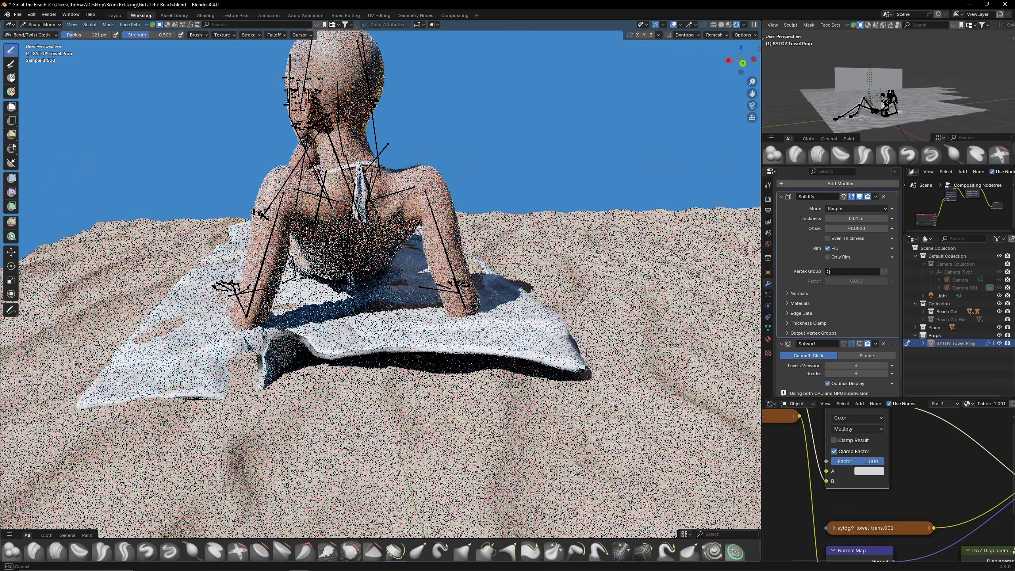
{"action": "mouse_move", "coordinate": [500, 352]}
{"action": "left_mouse_down"}
{"action": "mouse_move", "coordinate": [466, 360]}
{"action": "mouse_move", "coordinate": [553, 364]}
{"action": "left_mouse_up"}
{"action": "middle_click_drag", "start_coordinate": [450, 352], "coordinate": [480, 354]}
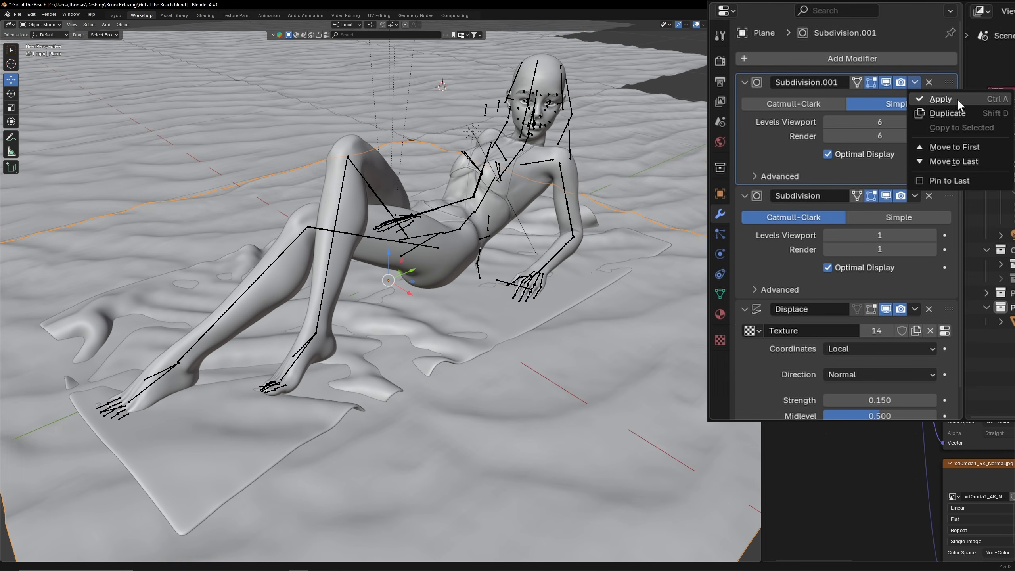
Step: Apply the sand plane's Subdivision.001 modifier and carve down the sand poking through the towel with the Clay brush
{"action": "left_click", "coordinate": [940, 99]}
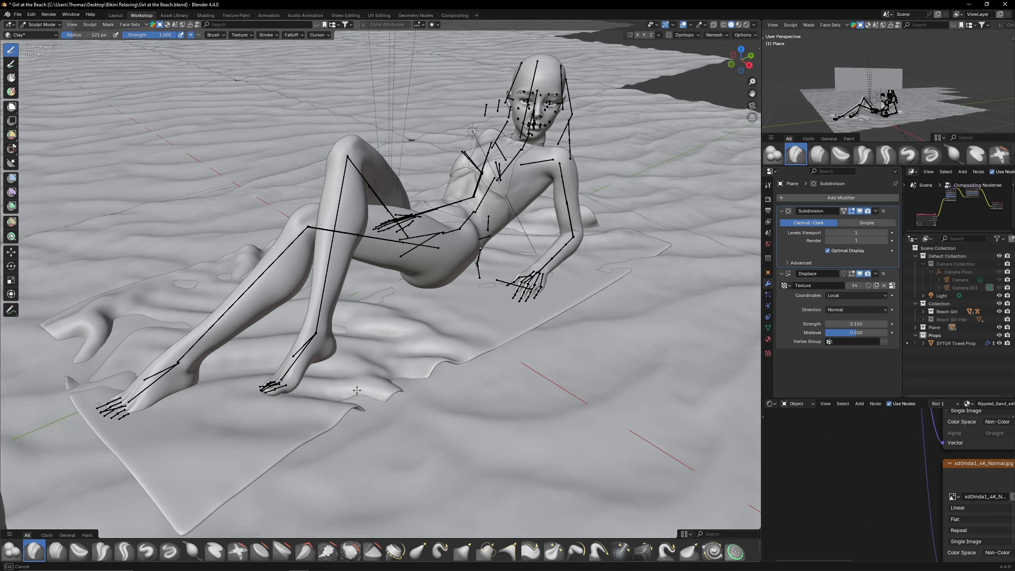
{"action": "middle_click_drag", "start_coordinate": [373, 364], "coordinate": [268, 290]}
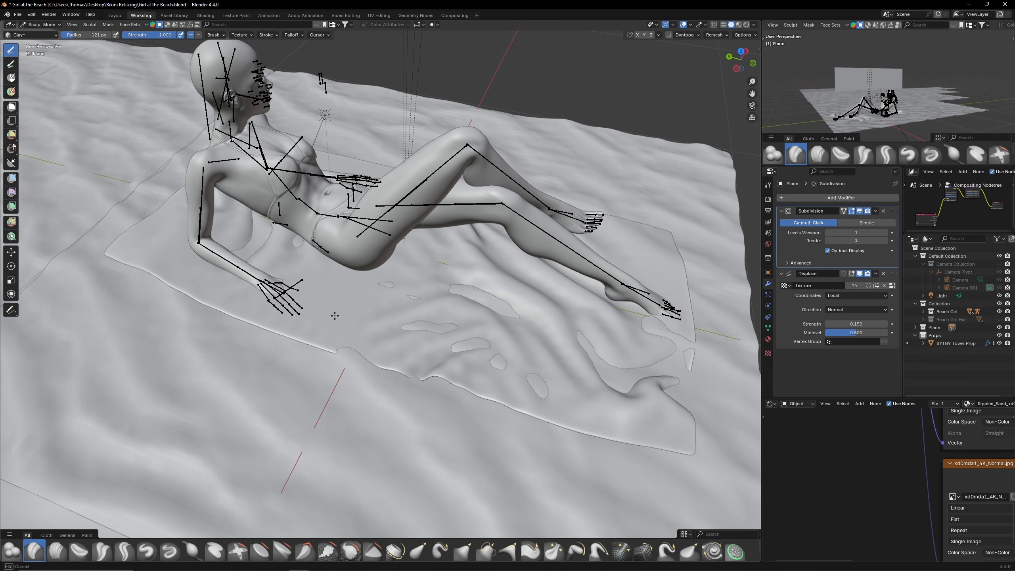
{"action": "left_click_drag", "start_coordinate": [454, 328], "coordinate": [465, 307], "text": "ctrl"}
{"action": "mouse_move", "coordinate": [293, 242]}
{"action": "left_mouse_down", "text": "ctrl"}
{"action": "mouse_move", "coordinate": [254, 233]}
{"action": "mouse_move", "coordinate": [266, 229]}
{"action": "left_mouse_up", "text": "ctrl"}
{"action": "left_click_drag", "start_coordinate": [490, 347], "coordinate": [520, 360], "text": "ctrl"}
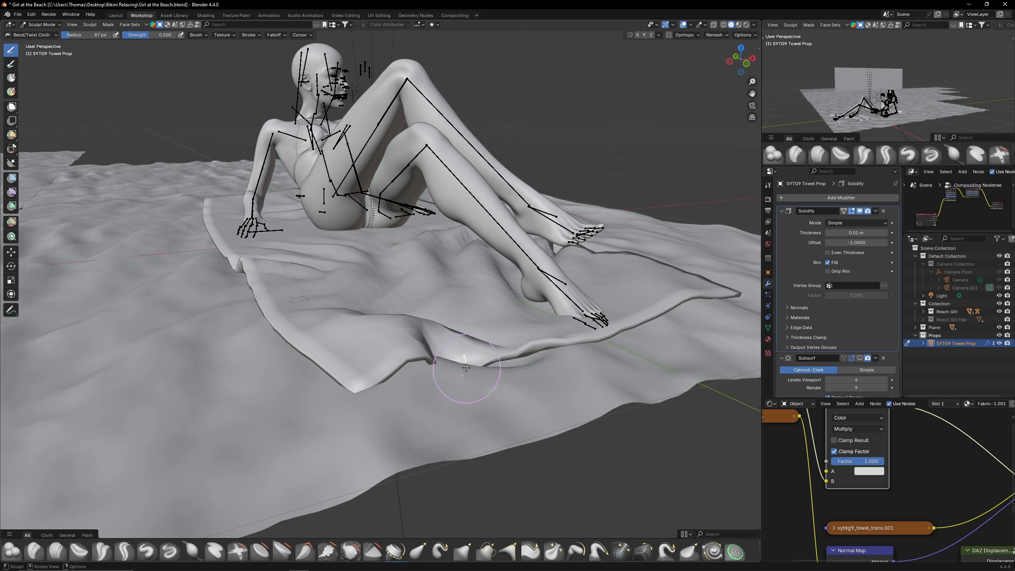
Step: Curl the towel's foot-end edge with the Bend/Twist Cloth brush at a radius of 87 px
{"action": "mouse_move", "coordinate": [464, 369]}
{"action": "left_mouse_down"}
{"action": "mouse_move", "coordinate": [479, 361]}
{"action": "mouse_move", "coordinate": [457, 337]}
{"action": "mouse_move", "coordinate": [440, 353]}
{"action": "mouse_move", "coordinate": [449, 347]}
{"action": "left_mouse_up"}
{"action": "left_click_drag", "start_coordinate": [527, 346], "coordinate": [548, 340]}
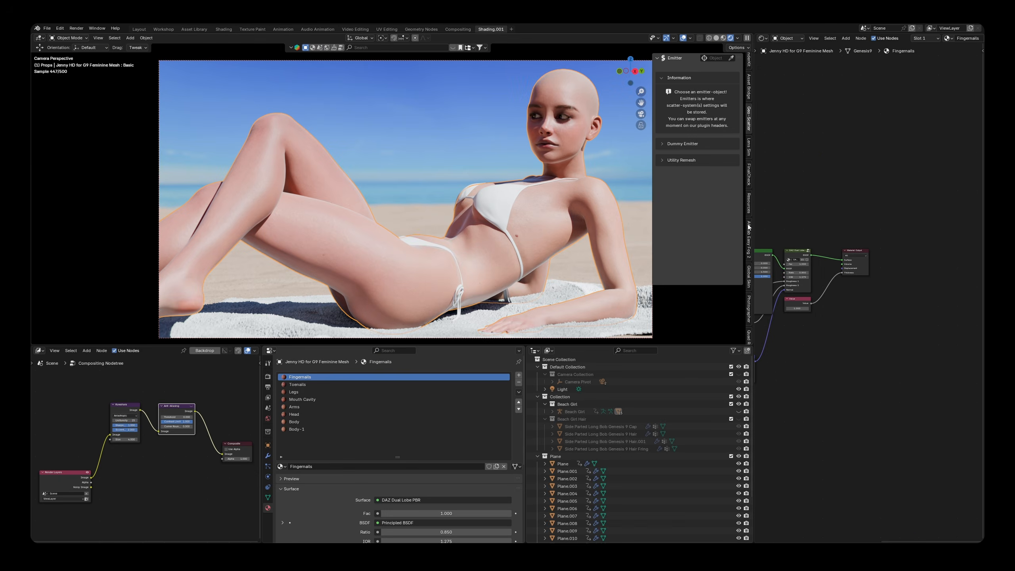
Step: Convert the character's skin materials to Global Skin Shader Daz3D G9 and include a makeup shader node in the head material
{"action": "left_click", "coordinate": [290, 415]}
{"action": "left_click", "coordinate": [697, 213]}
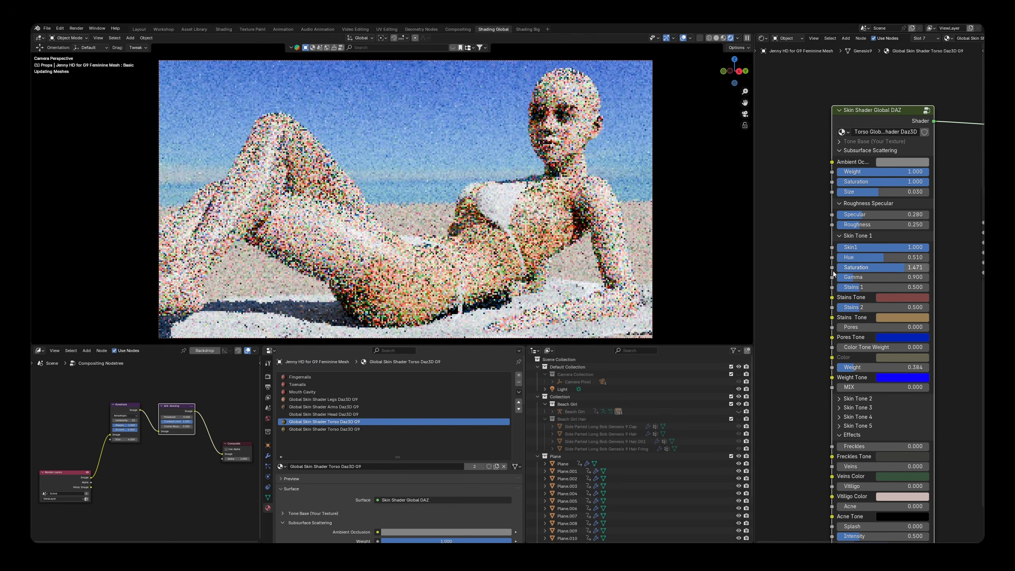
{"action": "key", "text": "shift+a"}
{"action": "key", "text": "Return"}
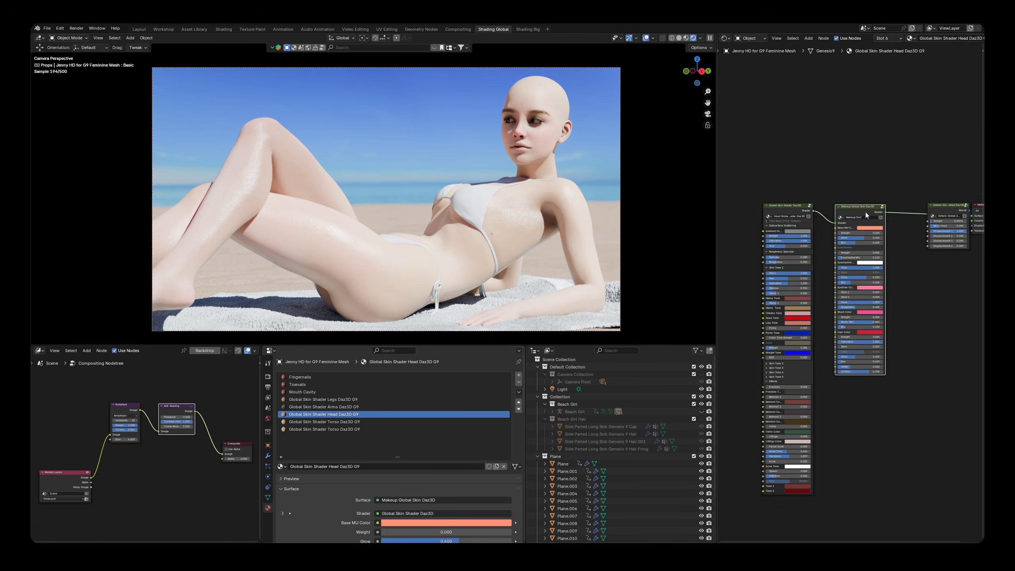
{"action": "scroll", "coordinate": [865, 212], "scroll_direction": "up", "scroll_amount": 3}
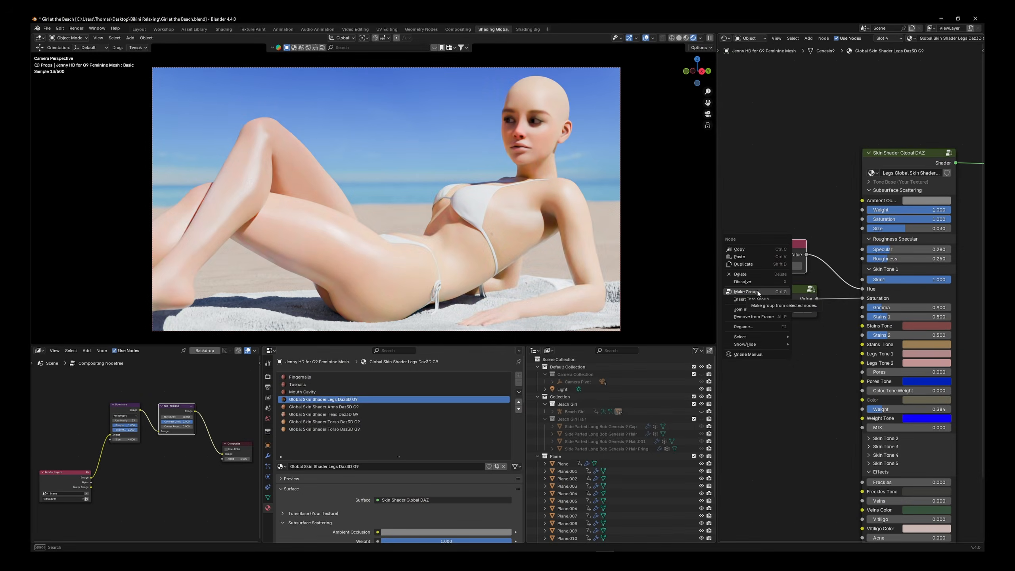
Step: Make a node group from the Value node that drives the Hue of the legs skin shader
{"action": "left_click_drag", "start_coordinate": [757, 290], "coordinate": [795, 276]}
{"action": "left_click_drag", "start_coordinate": [795, 275], "coordinate": [811, 265]}
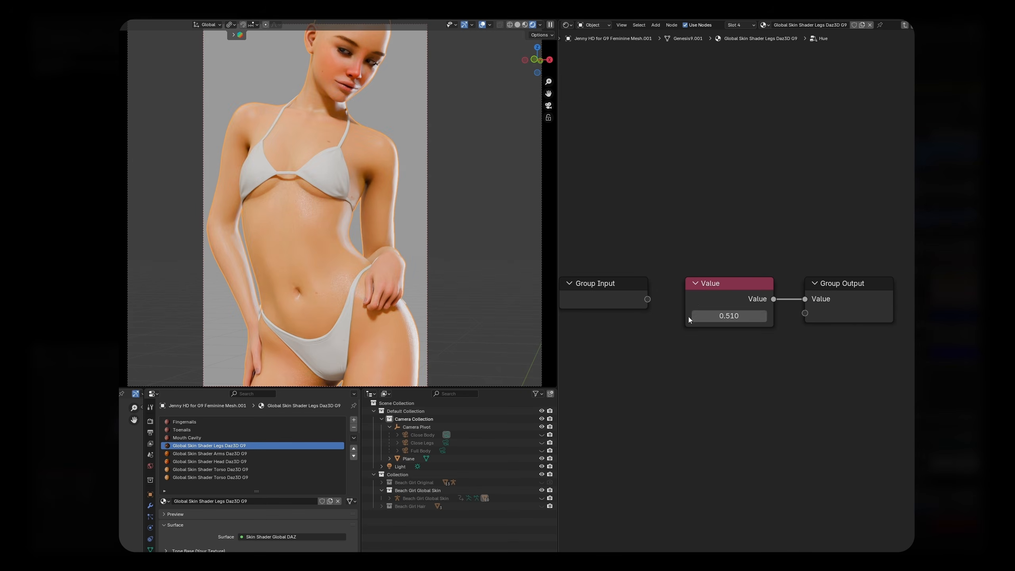
Step: Try the Hue group's value at 0.410 and 0.610 on the skin, and return it to 0.510
{"action": "left_click", "coordinate": [696, 316]}
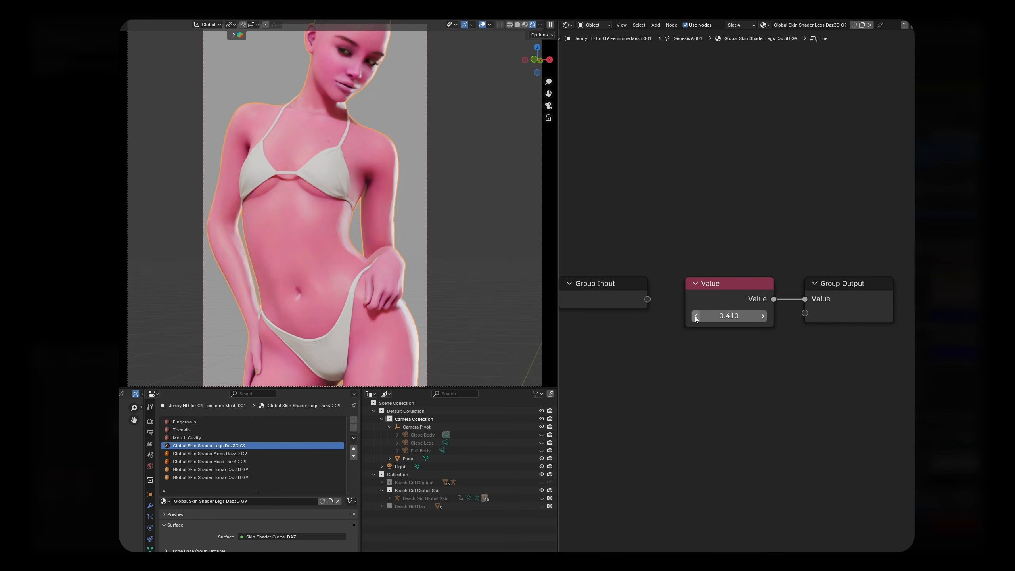
{"action": "left_click", "coordinate": [763, 316]}
{"action": "left_click", "coordinate": [763, 316]}
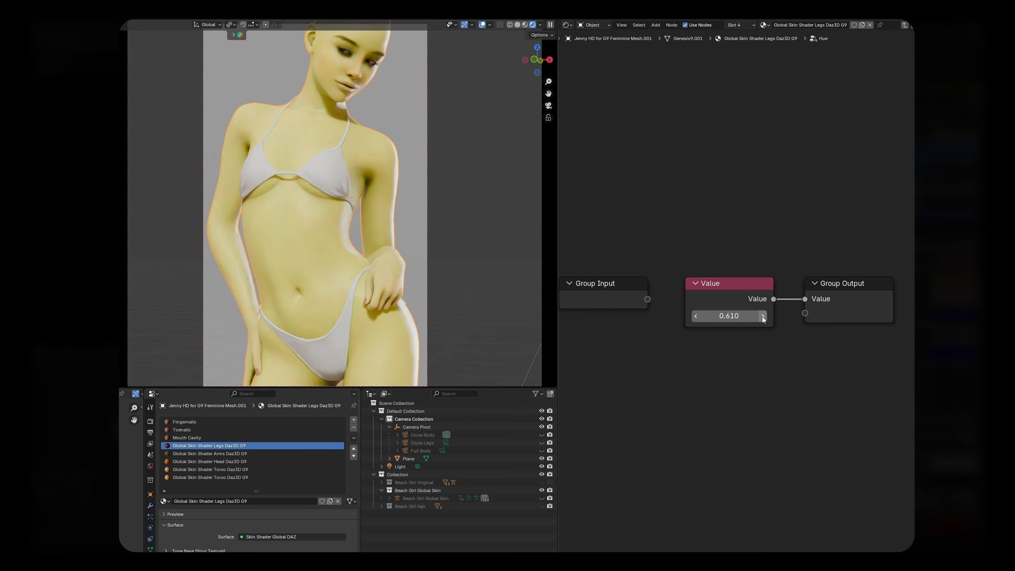
{"action": "left_click", "coordinate": [696, 316]}
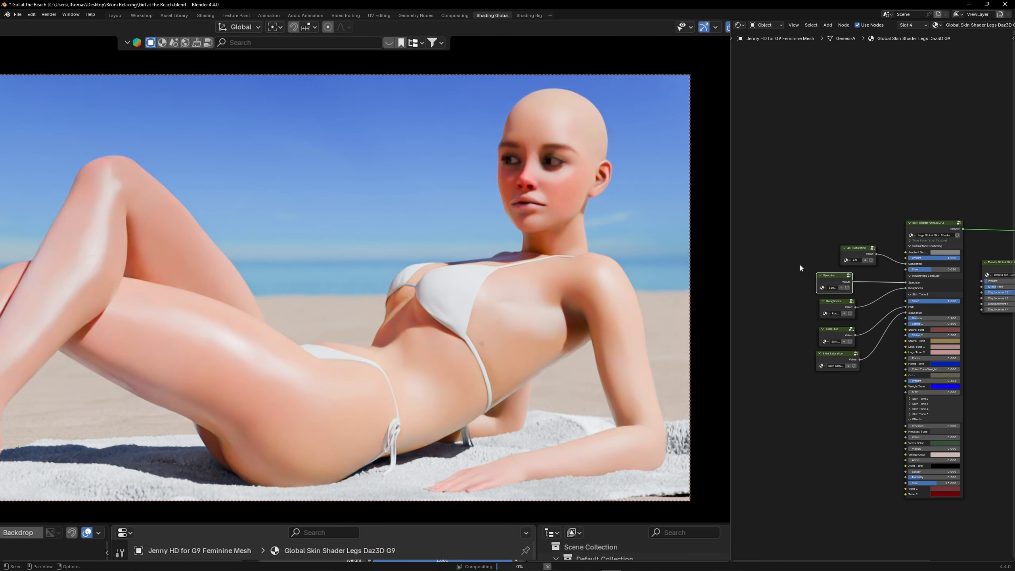
Step: Test different values inside the Specular node group of the legs skin material and set it to 0.100
{"action": "key", "text": "Tab"}
{"action": "scroll", "coordinate": [777, 281], "scroll_direction": "up", "scroll_amount": 4}
{"action": "left_click_drag", "start_coordinate": [923, 339], "coordinate": [897, 340]}
{"action": "left_click", "coordinate": [935, 339]}
{"action": "type", "text": "-0.2"}
{"action": "key", "text": "Return"}
{"action": "left_click", "coordinate": [932, 339]}
{"action": "type", "text": "0.2"}
{"action": "key", "text": "Return"}
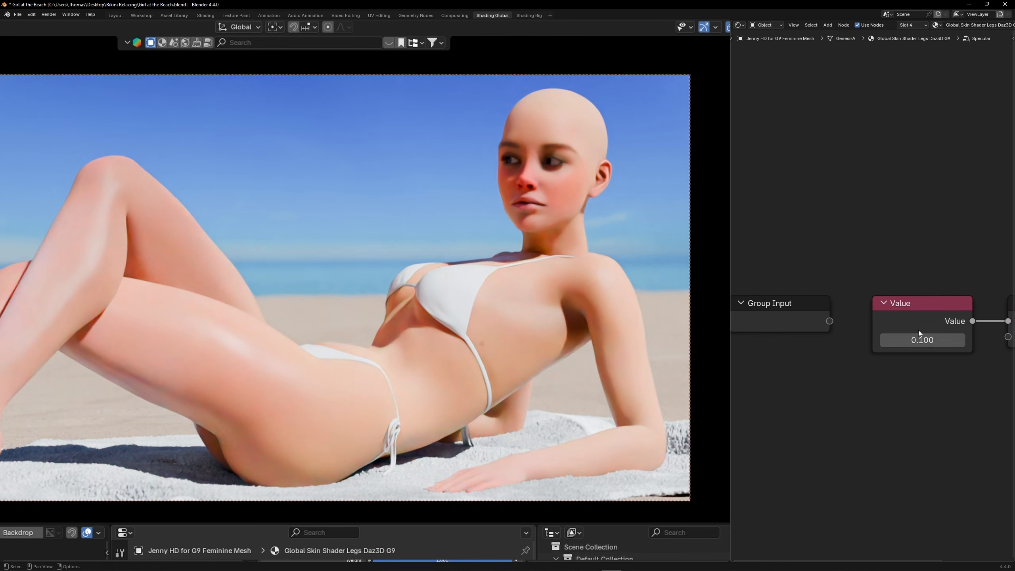
Step: Set the value inside the Specular node group of the legs skin material to 0.2
{"action": "left_click", "coordinate": [928, 339]}
{"action": "type", "text": "0.2"}
{"action": "key", "text": "Return"}
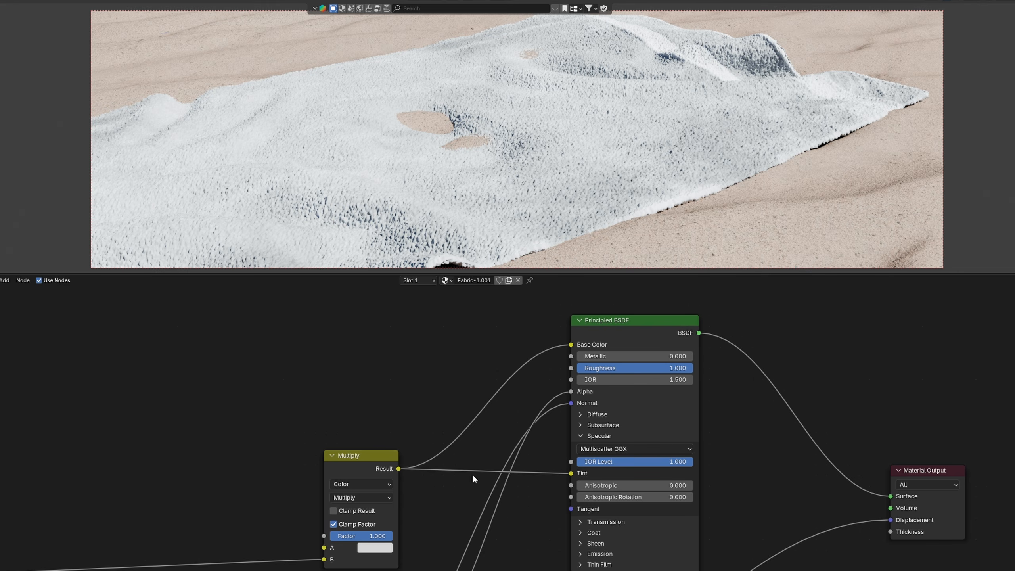
Step: Give the towel's Principled BSDF subsurface scattering with Weight 0.1, all three Radius values 1 and Scale 1 m
{"action": "left_click", "coordinate": [585, 425]}
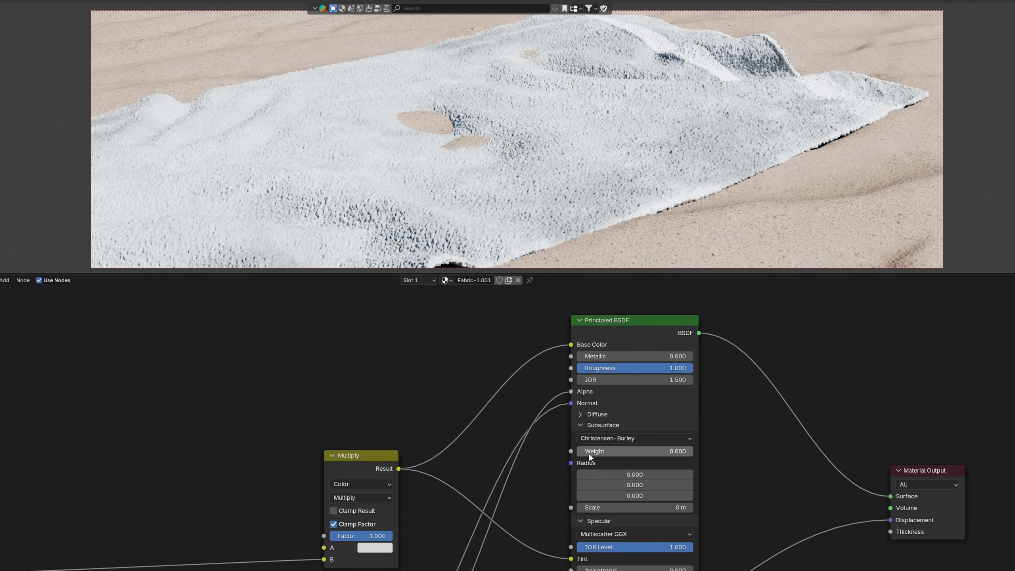
{"action": "left_click", "coordinate": [626, 451]}
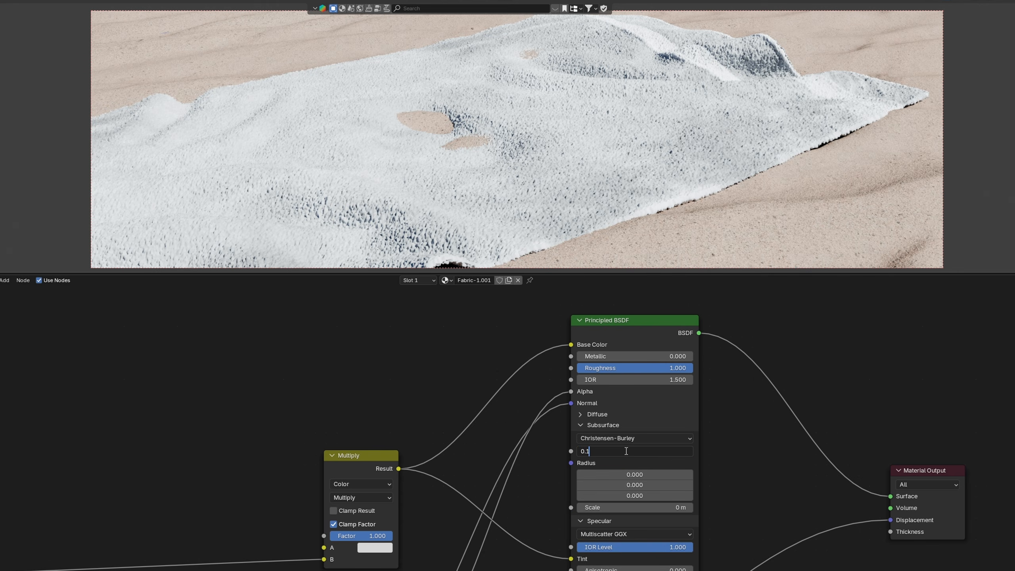
{"action": "key", "text": "Return"}
{"action": "left_click_drag", "start_coordinate": [643, 474], "coordinate": [643, 495]}
{"action": "type", "text": "1"}
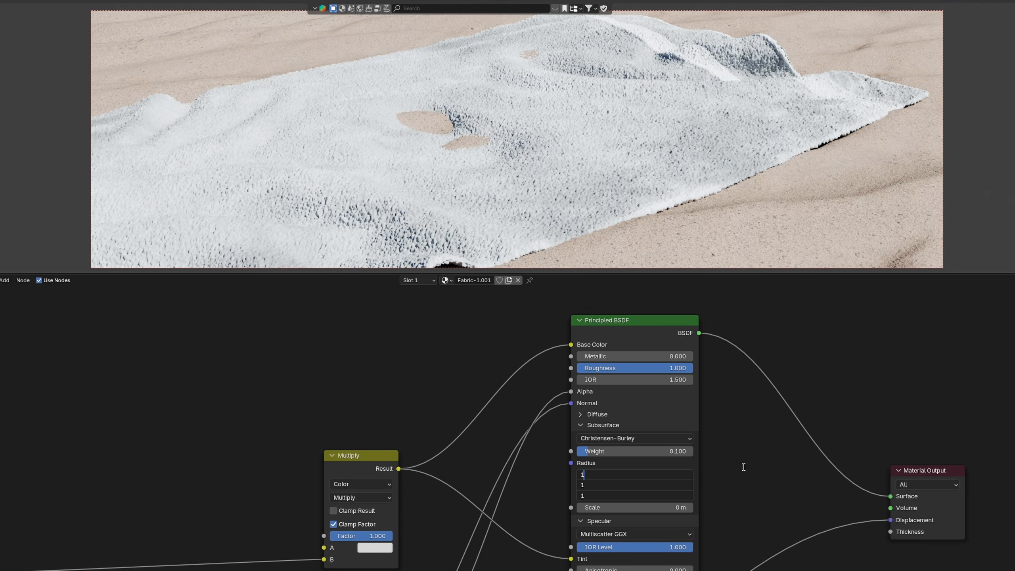
{"action": "key", "text": "Return"}
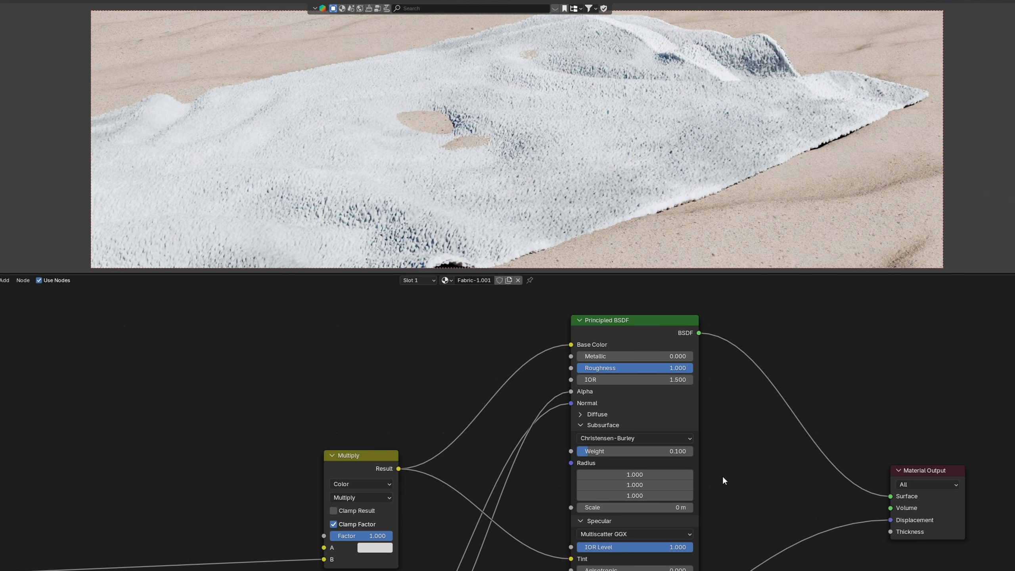
{"action": "left_click", "coordinate": [658, 507]}
{"action": "type", "text": "1"}
{"action": "key", "text": "Return"}
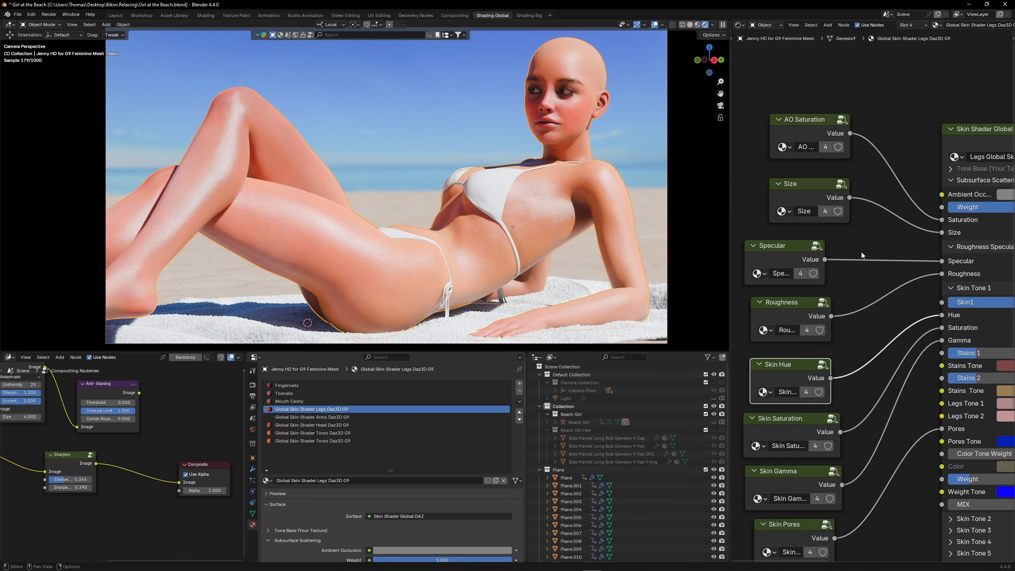
Step: Disconnect the Specular and Roughness groups from the legs skin shader and adjust the shader's own Roughness value
{"action": "middle_click_drag", "start_coordinate": [887, 257], "coordinate": [853, 258]}
{"action": "right_click_drag", "start_coordinate": [859, 254], "coordinate": [869, 300], "text": "ctrl"}
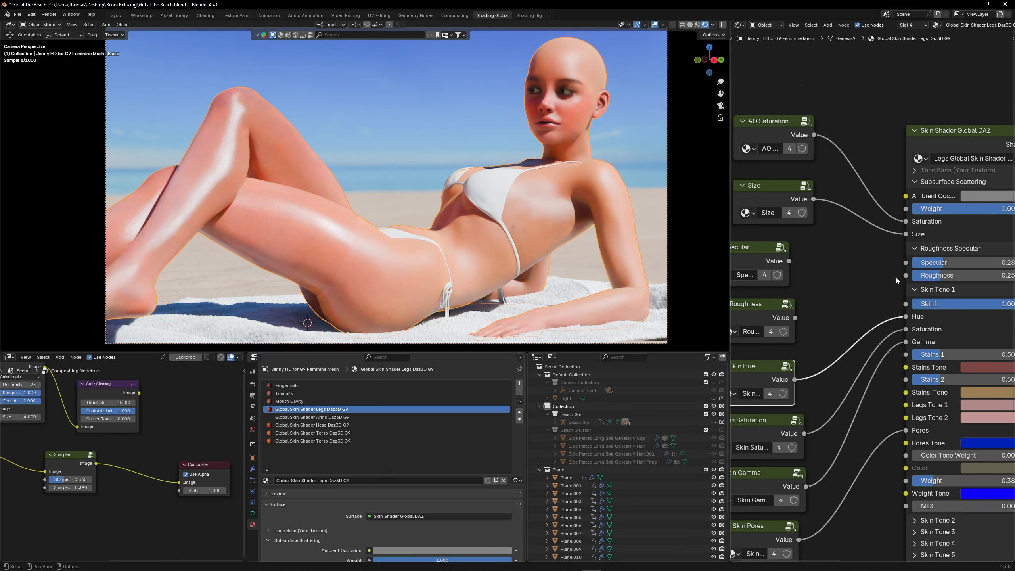
{"action": "middle_click_drag", "start_coordinate": [949, 275], "coordinate": [886, 280]}
{"action": "mouse_move", "coordinate": [886, 281]}
{"action": "left_mouse_down"}
{"action": "mouse_move", "coordinate": [863, 281]}
{"action": "mouse_move", "coordinate": [907, 281]}
{"action": "left_mouse_up"}
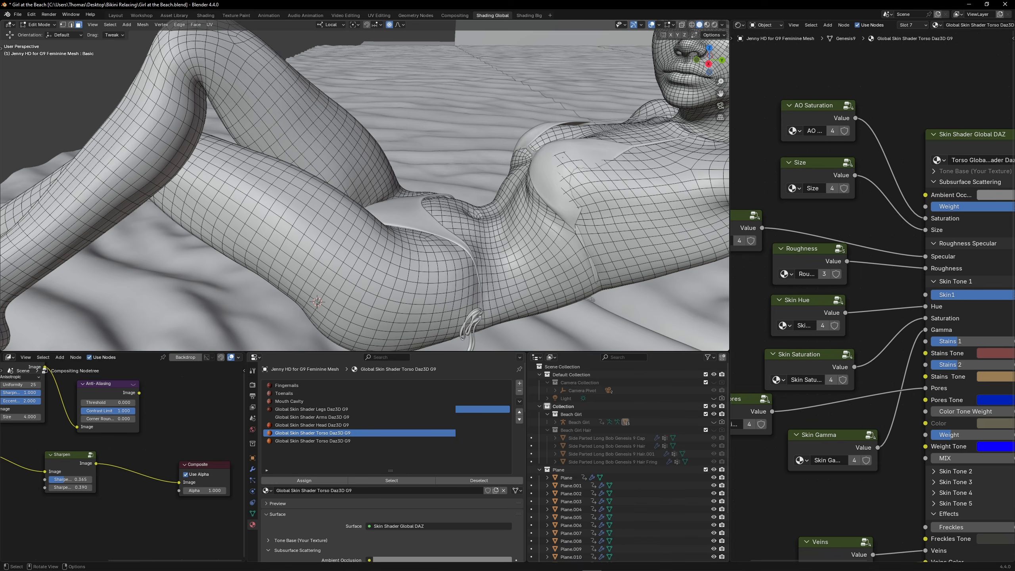
Step: Select the body mesh's hip faces around the bikini bottom, reaching up to its side tie
{"action": "left_click", "coordinate": [422, 277]}
{"action": "left_click", "coordinate": [110, 24]}
{"action": "left_click", "coordinate": [119, 64]}
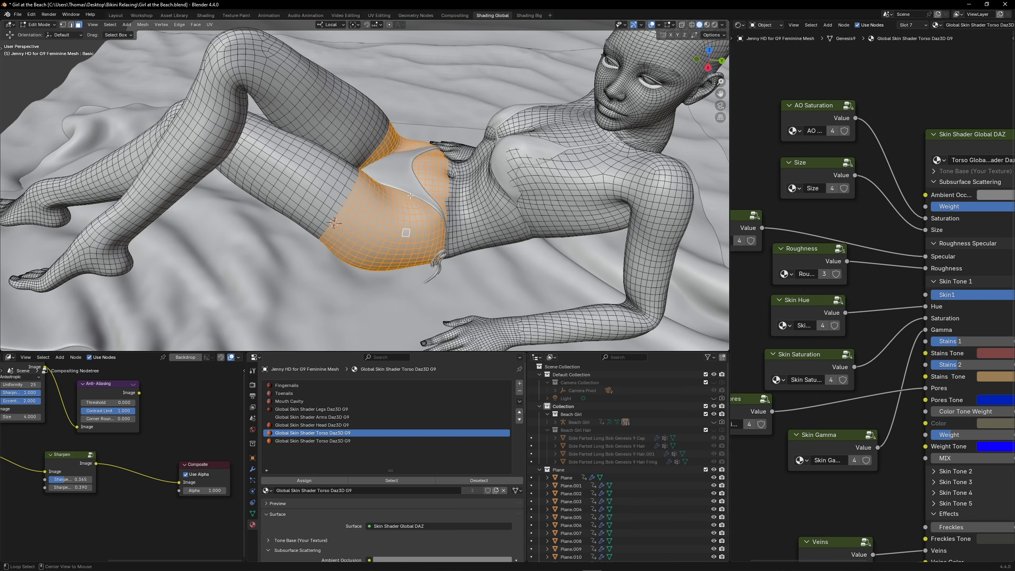
{"action": "scroll", "coordinate": [410, 196], "scroll_direction": "up", "scroll_amount": 3}
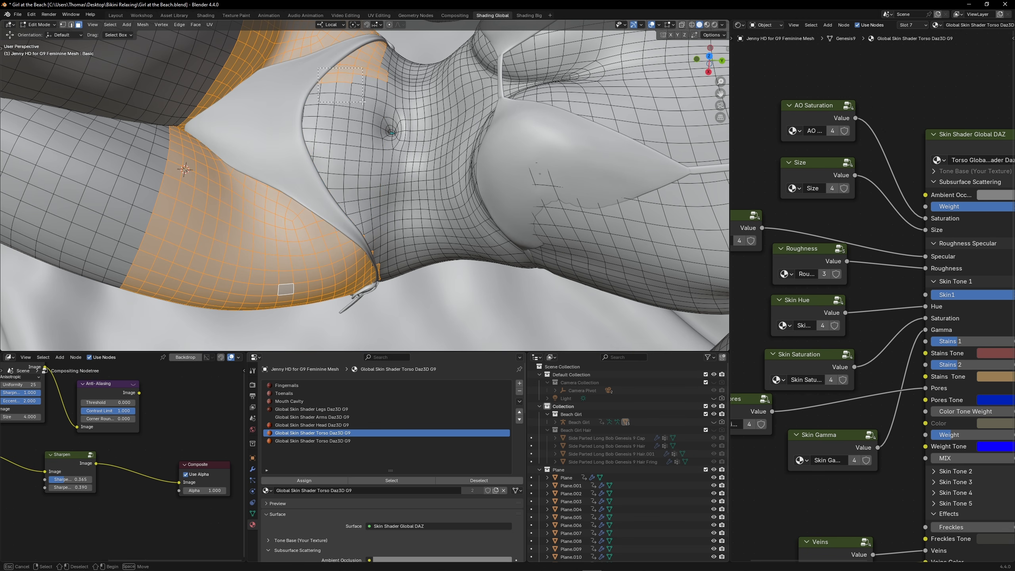
{"action": "scroll", "coordinate": [333, 154], "scroll_direction": "up", "scroll_amount": 2}
{"action": "scroll", "coordinate": [332, 154], "scroll_direction": "up", "scroll_amount": 1}
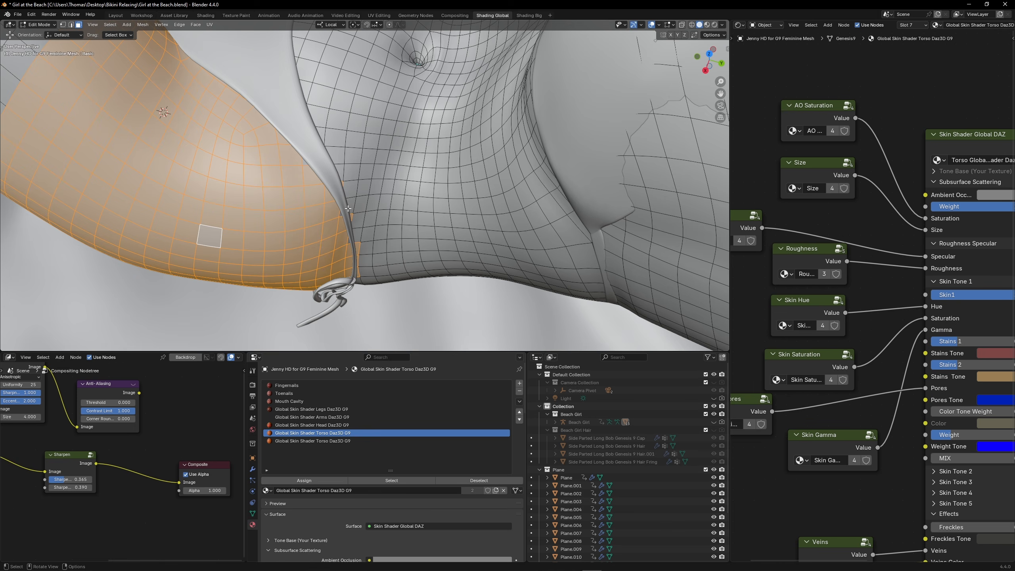
{"action": "scroll", "coordinate": [345, 209], "scroll_direction": "down", "scroll_amount": 1}
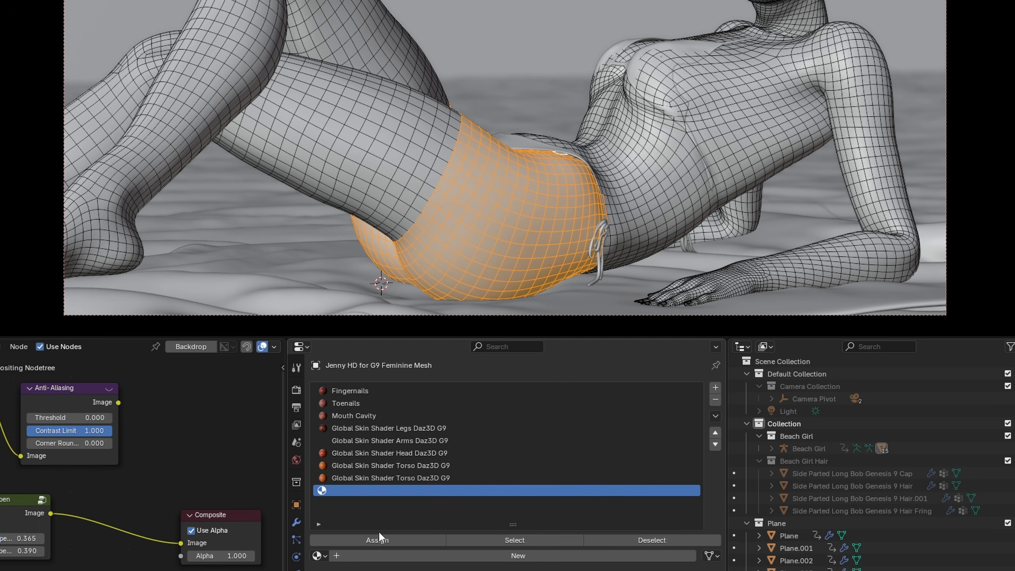
Step: Put the Global Skin Shader Torso Daz3D G9 material in the new slot and turn it into a separate copy
{"action": "left_click", "coordinate": [323, 555]}
{"action": "type", "text": "tor"}
{"action": "left_click", "coordinate": [410, 409]}
{"action": "left_click", "coordinate": [677, 555]}
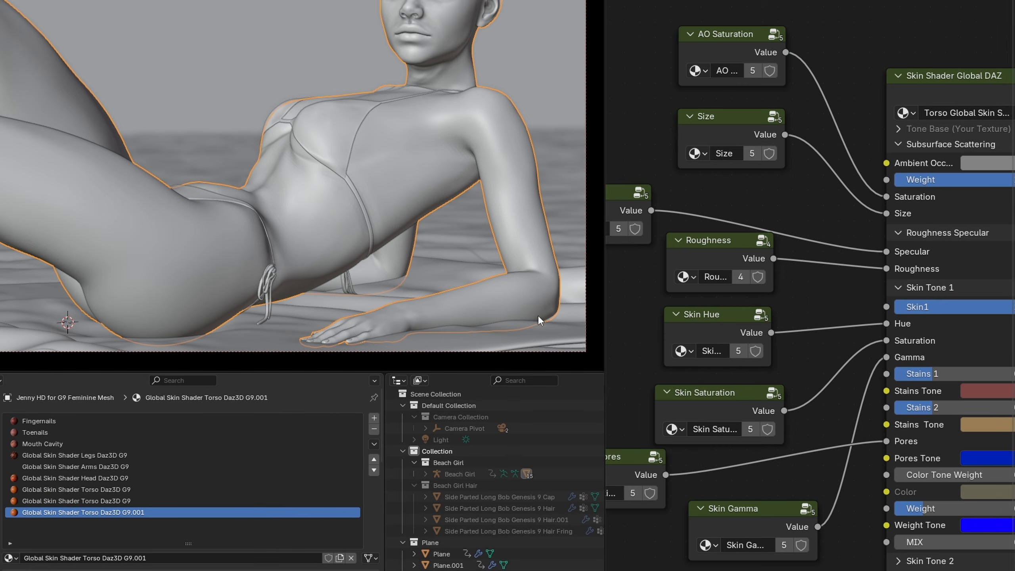
Step: Delete the Roughness group from the copied torso material and paste the Roughness Legs group in its place
{"action": "key", "text": "x"}
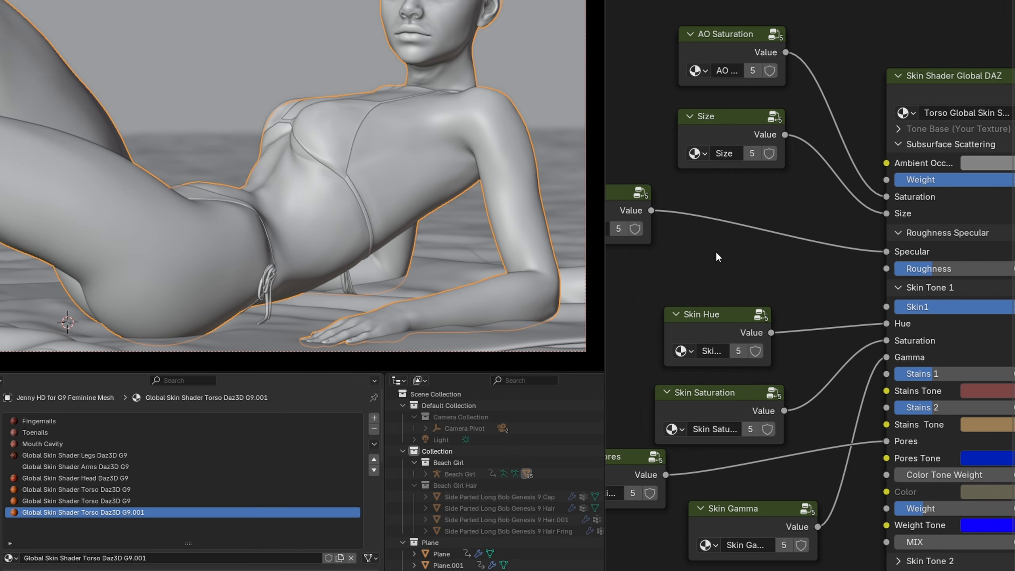
{"action": "key", "text": "ctrl+v"}
{"action": "left_click_drag", "start_coordinate": [797, 254], "coordinate": [747, 275]}
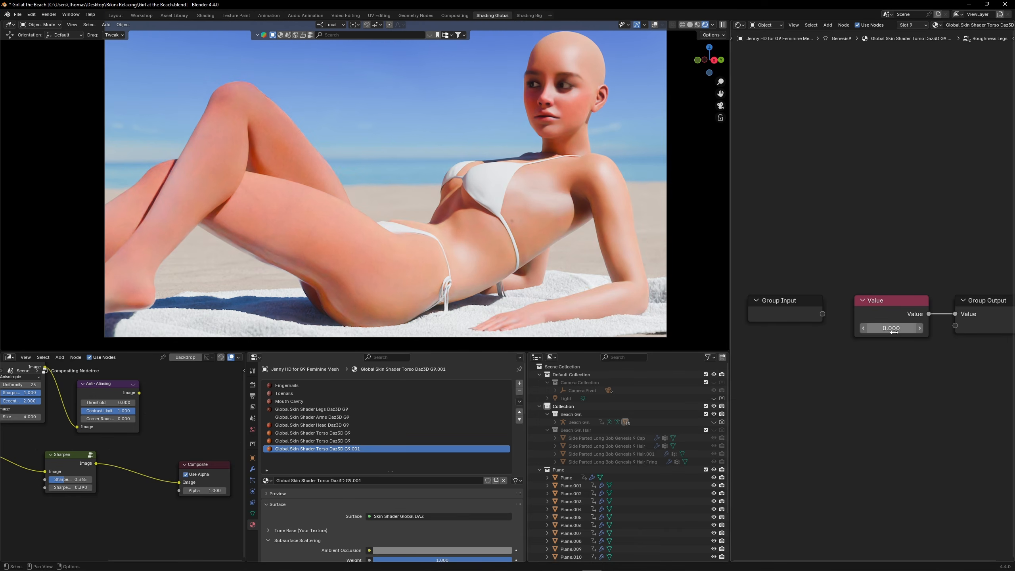
Step: Set the value inside the Roughness Legs node group to 0.5
{"action": "left_click", "coordinate": [892, 332]}
{"action": "type", "text": "0"}
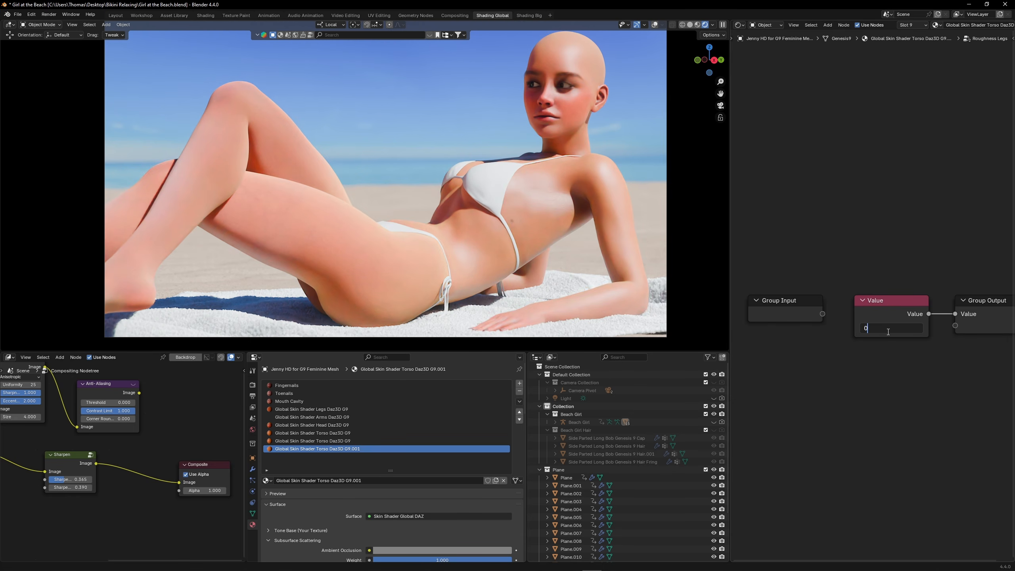
{"action": "type", "text": ".5"}
{"action": "key", "text": "Return"}
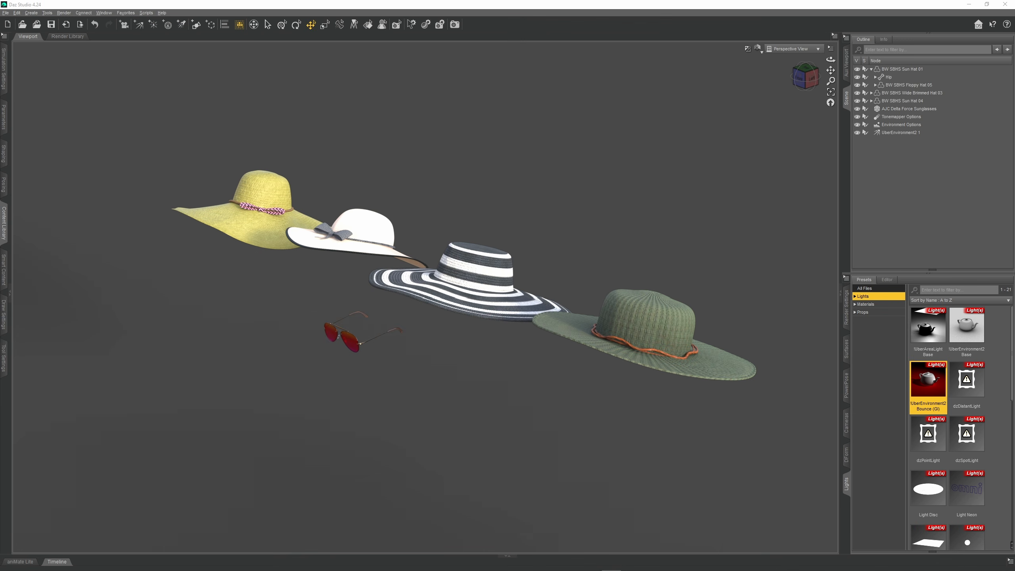
{"action": "middle_click_drag", "start_coordinate": [224, 176], "coordinate": [351, 191]}
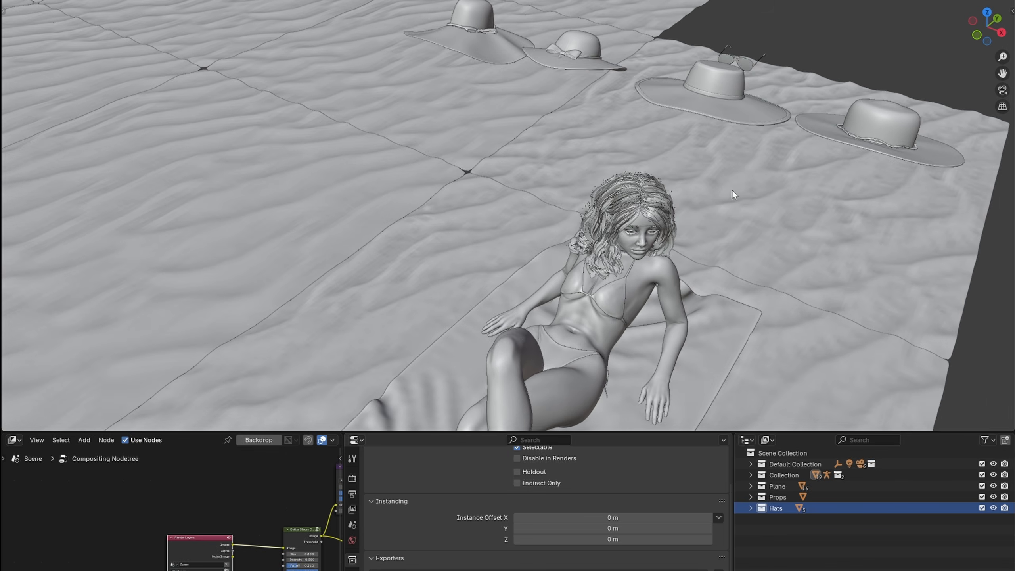
Step: Select all bones of the Beach Girl armature in Pose Mode and copy the current pose
{"action": "middle_click_drag", "start_coordinate": [732, 194], "coordinate": [651, 252], "text": "shift"}
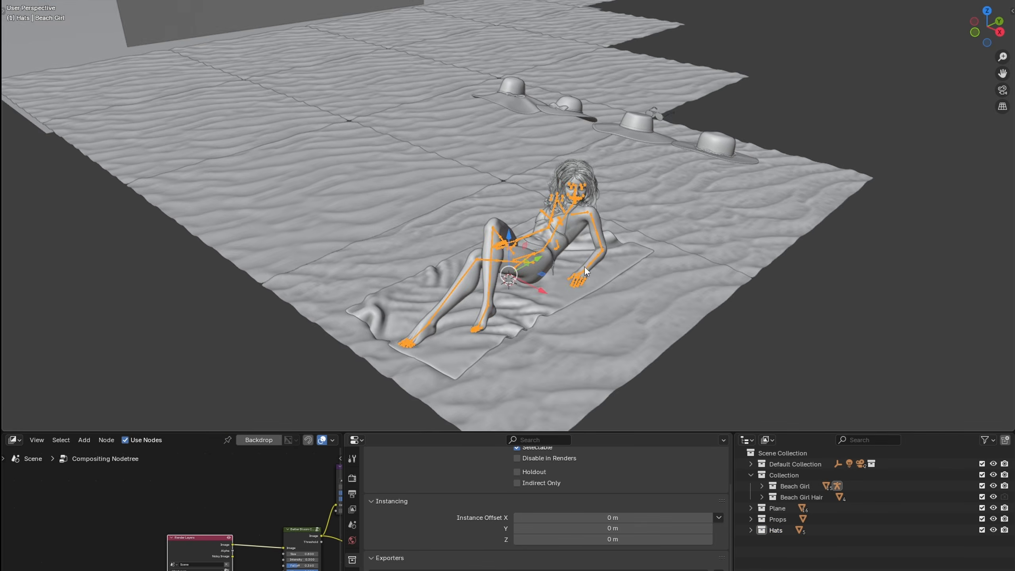
{"action": "key", "text": "ctrl+Tab"}
{"action": "key", "text": "a"}
{"action": "right_click", "coordinate": [520, 236]}
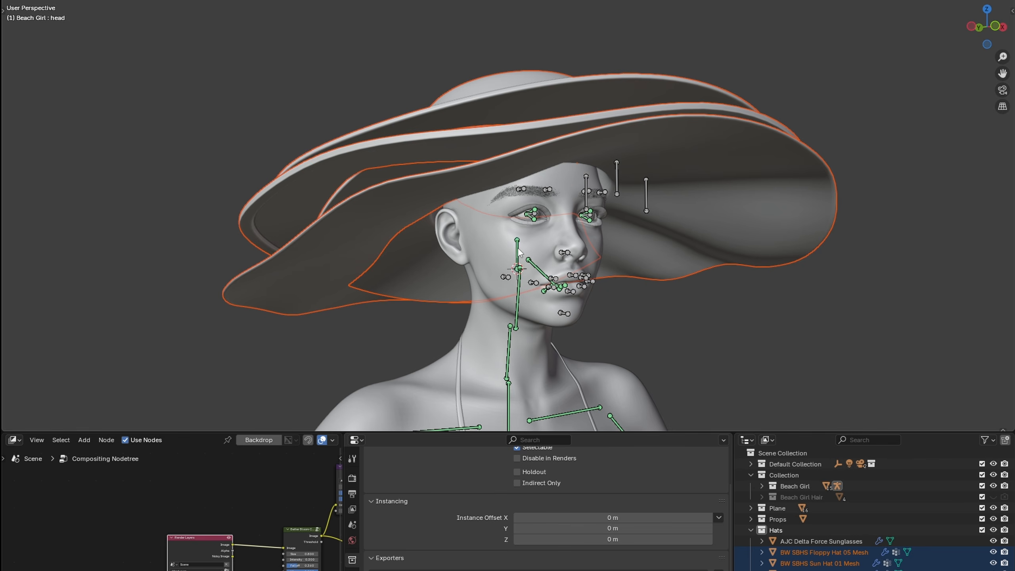
Step: Parent the selected hats to the Beach Girl armature's head bone and paste the copied pose onto all bones
{"action": "key", "text": "ctrl+p"}
{"action": "left_click", "coordinate": [477, 281]}
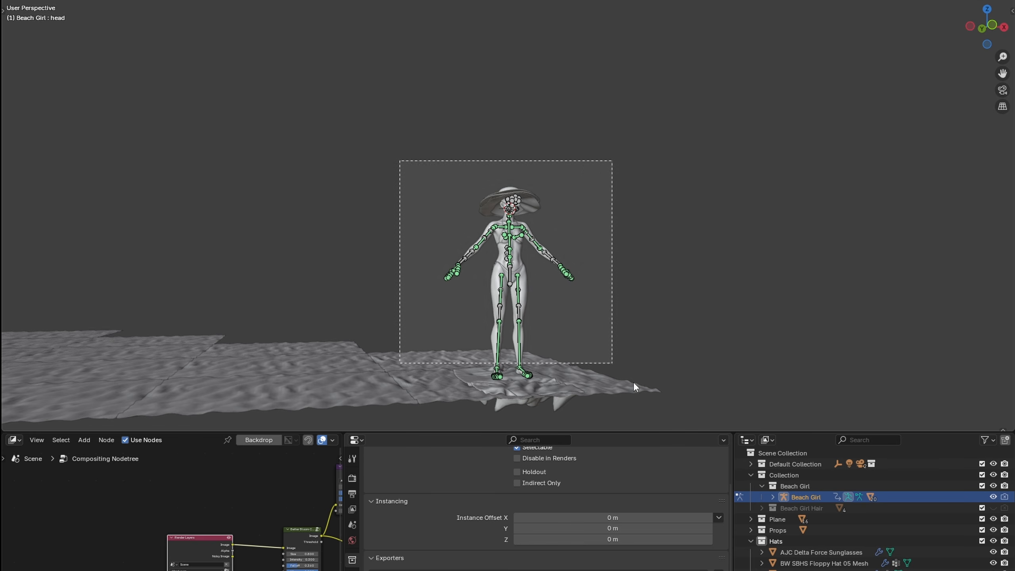
{"action": "left_click_drag", "start_coordinate": [635, 383], "coordinate": [653, 380]}
{"action": "right_click", "coordinate": [669, 221]}
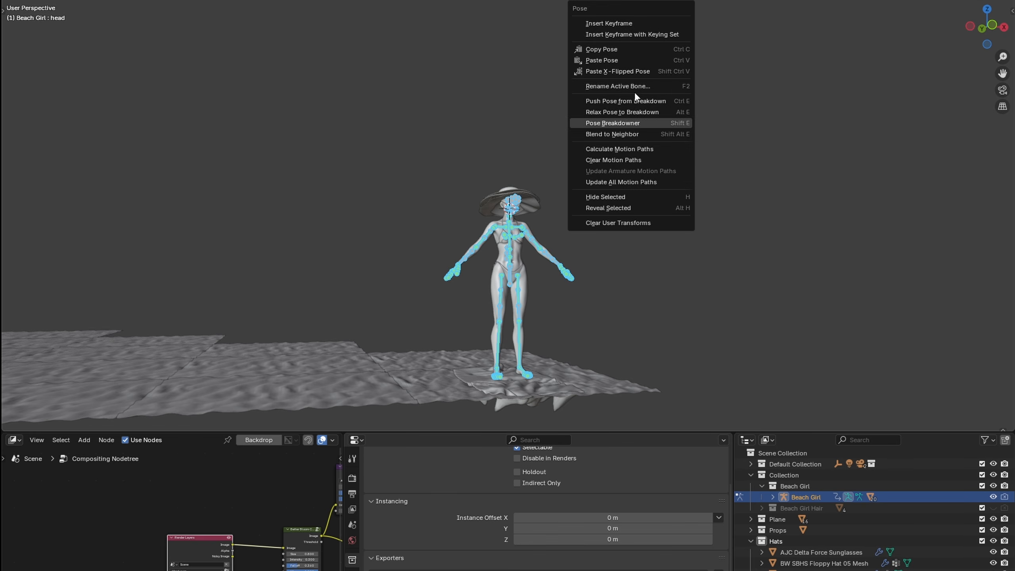
{"action": "left_click", "coordinate": [626, 59]}
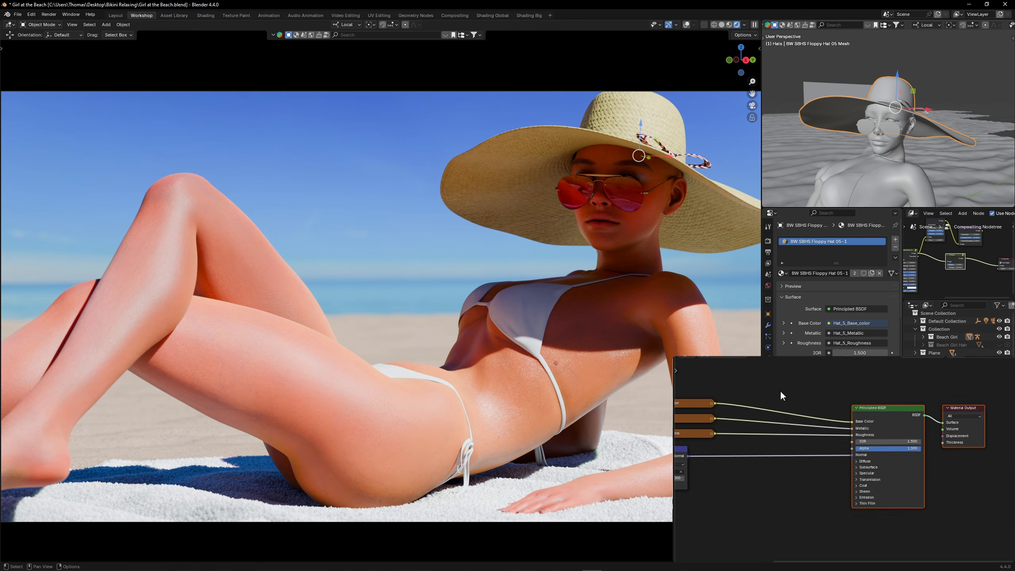
Step: Insert a Hue/Saturation/Value node before the floppy hat's Base Color and set its Saturation to 0
{"action": "key", "text": "shift+a"}
{"action": "type", "text": "hue"}
{"action": "key", "text": "Return"}
{"action": "left_click", "coordinate": [791, 418]}
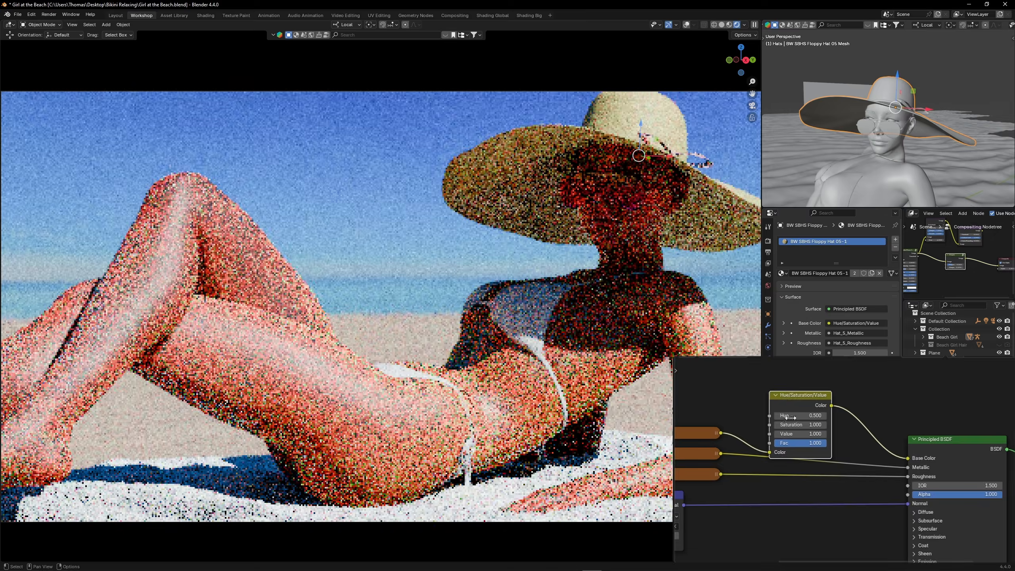
{"action": "left_click_drag", "start_coordinate": [795, 425], "coordinate": [775, 424]}
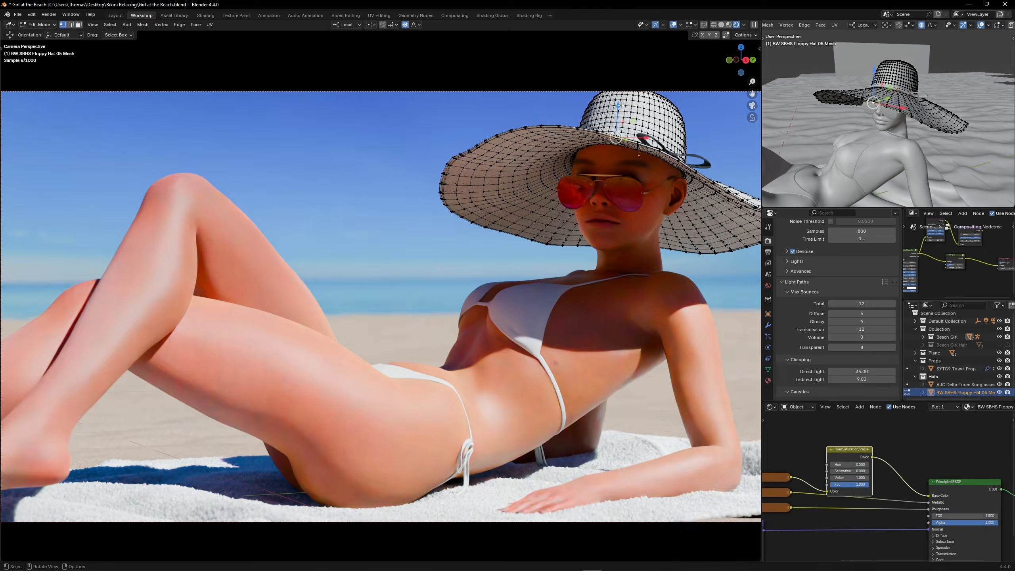
Step: Move the floppy hat's crown slightly downwards with proportional editing and leave Edit Mode
{"action": "left_click_drag", "start_coordinate": [619, 105], "coordinate": [618, 118]}
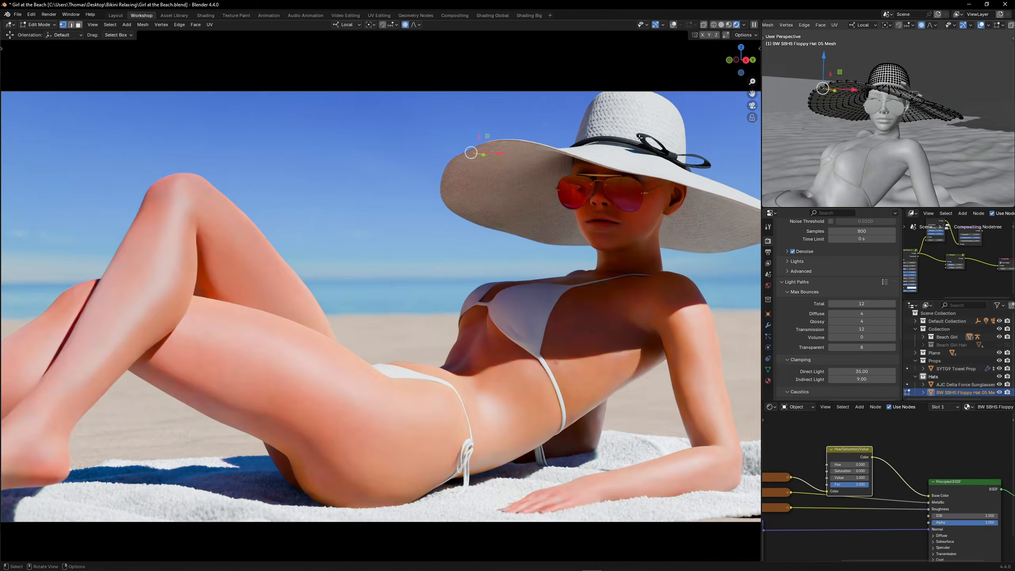
{"action": "key", "text": "Tab"}
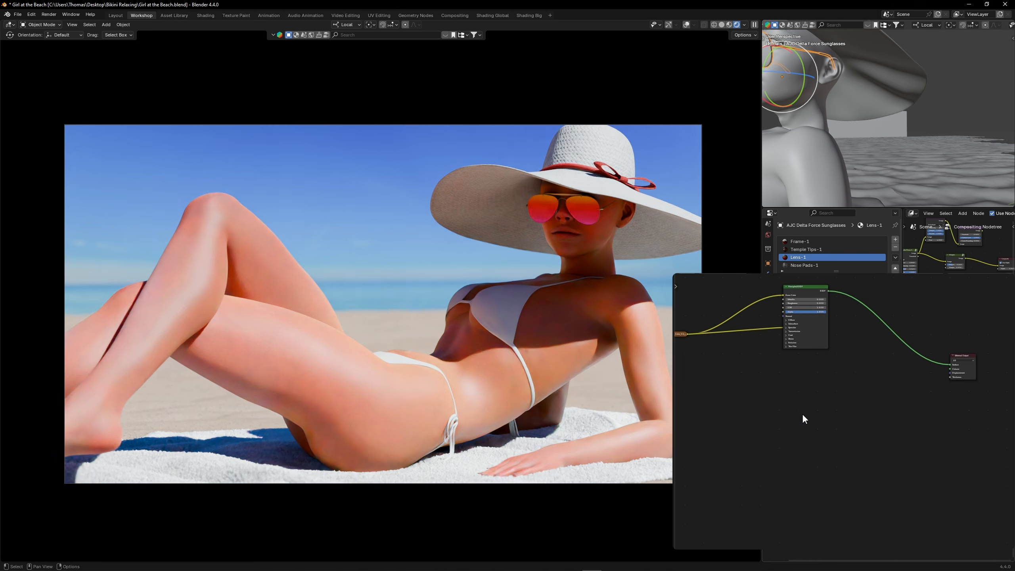
Step: Disconnect the image texture from the Principled BSDF of the sunglasses' Lens-1 material
{"action": "left_click_drag", "start_coordinate": [820, 291], "coordinate": [835, 339]}
{"action": "scroll", "coordinate": [830, 347], "scroll_direction": "up", "scroll_amount": 4}
{"action": "right_click_drag", "start_coordinate": [793, 332], "coordinate": [789, 429], "text": "ctrl"}
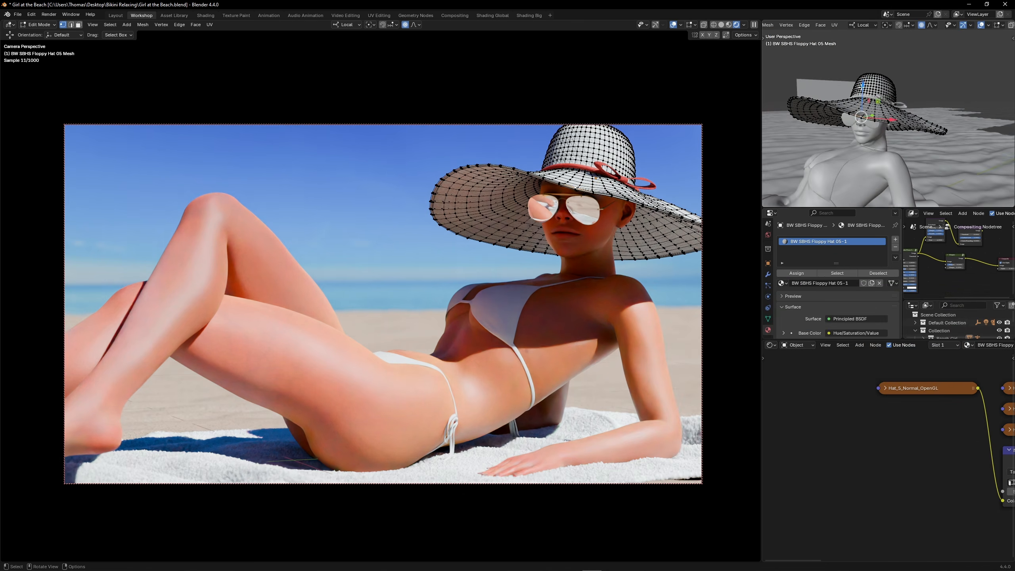
Step: Adjust the floppy hat's shape once more with proportional editing and toggle the viewport overlays
{"action": "left_click_drag", "start_coordinate": [862, 87], "coordinate": [876, 91]}
{"action": "left_click", "coordinate": [874, 119]}
{"action": "key", "text": "shift+alt+z"}
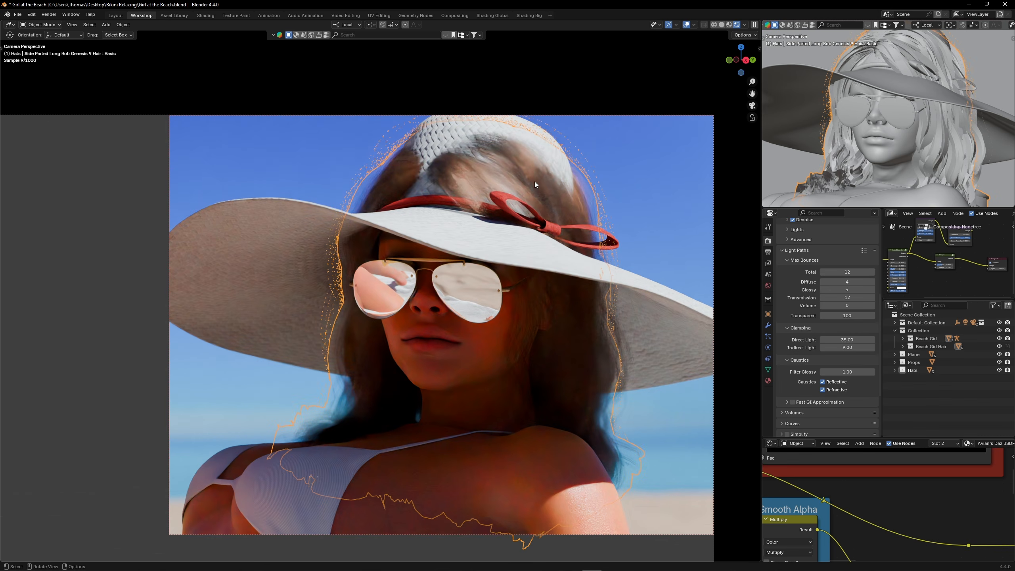
Step: Duplicate the Beach Girl Hair collection and hide the original collection
{"action": "left_click", "coordinate": [865, 367]}
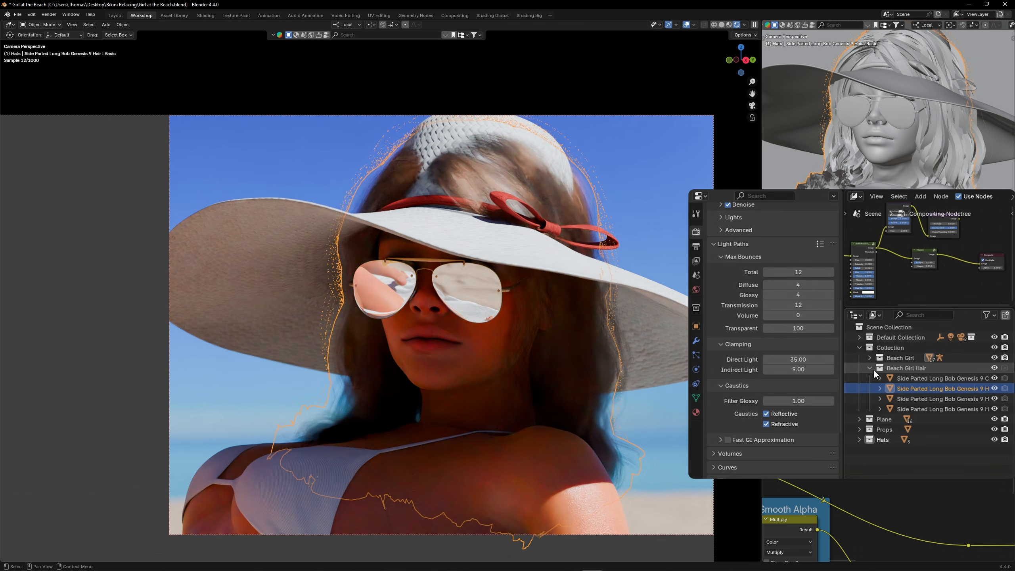
{"action": "left_click", "coordinate": [930, 398]}
{"action": "left_click", "coordinate": [935, 407]}
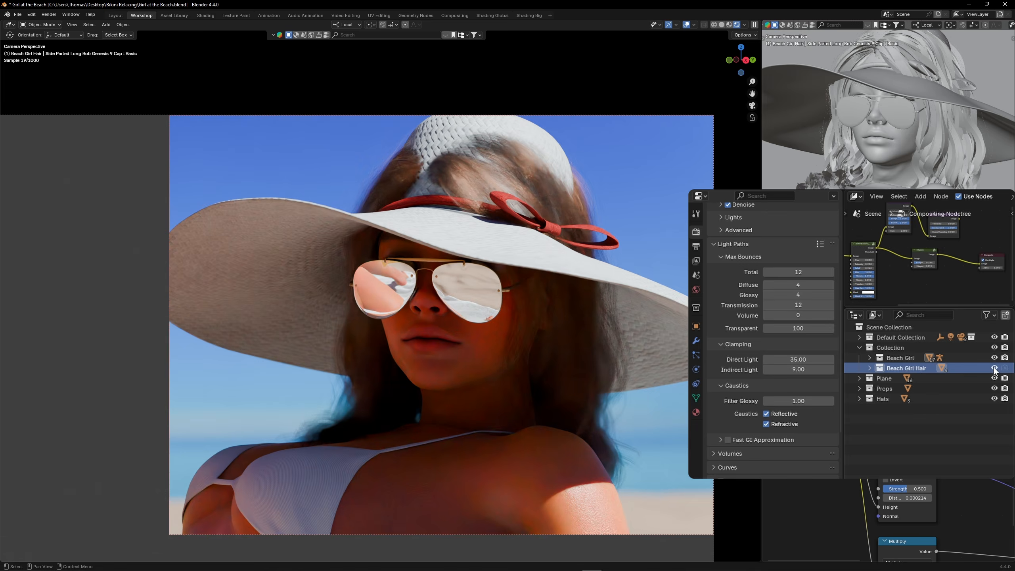
{"action": "left_click", "coordinate": [994, 368]}
{"action": "right_click", "coordinate": [958, 368]}
{"action": "left_click", "coordinate": [883, 375]}
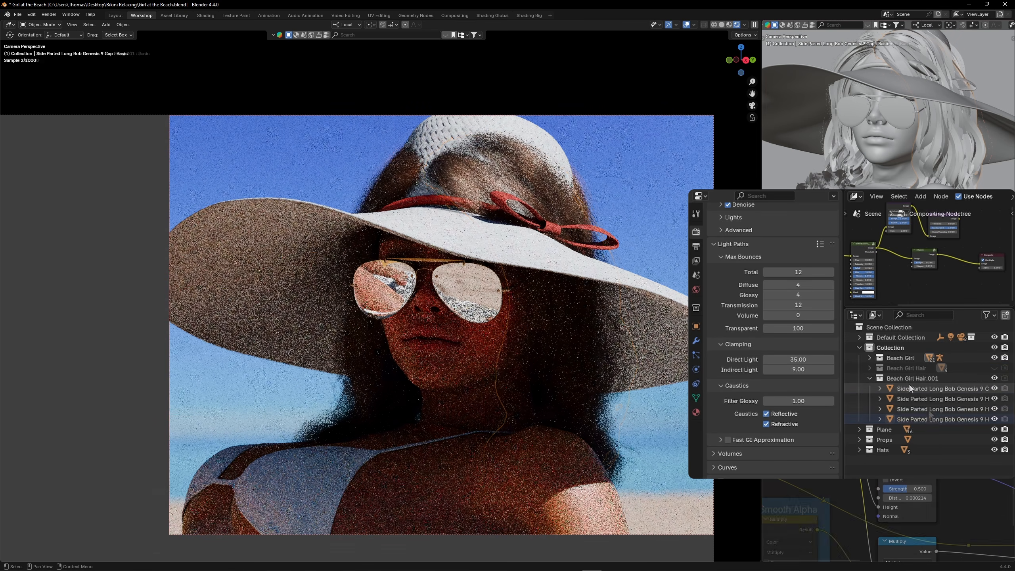
Step: Join the three lower Side Parted Long Bob hair meshes in Beach Girl Hair.001, leaving out the Cap
{"action": "left_click", "coordinate": [929, 418]}
{"action": "left_click", "coordinate": [931, 409], "text": "ctrl"}
{"action": "left_click", "coordinate": [931, 398], "text": "ctrl"}
{"action": "right_click", "coordinate": [519, 263]}
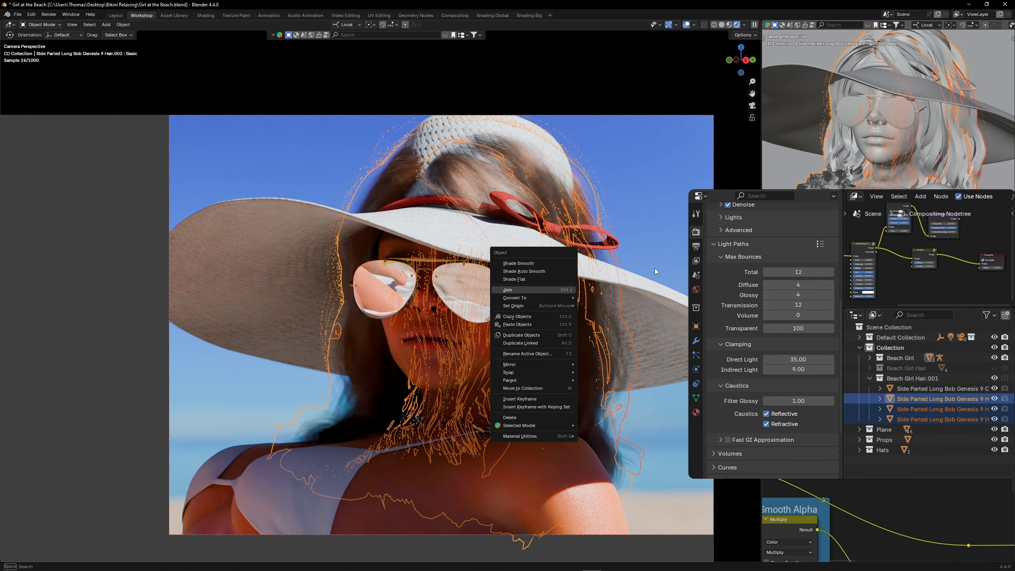
{"action": "left_click", "coordinate": [519, 292]}
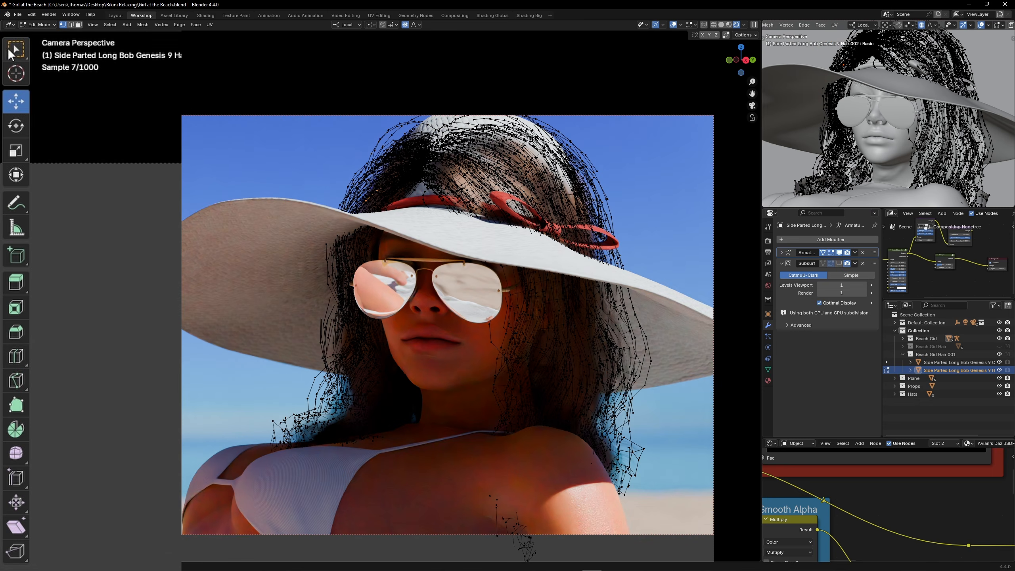
Step: Lasso-select the hair above the hat brim in the joined Side Parted Long Bob mesh and hide its faces
{"action": "left_click", "coordinate": [10, 51]}
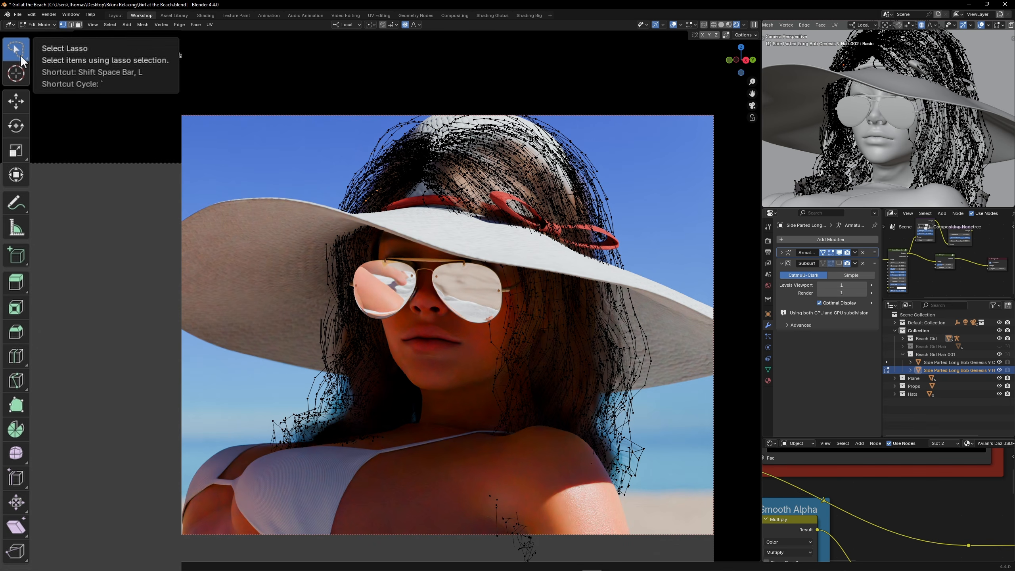
{"action": "mouse_move", "coordinate": [410, 89]}
{"action": "left_mouse_down"}
{"action": "mouse_move", "coordinate": [316, 208]}
{"action": "mouse_move", "coordinate": [412, 234]}
{"action": "mouse_move", "coordinate": [623, 248]}
{"action": "mouse_move", "coordinate": [659, 80]}
{"action": "left_mouse_up"}
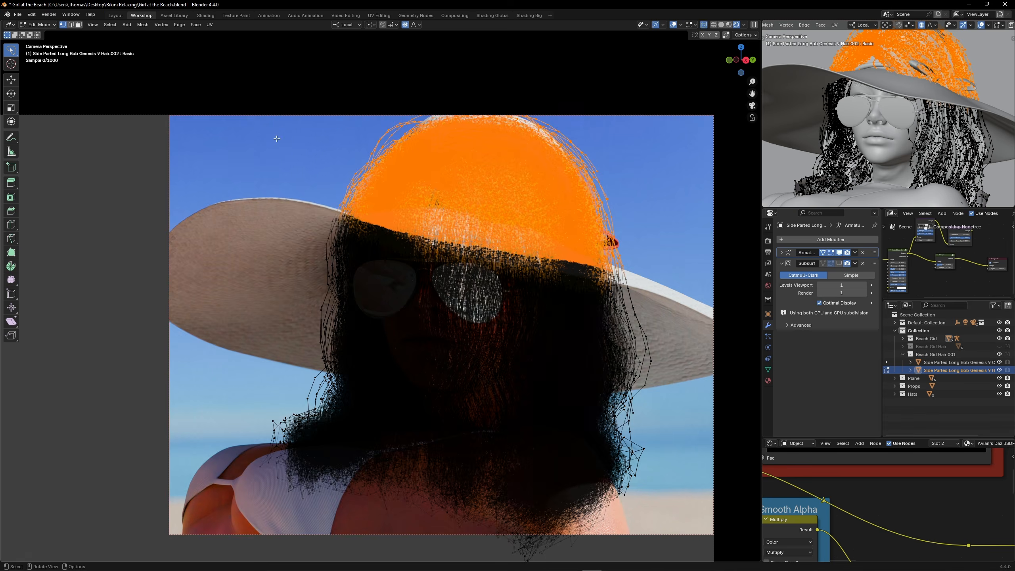
{"action": "left_click", "coordinate": [721, 25]}
{"action": "left_click", "coordinate": [78, 25]}
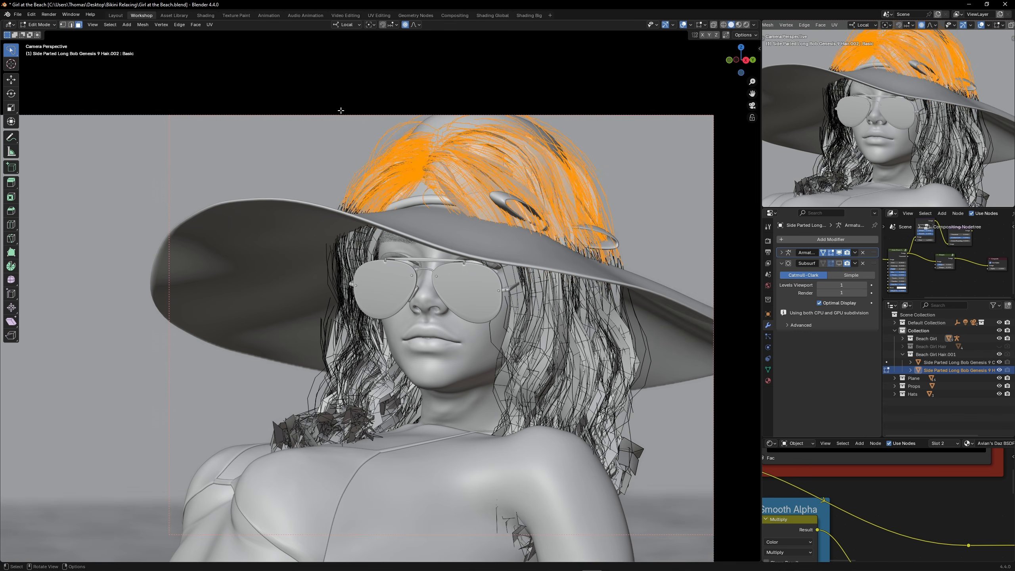
{"action": "key", "text": "h"}
{"action": "key", "text": "Tab"}
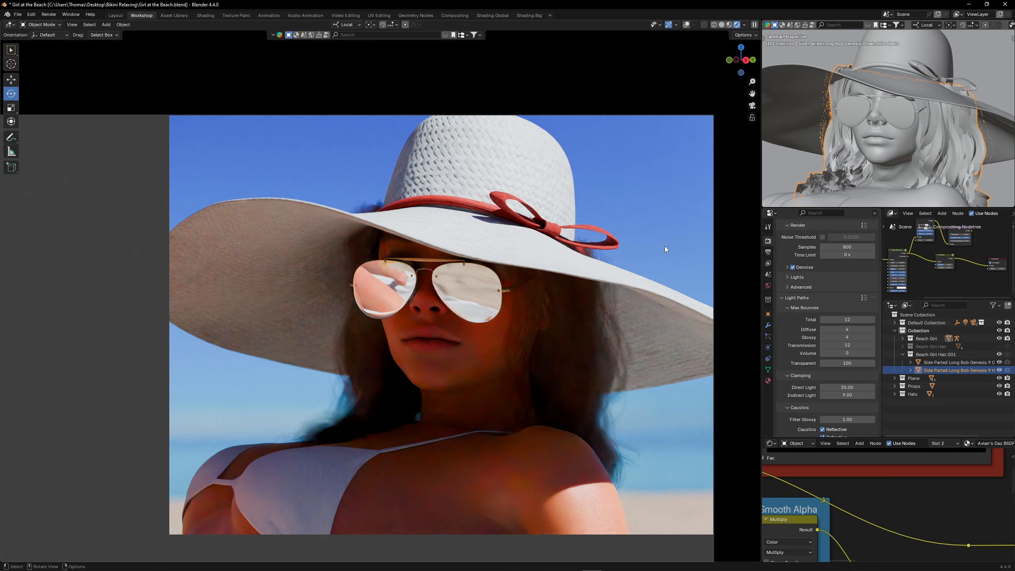
Step: Give the floppy hat material subsurface scattering with weight 0.170, radius 1.000 on all channels and scale 1 m
{"action": "left_click", "coordinate": [665, 246]}
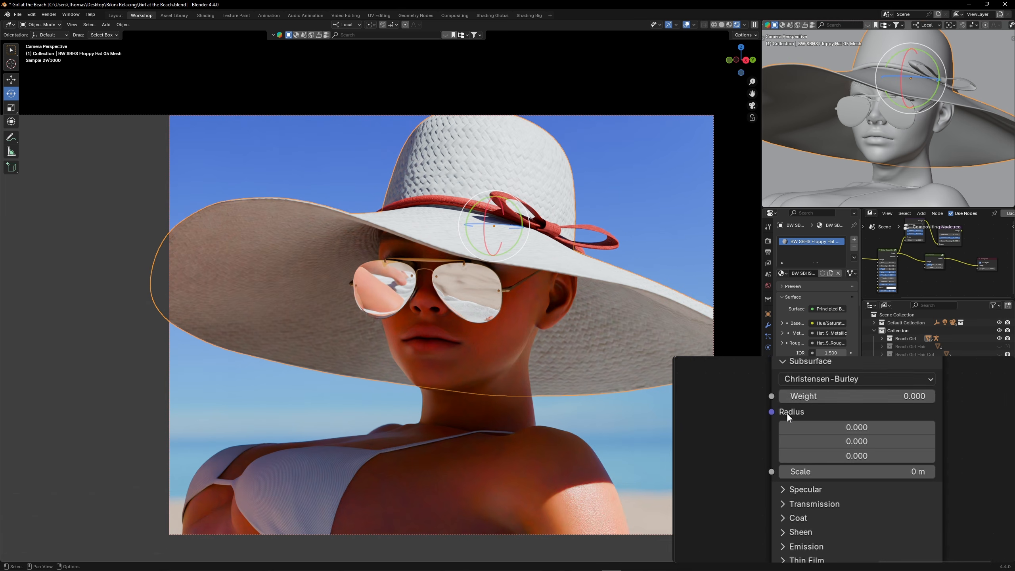
{"action": "left_click", "coordinate": [845, 395]}
{"action": "key", "text": "Return"}
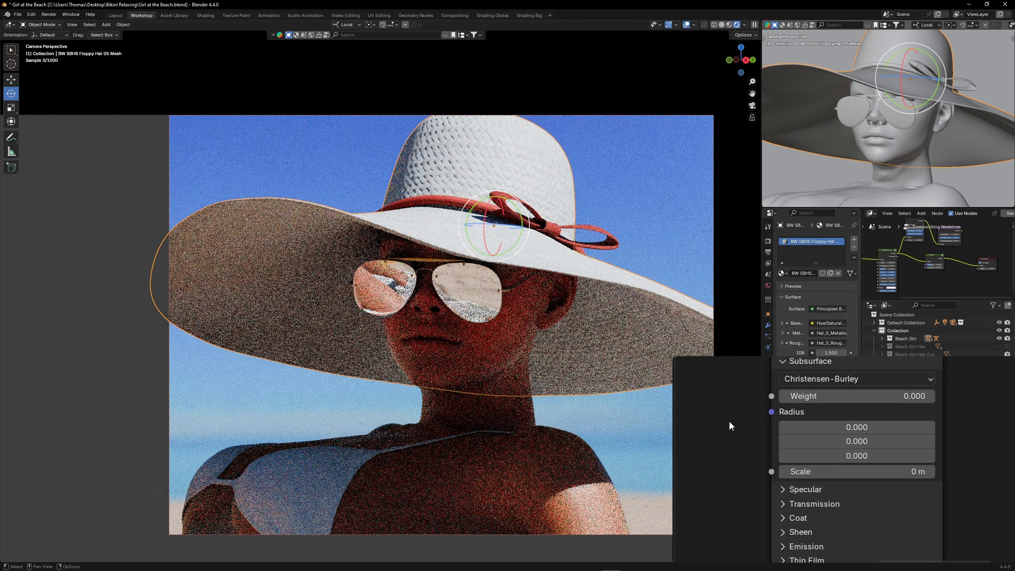
{"action": "left_click", "coordinate": [833, 472]}
{"action": "type", "text": "1"}
{"action": "key", "text": "Return"}
{"action": "left_click_drag", "start_coordinate": [795, 396], "coordinate": [931, 395]}
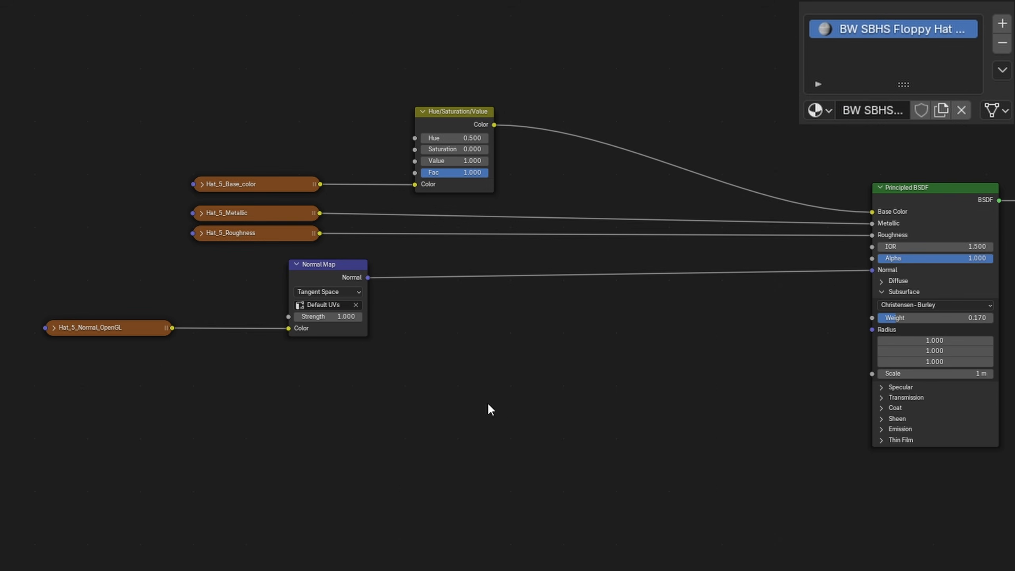
Step: Feed the Hat_5_Normal_OpenGL texture into the Principled BSDF's Alpha through a new Color Ramp, repositioning the Normal Map node
{"action": "left_click_drag", "start_coordinate": [134, 333], "coordinate": [873, 258]}
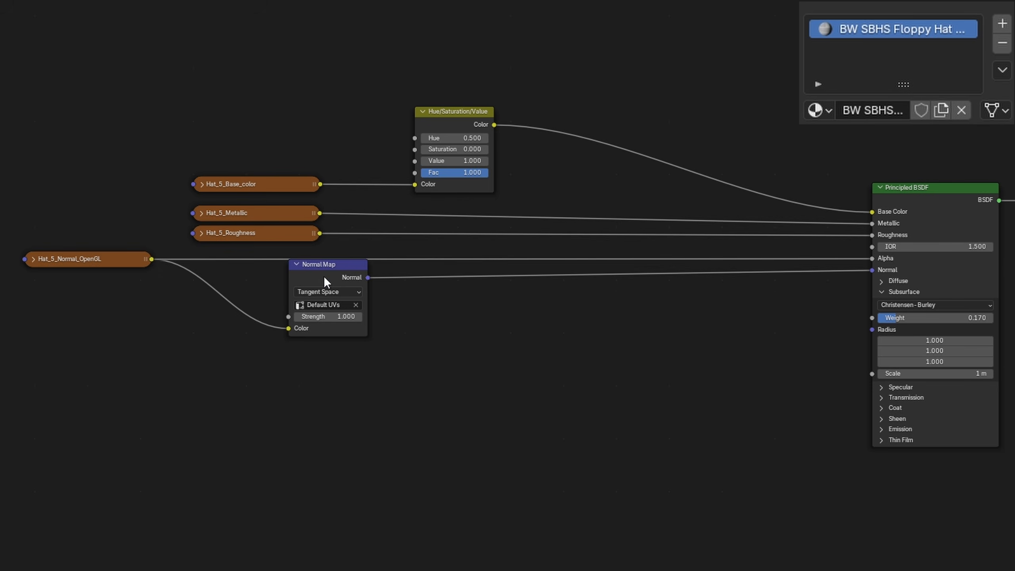
{"action": "left_click_drag", "start_coordinate": [324, 273], "coordinate": [319, 319]}
{"action": "key", "text": "shift+a"}
{"action": "type", "text": "c"}
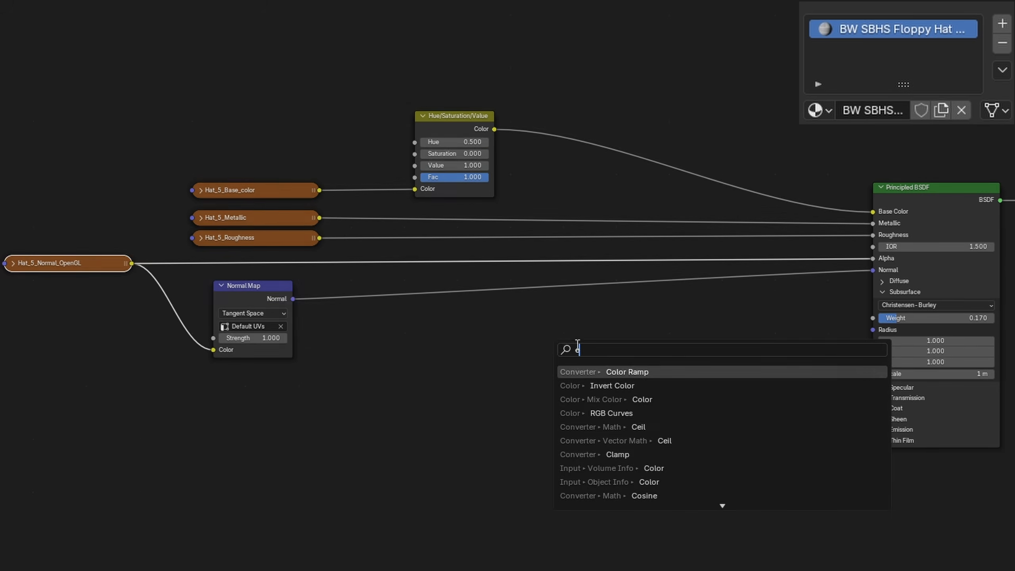
{"action": "key", "text": "Return"}
{"action": "left_click", "coordinate": [537, 337]}
{"action": "left_click_drag", "start_coordinate": [538, 360], "coordinate": [293, 376]}
{"action": "left_click_drag", "start_coordinate": [446, 342], "coordinate": [583, 347]}
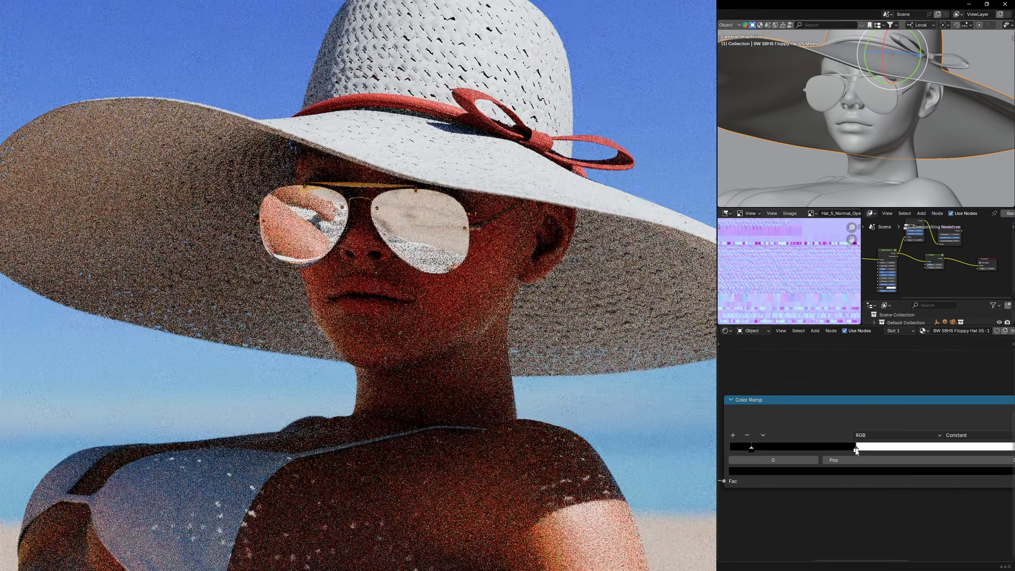
Step: Refine the alpha Color Ramp by moving its white stop to about 0.457 and trying different interpolations, including Cardinal
{"action": "mouse_move", "coordinate": [856, 446]}
{"action": "left_mouse_down"}
{"action": "mouse_move", "coordinate": [747, 448]}
{"action": "mouse_move", "coordinate": [861, 448]}
{"action": "left_mouse_up"}
{"action": "left_click", "coordinate": [955, 435]}
{"action": "left_click", "coordinate": [948, 467]}
{"action": "scroll", "coordinate": [903, 465], "scroll_direction": "up", "scroll_amount": 2}
{"action": "middle_click_drag", "start_coordinate": [902, 465], "coordinate": [865, 468]}
{"action": "mouse_move", "coordinate": [830, 449]}
{"action": "left_mouse_down"}
{"action": "mouse_move", "coordinate": [861, 449]}
{"action": "mouse_move", "coordinate": [826, 448]}
{"action": "left_mouse_up"}
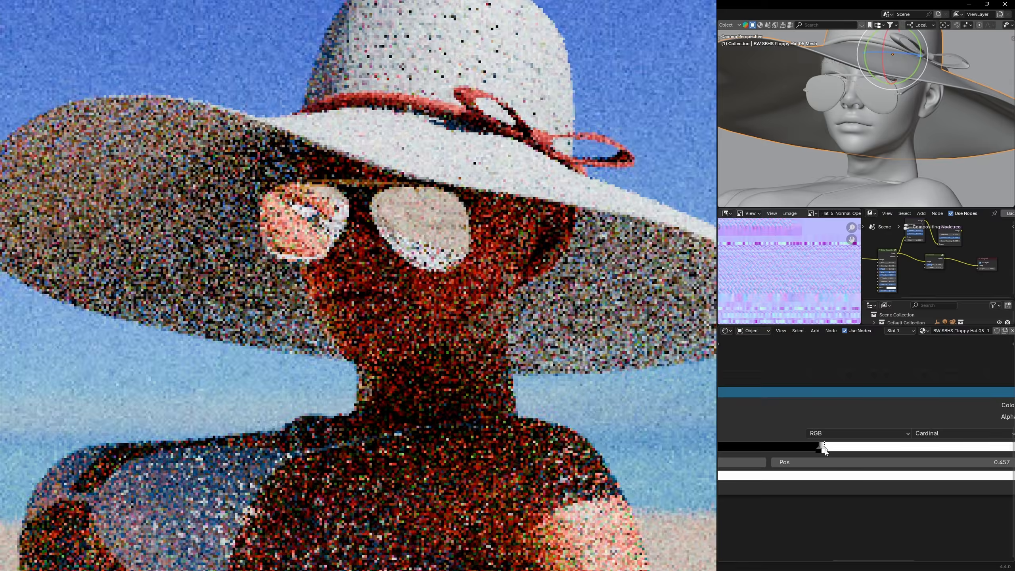
{"action": "left_click", "coordinate": [959, 432]}
{"action": "left_click", "coordinate": [923, 494]}
{"action": "left_click", "coordinate": [959, 433]}
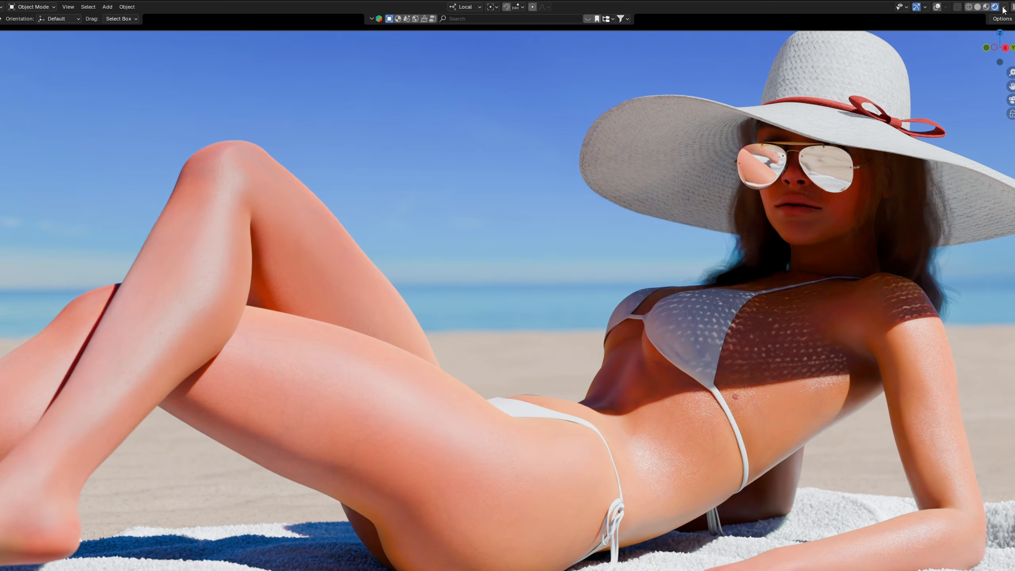
Step: Set the rendered viewport's compositor to Camera and bring the Better Bloom node into view
{"action": "left_click", "coordinate": [1003, 7]}
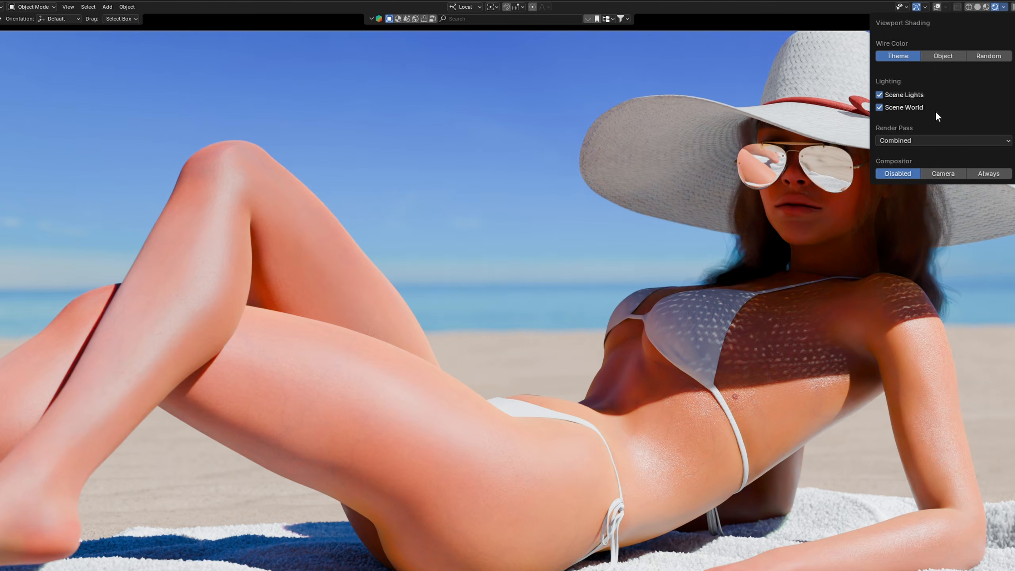
{"action": "left_click", "coordinate": [942, 173]}
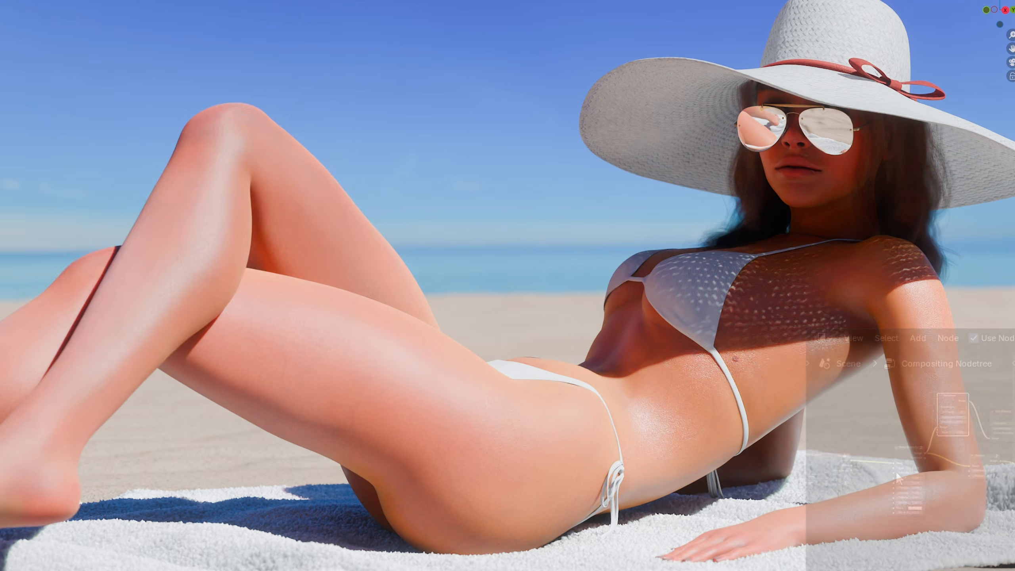
{"action": "scroll", "coordinate": [937, 469], "scroll_direction": "up", "scroll_amount": 2}
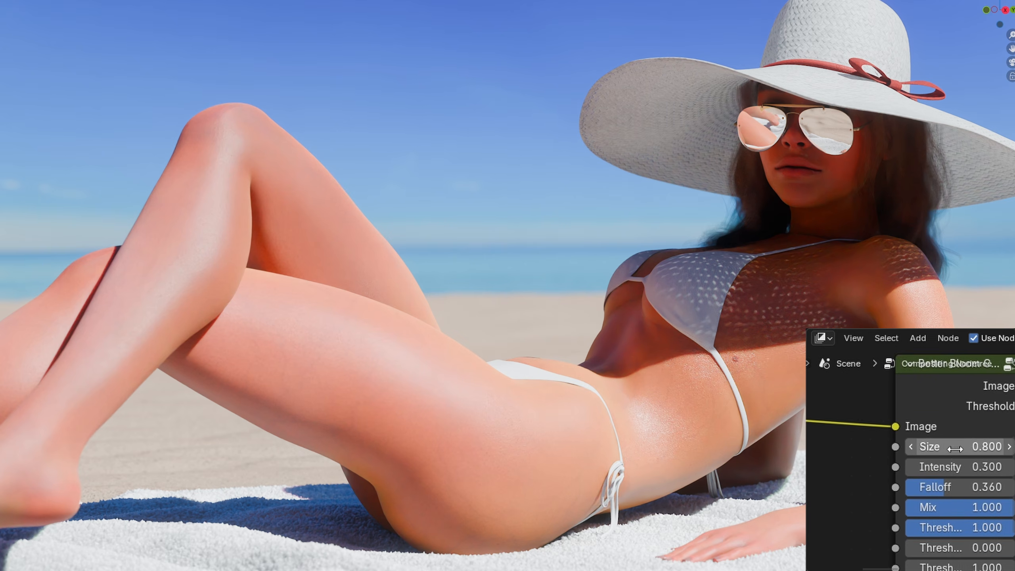
Step: Lower the Size of the Better Bloom compositing node from 0.8 in increments of 0.1
{"action": "left_click", "coordinate": [881, 442]}
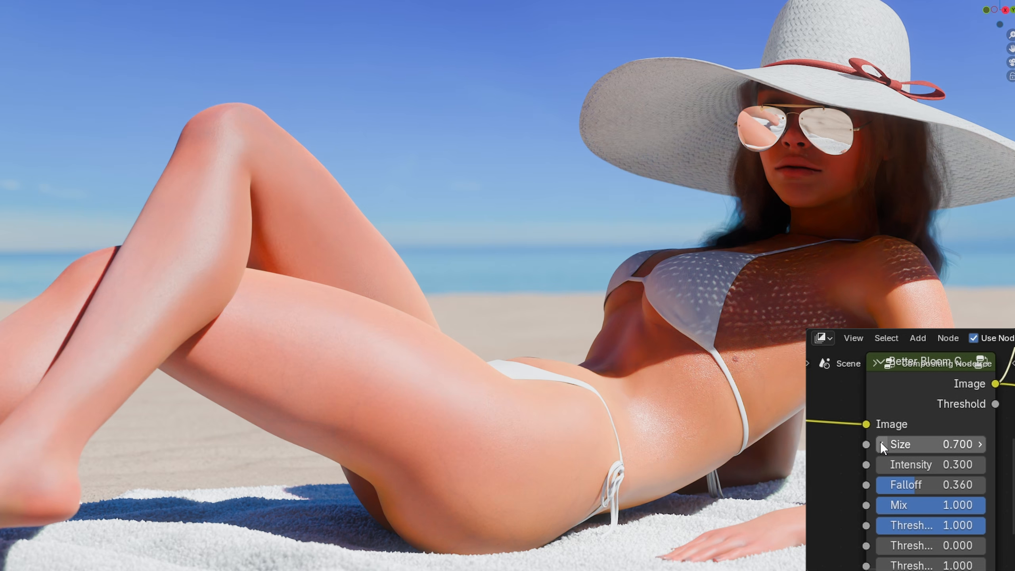
{"action": "left_click", "coordinate": [881, 442]}
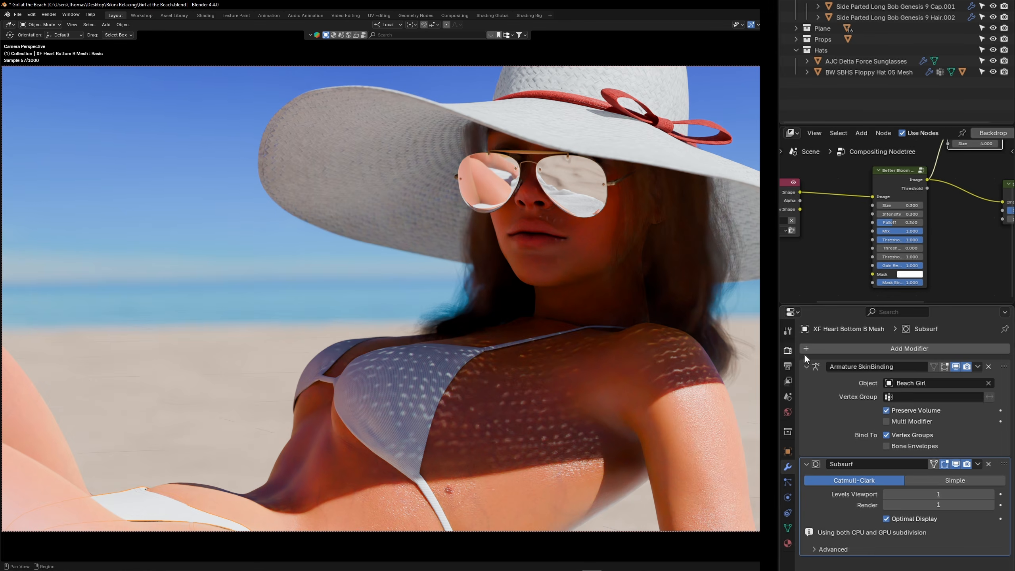
Step: Add a Solidify modifier with a thickness of -0.003 m to the bikini bottom mesh and choose a sculpting brush for it
{"action": "left_click", "coordinate": [841, 348]}
{"action": "type", "text": "s"}
{"action": "key", "text": "Return"}
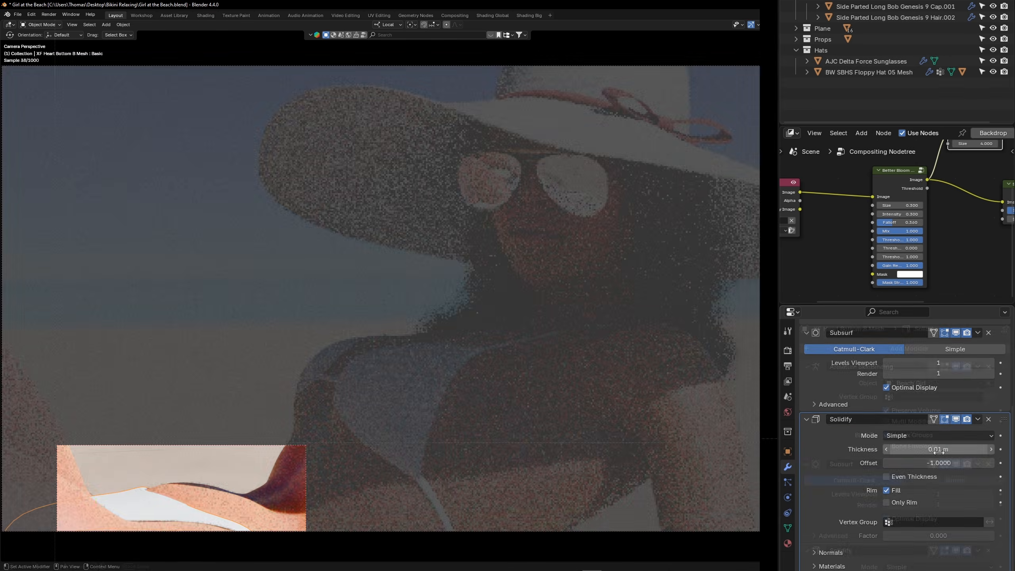
{"action": "mouse_move", "coordinate": [937, 449]}
{"action": "left_mouse_down"}
{"action": "mouse_move", "coordinate": [950, 449]}
{"action": "mouse_move", "coordinate": [924, 448]}
{"action": "left_mouse_up"}
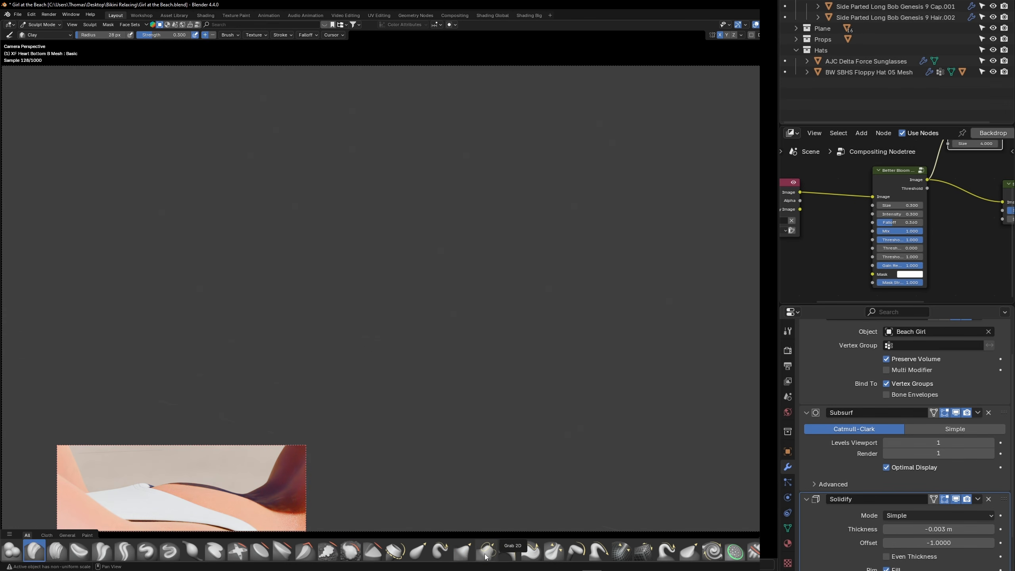
{"action": "left_click", "coordinate": [461, 554]}
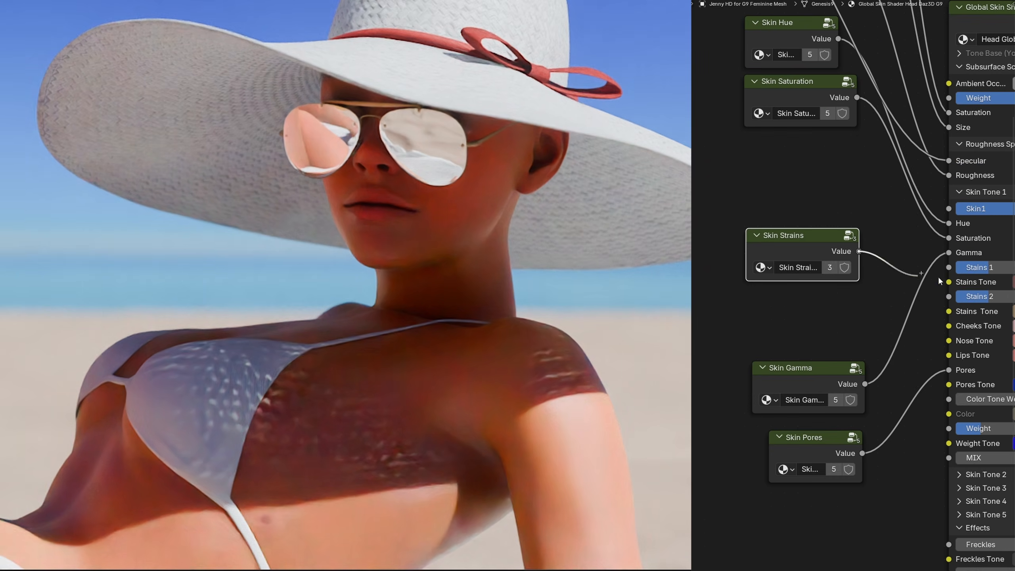
Step: Open the Skin Strains node group and set its internal value to 1
{"action": "key", "text": "Tab"}
{"action": "double_click", "coordinate": [857, 343]}
{"action": "key", "text": "BackSpace"}
{"action": "key", "text": "BackSpace"}
{"action": "key", "text": "Return"}
{"action": "double_click", "coordinate": [863, 345]}
{"action": "type", "text": "1"}
{"action": "key", "text": "Return"}
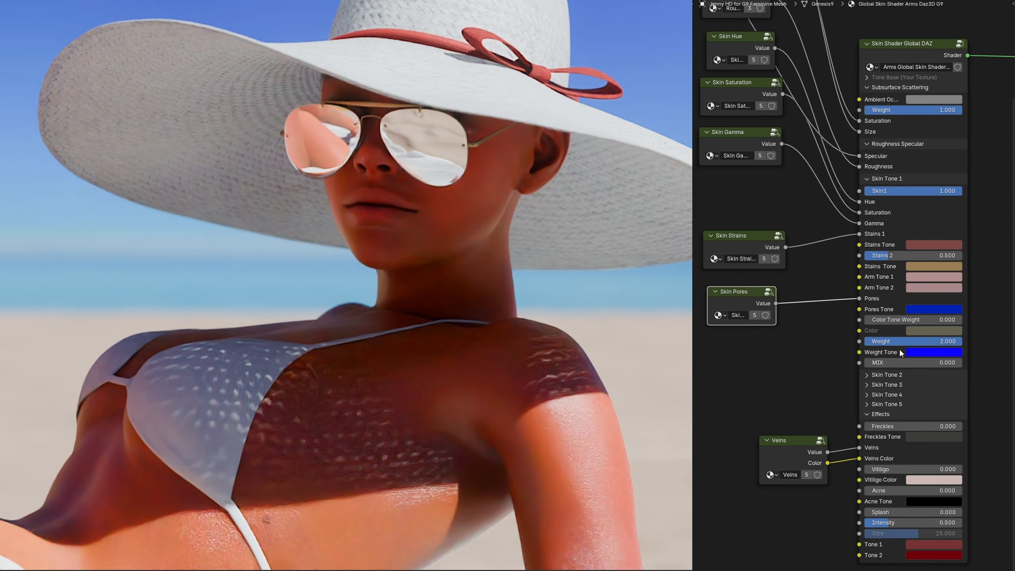
Step: Change the Weight Tone colour of the arms skin shader to saturated red, #FF2D2EFF
{"action": "left_click", "coordinate": [921, 353]}
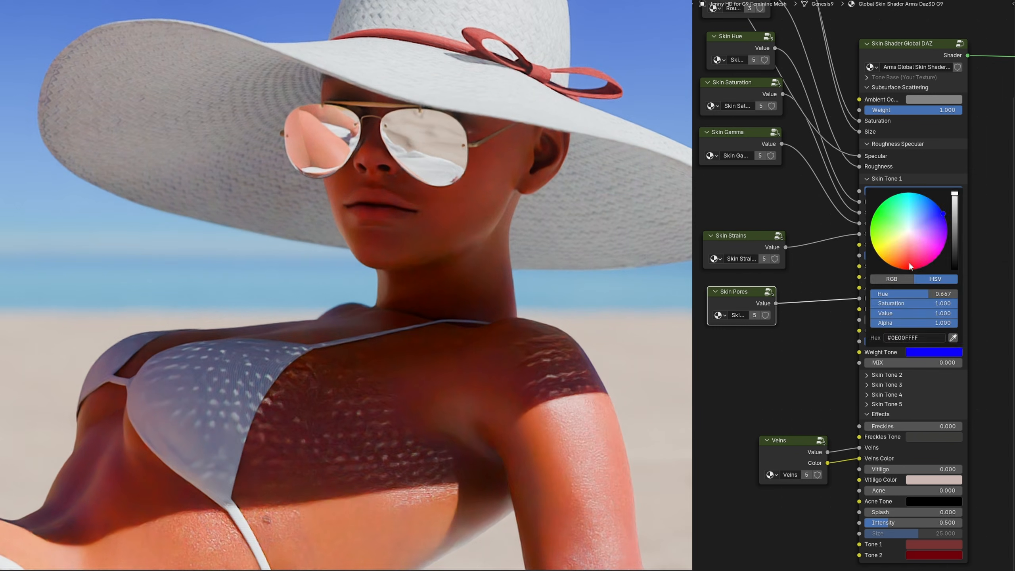
{"action": "left_click", "coordinate": [912, 265]}
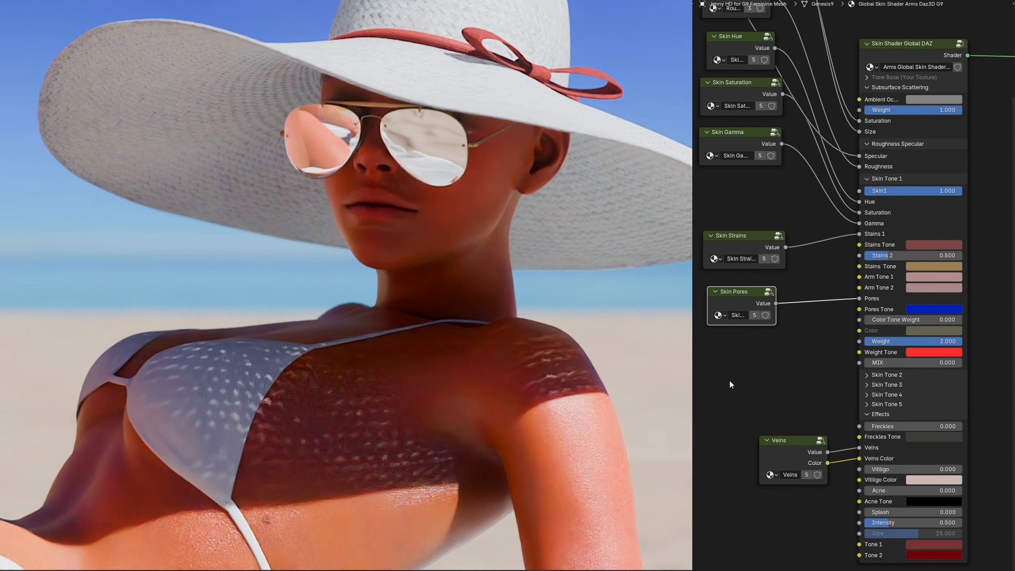
{"action": "left_click", "coordinate": [928, 351]}
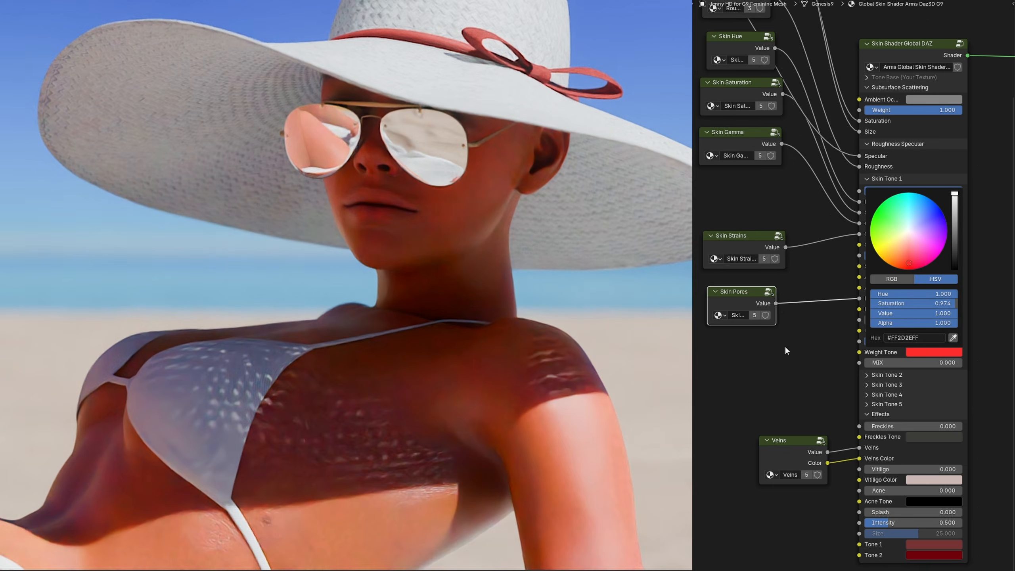
Step: Test lower and higher Skin Tone 1 Weight values inside a render region around the upper arm and chest, undoing the last change
{"action": "left_click_drag", "start_coordinate": [918, 341], "coordinate": [839, 341]}
{"action": "key", "text": "ctrl+b"}
{"action": "left_click_drag", "start_coordinate": [355, 292], "coordinate": [691, 569]}
{"action": "left_click_drag", "start_coordinate": [909, 341], "coordinate": [963, 343]}
{"action": "key", "text": "ctrl+z"}
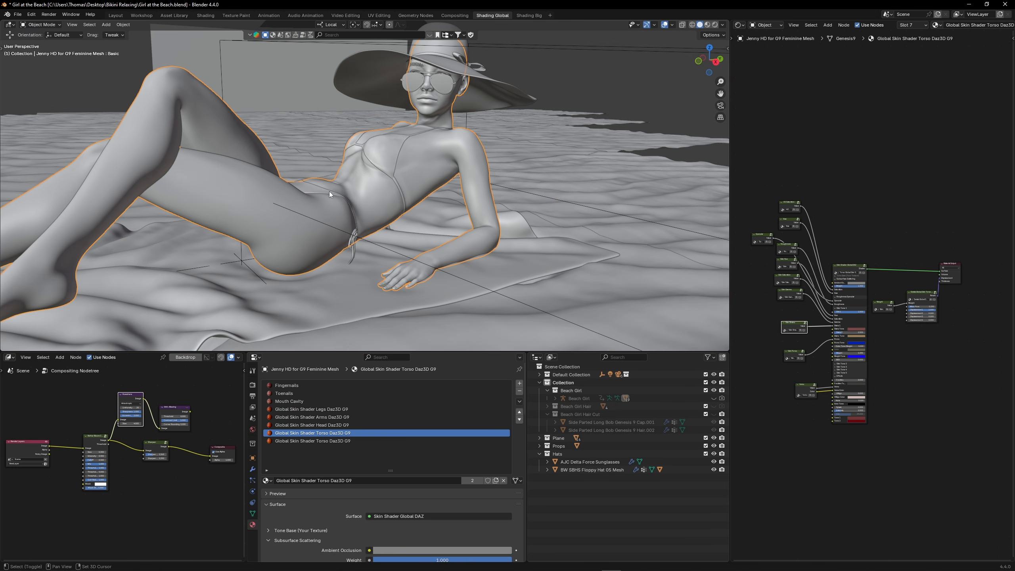
Step: Select the bikini bottom, bikini top and body meshes together and export them in OBJ format
{"action": "left_click", "coordinate": [334, 185]}
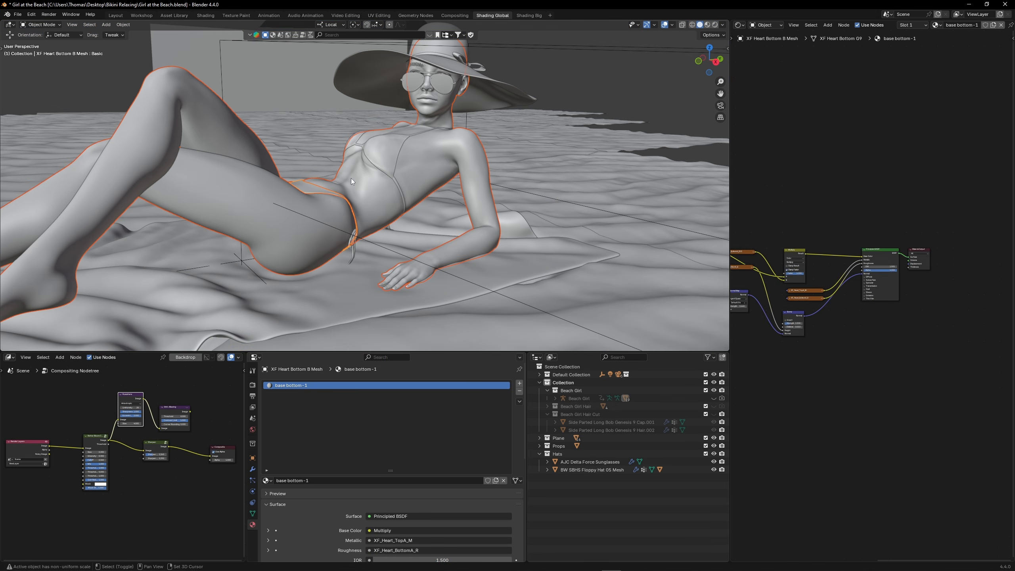
{"action": "left_click", "coordinate": [377, 167]}
{"action": "left_click", "coordinate": [363, 187]}
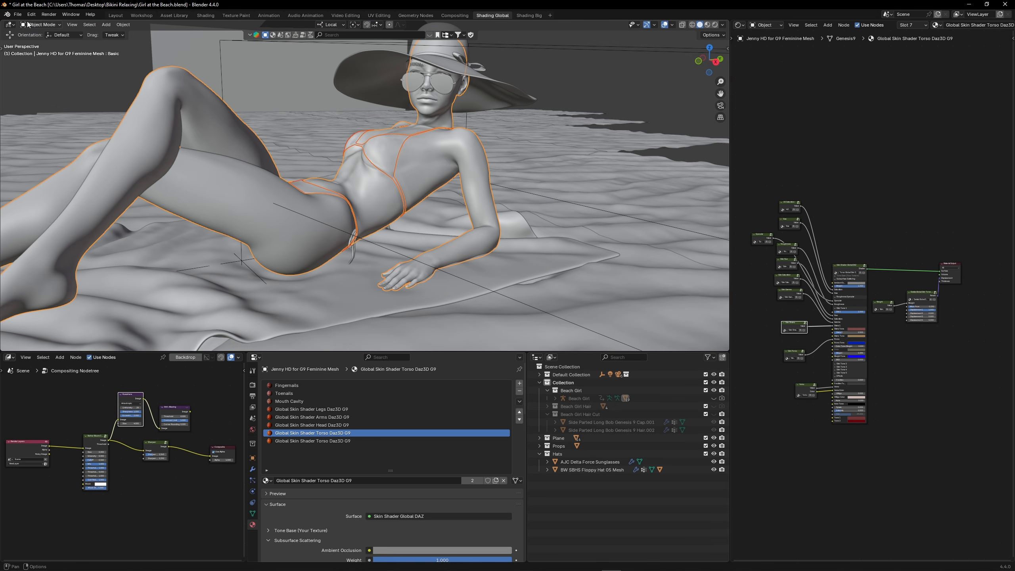
{"action": "left_click", "coordinate": [18, 14]}
{"action": "mouse_move", "coordinate": [48, 135]}
{"action": "left_click", "coordinate": [136, 176]}
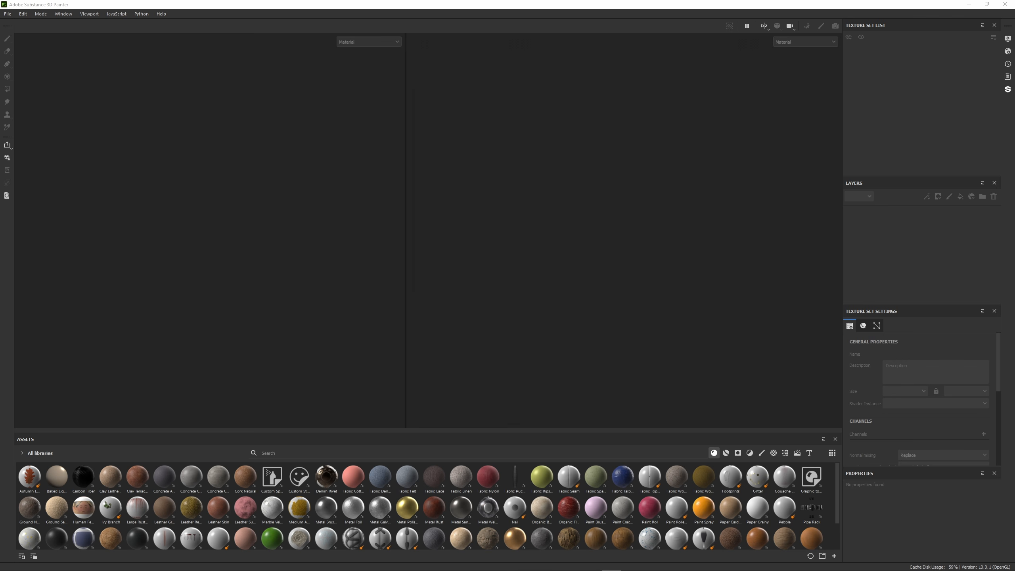
Step: In Substance 3D Painter, create a new project from Girl at the Beach.obj with a document resolution of 4096
{"action": "left_click_drag", "start_coordinate": [1000, 224], "coordinate": [259, 194]}
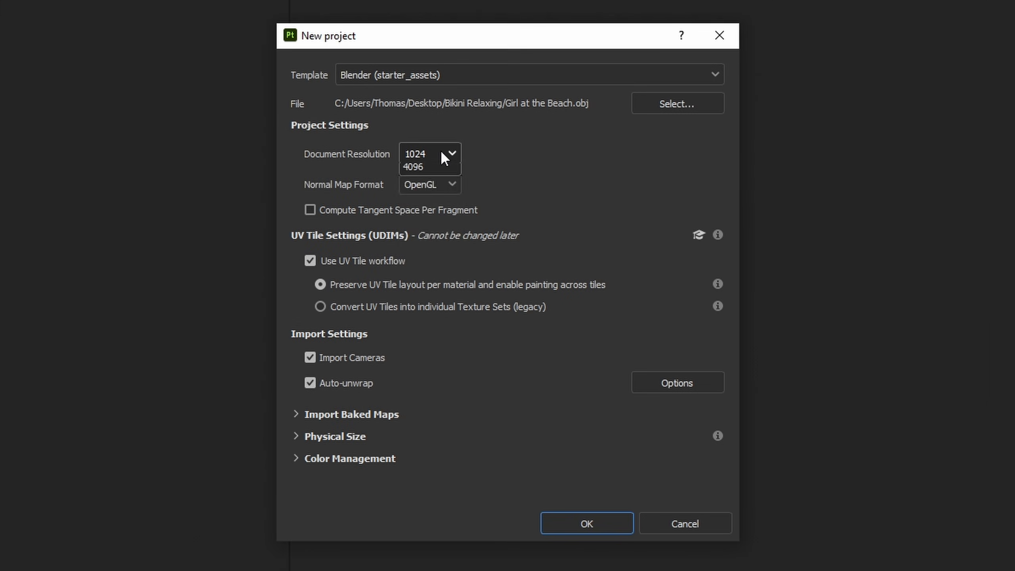
{"action": "left_click", "coordinate": [477, 223]}
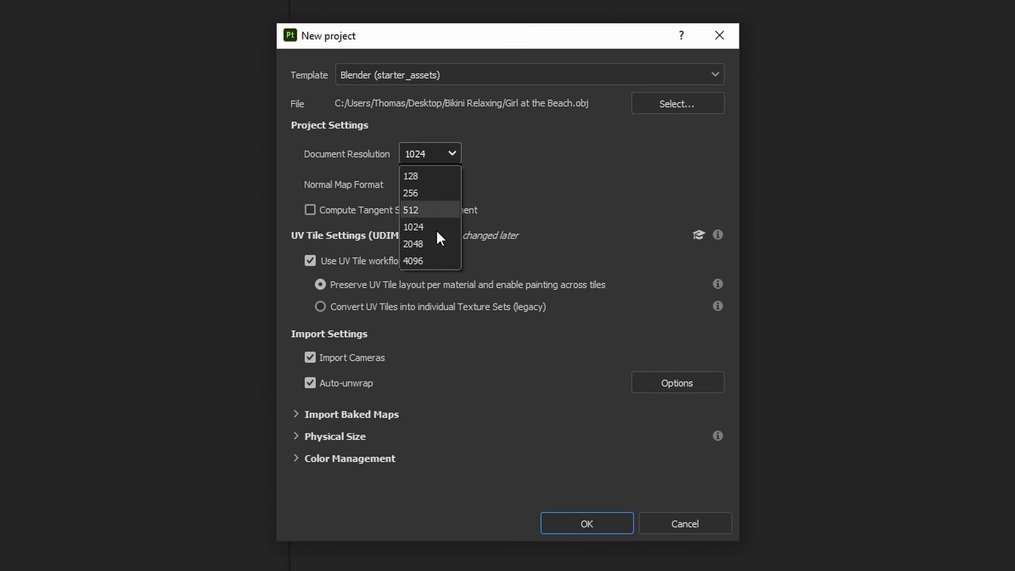
{"action": "left_click", "coordinate": [426, 261]}
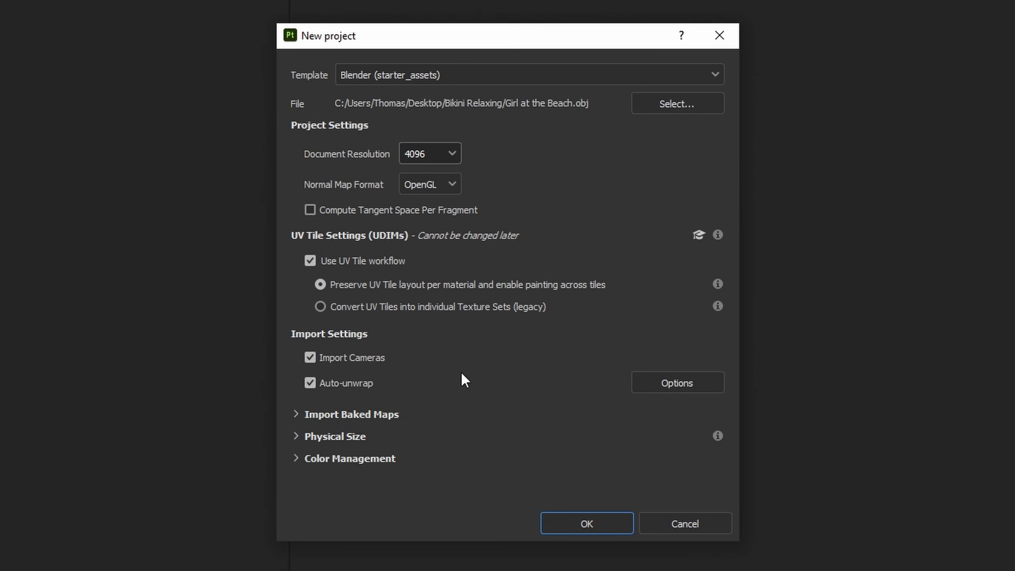
{"action": "left_click", "coordinate": [612, 521]}
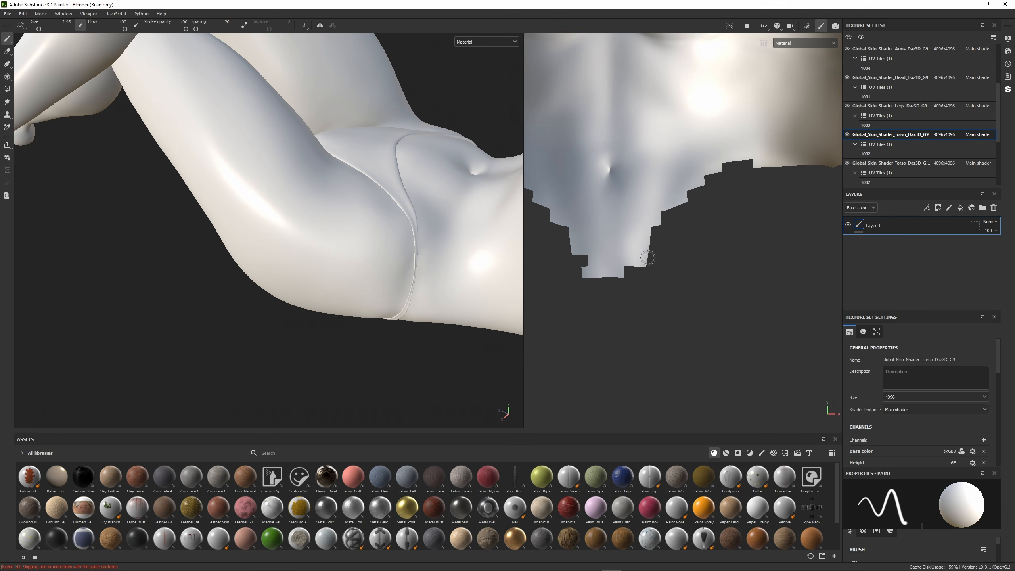
Step: Brush over the torso's lower edge in the UV view and the hip in the 3D view as a test
{"action": "mouse_move", "coordinate": [648, 258]}
{"action": "left_mouse_down"}
{"action": "mouse_move", "coordinate": [686, 182]}
{"action": "mouse_move", "coordinate": [759, 154]}
{"action": "mouse_move", "coordinate": [647, 224]}
{"action": "left_mouse_up"}
{"action": "mouse_move", "coordinate": [422, 250]}
{"action": "left_mouse_down"}
{"action": "mouse_move", "coordinate": [418, 282]}
{"action": "mouse_move", "coordinate": [404, 144]}
{"action": "mouse_move", "coordinate": [412, 229]}
{"action": "left_mouse_up"}
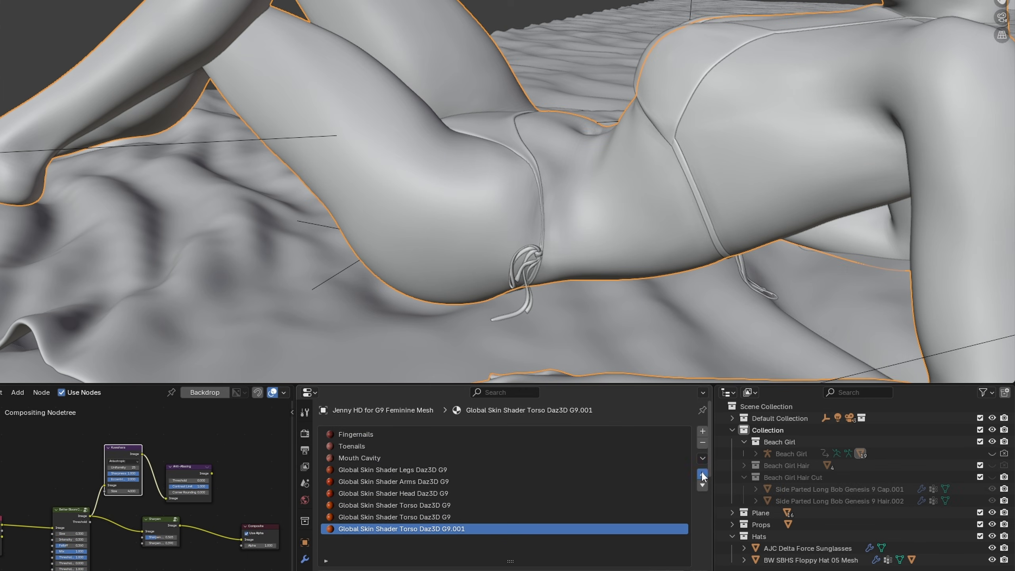
Step: Switch to Blender and remove a duplicate torso material slot from the body mesh
{"action": "left_click", "coordinate": [702, 443]}
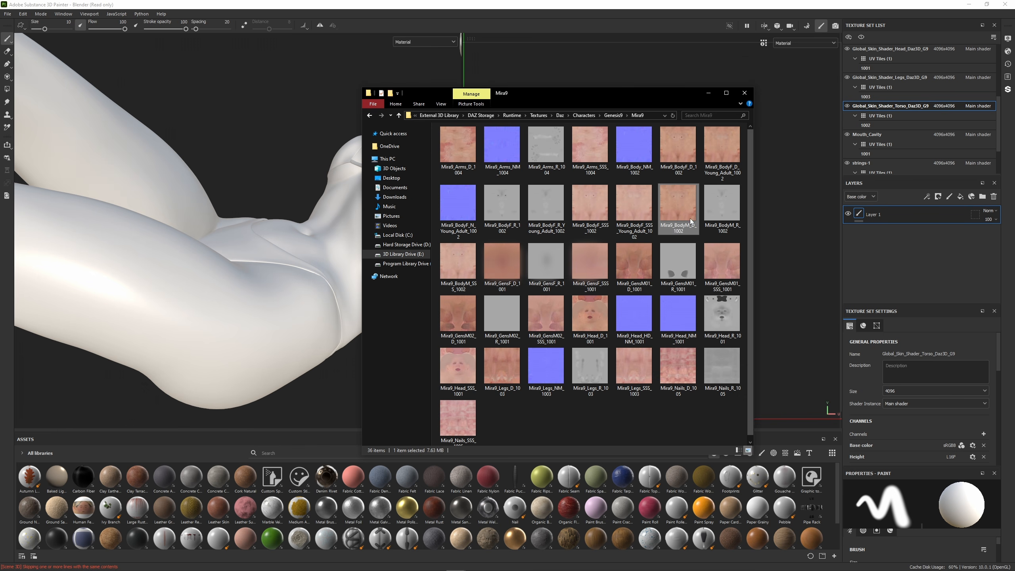
Step: In Substance 3D Painter, add the Mira9_BodyM_D_1002 image from the Mira9 folder as the torso's base colour fill layer
{"action": "left_click_drag", "start_coordinate": [676, 206], "coordinate": [872, 244]}
{"action": "left_click", "coordinate": [879, 249]}
{"action": "left_click", "coordinate": [627, 48]}
{"action": "scroll", "coordinate": [362, 149], "scroll_direction": "down", "scroll_amount": 4}
{"action": "middle_click_drag", "start_coordinate": [362, 149], "coordinate": [309, 164], "text": "alt"}
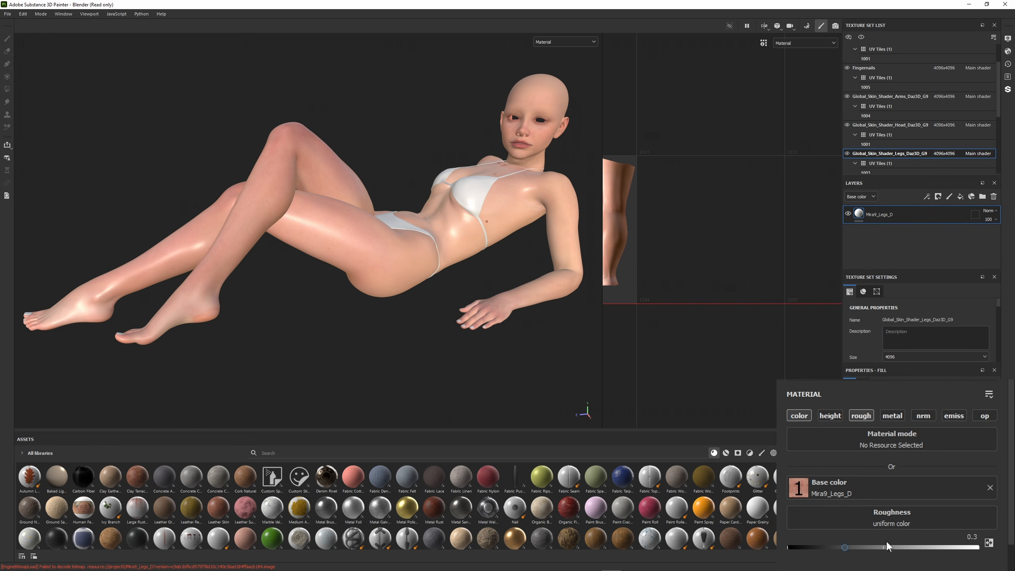
Step: Select the torso texture set and set the roughness of its Mira9_BodyM_D fill to 1
{"action": "scroll", "coordinate": [912, 140], "scroll_direction": "down", "scroll_amount": 2}
{"action": "left_click", "coordinate": [890, 106]}
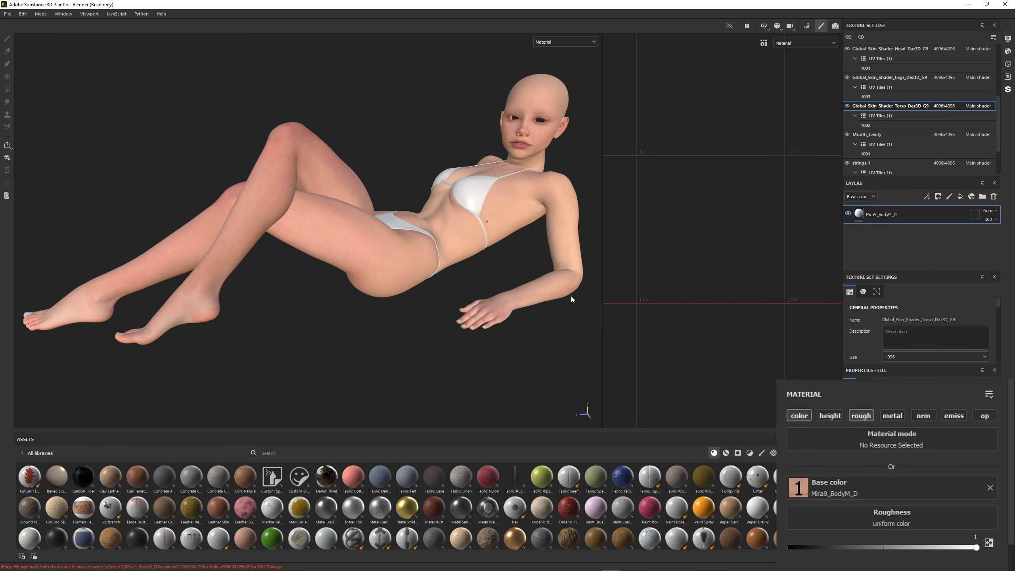
{"action": "scroll", "coordinate": [483, 189], "scroll_direction": "up", "scroll_amount": 3}
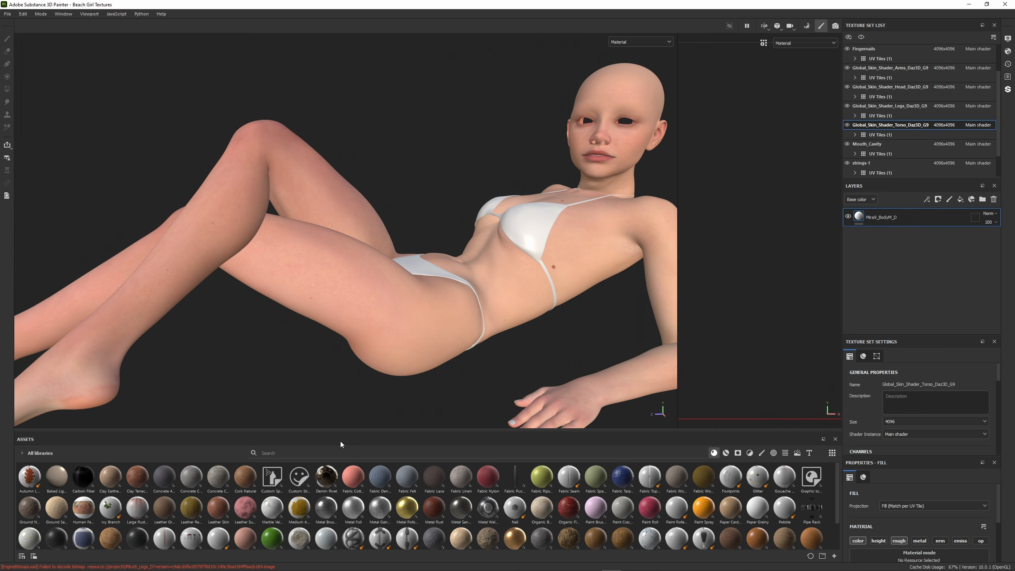
Step: Search the assets for Sand and place the Ground Sand material above the Mira9_BodyM_D layer on the torso
{"action": "left_click", "coordinate": [322, 451]}
{"action": "type", "text": "Sa"}
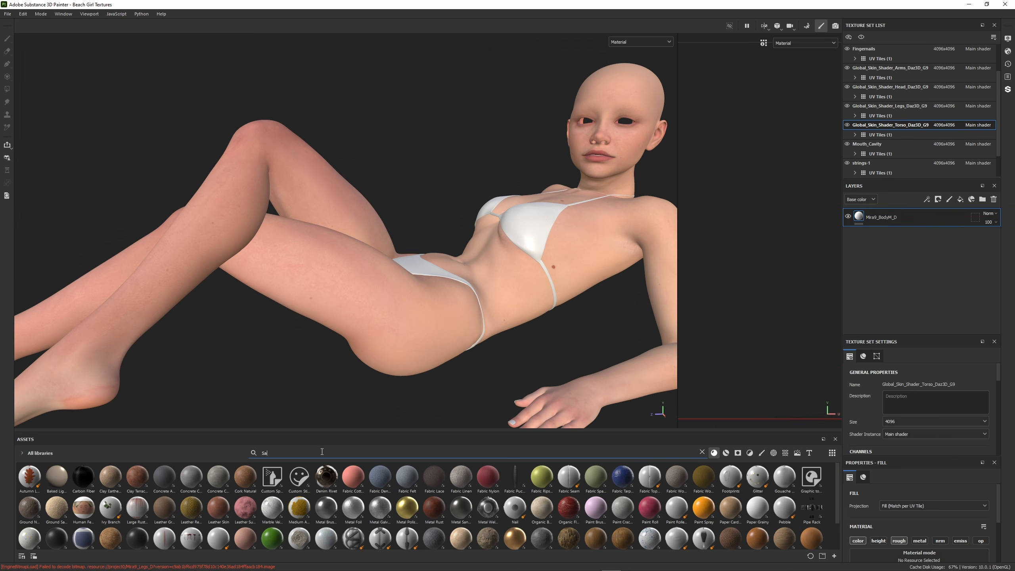
{"action": "type", "text": "nd"}
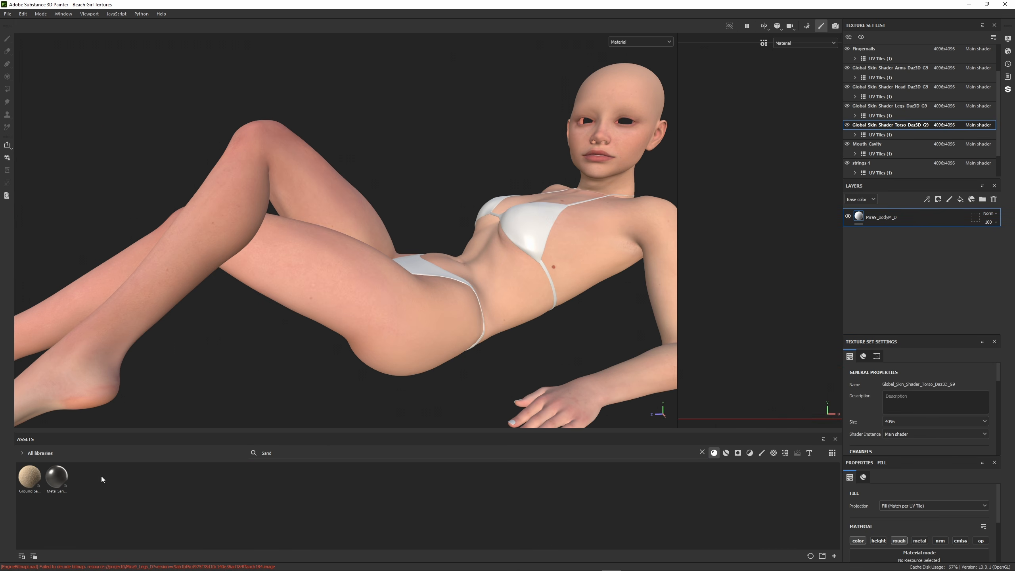
{"action": "left_click_drag", "start_coordinate": [29, 479], "coordinate": [907, 209]}
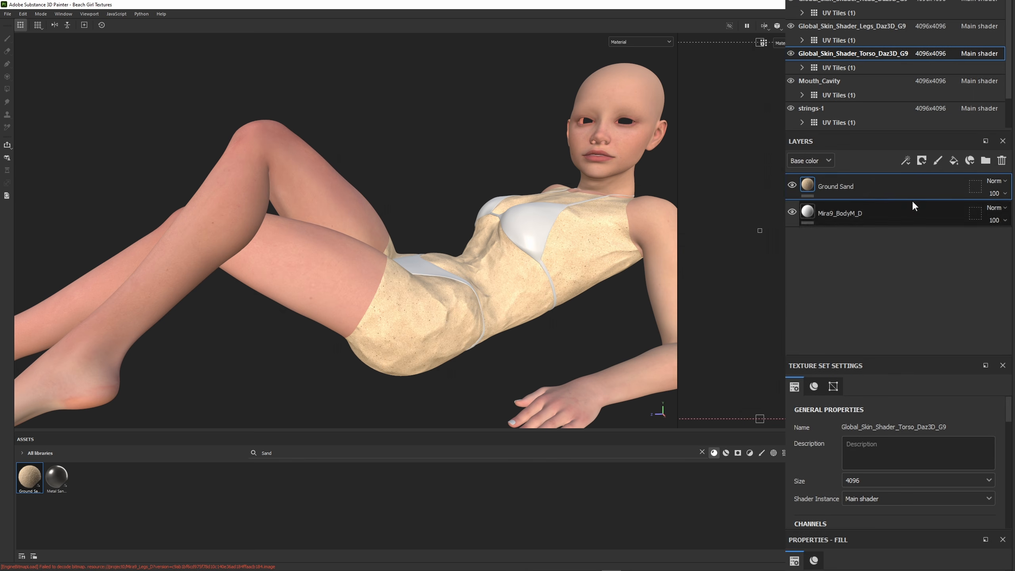
Step: Move the Ground Sand layer into a new folder and give the folder a black mask
{"action": "left_click", "coordinate": [990, 161]}
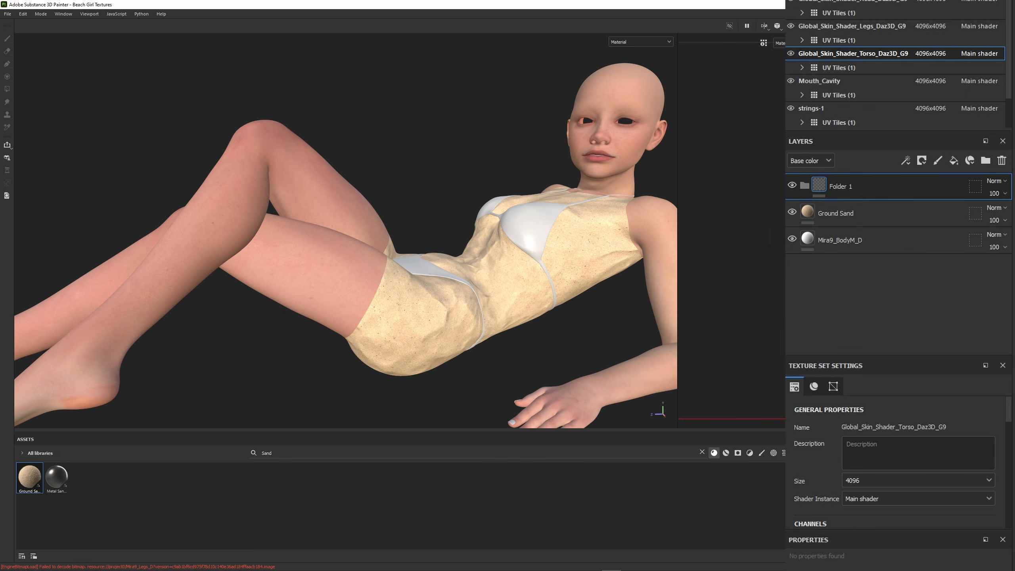
{"action": "left_click_drag", "start_coordinate": [897, 212], "coordinate": [921, 185]}
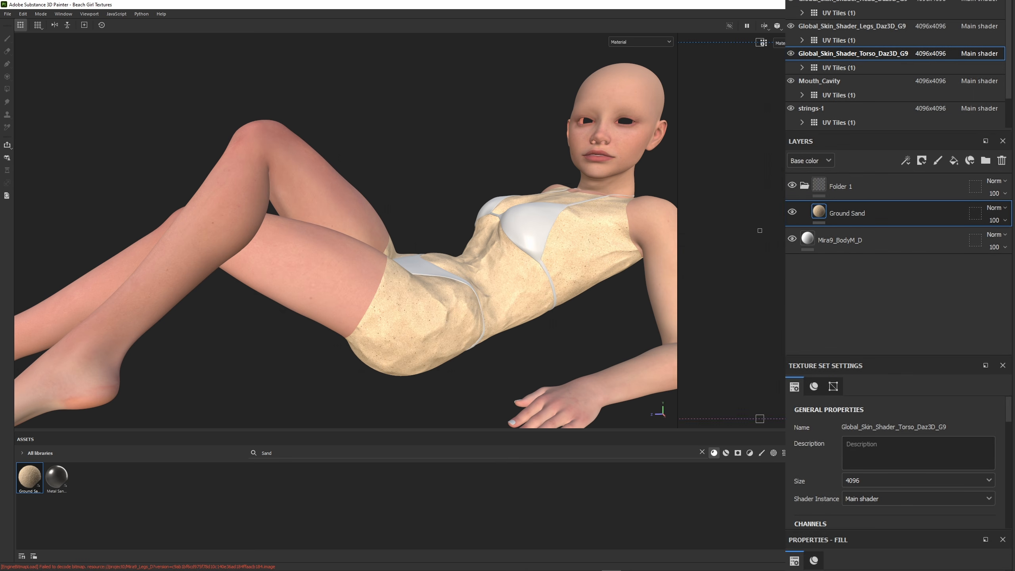
{"action": "right_click", "coordinate": [857, 313]}
{"action": "left_click", "coordinate": [942, 21]}
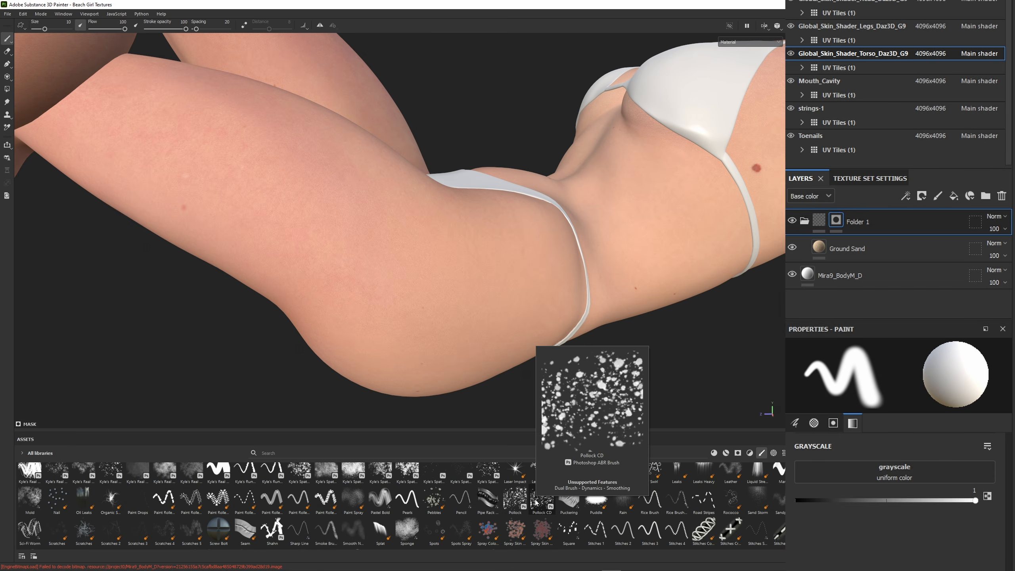
Step: Try painting sand on the hip through the folder mask with the Kyle's spatter and Ink Splatter brushes, undoing the strokes
{"action": "scroll", "coordinate": [515, 504], "scroll_direction": "up", "scroll_amount": 2}
{"action": "left_click", "coordinate": [299, 531]}
{"action": "right_click_drag", "start_coordinate": [487, 295], "coordinate": [444, 294], "text": "ctrl"}
{"action": "left_click_drag", "start_coordinate": [444, 280], "coordinate": [481, 290]}
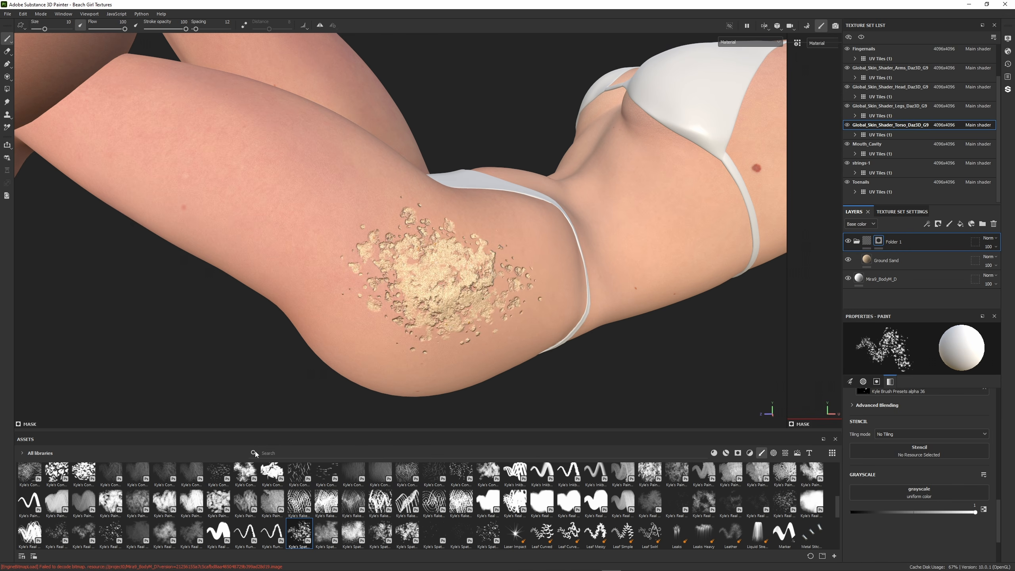
{"action": "mouse_move", "coordinate": [438, 284]}
{"action": "left_mouse_down"}
{"action": "mouse_move", "coordinate": [463, 278]}
{"action": "mouse_move", "coordinate": [444, 288]}
{"action": "left_mouse_up"}
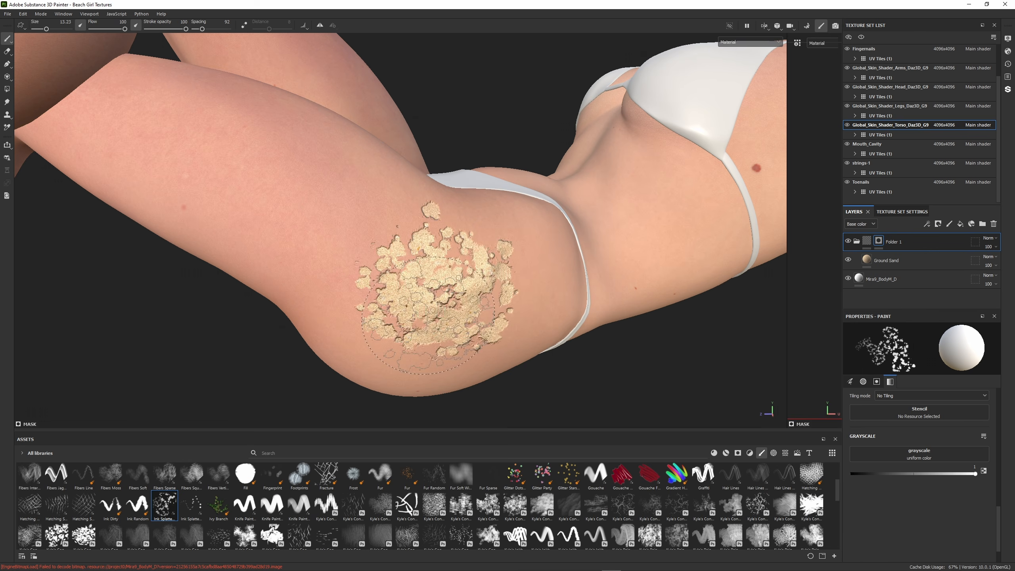
{"action": "key", "text": "ctrl+z"}
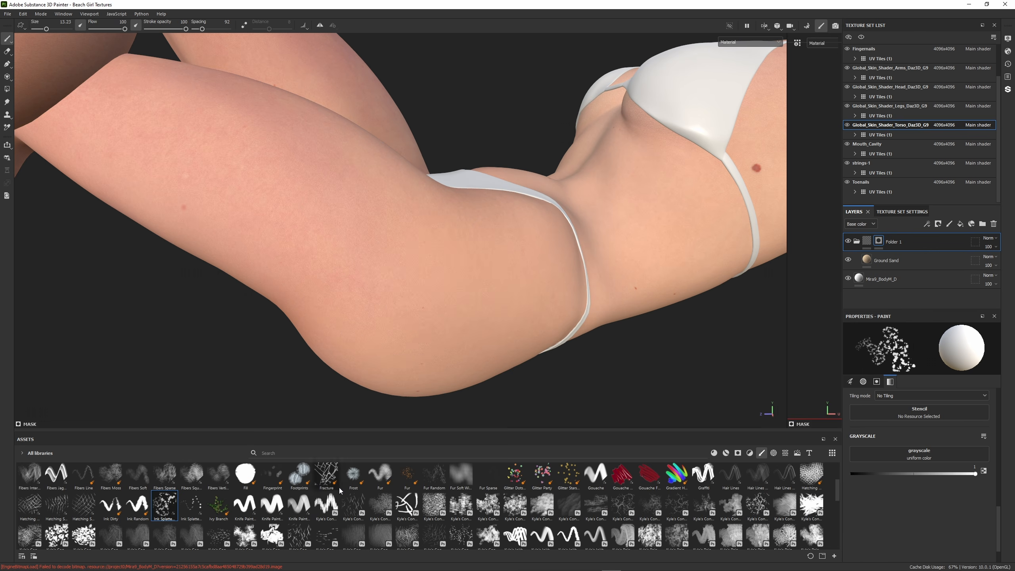
Step: Paint sand over the hip and waist on the folder mask with the Dirt 1 brush
{"action": "scroll", "coordinate": [305, 482], "scroll_direction": "up", "scroll_amount": 2}
{"action": "left_click", "coordinate": [353, 508]}
{"action": "mouse_move", "coordinate": [453, 294]}
{"action": "left_mouse_down"}
{"action": "mouse_move", "coordinate": [400, 316]}
{"action": "mouse_move", "coordinate": [661, 270]}
{"action": "mouse_move", "coordinate": [519, 280]}
{"action": "left_mouse_up"}
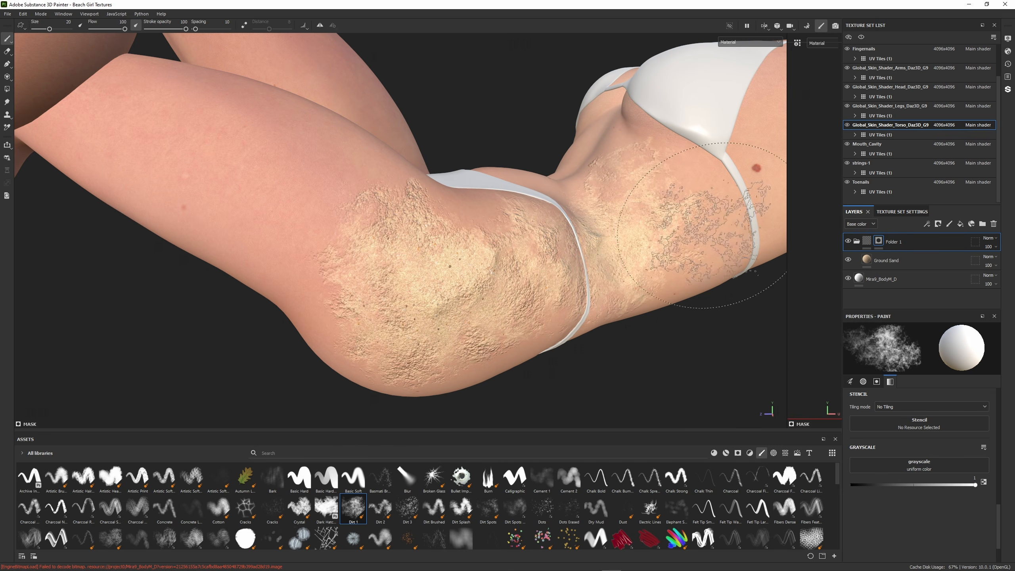
Step: Apply the preset with Sand Color Variation 0.3 and Pebbles Density 0.95 to the Ground Sand layer and set its Wetness to 0
{"action": "left_click", "coordinate": [925, 259]}
{"action": "scroll", "coordinate": [929, 474], "scroll_direction": "down", "scroll_amount": 2}
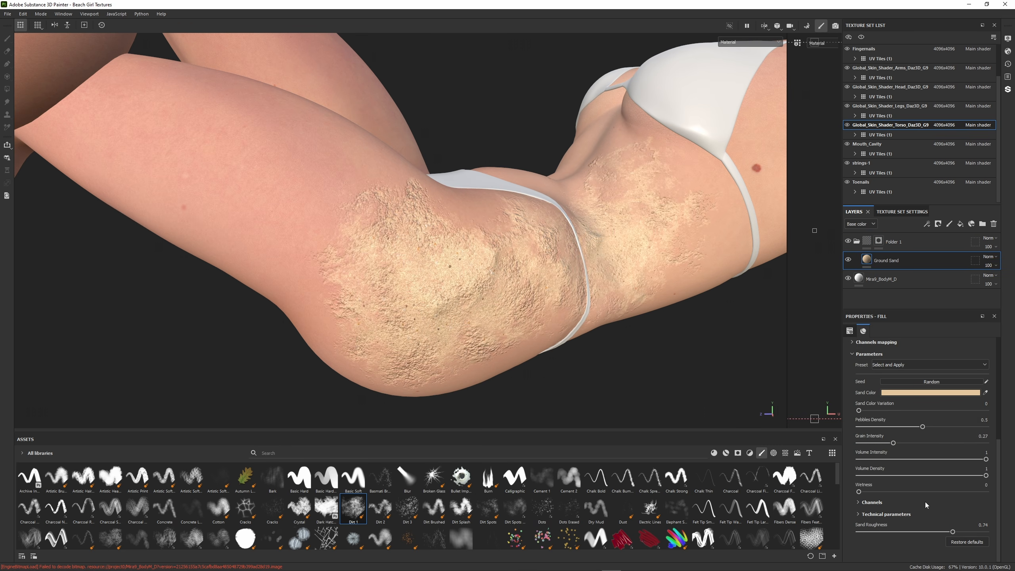
{"action": "left_click", "coordinate": [955, 364]}
{"action": "left_click", "coordinate": [931, 378]}
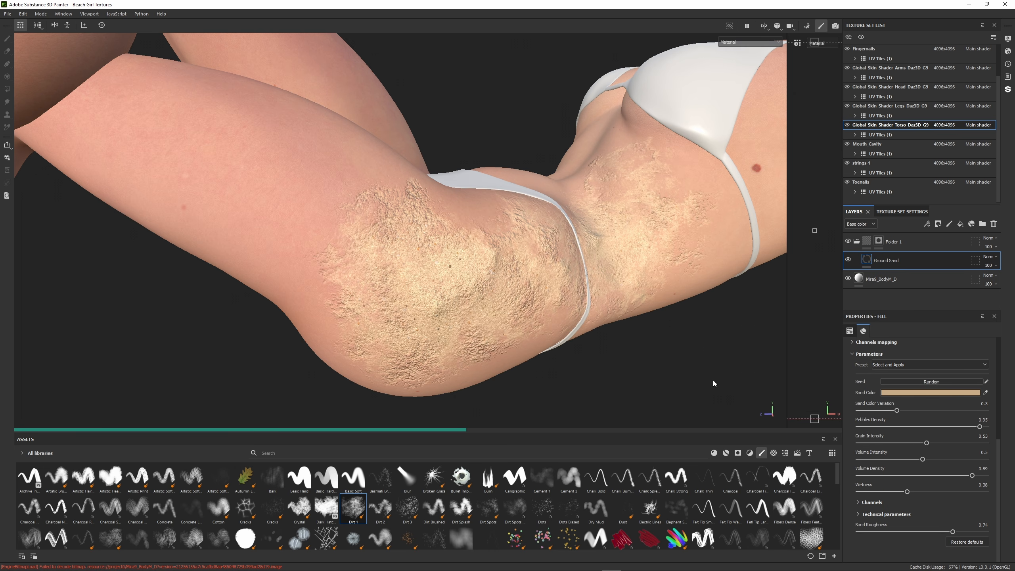
{"action": "left_click_drag", "start_coordinate": [906, 492], "coordinate": [783, 413]}
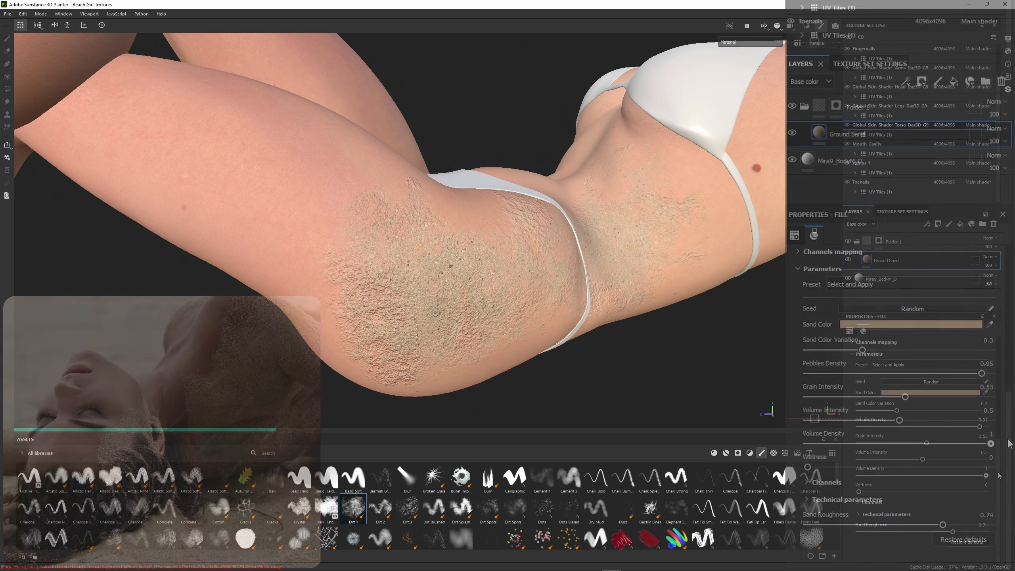
Step: Lower the Ground Sand layer's Volume Intensity and Grain Intensity and reduce its Sand Color Variation to about 0.09
{"action": "left_click_drag", "start_coordinate": [899, 419], "coordinate": [831, 420]}
{"action": "left_click_drag", "start_coordinate": [861, 349], "coordinate": [824, 350]}
{"action": "left_click_drag", "start_coordinate": [905, 397], "coordinate": [873, 420]}
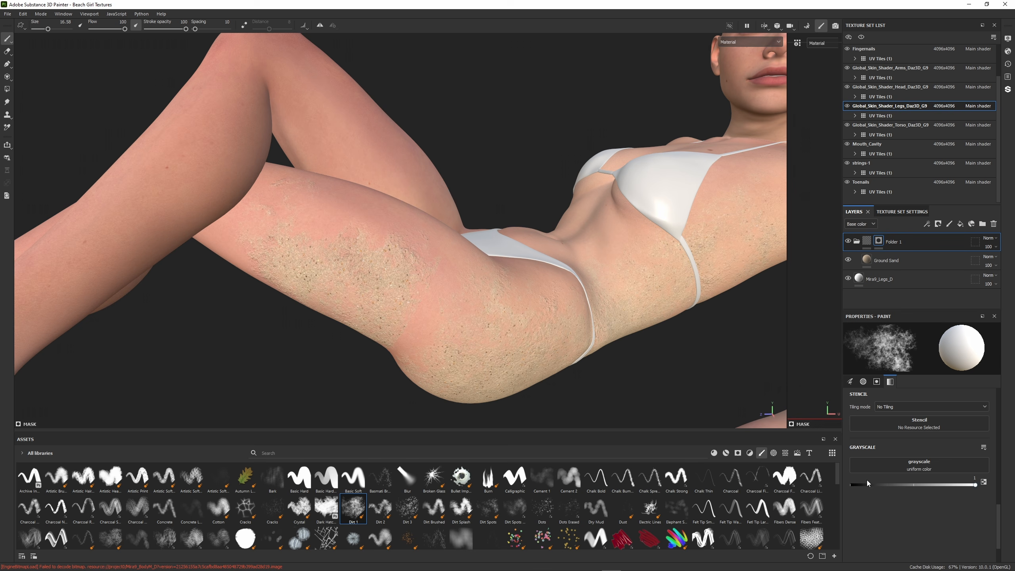
Step: Paint sand over the thighs, calves and feet on the Legs folder mask with the Dirt 1 brush, alternating between white and black
{"action": "key", "text": "x"}
{"action": "left_click", "coordinate": [359, 252]}
{"action": "mouse_move", "coordinate": [332, 258]}
{"action": "left_mouse_down", "text": "alt"}
{"action": "mouse_move", "coordinate": [321, 222]}
{"action": "mouse_move", "coordinate": [297, 262]}
{"action": "mouse_move", "coordinate": [469, 316]}
{"action": "mouse_move", "coordinate": [504, 300]}
{"action": "left_mouse_up", "text": "alt"}
{"action": "left_click_drag", "start_coordinate": [852, 485], "coordinate": [976, 484]}
{"action": "middle_click_drag", "start_coordinate": [280, 240], "coordinate": [419, 180], "text": "alt"}
{"action": "mouse_move", "coordinate": [275, 200]}
{"action": "left_mouse_down"}
{"action": "mouse_move", "coordinate": [363, 176]}
{"action": "mouse_move", "coordinate": [375, 208]}
{"action": "mouse_move", "coordinate": [443, 192]}
{"action": "left_mouse_up"}
{"action": "mouse_move", "coordinate": [443, 192]}
{"action": "left_mouse_down"}
{"action": "mouse_move", "coordinate": [405, 226]}
{"action": "mouse_move", "coordinate": [271, 261]}
{"action": "left_mouse_up"}
{"action": "key", "text": "x"}
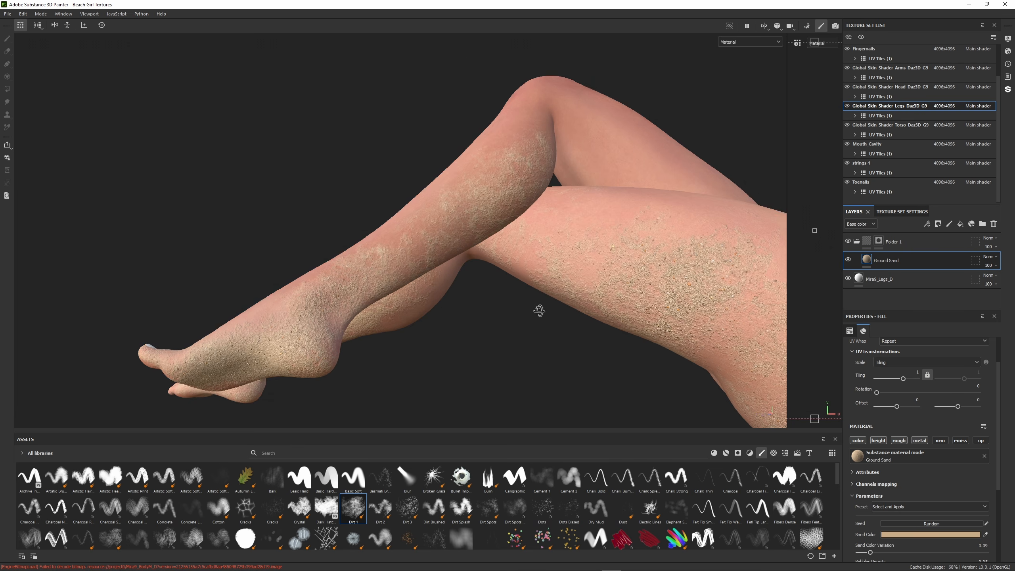
{"action": "left_click_drag", "start_coordinate": [539, 308], "coordinate": [617, 334], "text": "alt"}
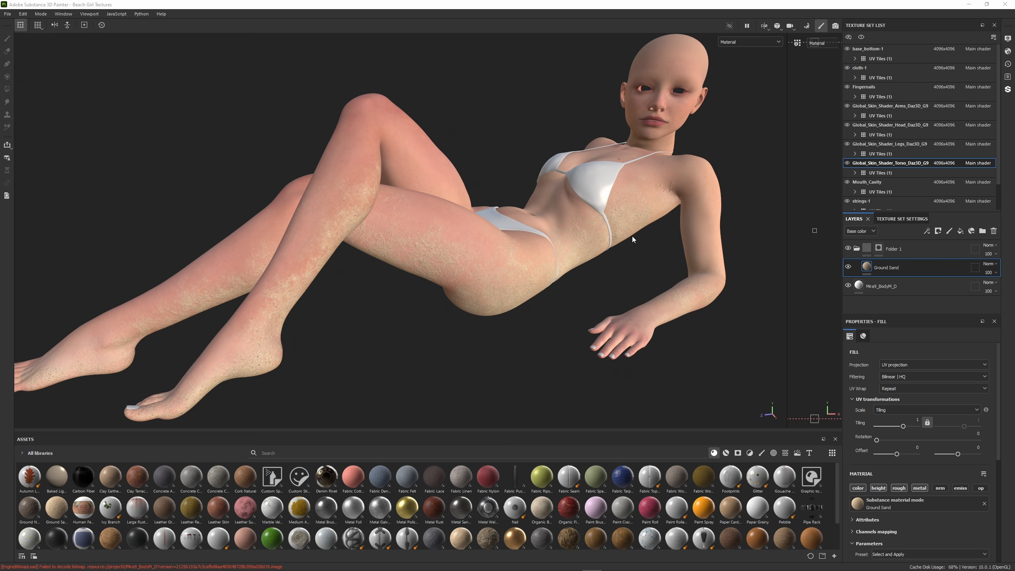
Step: Hide the base skin fill layer in the Torso, Legs and Arms texture sets so only the sand remains
{"action": "left_click", "coordinate": [848, 285]}
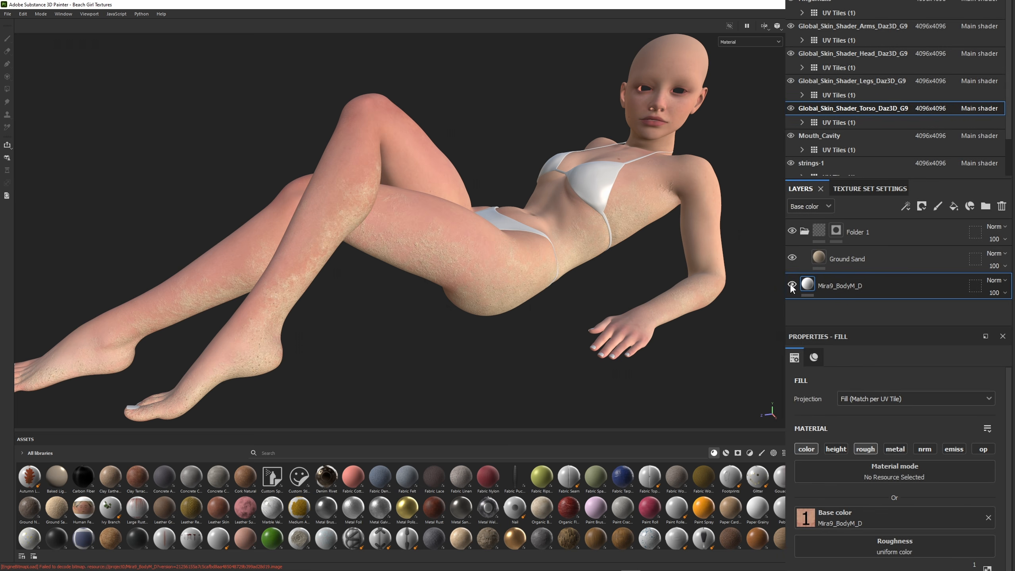
{"action": "left_click", "coordinate": [876, 80]}
{"action": "left_click", "coordinate": [791, 284]}
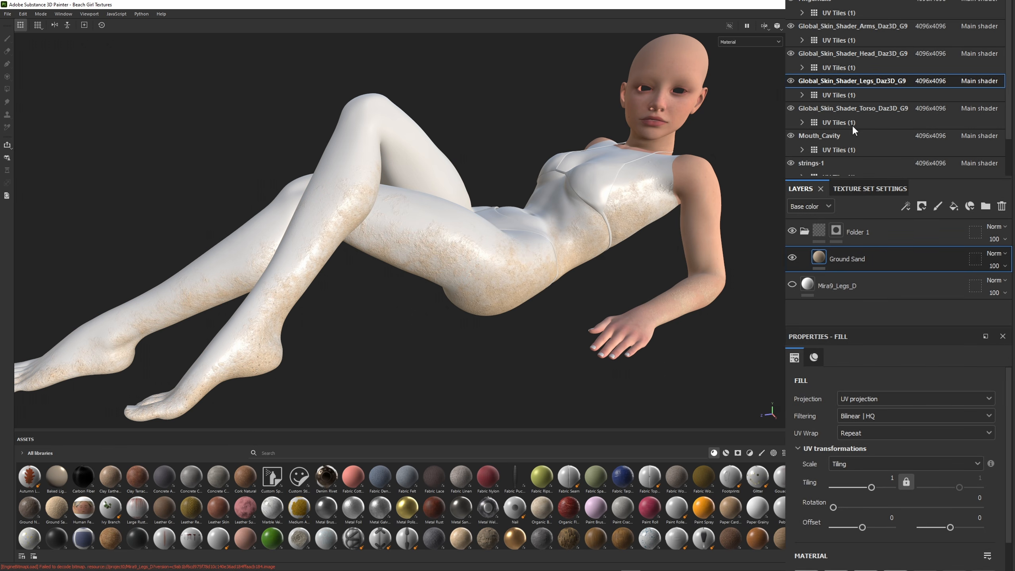
{"action": "left_click", "coordinate": [869, 26]}
{"action": "left_click", "coordinate": [791, 284]}
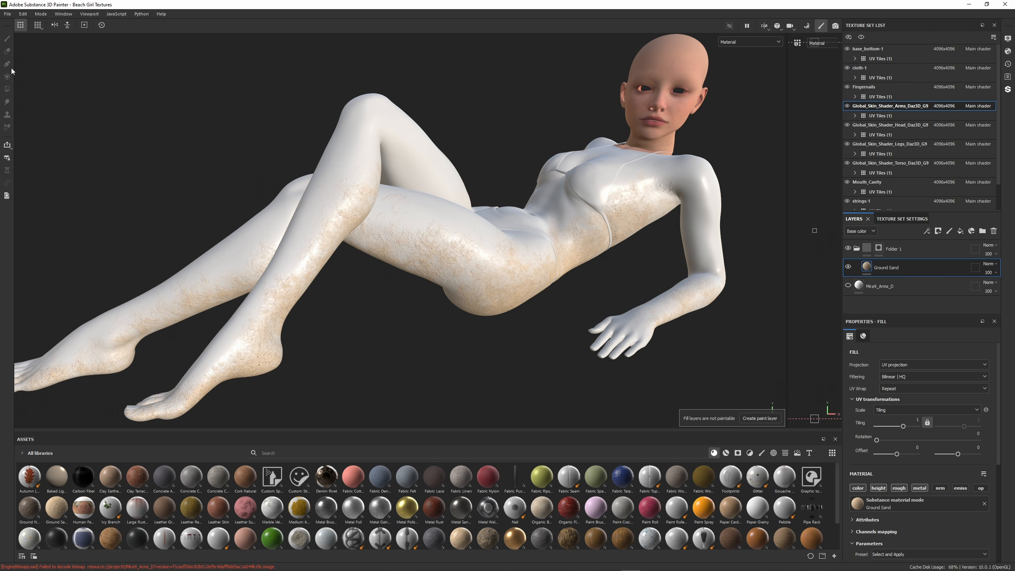
Step: Open the texture export and include only the Arms, Legs and Torso skin texture sets
{"action": "left_click", "coordinate": [7, 15]}
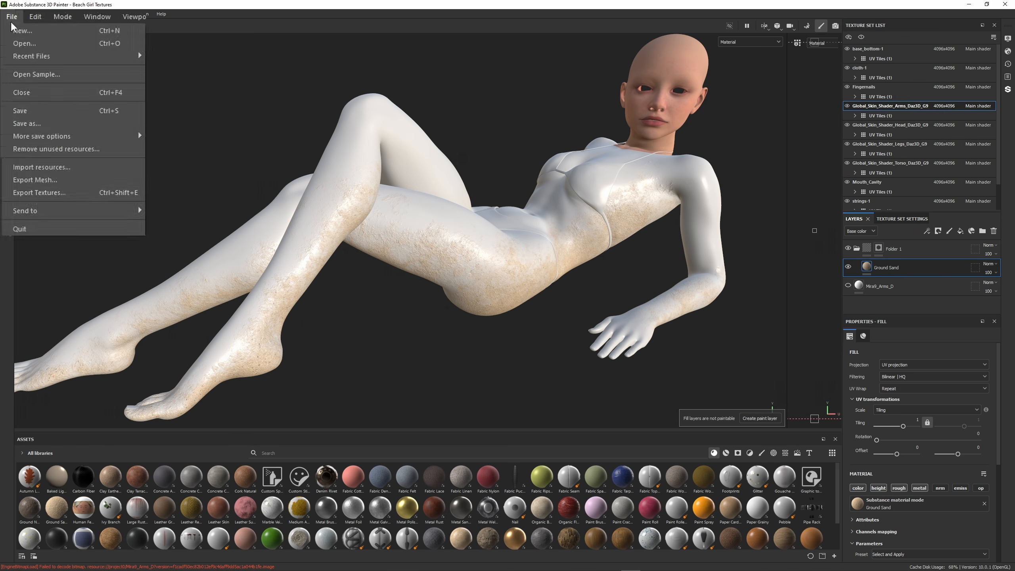
{"action": "left_click", "coordinate": [37, 192]}
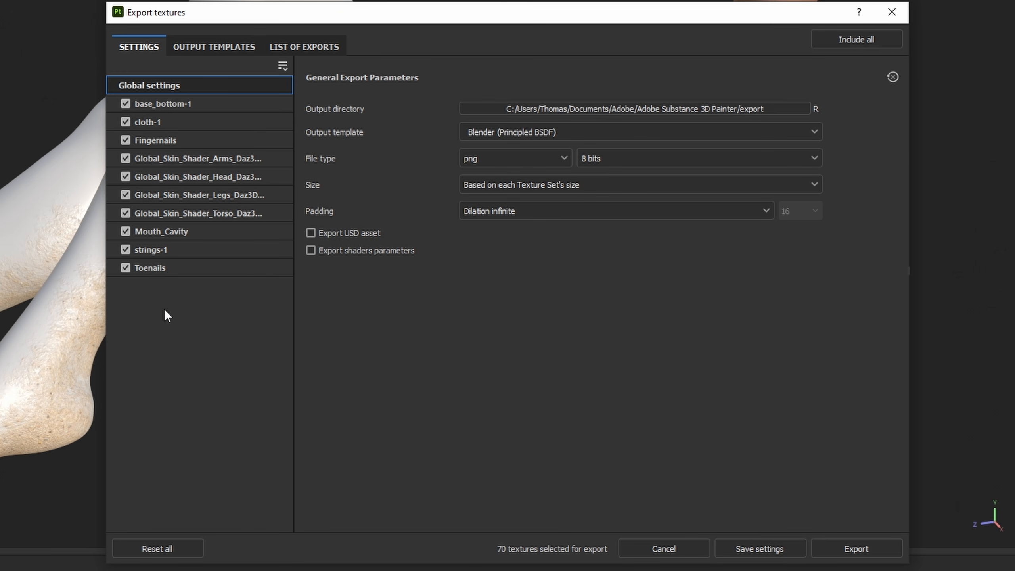
{"action": "left_click", "coordinate": [126, 232]}
{"action": "left_click", "coordinate": [126, 249]}
{"action": "left_click", "coordinate": [125, 268]}
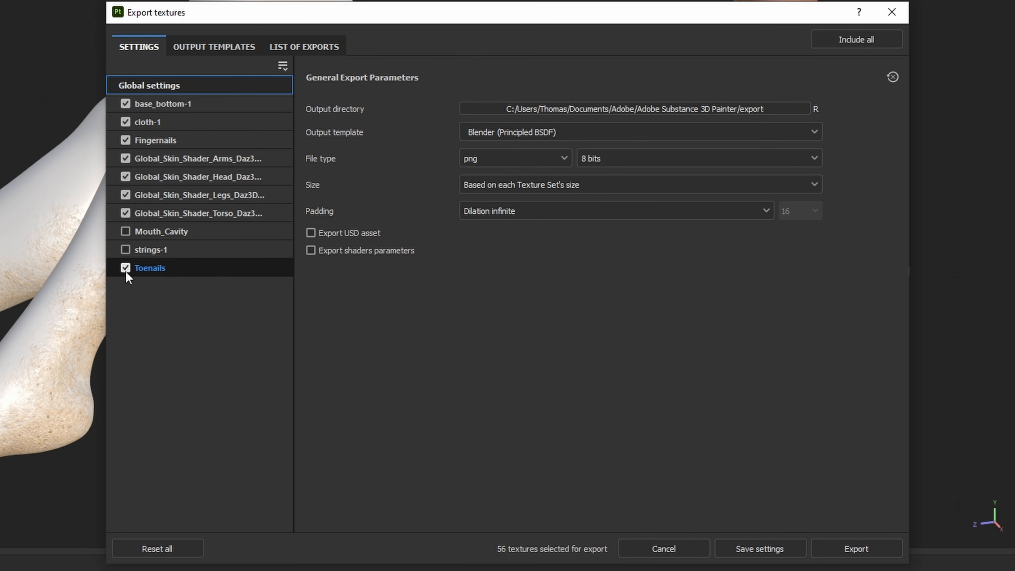
{"action": "left_click", "coordinate": [126, 104]}
{"action": "left_click", "coordinate": [125, 122]}
{"action": "left_click", "coordinate": [124, 140]}
{"action": "left_click", "coordinate": [125, 176]}
{"action": "left_click", "coordinate": [199, 85]}
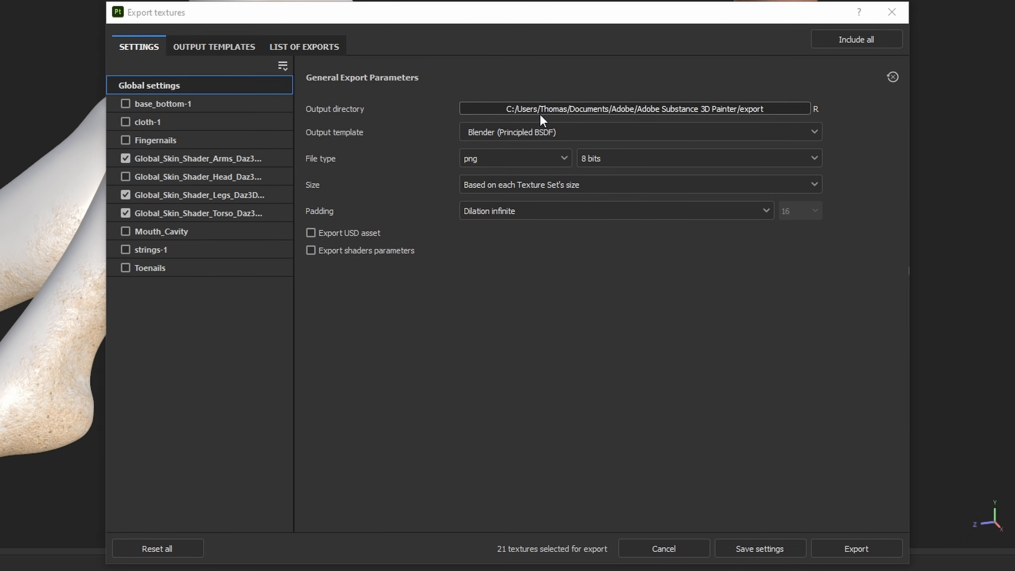
Step: Set the output directory to a new folder named Bikini Relaxing Overlay Textures inside the Bikini Relaxing folder
{"action": "left_click", "coordinate": [707, 109]}
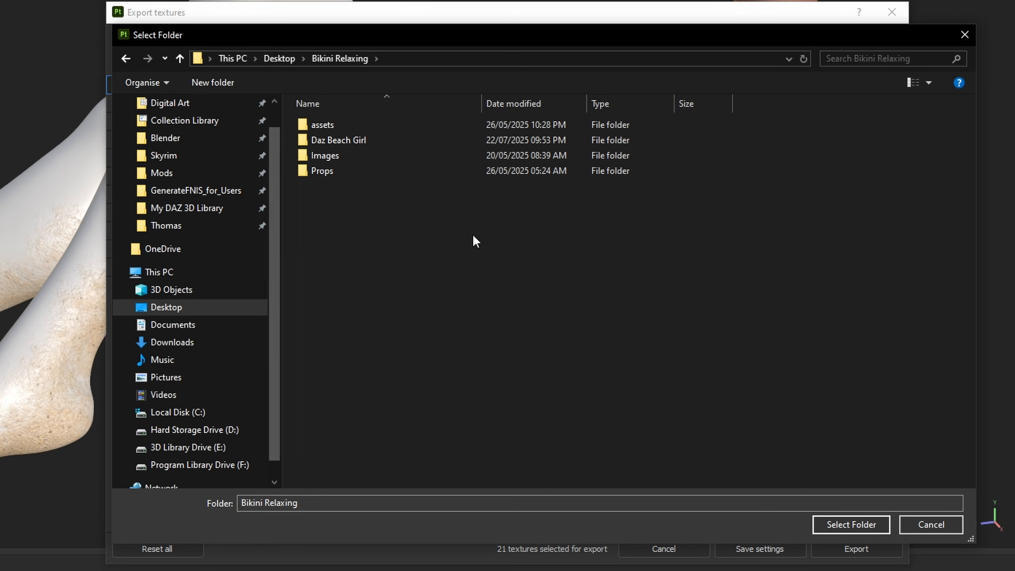
{"action": "right_click", "coordinate": [381, 218]}
{"action": "mouse_move", "coordinate": [352, 419]}
{"action": "left_click", "coordinate": [467, 422]}
{"action": "type", "text": "Bikini Relaxing Overlay Textures"}
{"action": "key", "text": "Return"}
{"action": "key", "text": "Return"}
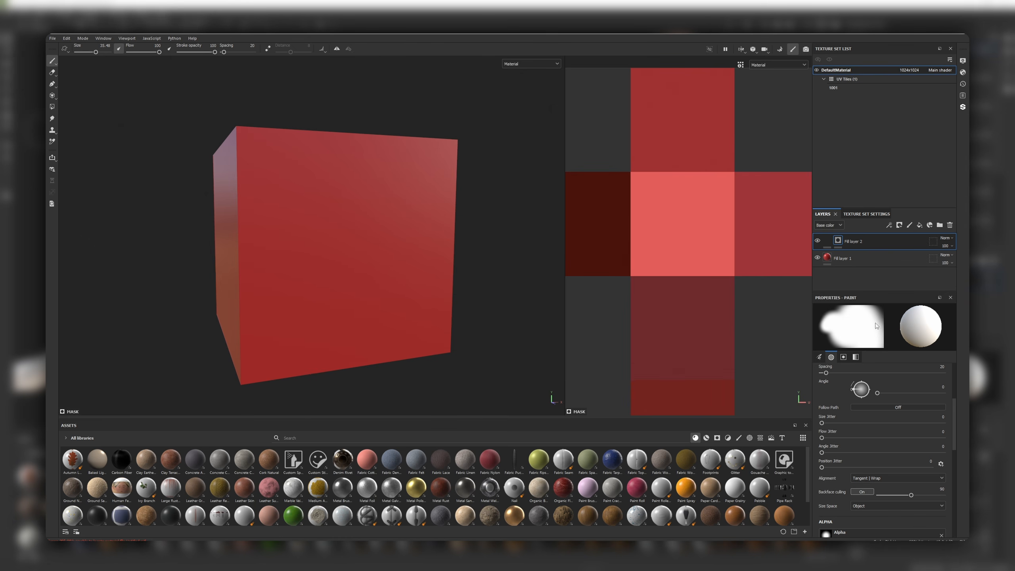
Step: Paint a patch on the red demo cube's fill layer mask, export its textures and view the exported maps
{"action": "mouse_move", "coordinate": [326, 214]}
{"action": "left_mouse_down"}
{"action": "mouse_move", "coordinate": [360, 280]}
{"action": "mouse_move", "coordinate": [361, 259]}
{"action": "left_mouse_up"}
{"action": "left_click", "coordinate": [52, 38]}
{"action": "left_click", "coordinate": [87, 142]}
{"action": "left_click", "coordinate": [680, 415]}
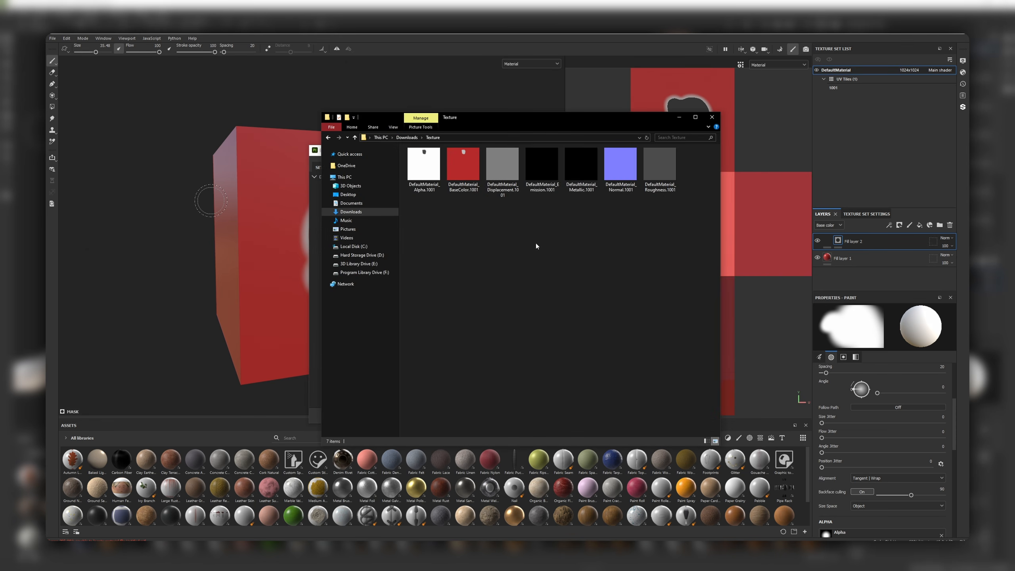
{"action": "key", "text": "Right"}
{"action": "key", "text": "Return"}
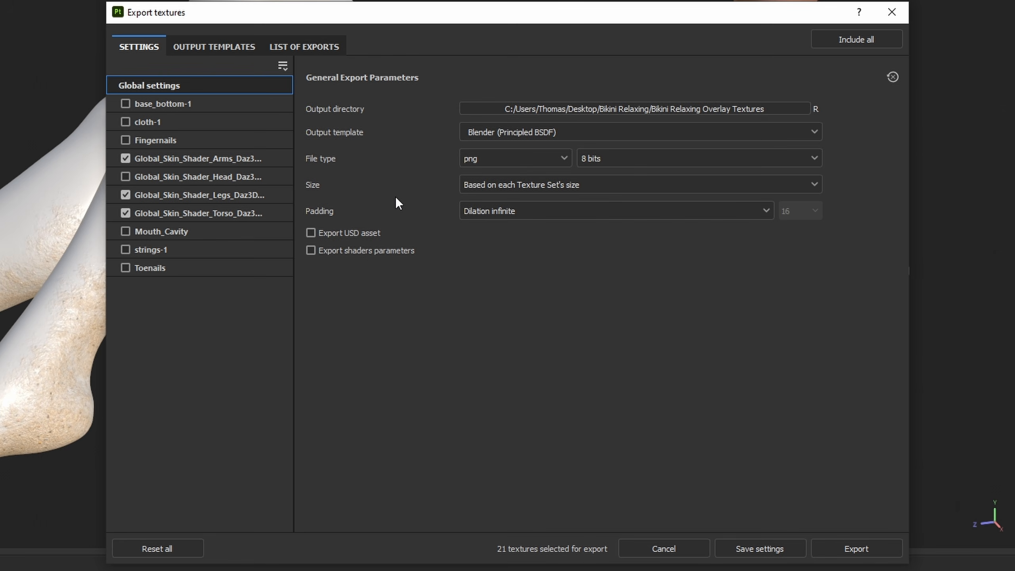
Step: Duplicate the Blender (Principled BSDF) output template and rename the copy Blender (Principled BSDF) Alpha
{"action": "left_click", "coordinate": [213, 46]}
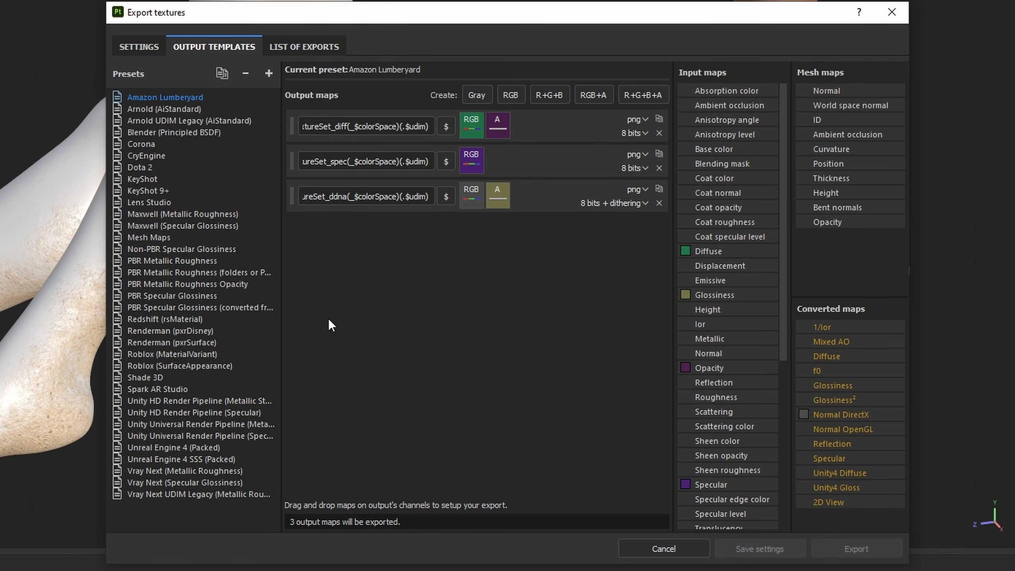
{"action": "left_click", "coordinate": [246, 131]}
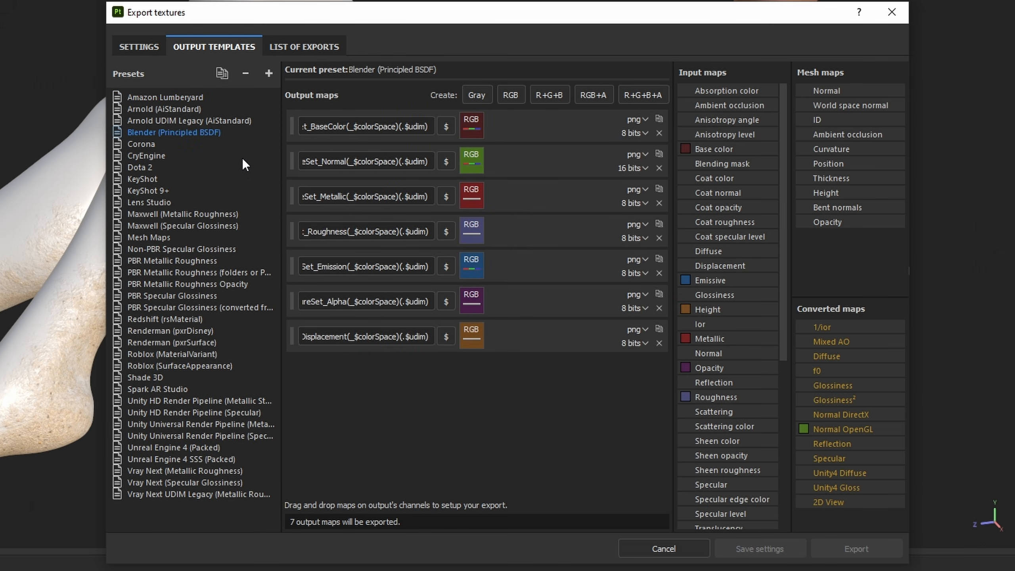
{"action": "right_click", "coordinate": [229, 131]}
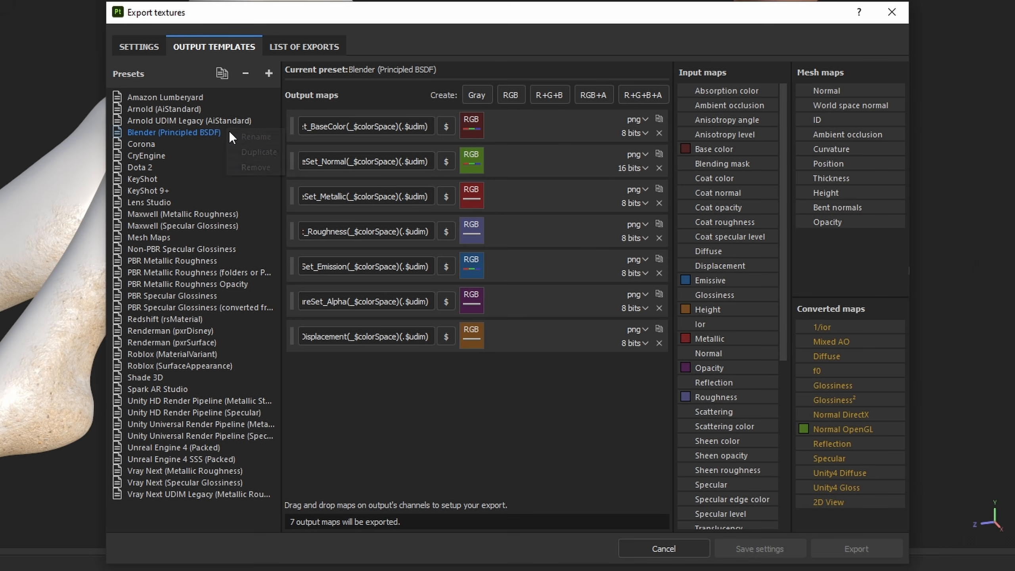
{"action": "left_click", "coordinate": [252, 154]}
{"action": "double_click", "coordinate": [225, 506]}
{"action": "left_click_drag", "start_coordinate": [223, 506], "coordinate": [276, 507]}
{"action": "type", "text": "Alpha"}
{"action": "key", "text": "Return"}
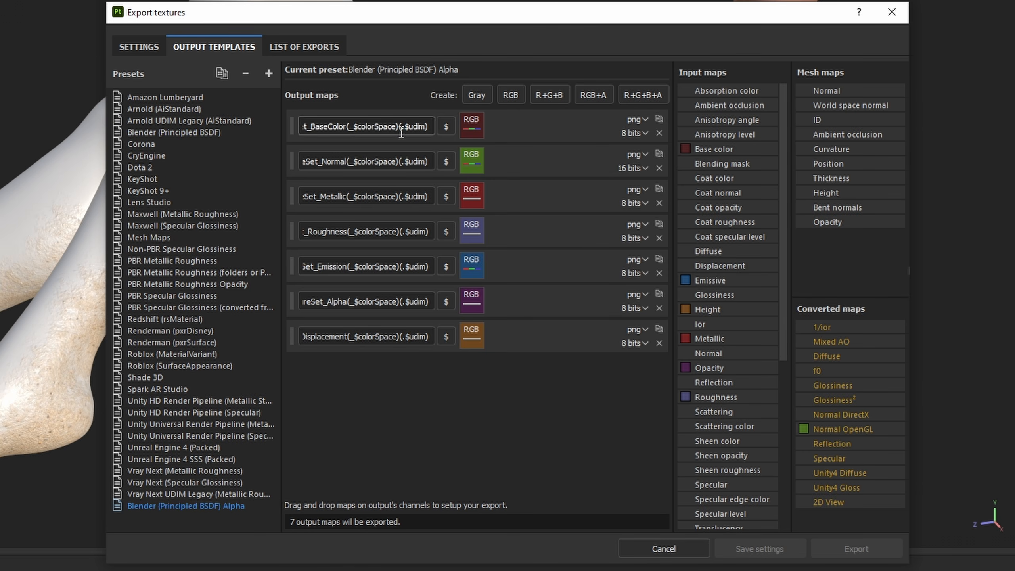
Step: Replace the BaseColor output with an RGB+A map named Blender Color RGB Alpha, assigning Base color to both its RGB and alpha channels
{"action": "left_click", "coordinate": [658, 132]}
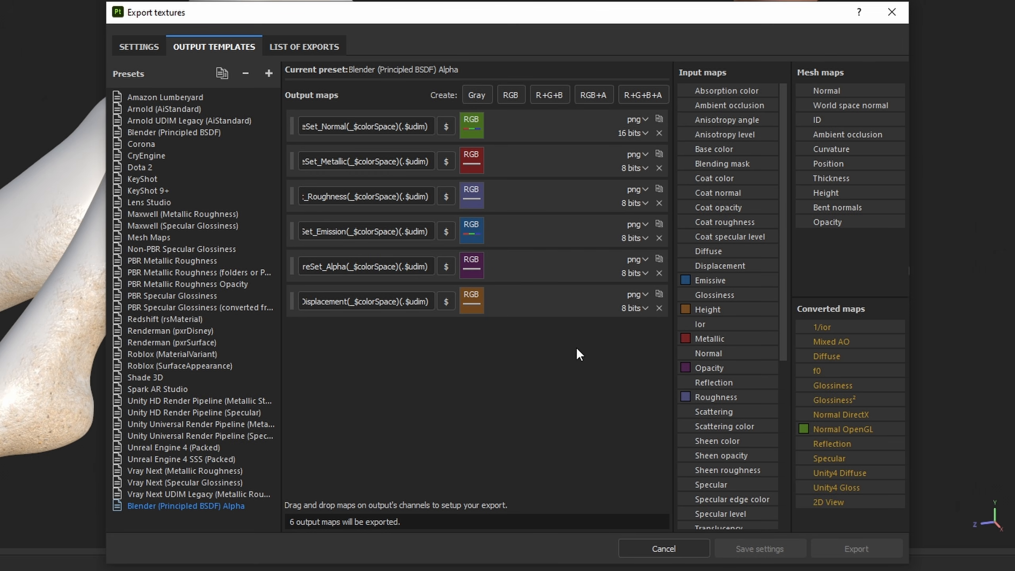
{"action": "left_click", "coordinate": [594, 96]}
{"action": "left_click", "coordinate": [303, 336]}
{"action": "type", "text": "Blender Color RGB Alpha"}
{"action": "left_click_drag", "start_coordinate": [705, 150], "coordinate": [474, 336]}
{"action": "left_click", "coordinate": [511, 362]}
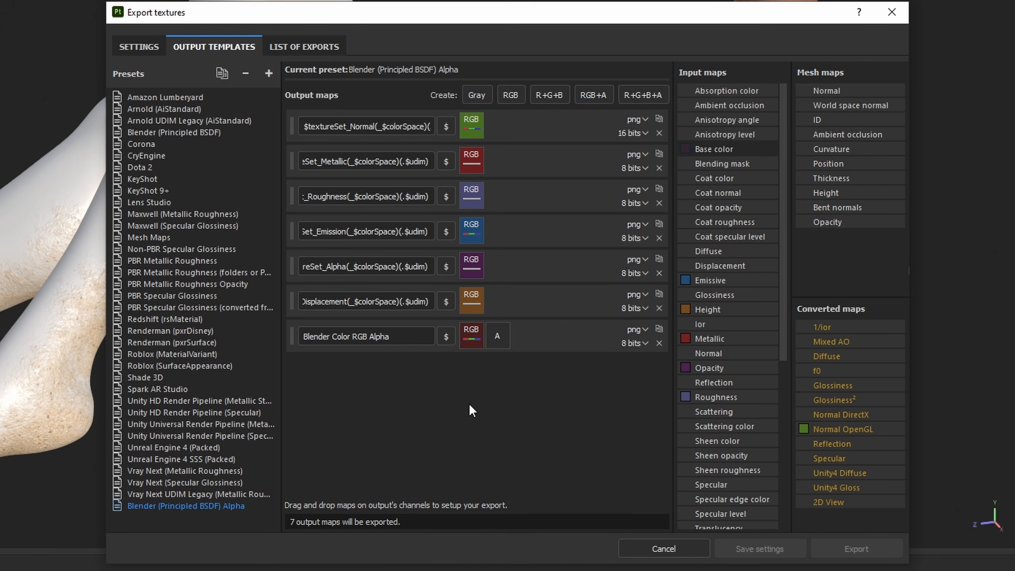
{"action": "left_click_drag", "start_coordinate": [732, 151], "coordinate": [499, 336]}
{"action": "left_click", "coordinate": [520, 418]}
Step: Set the export's output template to Blender (Principled BSDF) Alpha
{"action": "left_click", "coordinate": [140, 47]}
{"action": "left_click", "coordinate": [535, 133]}
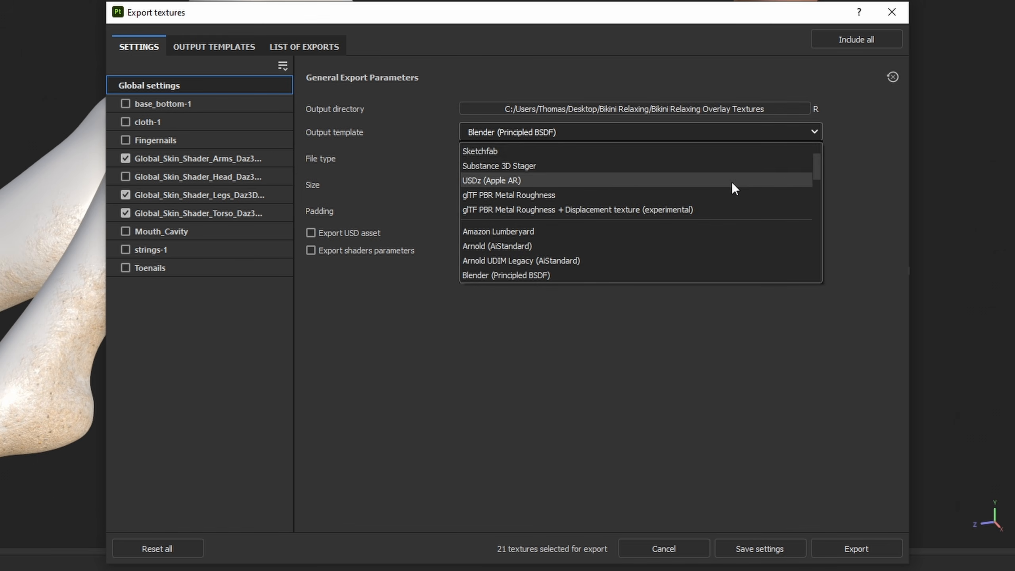
{"action": "scroll", "coordinate": [816, 265], "scroll_direction": "down", "scroll_amount": 5}
{"action": "left_click", "coordinate": [534, 269]}
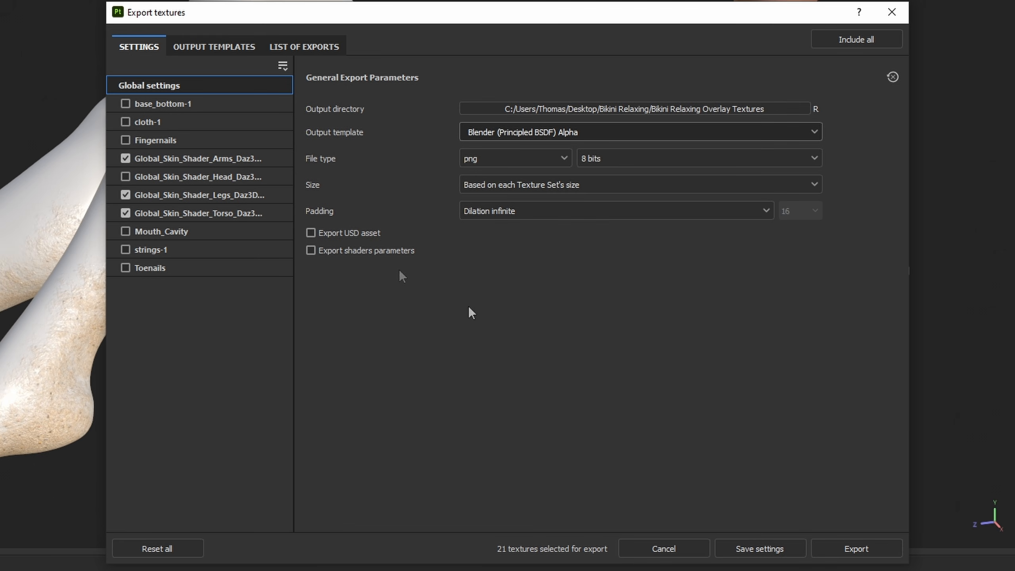
Step: Exclude the Metallic, Emission and Alpha output maps from the Arms, Legs and Torso texture sets
{"action": "left_click", "coordinate": [212, 159]}
{"action": "left_click", "coordinate": [311, 291]}
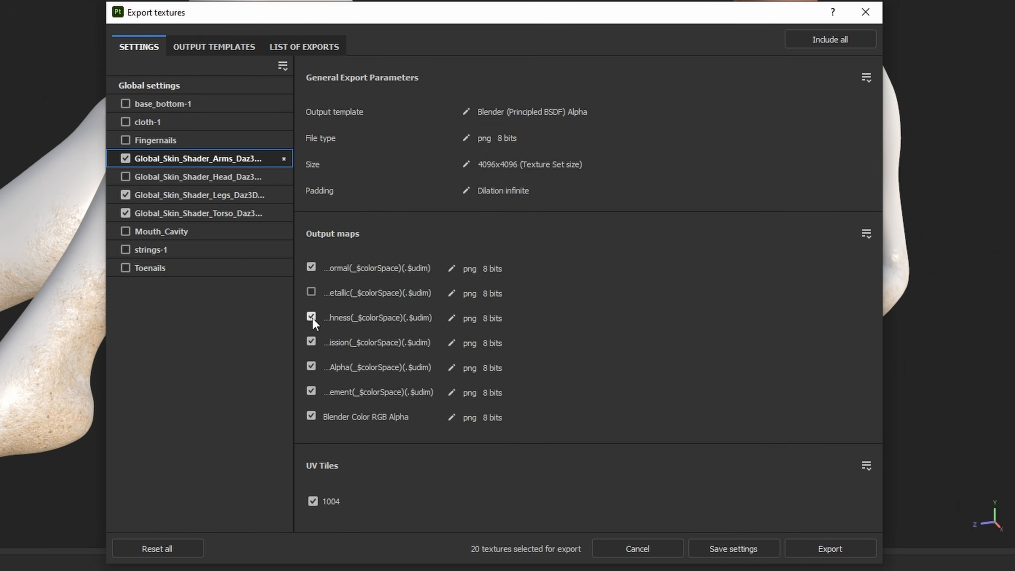
{"action": "left_click", "coordinate": [312, 366]}
{"action": "left_click", "coordinate": [192, 196]}
{"action": "left_click", "coordinate": [311, 292]}
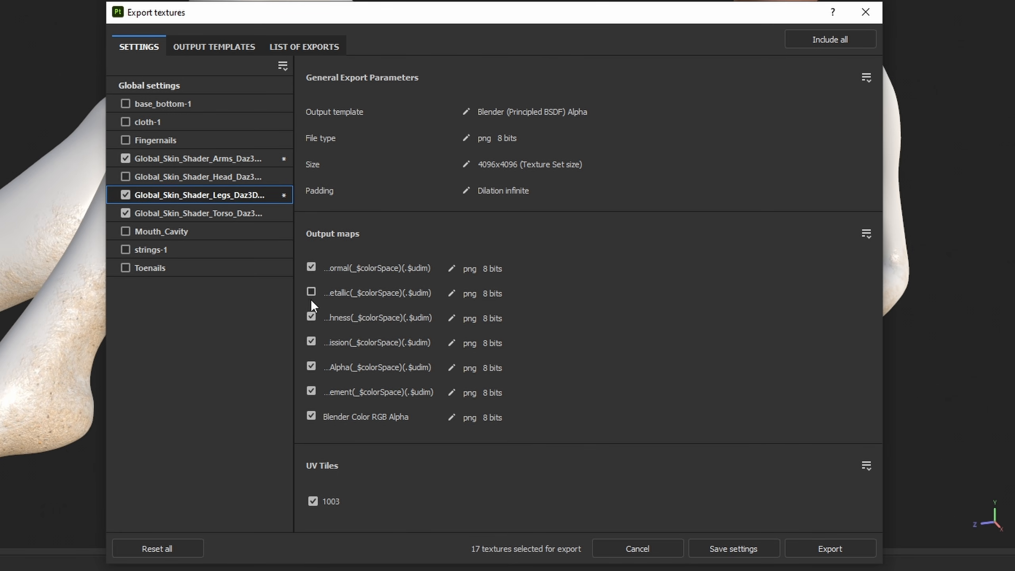
{"action": "left_click", "coordinate": [216, 213]}
{"action": "left_click", "coordinate": [311, 291]}
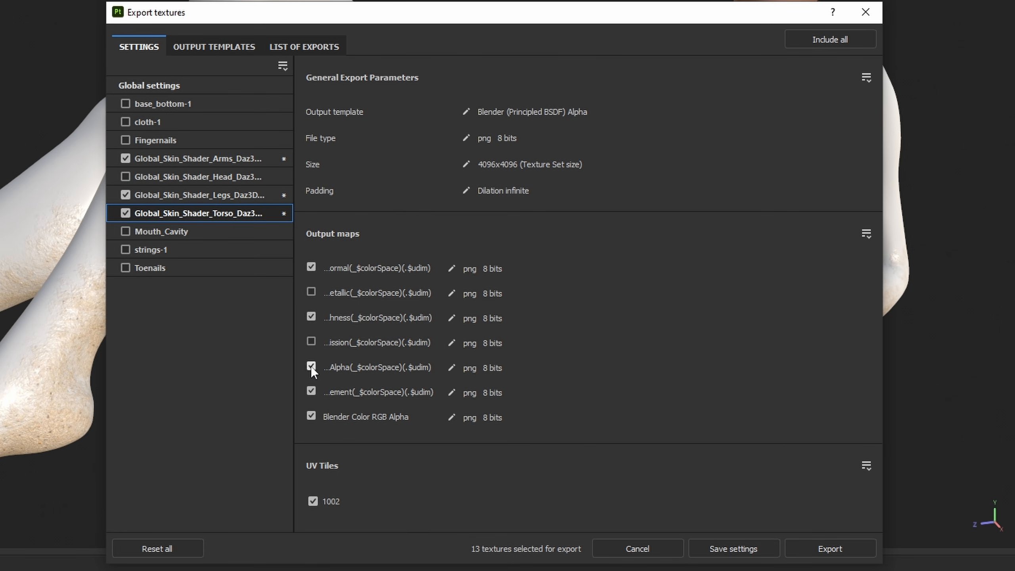
{"action": "left_click", "coordinate": [216, 85]}
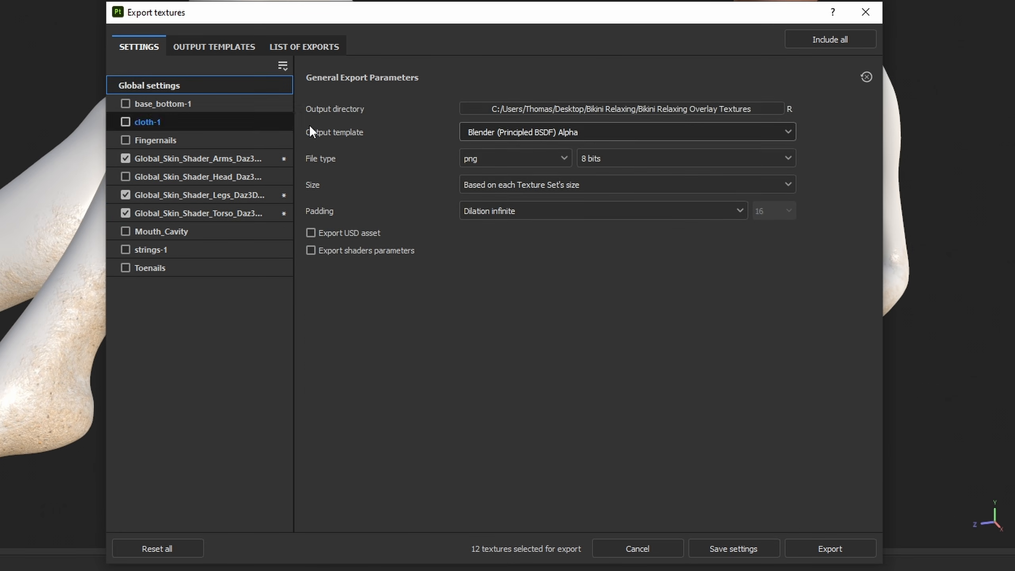
Step: Export the textures, open the output folder and view the exported Blender Color RGB Alpha images
{"action": "left_click", "coordinate": [838, 548]}
{"action": "left_click", "coordinate": [839, 40]}
{"action": "double_click", "coordinate": [313, 113]}
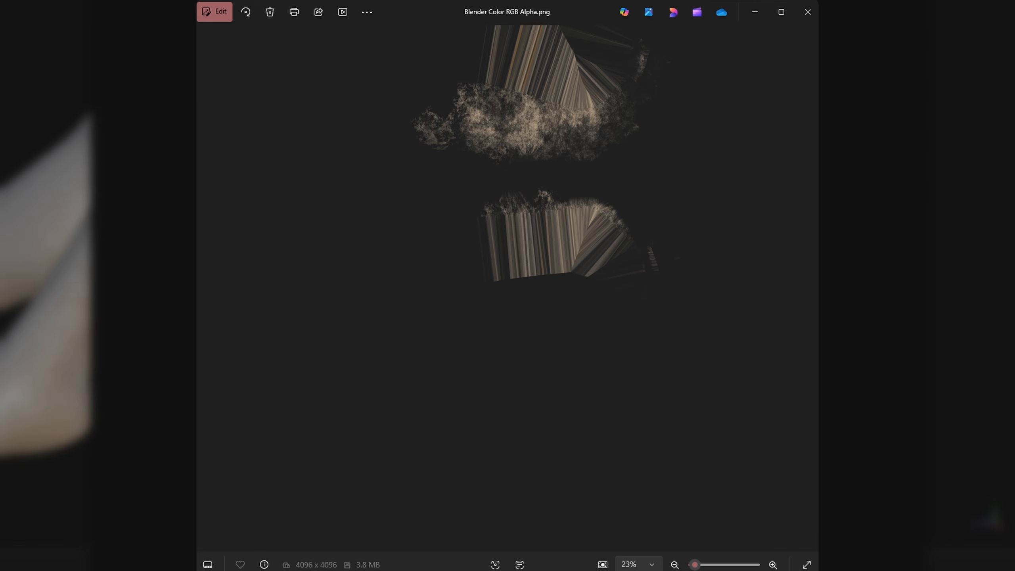
{"action": "key", "text": "Right"}
{"action": "key", "text": "Right"}
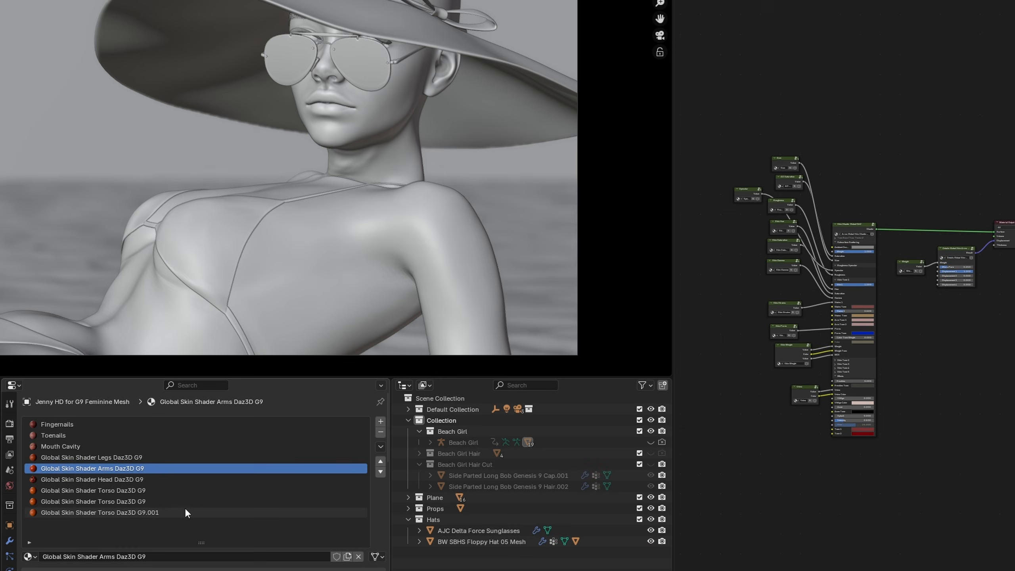
Step: Switch to Blender and add the Blender Color RGB Alpha_2 and Torso 1002 roughness, normal and displacement images to the torso skin material
{"action": "left_click", "coordinate": [112, 490]}
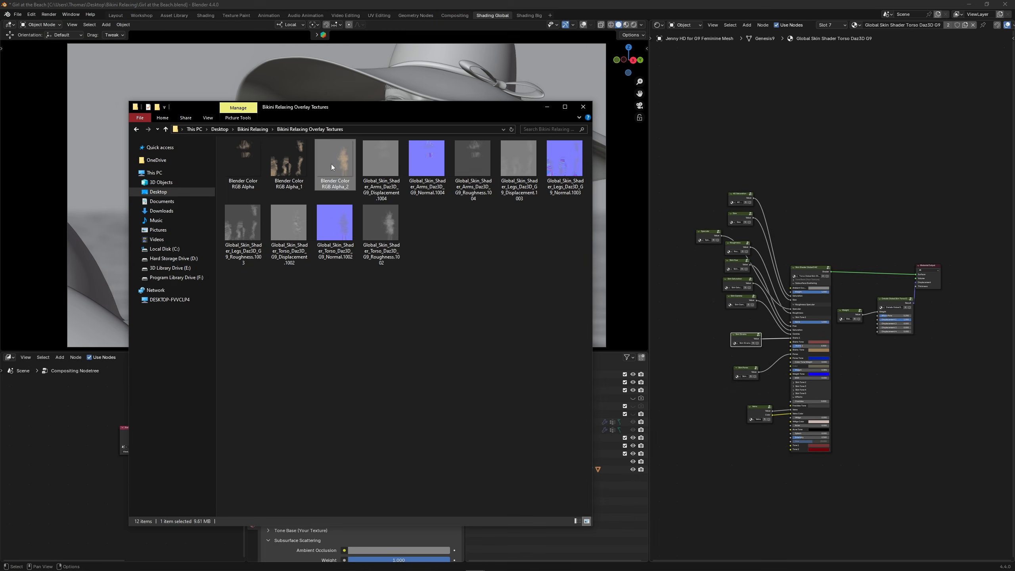
{"action": "left_click", "coordinate": [328, 230], "text": "ctrl"}
{"action": "left_click_drag", "start_coordinate": [379, 250], "coordinate": [784, 175]}
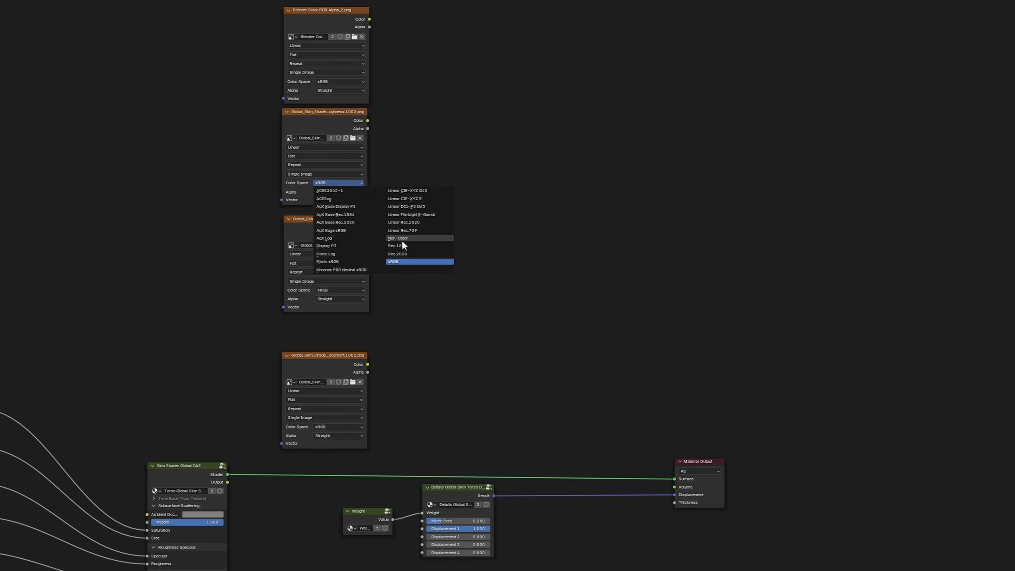
Step: Set the color space of the torso roughness, normal and displacement image textures to Non-Color
{"action": "left_click", "coordinate": [401, 240]}
{"action": "left_click", "coordinate": [338, 426]}
{"action": "left_click", "coordinate": [405, 482]}
Step: Add a Principled BSDF and connect the sand color, roughness and normal images to its Base Color, Roughness and Normal inputs
{"action": "key", "text": "shift+a"}
{"action": "type", "text": "pri"}
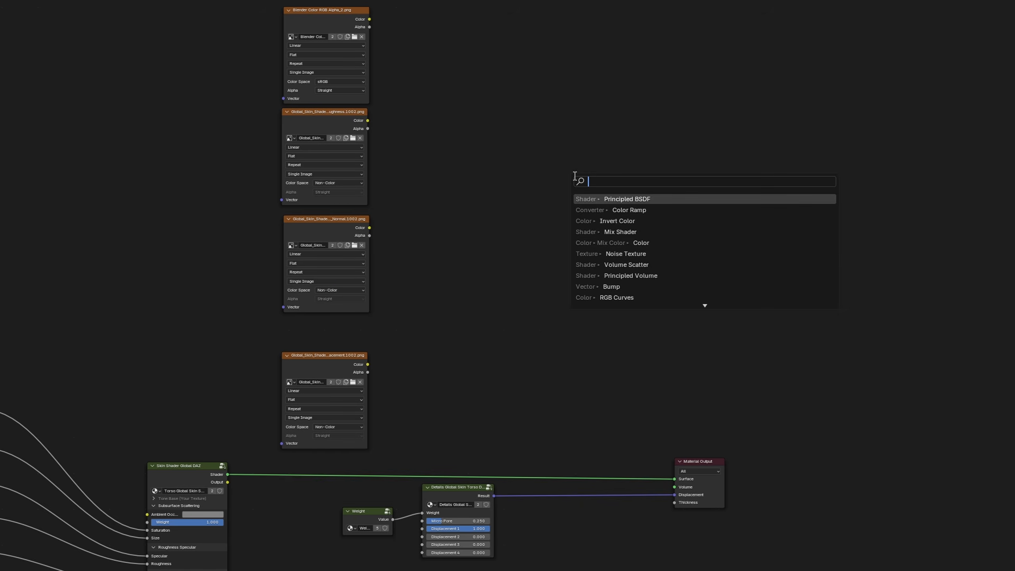
{"action": "key", "text": "Return"}
{"action": "left_click", "coordinate": [534, 108]}
{"action": "left_click_drag", "start_coordinate": [369, 19], "coordinate": [535, 126]}
{"action": "left_click_drag", "start_coordinate": [367, 120], "coordinate": [535, 142]}
{"action": "left_click_drag", "start_coordinate": [369, 228], "coordinate": [534, 165]}
Step: Insert a Normal Map node between the normal image texture and the Principled BSDF
{"action": "key", "text": "shift+a"}
{"action": "type", "text": "nor"}
{"action": "key", "text": "Return"}
{"action": "left_click", "coordinate": [431, 176]}
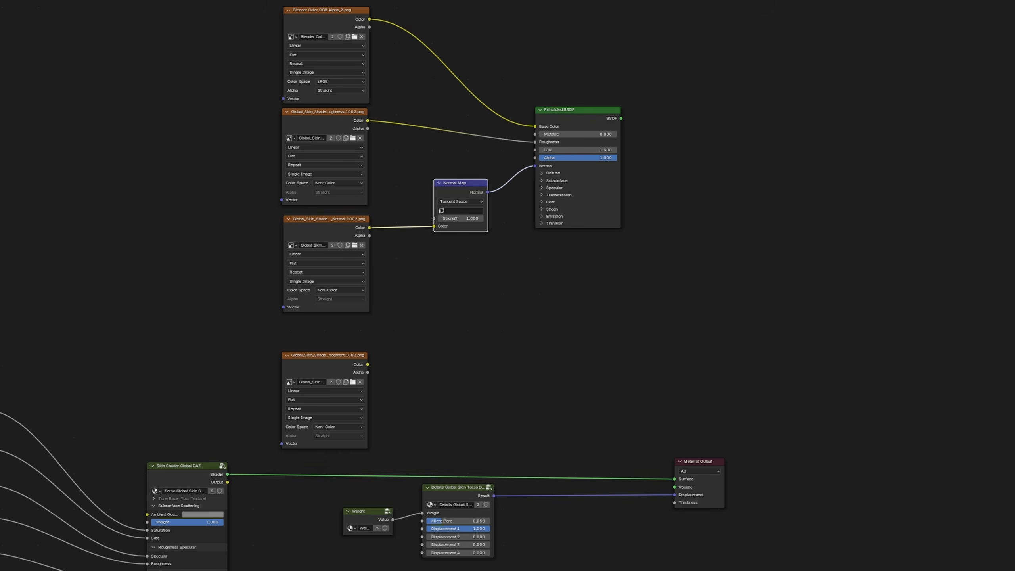
Step: Mix the Principled BSDF and skin shader with a Mix Shader into the output's Surface, using the sand color image's Alpha as the factor
{"action": "left_click_drag", "start_coordinate": [715, 461], "coordinate": [993, 459]}
{"action": "key", "text": "shift+a"}
{"action": "type", "text": "mix s"}
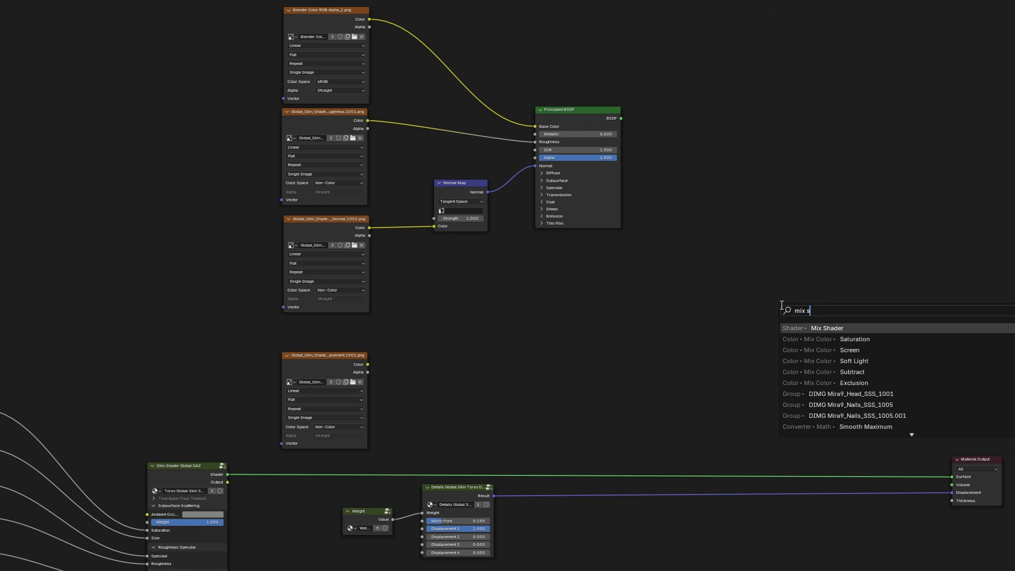
{"action": "key", "text": "Return"}
{"action": "left_click", "coordinate": [749, 306]}
{"action": "left_click_drag", "start_coordinate": [620, 118], "coordinate": [758, 337]}
{"action": "left_click_drag", "start_coordinate": [228, 474], "coordinate": [758, 344]}
{"action": "left_click_drag", "start_coordinate": [809, 320], "coordinate": [952, 476]}
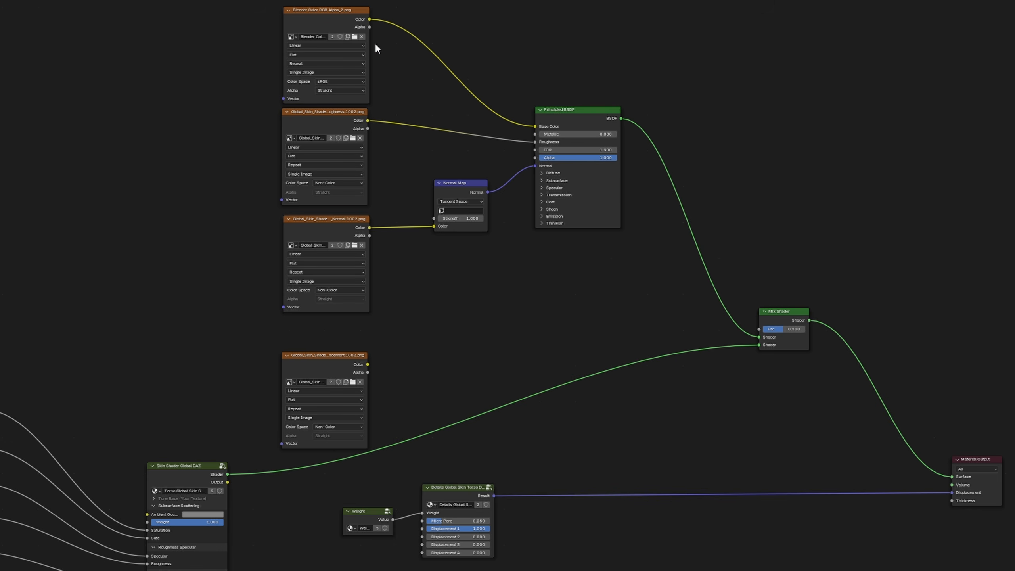
{"action": "left_click_drag", "start_coordinate": [369, 27], "coordinate": [758, 329]}
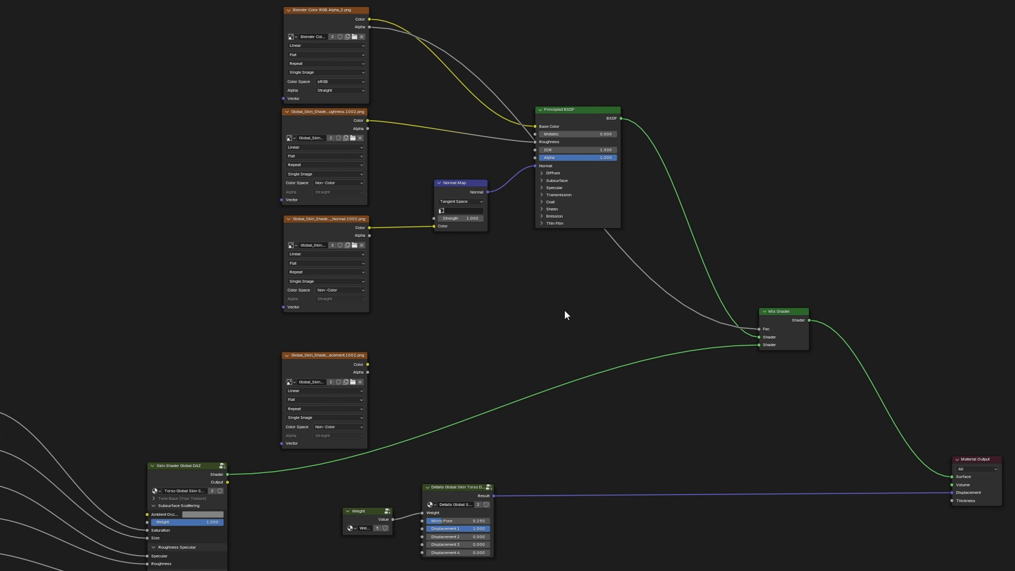
Step: Insert a Color Ramp between the sand image's Alpha and the Mix Shader factor, with its white stop at about 0.318
{"action": "key", "text": "shift+a"}
{"action": "type", "text": "color ramp"}
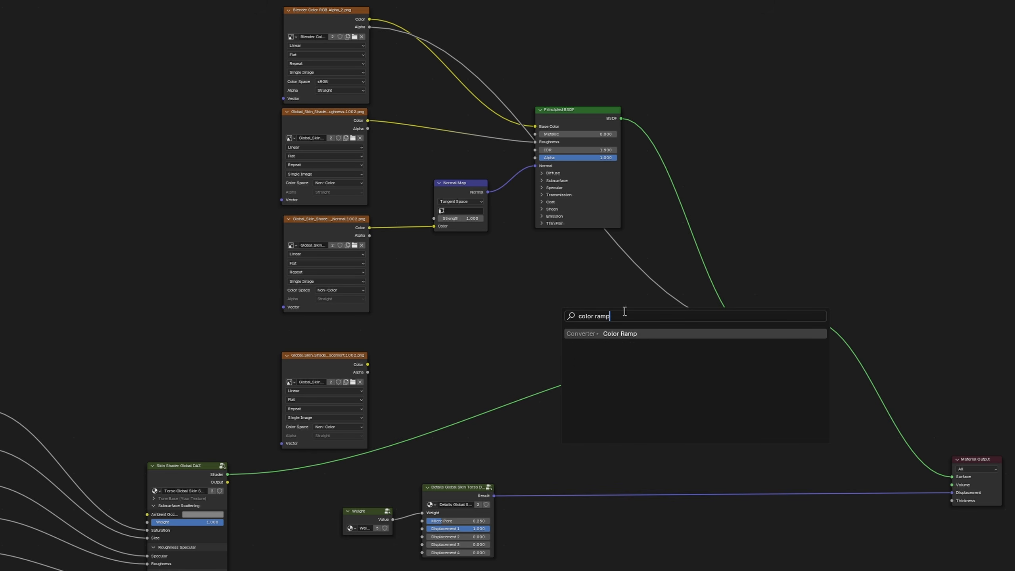
{"action": "left_click", "coordinate": [631, 336]}
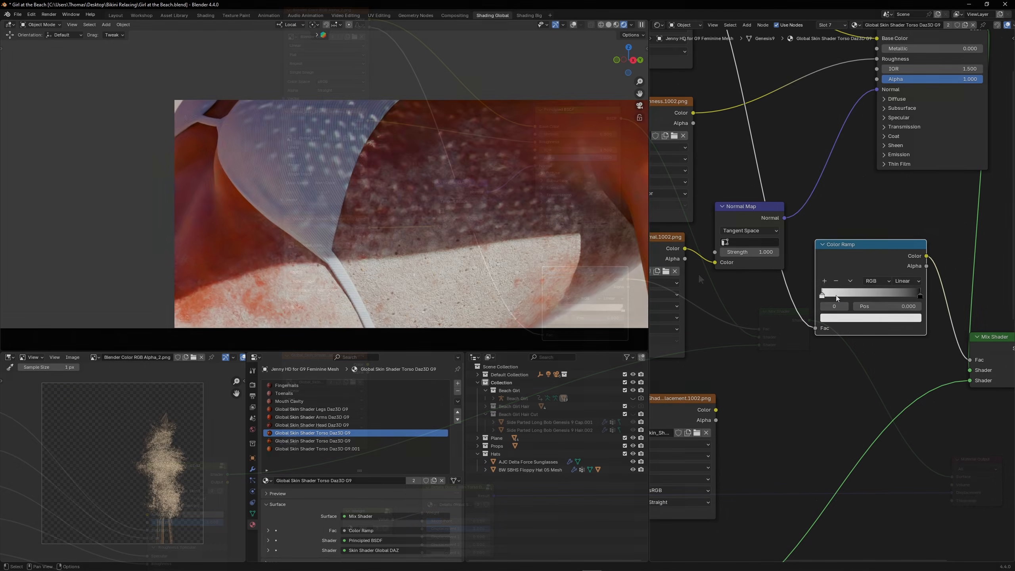
{"action": "mouse_move", "coordinate": [865, 296]}
{"action": "left_mouse_down"}
{"action": "mouse_move", "coordinate": [873, 297]}
{"action": "mouse_move", "coordinate": [857, 298]}
{"action": "left_mouse_up"}
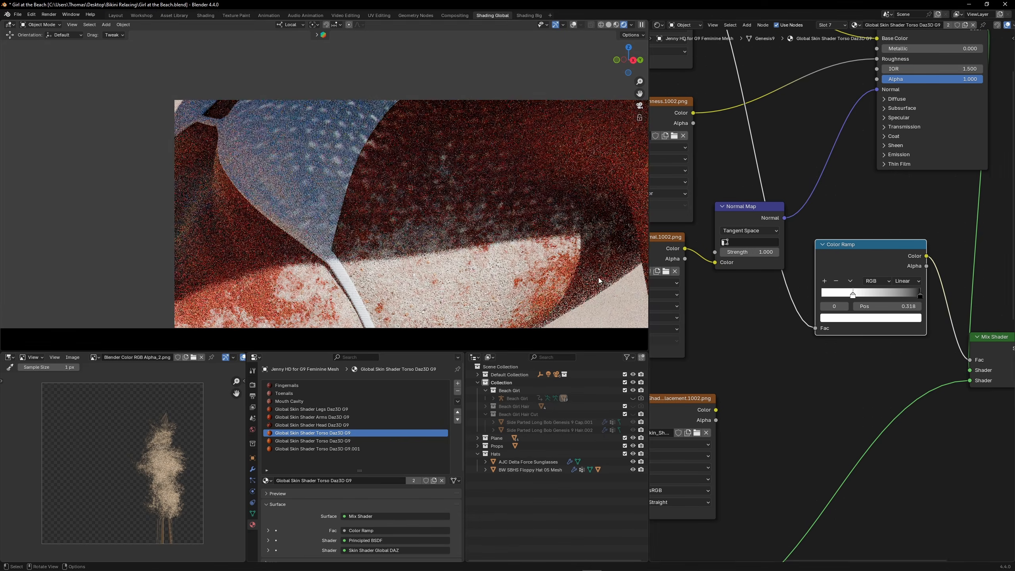
Step: Increase the strength of the Normal Map node feeding the sand Principled BSDF
{"action": "scroll", "coordinate": [585, 279], "scroll_direction": "up", "scroll_amount": 3}
{"action": "left_click", "coordinate": [749, 252]}
{"action": "type", "text": "2"}
{"action": "key", "text": "Return"}
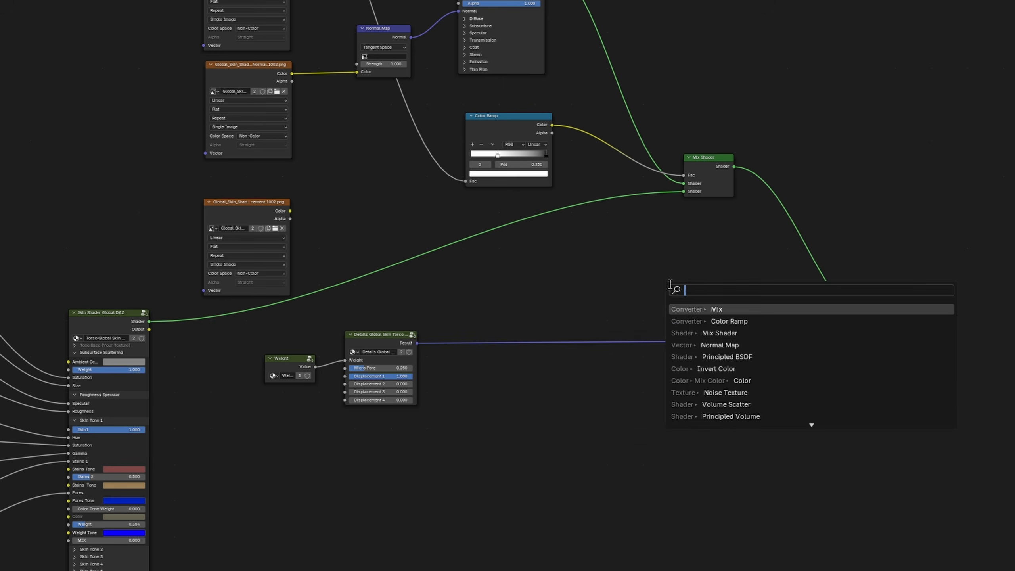
Step: Add a Mix node below the shader mix and set its data type to Vector
{"action": "key", "text": "Return"}
{"action": "left_click", "coordinate": [668, 362]}
{"action": "left_click", "coordinate": [694, 389]}
{"action": "left_click", "coordinate": [697, 398]}
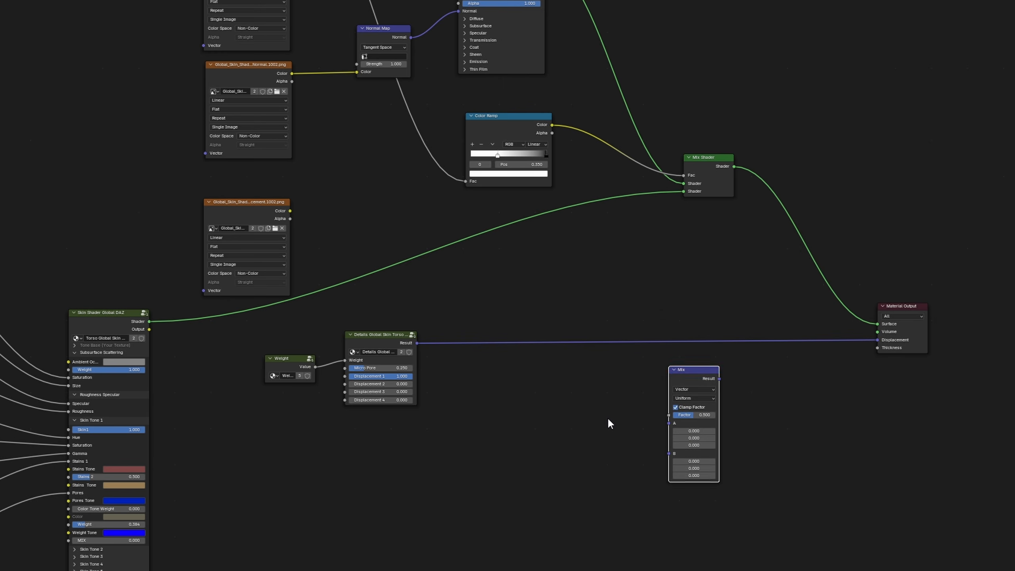
Step: Mix the sand displacement color with the skin details result into the output's Displacement, using the Color Ramp's color as the factor
{"action": "left_click_drag", "start_coordinate": [417, 343], "coordinate": [668, 453]}
{"action": "left_click_drag", "start_coordinate": [290, 211], "coordinate": [668, 422]}
{"action": "left_click_drag", "start_coordinate": [718, 378], "coordinate": [688, 279]}
{"action": "left_click_drag", "start_coordinate": [551, 124], "coordinate": [623, 300]}
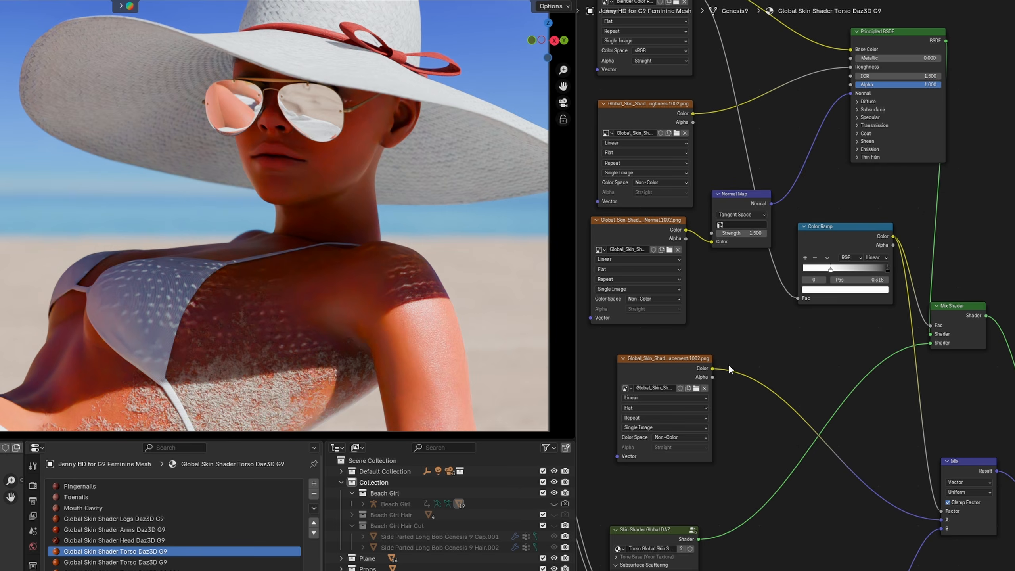
Step: Insert a Hue/Saturation/Value node between the sand displacement image and the vector Mix, and set its Value to 0.1
{"action": "key", "text": "shift+a"}
{"action": "type", "text": "hue"}
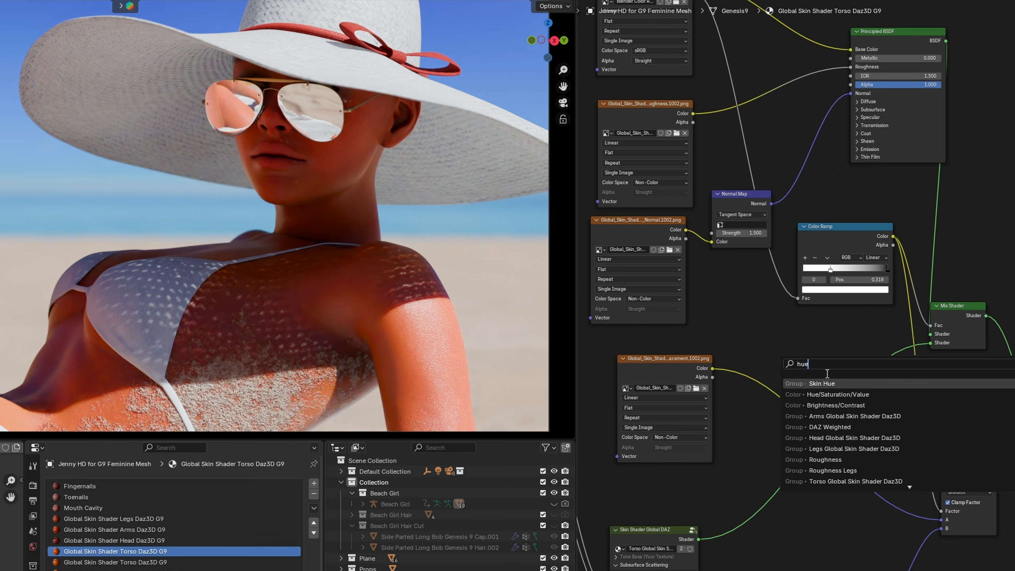
{"action": "left_click", "coordinate": [837, 394]}
{"action": "left_click", "coordinate": [773, 380]}
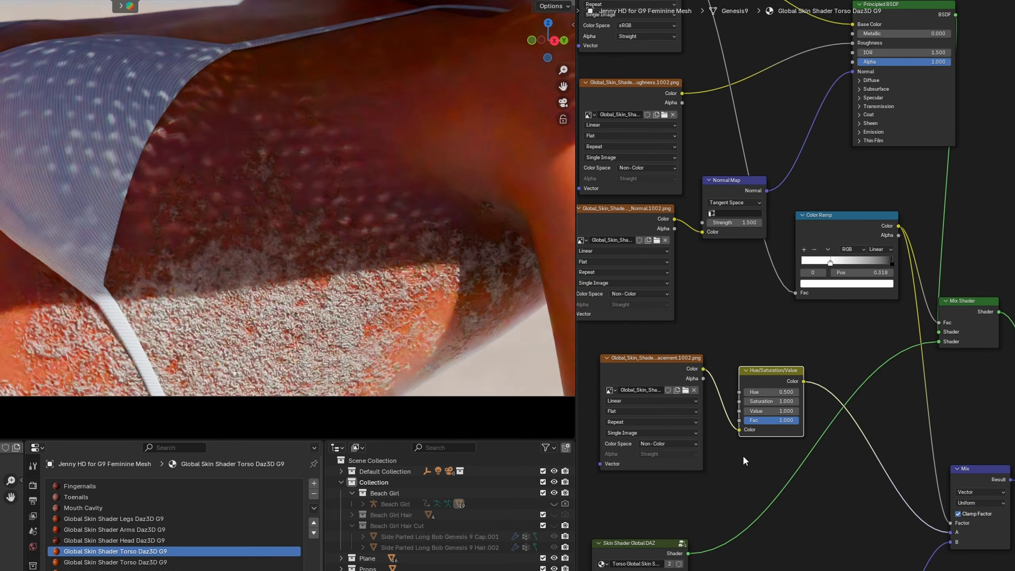
{"action": "left_click", "coordinate": [777, 412]}
{"action": "type", "text": "0.1"}
{"action": "key", "text": "Return"}
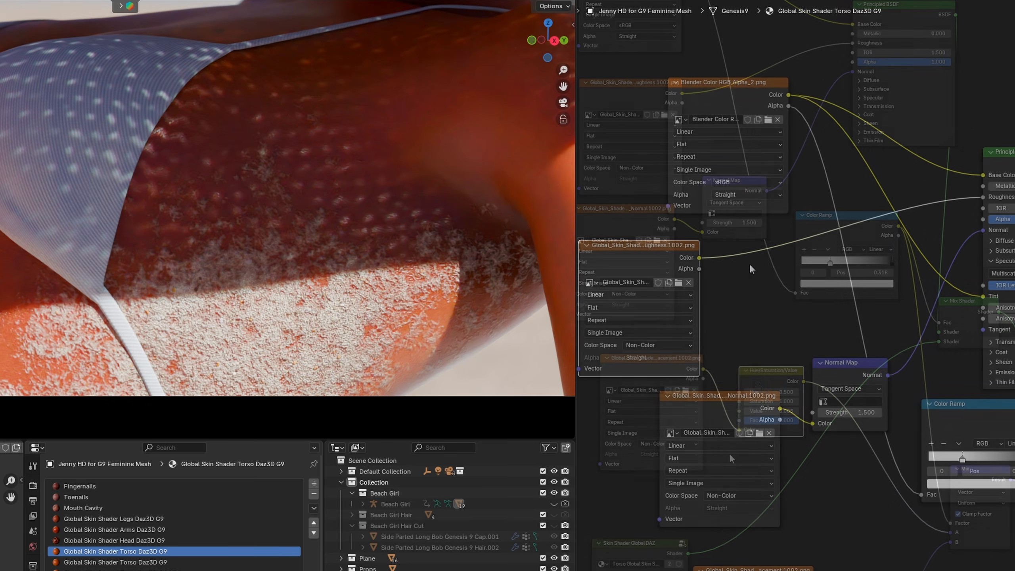
Step: Insert a Color Ramp between the sand roughness image and the Principled BSDF's Roughness, and darken its white stop to gray
{"action": "type", "text": "c"}
{"action": "left_click", "coordinate": [807, 306]}
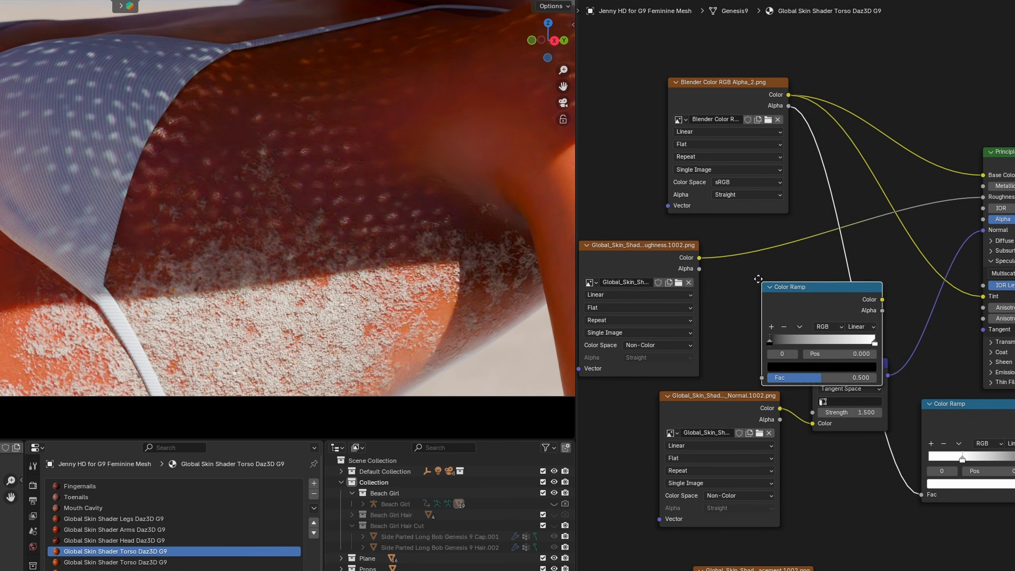
{"action": "left_click", "coordinate": [731, 241]}
{"action": "left_click_drag", "start_coordinate": [750, 302], "coordinate": [810, 297]}
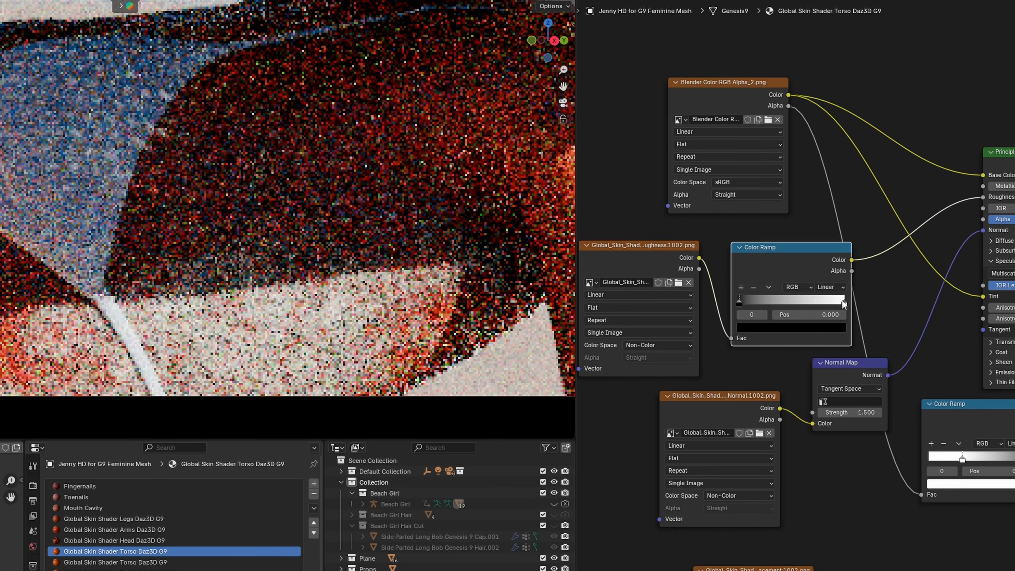
{"action": "left_click", "coordinate": [789, 327]}
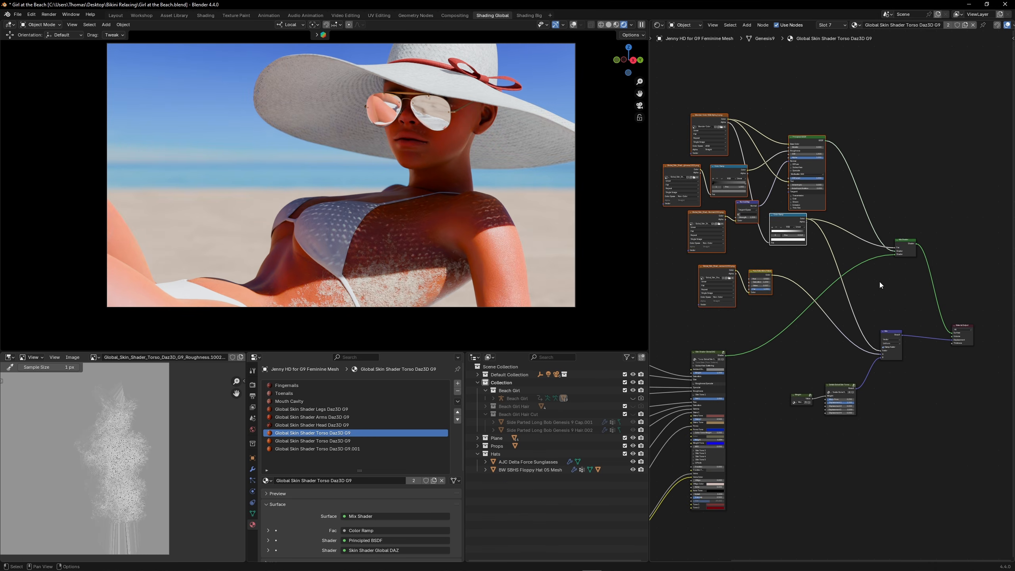
Step: Copy all the sand overlay nodes from the torso material and paste them into Global Skin Shader Torso Daz3D G9.001
{"action": "left_click", "coordinate": [819, 266]}
{"action": "middle_click_drag", "start_coordinate": [800, 264], "coordinate": [826, 289]}
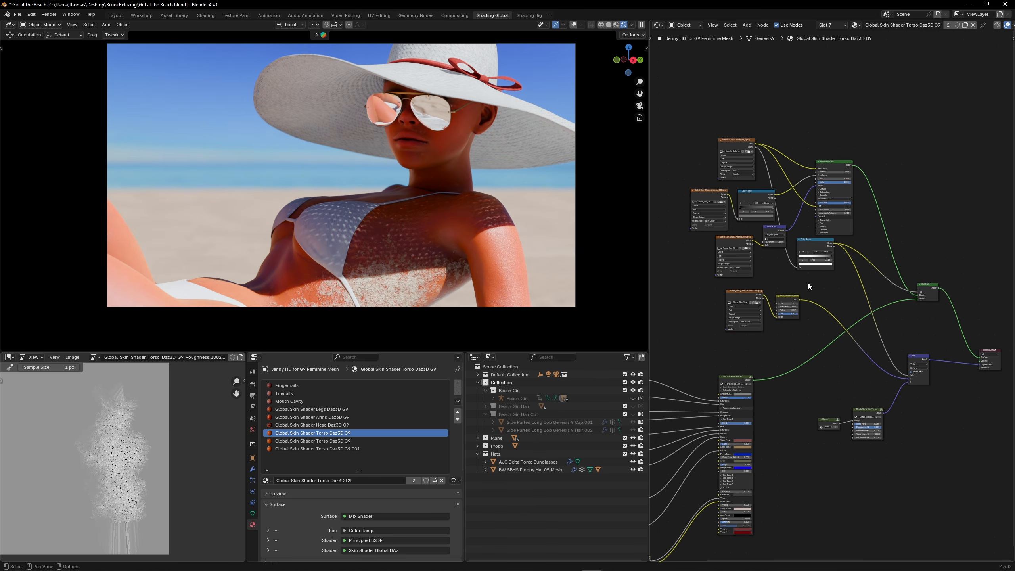
{"action": "left_click_drag", "start_coordinate": [699, 113], "coordinate": [933, 339]}
{"action": "right_click", "coordinate": [838, 276]}
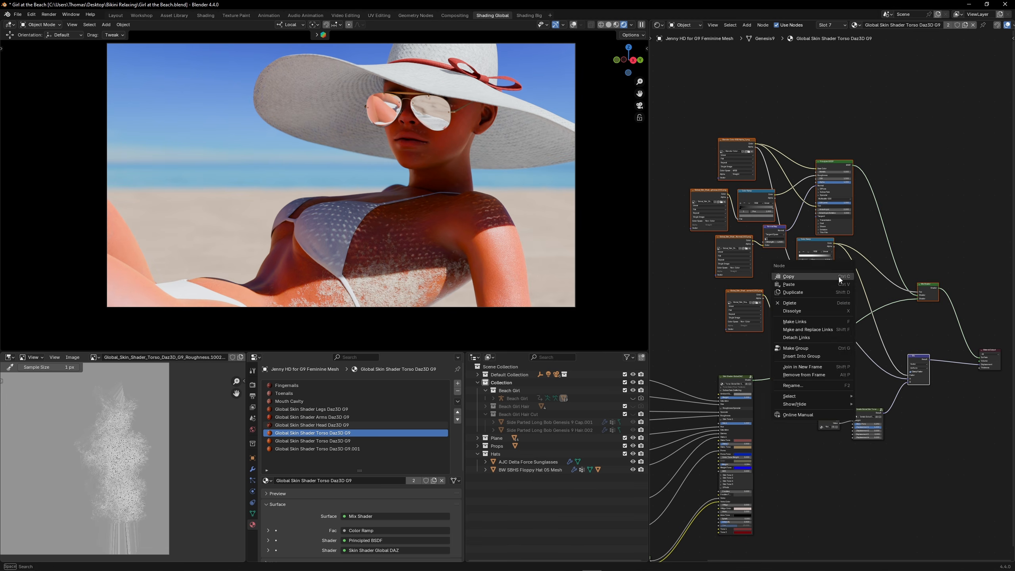
{"action": "left_click", "coordinate": [330, 449]}
{"action": "key", "text": "ctrl+v"}
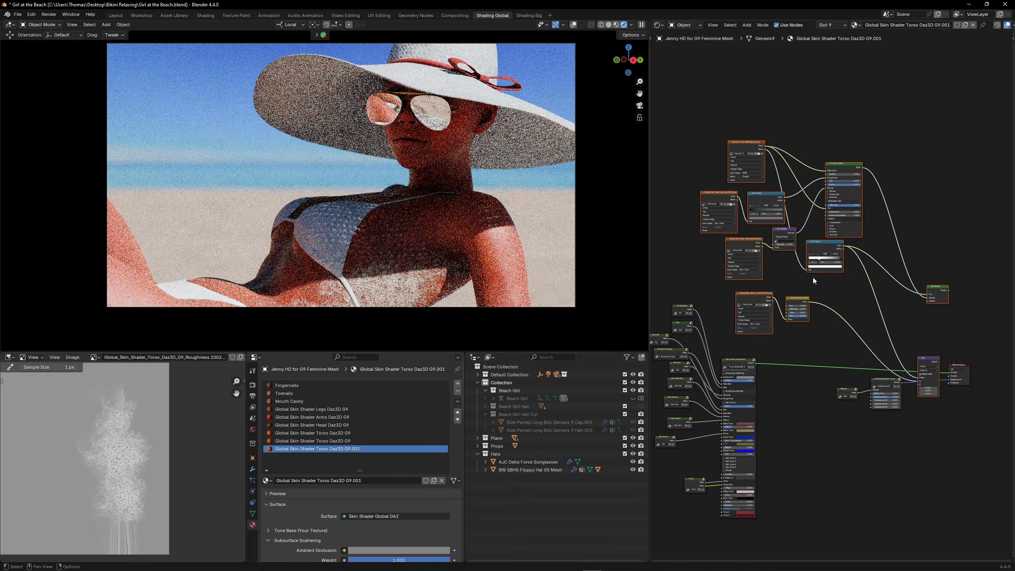
Step: Position the pasted sand nodes and wire them together with the skin shader and displacement details into the material output
{"action": "key", "text": "g"}
{"action": "left_click", "coordinate": [783, 233]}
{"action": "scroll", "coordinate": [905, 378], "scroll_direction": "up", "scroll_amount": 4}
{"action": "left_click_drag", "start_coordinate": [926, 415], "coordinate": [910, 356]}
{"action": "left_click_drag", "start_coordinate": [728, 388], "coordinate": [924, 243]}
{"action": "middle_click_drag", "start_coordinate": [958, 267], "coordinate": [852, 264]}
{"action": "left_click_drag", "start_coordinate": [846, 227], "coordinate": [883, 398]}
{"action": "left_click_drag", "start_coordinate": [832, 324], "coordinate": [883, 408]}
Step: Place the sand nodes in the Global Skin Shader Arms Daz3D G9 material and open a replacement image for the sand color texture
{"action": "key", "text": "g"}
{"action": "left_click", "coordinate": [735, 367]}
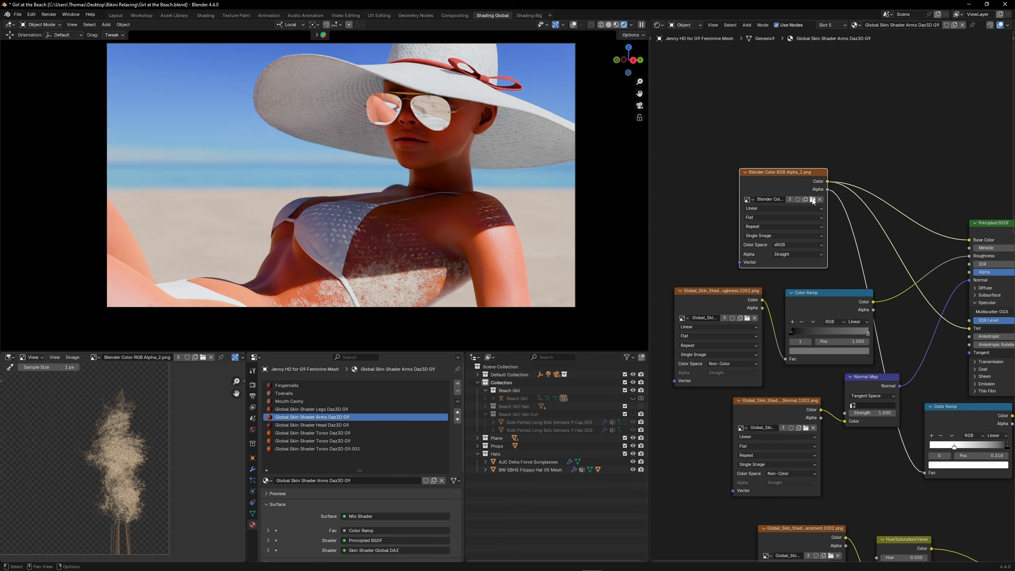
{"action": "left_click", "coordinate": [812, 199]}
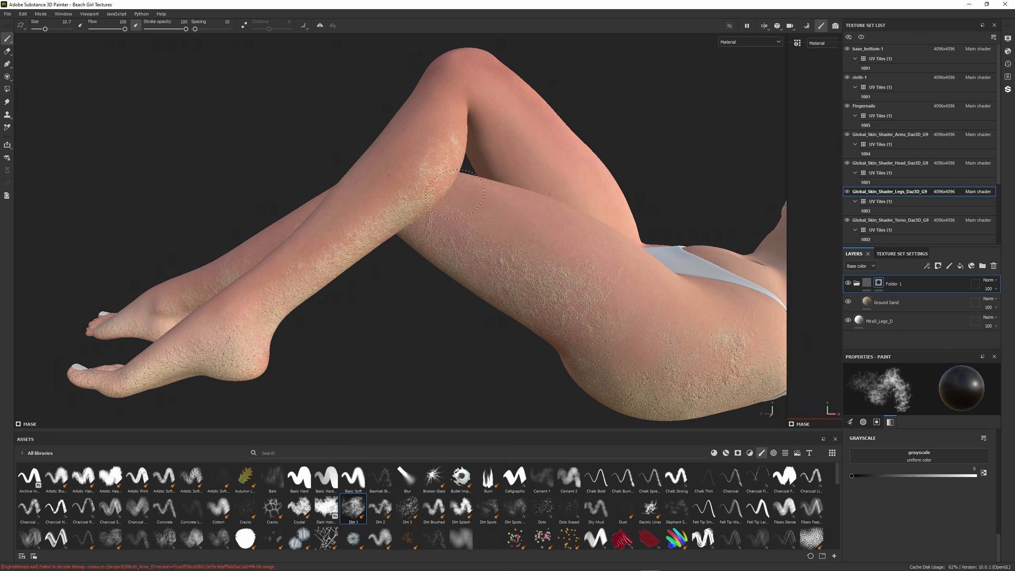
Step: Switch to Substance 3D Painter and hide the base skin layers Mira9_Legs_D and Mira9_BodyM_D of the legs and torso texture sets
{"action": "mouse_move", "coordinate": [455, 194]}
{"action": "left_mouse_down", "text": "alt"}
{"action": "mouse_move", "coordinate": [368, 200]}
{"action": "mouse_move", "coordinate": [447, 196]}
{"action": "left_mouse_up", "text": "alt"}
{"action": "left_click", "coordinate": [848, 320]}
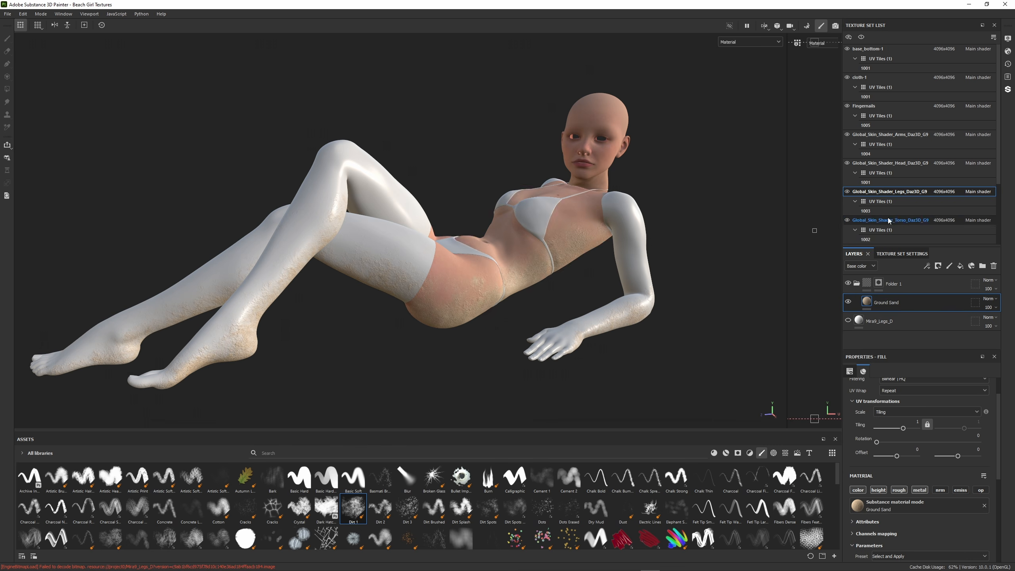
{"action": "left_click", "coordinate": [889, 220]}
{"action": "left_click", "coordinate": [848, 320]}
Step: Export the sand color, displacement, normal and roughness textures for the arms, legs and torso texture sets
{"action": "scroll", "coordinate": [872, 221], "scroll_direction": "down", "scroll_amount": 3}
{"action": "scroll", "coordinate": [872, 220], "scroll_direction": "down", "scroll_amount": 1}
{"action": "left_click", "coordinate": [8, 13]}
{"action": "left_click", "coordinate": [24, 124]}
{"action": "left_click", "coordinate": [697, 428]}
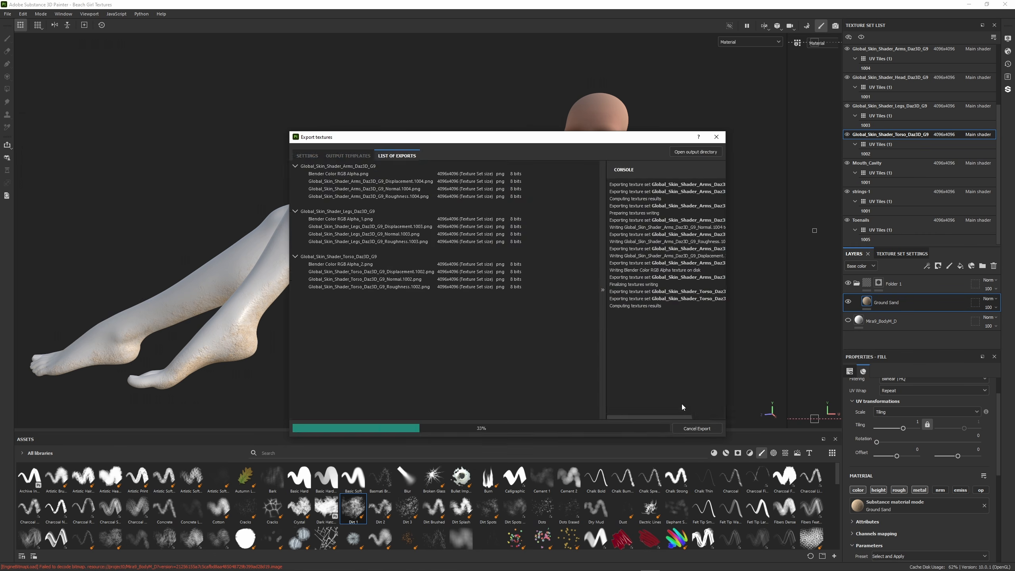
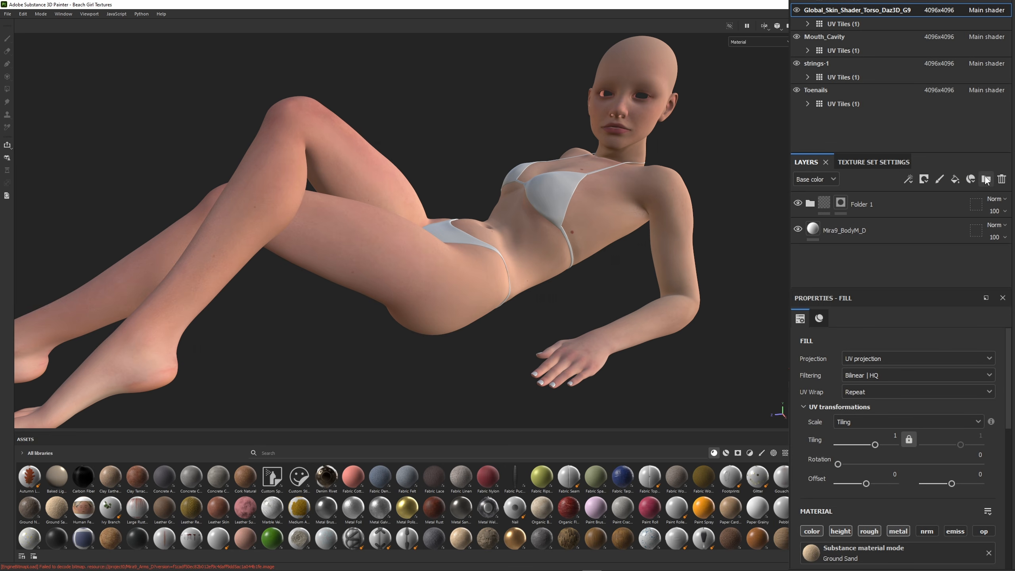
Step: Create a folder with a fill layer in the torso texture set and make the fill's base color dark red
{"action": "left_click", "coordinate": [985, 179]}
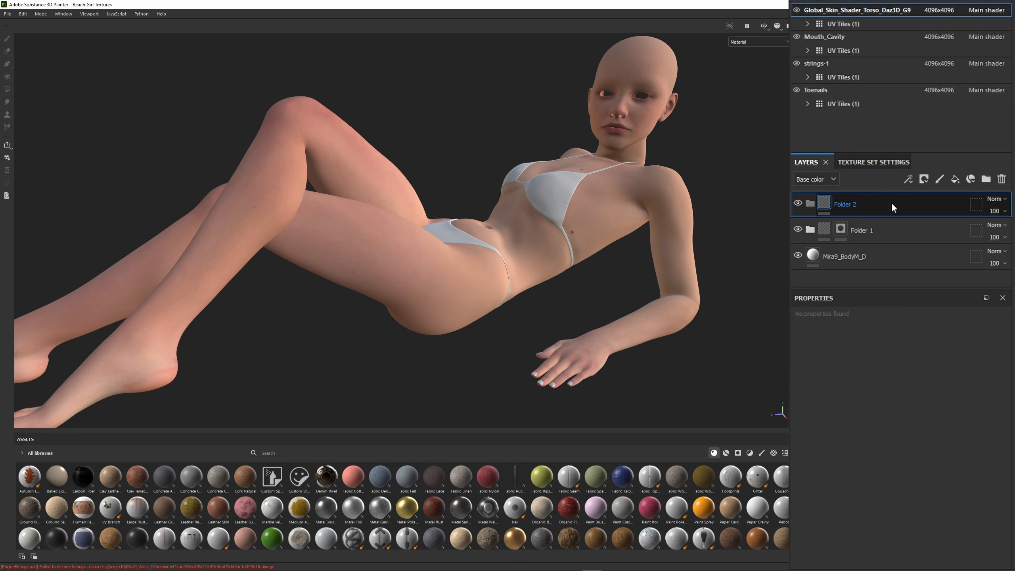
{"action": "left_click", "coordinate": [955, 179]}
{"action": "scroll", "coordinate": [841, 380], "scroll_direction": "down", "scroll_amount": 4}
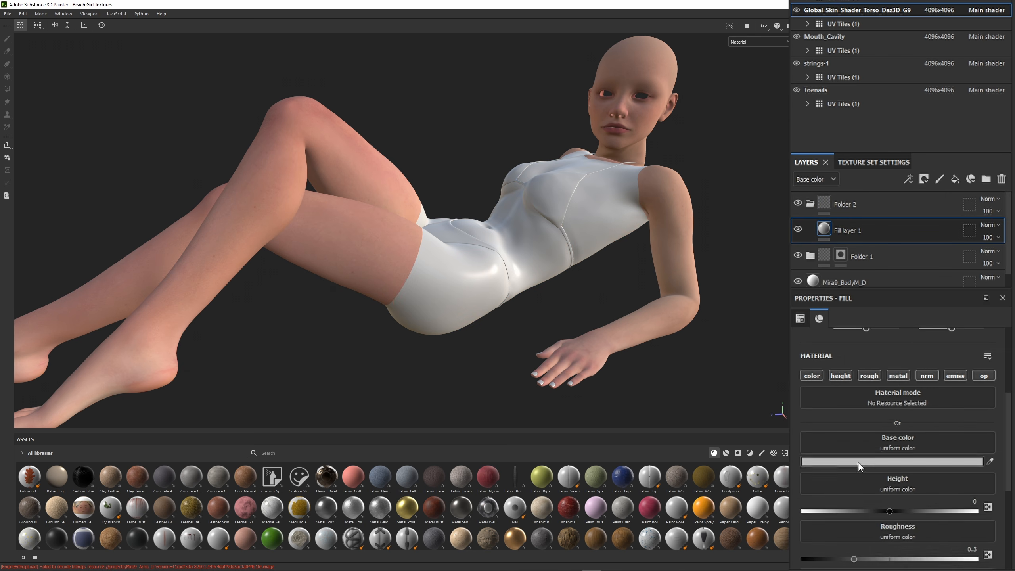
{"action": "left_click", "coordinate": [839, 462]}
{"action": "left_click", "coordinate": [977, 471]}
Step: Add a black mask to Folder 2 and paint the red fill along the edges of the bikini top
{"action": "right_click", "coordinate": [885, 207]}
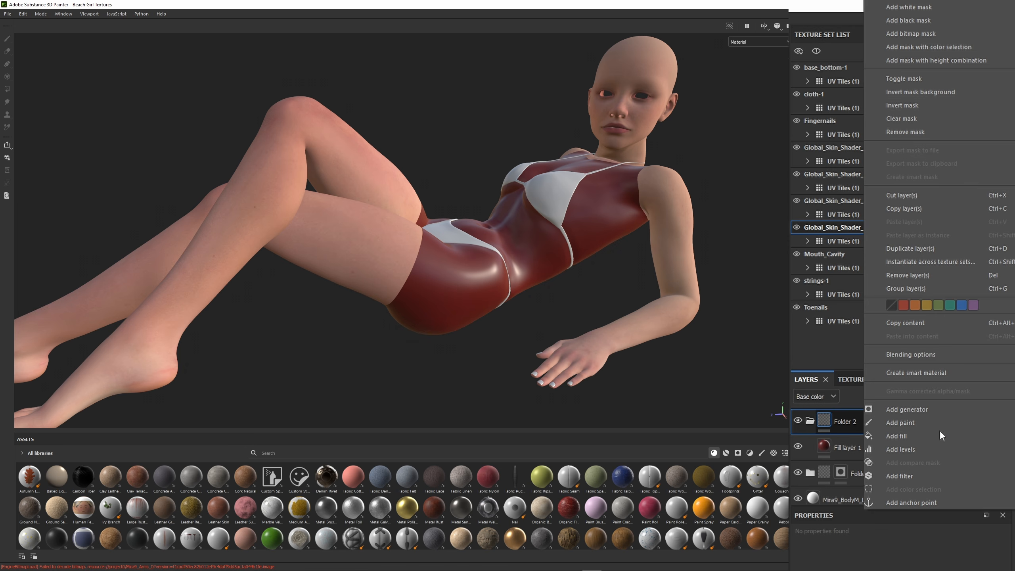
{"action": "left_click", "coordinate": [919, 21]}
{"action": "scroll", "coordinate": [460, 247], "scroll_direction": "up", "scroll_amount": 5}
{"action": "left_click_drag", "start_coordinate": [440, 256], "coordinate": [511, 224], "text": "alt"}
{"action": "right_click_drag", "start_coordinate": [459, 260], "coordinate": [446, 260], "text": "ctrl"}
{"action": "left_click_drag", "start_coordinate": [458, 261], "coordinate": [479, 364]}
{"action": "mouse_move", "coordinate": [465, 345]}
{"action": "left_mouse_down"}
{"action": "mouse_move", "coordinate": [412, 285]}
{"action": "mouse_move", "coordinate": [503, 178]}
{"action": "left_mouse_up"}
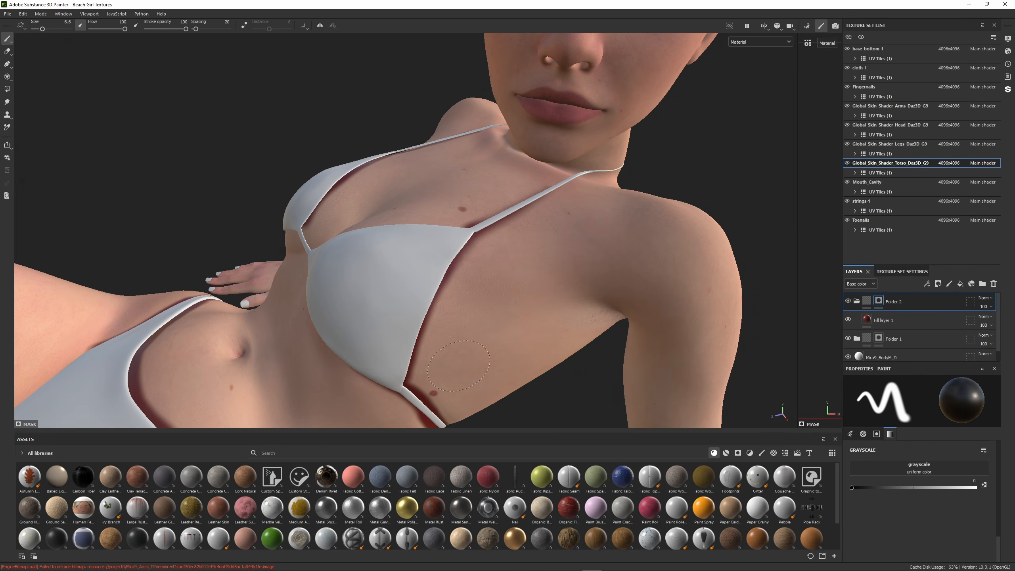
Step: Open the base color of Fill layer 1 for editing
{"action": "left_click", "coordinate": [883, 320]}
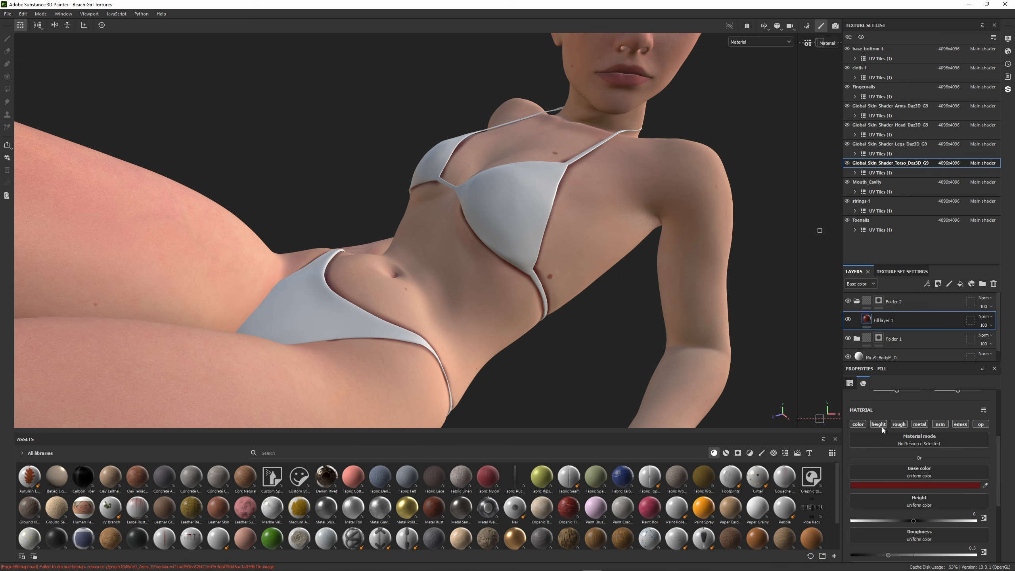
{"action": "left_click", "coordinate": [915, 484]}
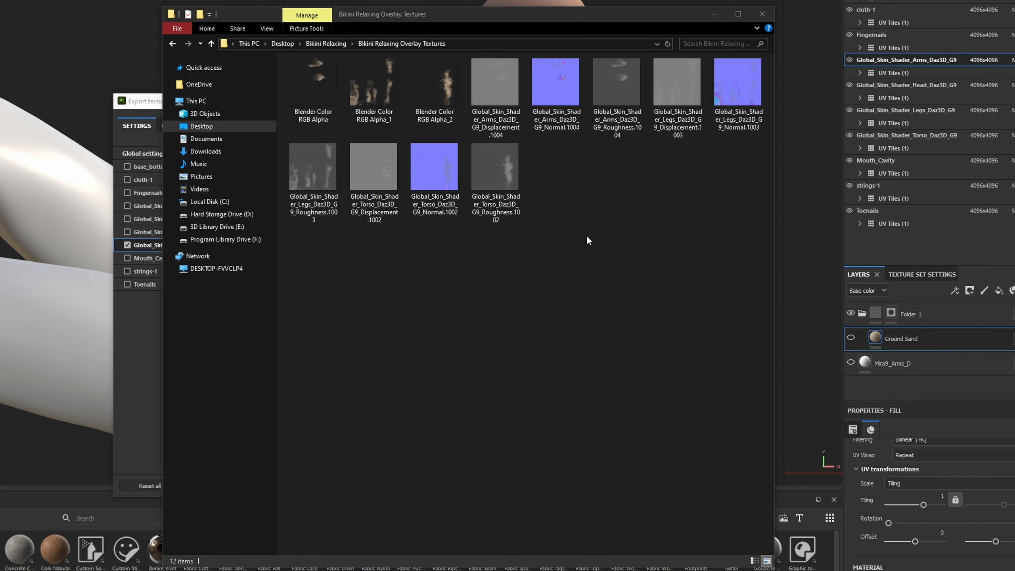
Step: Create a folder named Tan Lines inside Bikini Relaxing Overlay Textures and export the torso color texture into it
{"action": "right_click", "coordinate": [586, 231]}
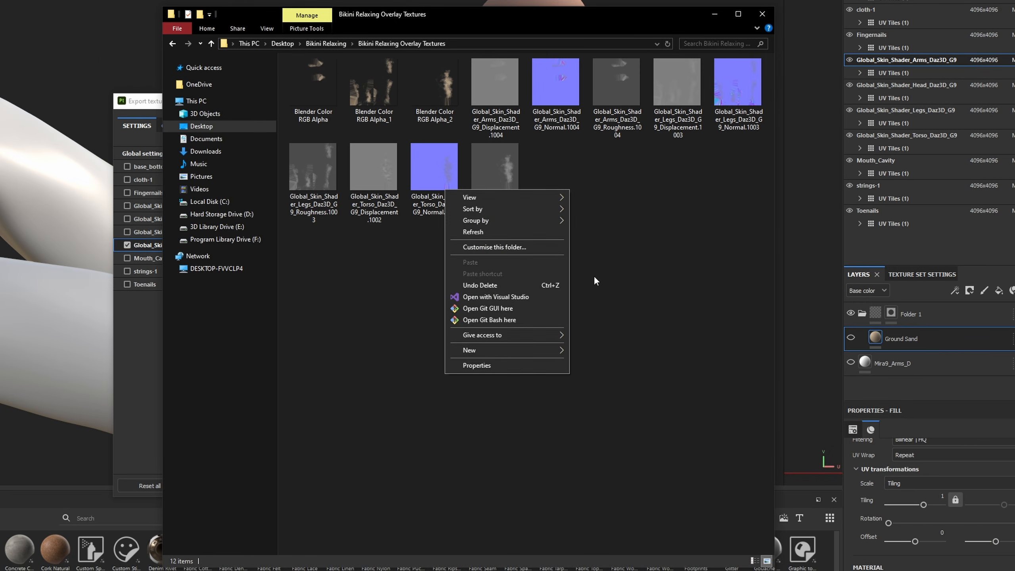
{"action": "left_click", "coordinate": [600, 348]}
{"action": "type", "text": "Tan Lines"}
{"action": "key", "text": "Return"}
{"action": "double_click", "coordinate": [304, 86]}
{"action": "left_click", "coordinate": [531, 46]}
{"action": "left_click", "coordinate": [689, 102]}
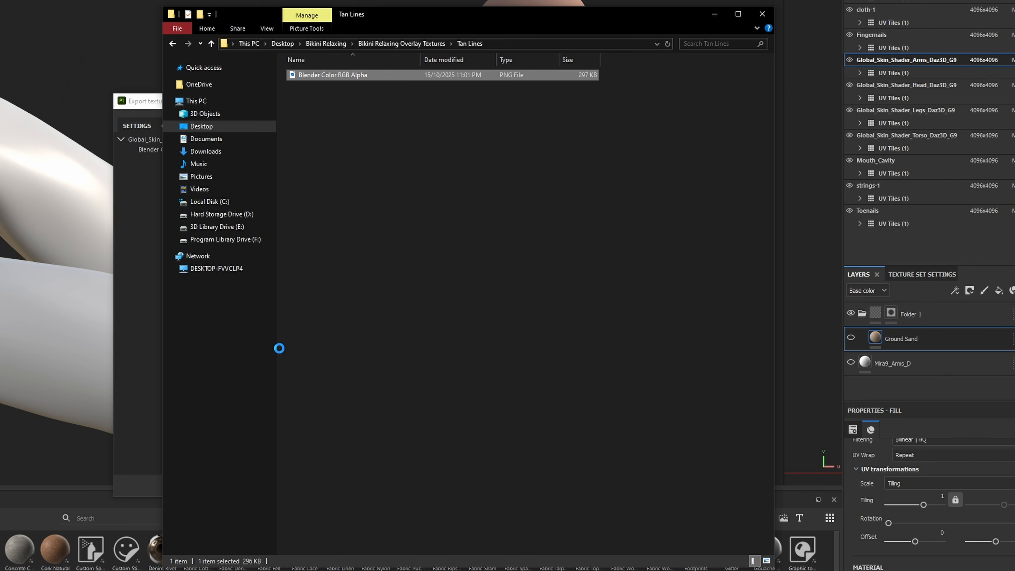
Step: Rename the exported texture file as Tan Lines Blender Color RGB Alpha
{"action": "right_click", "coordinate": [353, 76]}
{"action": "left_click", "coordinate": [261, 430]}
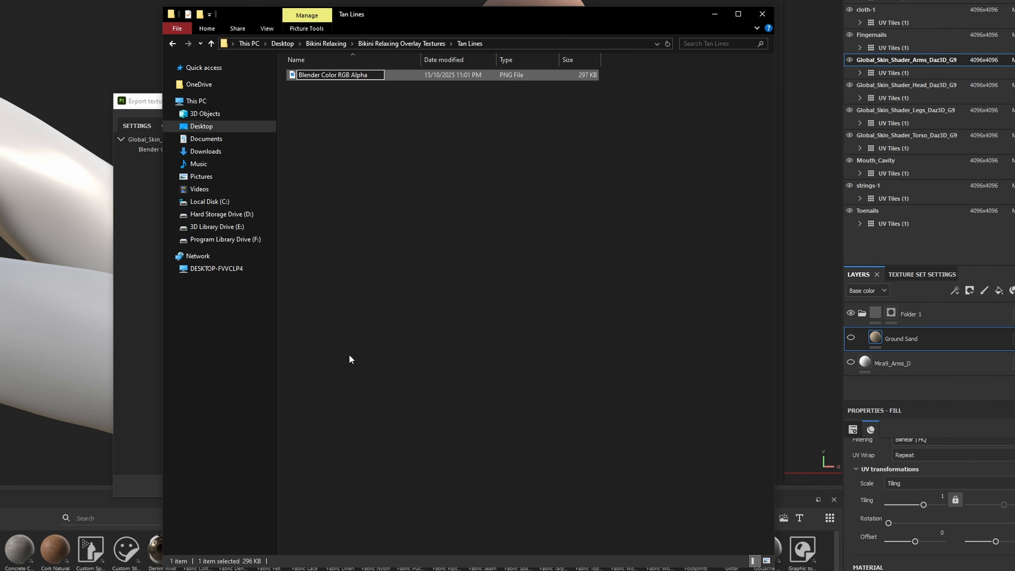
{"action": "type", "text": "Tan Lines"}
{"action": "key", "text": "Return"}
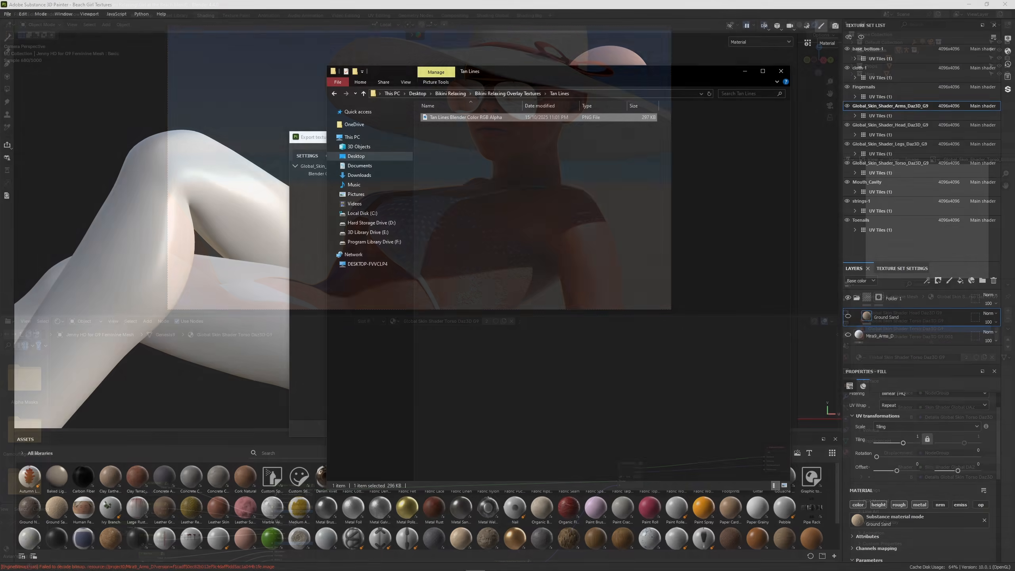
Step: Switch to Blender, add a Principled BSDF to the torso material and connect the tan lines image's color to its Base Color
{"action": "key", "text": "shift+a"}
{"action": "type", "text": "princ"}
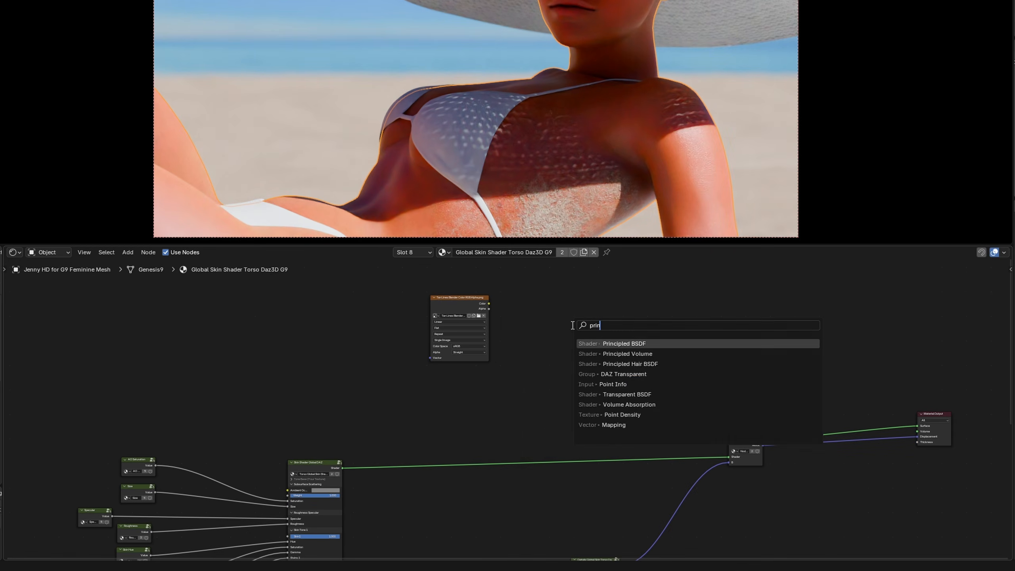
{"action": "key", "text": "Return"}
{"action": "left_click", "coordinate": [530, 315]}
{"action": "left_click_drag", "start_coordinate": [484, 275], "coordinate": [568, 311]}
Step: Mix the tan lines Principled BSDF with the skin shader through a Mix Shader, using the tan lines image's Alpha as the factor
{"action": "left_click_drag", "start_coordinate": [643, 304], "coordinate": [709, 358]}
{"action": "type", "text": "mix"}
{"action": "key", "text": "Return"}
{"action": "left_click", "coordinate": [700, 387]}
{"action": "left_click_drag", "start_coordinate": [483, 282], "coordinate": [700, 380]}
{"action": "left_click_drag", "start_coordinate": [298, 484], "coordinate": [784, 469]}
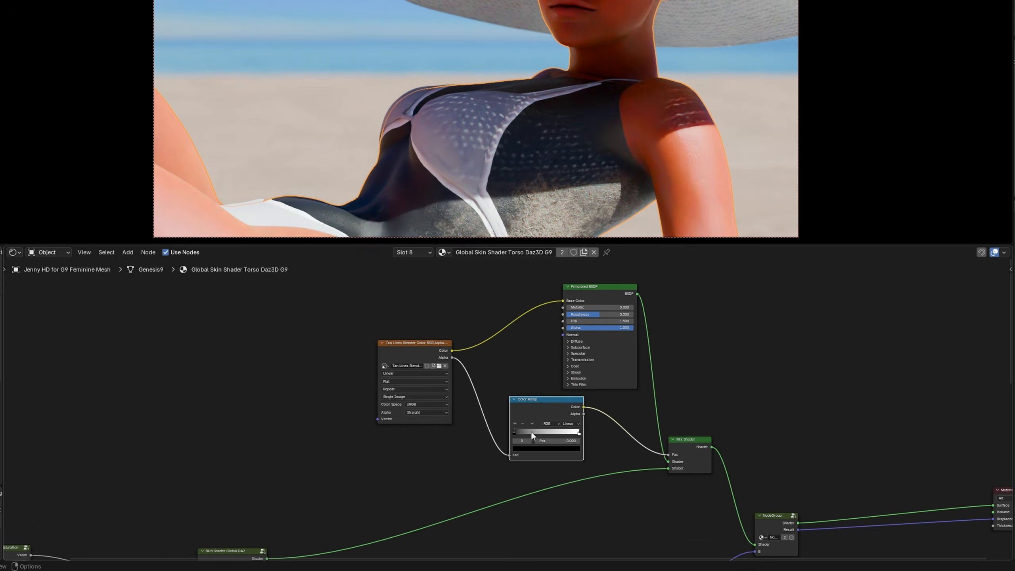
Step: Move the alpha Color Ramp's white stop inward and adjust both stop colors of the Color Ramp feeding the Hue/Saturation/Value node
{"action": "left_click_drag", "start_coordinate": [578, 432], "coordinate": [560, 431]}
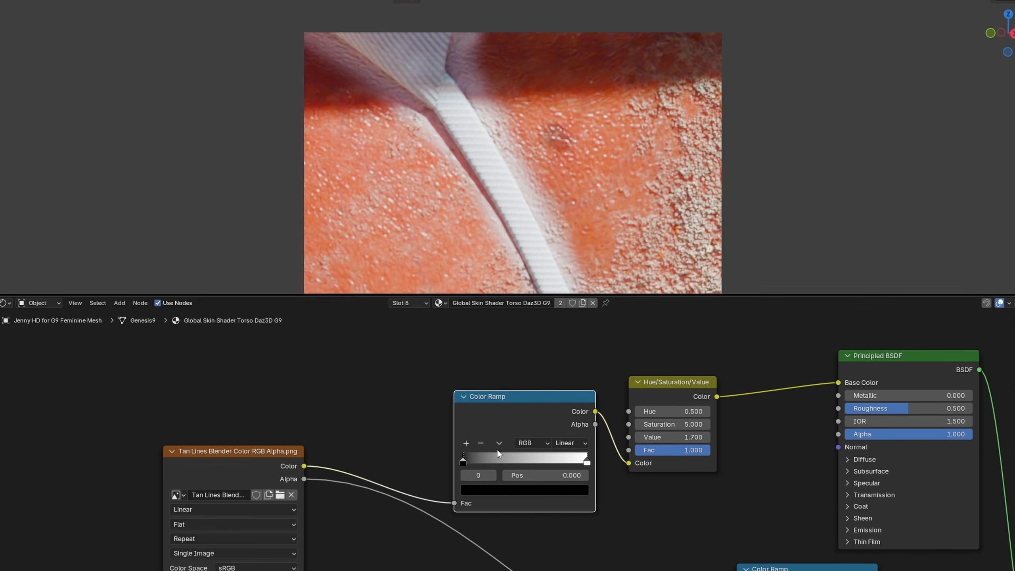
{"action": "left_click", "coordinate": [492, 490]}
{"action": "mouse_move", "coordinate": [514, 381]}
{"action": "left_mouse_down"}
{"action": "mouse_move", "coordinate": [513, 392]}
{"action": "mouse_move", "coordinate": [512, 381]}
{"action": "left_mouse_up"}
{"action": "left_click", "coordinate": [569, 490]}
{"action": "left_click_drag", "start_coordinate": [565, 431], "coordinate": [494, 432]}
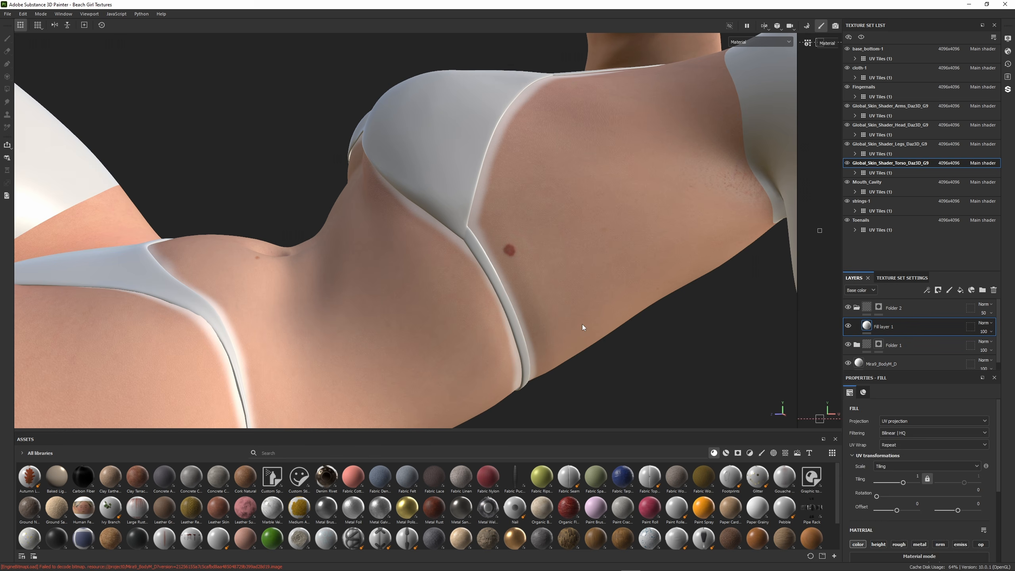
Step: Paint black on the Folder 2 mask to erase and soften tan lines on the torso around the bikini edges
{"action": "scroll", "coordinate": [882, 527], "scroll_direction": "down", "scroll_amount": 15}
{"action": "left_click_drag", "start_coordinate": [976, 496], "coordinate": [851, 496]}
{"action": "left_click_drag", "start_coordinate": [504, 200], "coordinate": [526, 316]}
{"action": "left_click_drag", "start_coordinate": [455, 244], "coordinate": [486, 308]}
{"action": "right_click_drag", "start_coordinate": [519, 240], "coordinate": [536, 240], "text": "ctrl"}
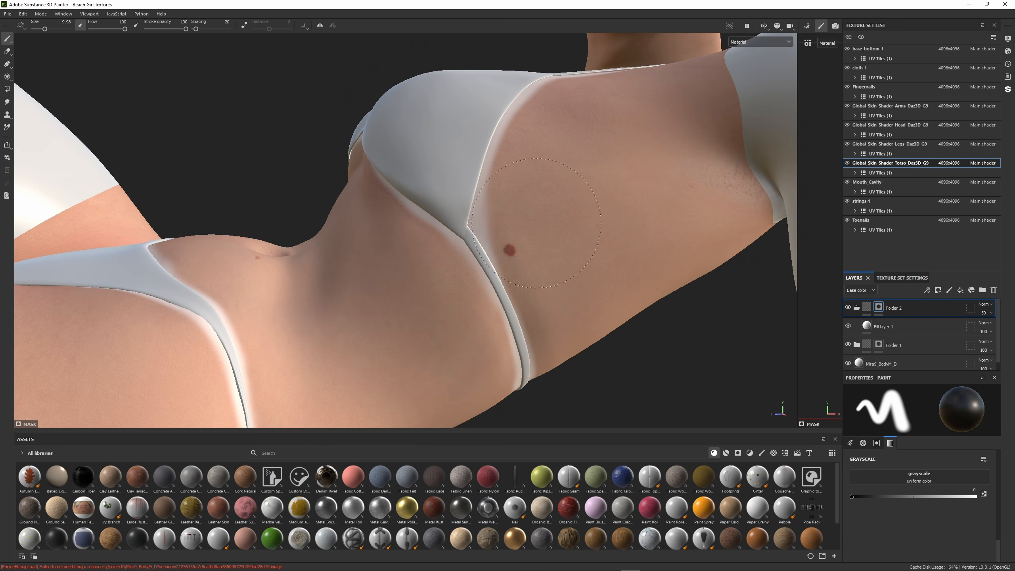
{"action": "left_click_drag", "start_coordinate": [499, 188], "coordinate": [503, 272]}
{"action": "left_click_drag", "start_coordinate": [443, 240], "coordinate": [387, 184]}
{"action": "left_click_drag", "start_coordinate": [567, 139], "coordinate": [531, 196]}
{"action": "left_click_drag", "start_coordinate": [247, 276], "coordinate": [272, 316]}
{"action": "left_click_drag", "start_coordinate": [460, 199], "coordinate": [499, 255], "text": "alt"}
{"action": "left_click_drag", "start_coordinate": [276, 343], "coordinate": [232, 288]}
{"action": "left_click_drag", "start_coordinate": [352, 231], "coordinate": [368, 288]}
{"action": "left_click_drag", "start_coordinate": [515, 255], "coordinate": [534, 199], "text": "alt"}
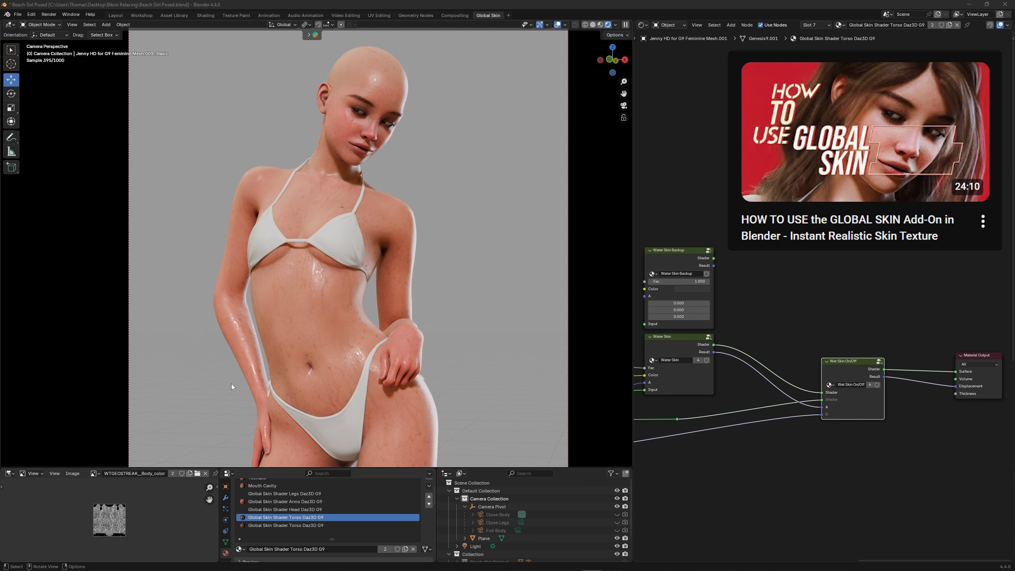
Step: In Blender, copy the character mesh from the Beach Girl Posed scene and paste it into Collection 6 of Girl at the Beach
{"action": "left_click", "coordinate": [418, 224]}
{"action": "right_click", "coordinate": [501, 201]}
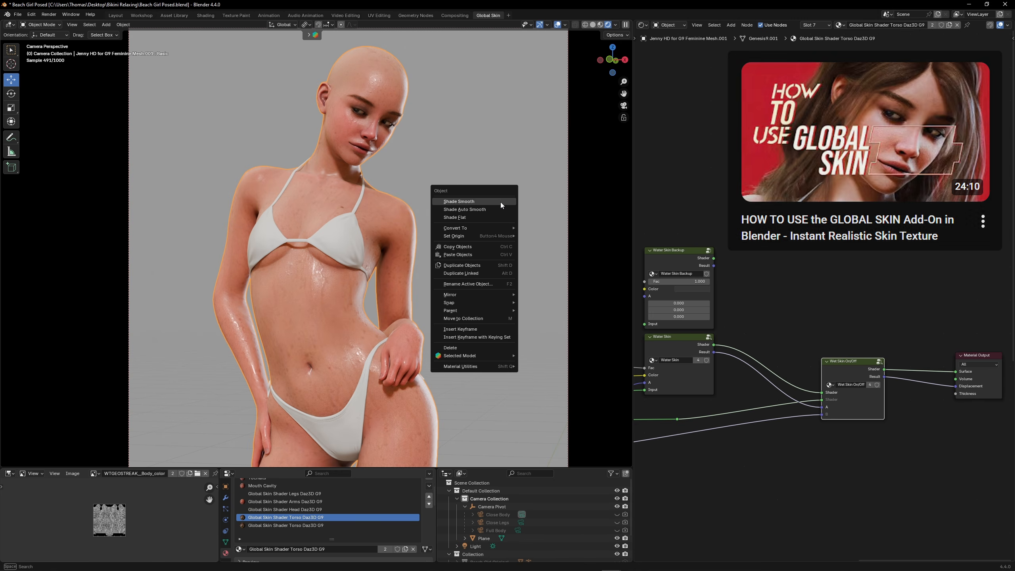
{"action": "left_click", "coordinate": [476, 245]}
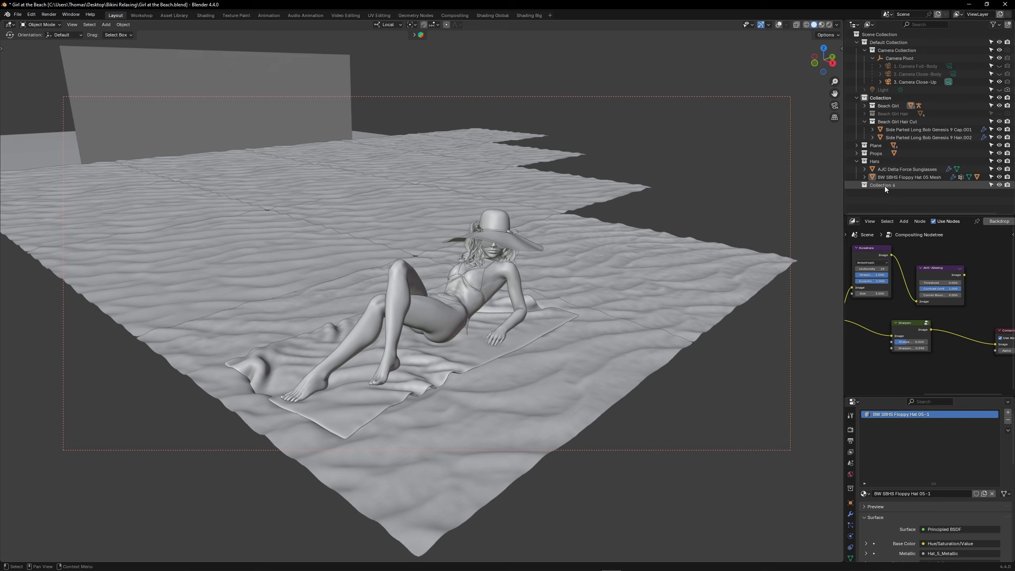
{"action": "left_click", "coordinate": [884, 187]}
{"action": "right_click", "coordinate": [610, 230]}
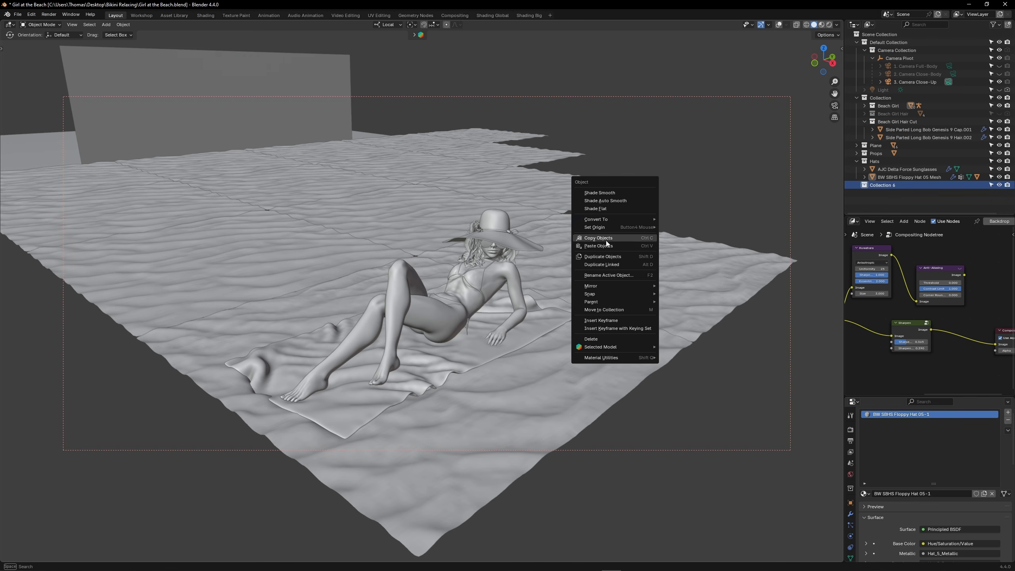
{"action": "left_click", "coordinate": [598, 246]}
Step: Insert the Water Skin group between Sand Torso and the Material Output, driven by the WTGEOSTREAK__Body_color texture and the skin shader's color
{"action": "left_click", "coordinate": [778, 25]}
{"action": "left_click", "coordinate": [439, 197]}
{"action": "scroll", "coordinate": [439, 196], "scroll_direction": "down", "scroll_amount": 5}
{"action": "key", "text": "g"}
{"action": "left_click_drag", "start_coordinate": [419, 280], "coordinate": [418, 457]}
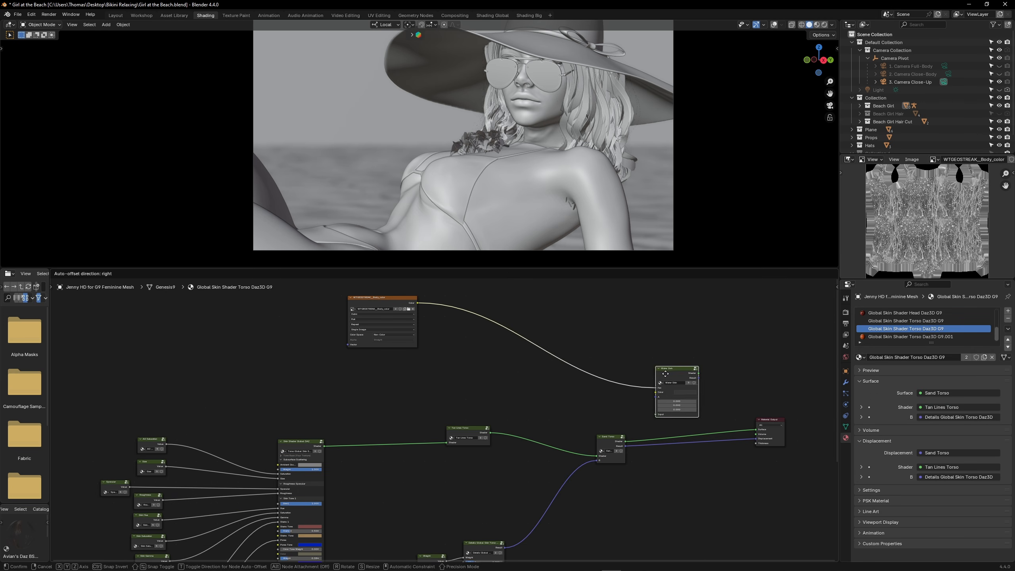
{"action": "left_click_drag", "start_coordinate": [625, 441], "coordinate": [654, 414]}
{"action": "left_click_drag", "start_coordinate": [625, 446], "coordinate": [654, 397]}
{"action": "left_click_drag", "start_coordinate": [324, 451], "coordinate": [755, 429]}
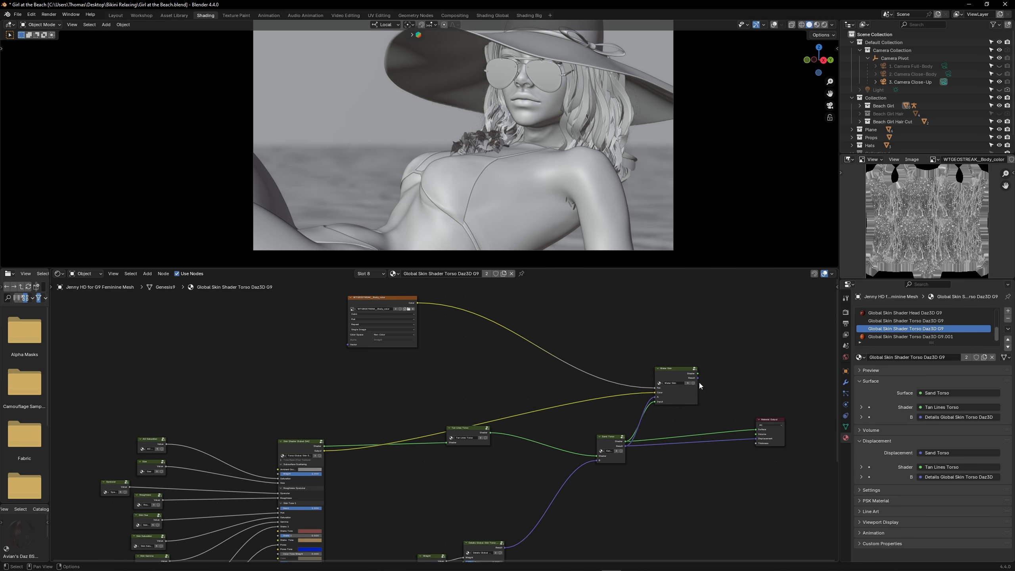
{"action": "left_click", "coordinate": [696, 386]}
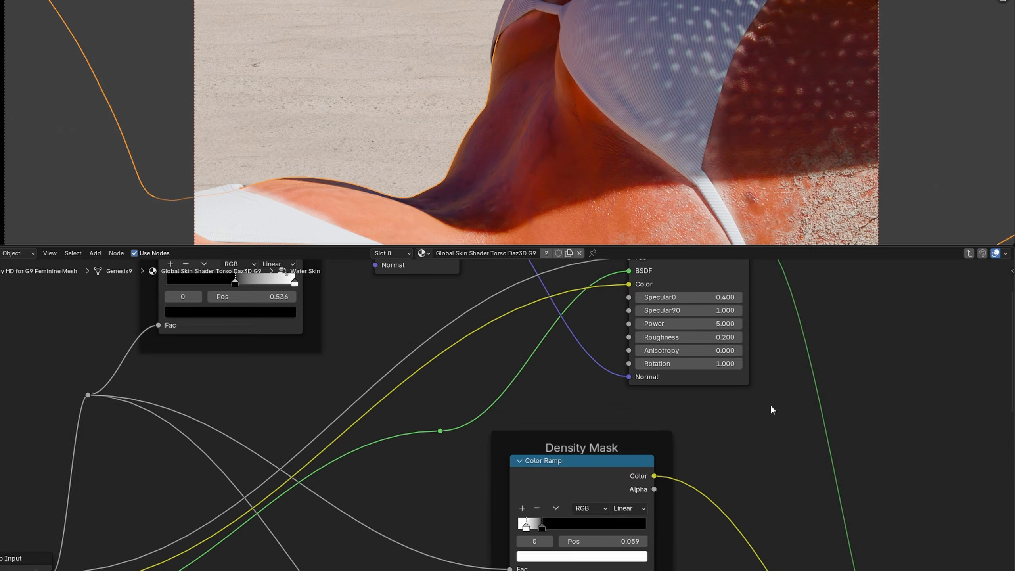
Step: Inside Water Skin, disconnect the Mix Shader's second shader input and move the Density Mask ramp's white stop to 0.227
{"action": "scroll", "coordinate": [716, 424], "scroll_direction": "down", "scroll_amount": 4}
{"action": "middle_click_drag", "start_coordinate": [676, 467], "coordinate": [671, 362]}
{"action": "scroll", "coordinate": [670, 426], "scroll_direction": "up", "scroll_amount": 2}
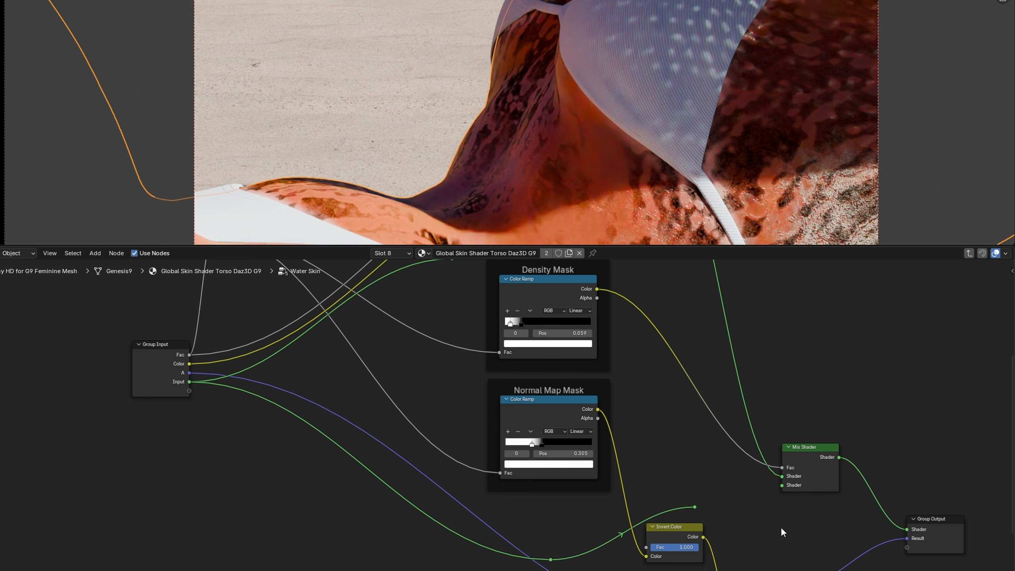
{"action": "middle_click_drag", "start_coordinate": [522, 324], "coordinate": [513, 382]}
{"action": "scroll", "coordinate": [514, 382], "scroll_direction": "up", "scroll_amount": 6}
{"action": "mouse_move", "coordinate": [514, 383]}
{"action": "left_mouse_down"}
{"action": "mouse_move", "coordinate": [557, 382]}
{"action": "mouse_move", "coordinate": [522, 382]}
{"action": "left_mouse_up"}
{"action": "key", "text": "Home"}
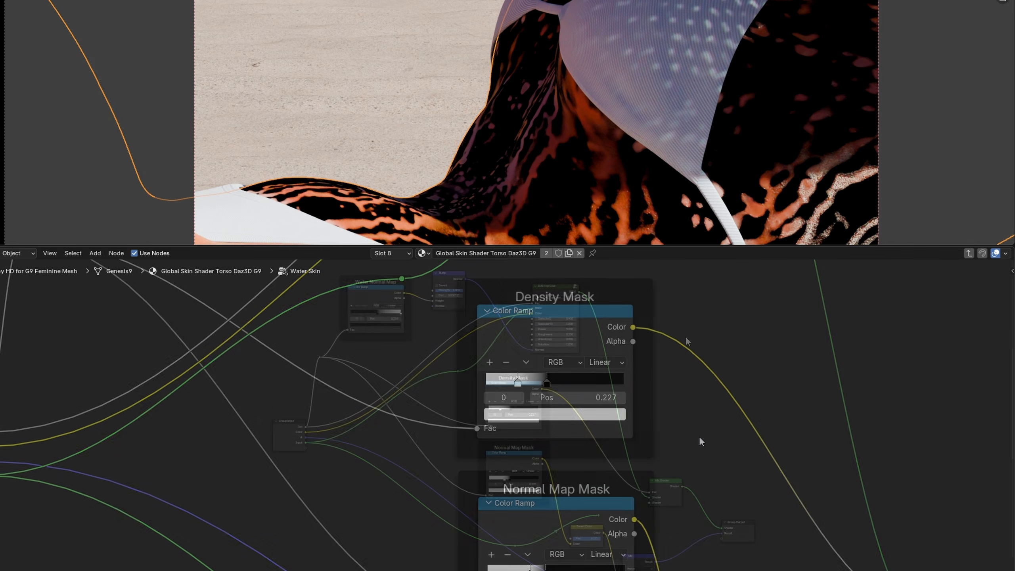
Step: Leave the Water Skin group and replace its streak image with the last body map in the file list filtered by "body"
{"action": "right_click", "coordinate": [730, 322]}
{"action": "left_click", "coordinate": [685, 385]}
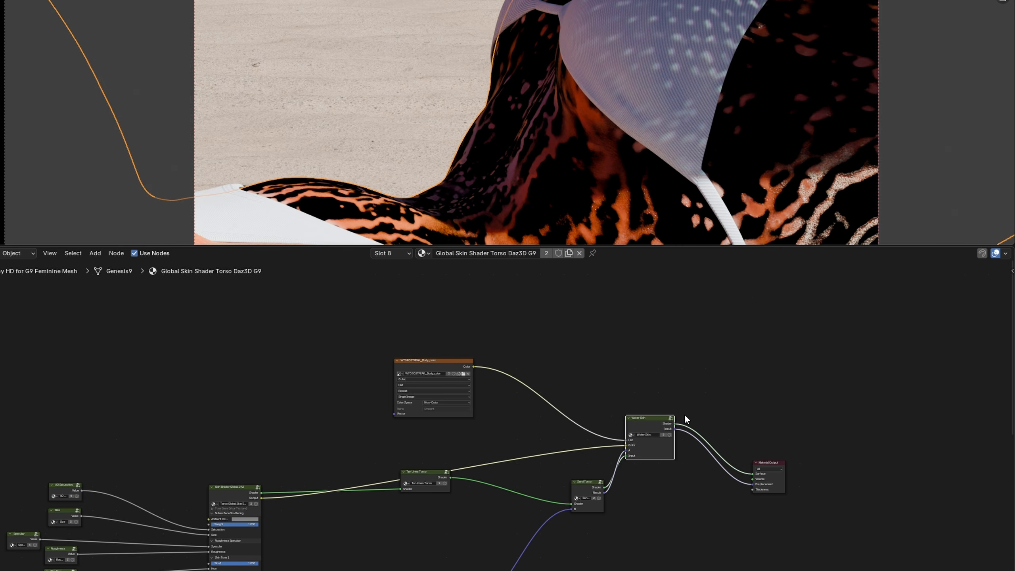
{"action": "mouse_move", "coordinate": [512, 365]}
{"action": "middle_mouse_down"}
{"action": "mouse_move", "coordinate": [628, 387]}
{"action": "mouse_move", "coordinate": [532, 365]}
{"action": "middle_mouse_up"}
{"action": "scroll", "coordinate": [627, 386], "scroll_direction": "up", "scroll_amount": 5}
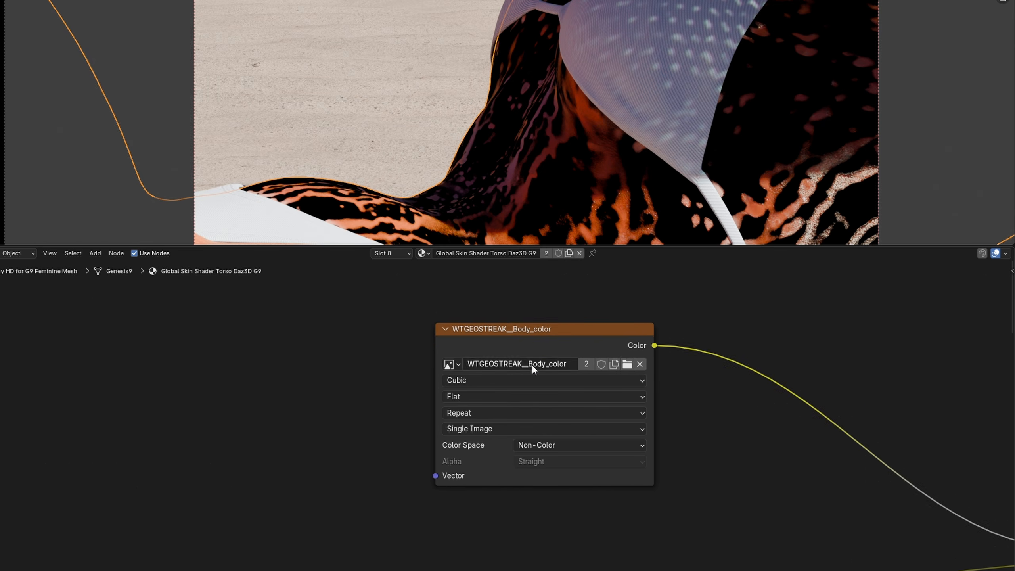
{"action": "left_click", "coordinate": [627, 364]}
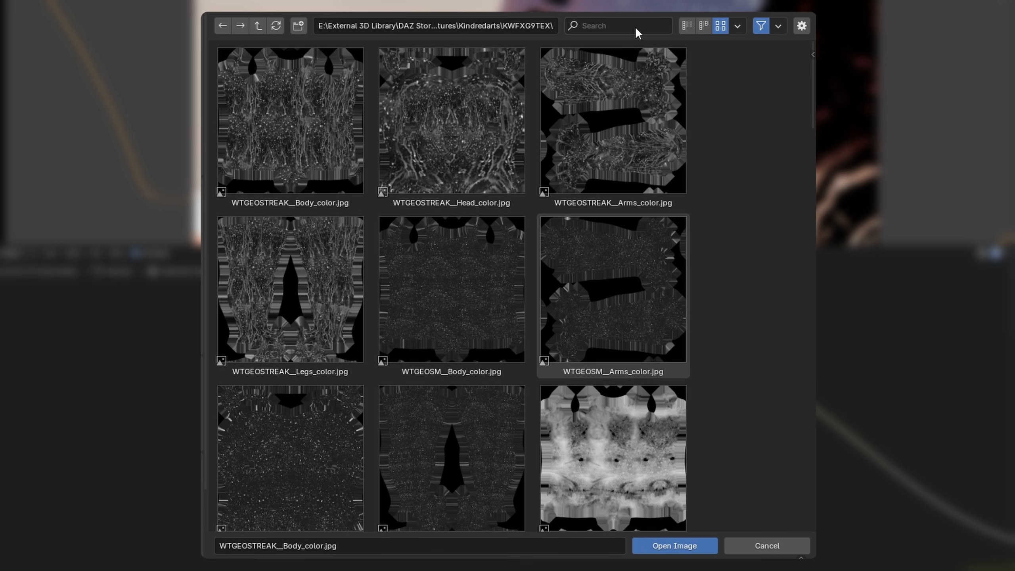
{"action": "left_click", "coordinate": [634, 27]}
{"action": "type", "text": "body"}
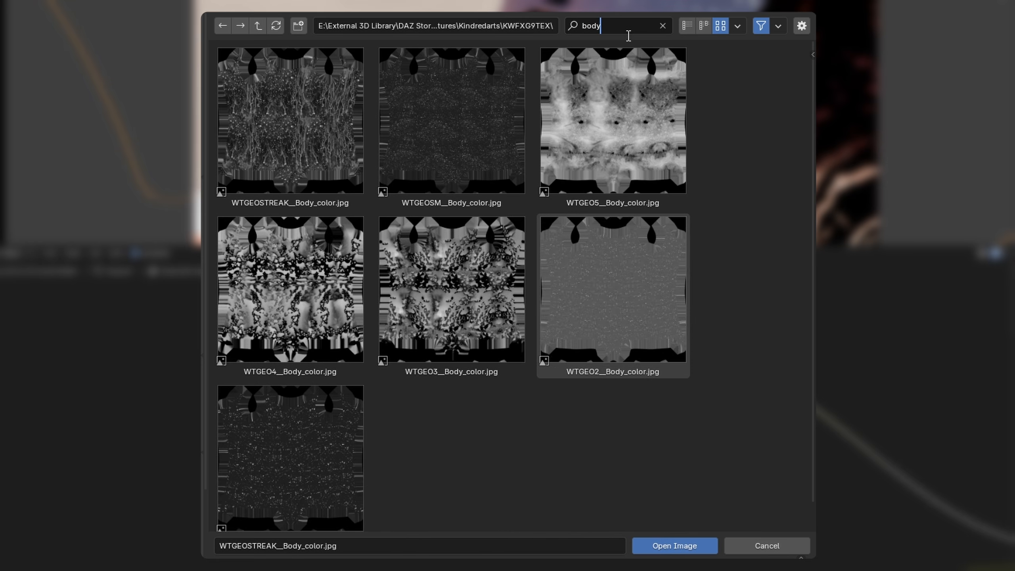
{"action": "key", "text": "Return"}
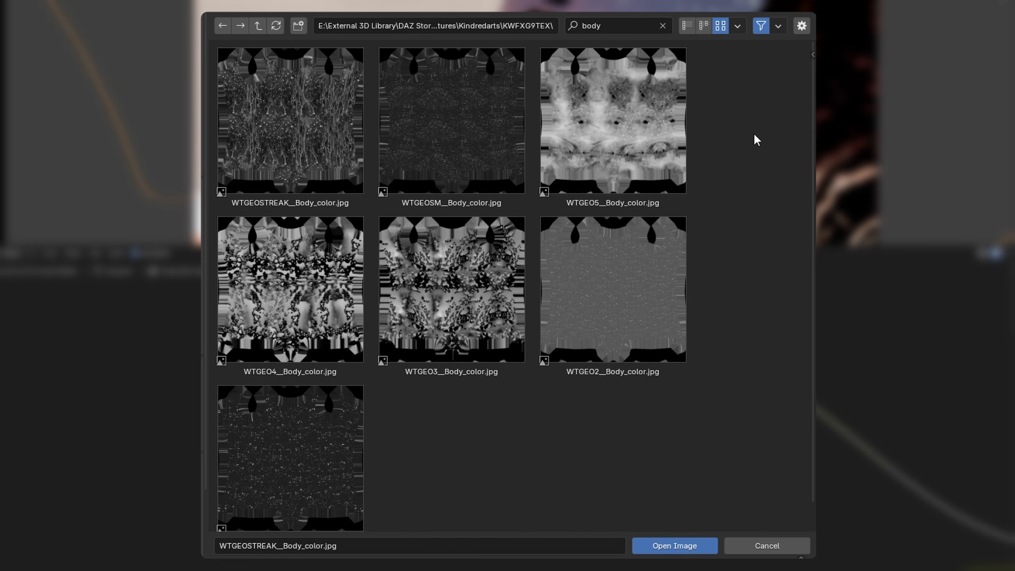
{"action": "double_click", "coordinate": [296, 441]}
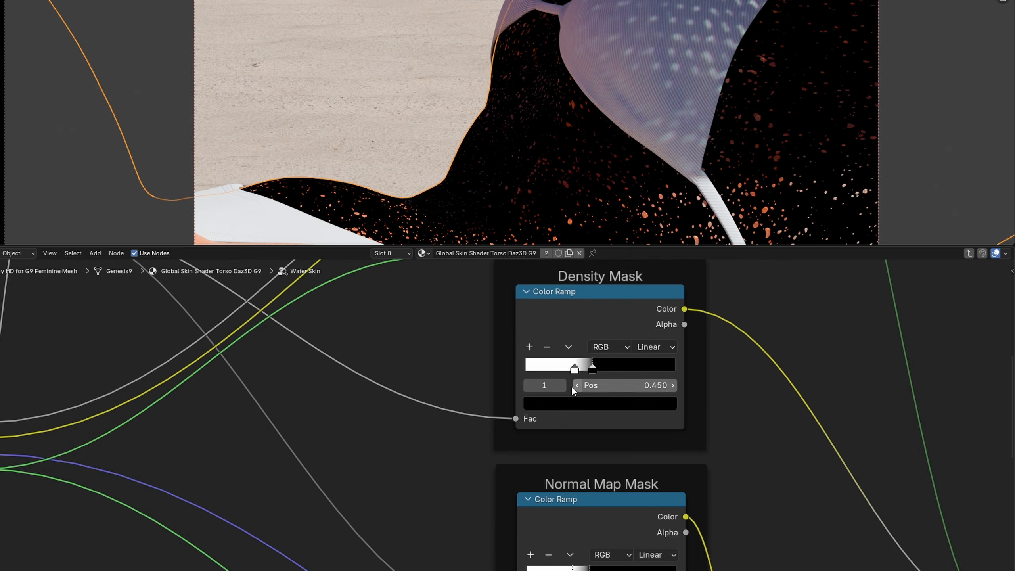
Step: Readjust the stops of the Density Mask Color Ramp to suit the replaced body map
{"action": "mouse_move", "coordinate": [575, 368]}
{"action": "left_mouse_down"}
{"action": "mouse_move", "coordinate": [539, 368]}
{"action": "mouse_move", "coordinate": [576, 368]}
{"action": "left_mouse_up"}
{"action": "left_click_drag", "start_coordinate": [569, 368], "coordinate": [547, 368]}
{"action": "left_click_drag", "start_coordinate": [576, 368], "coordinate": [610, 368]}
{"action": "scroll", "coordinate": [585, 368], "scroll_direction": "down", "scroll_amount": 3}
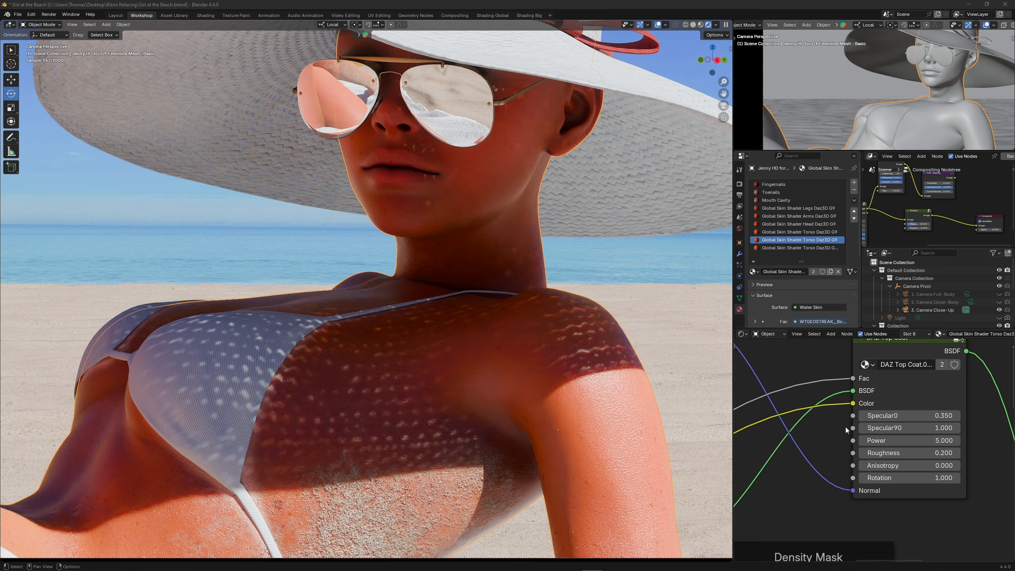
Step: Cut the link into the DAZ Top Coat's Color and try a plain white color there
{"action": "right_click_drag", "start_coordinate": [838, 399], "coordinate": [836, 421], "text": "ctrl"}
{"action": "left_click", "coordinate": [931, 403]}
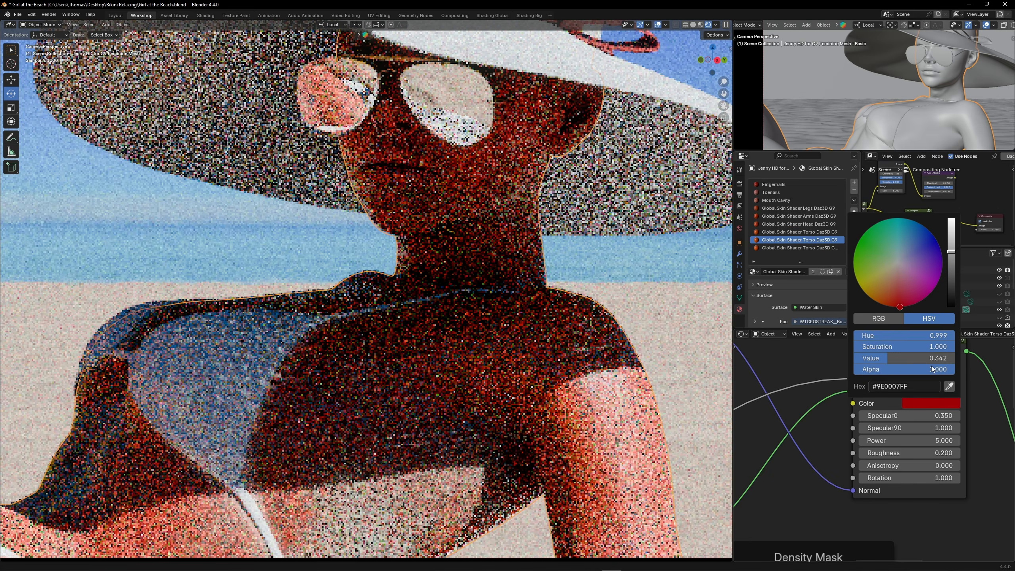
{"action": "left_click_drag", "start_coordinate": [933, 346], "coordinate": [887, 293]}
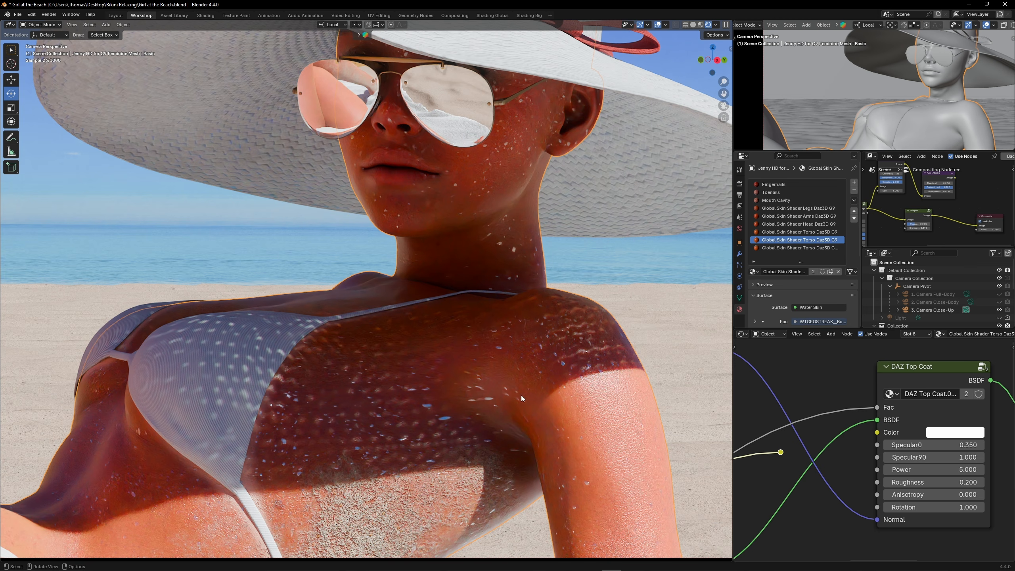
Step: Reconnect the skin color link to the DAZ Top Coat's Color and insert an additional node on that link
{"action": "left_click_drag", "start_coordinate": [780, 453], "coordinate": [876, 431]}
{"action": "scroll", "coordinate": [788, 450], "scroll_direction": "down", "scroll_amount": 3}
{"action": "middle_click_drag", "start_coordinate": [788, 450], "coordinate": [884, 417]}
{"action": "key", "text": "shift+a"}
{"action": "key", "text": "s"}
{"action": "left_click", "coordinate": [851, 432]}
{"action": "left_click", "coordinate": [851, 430]}
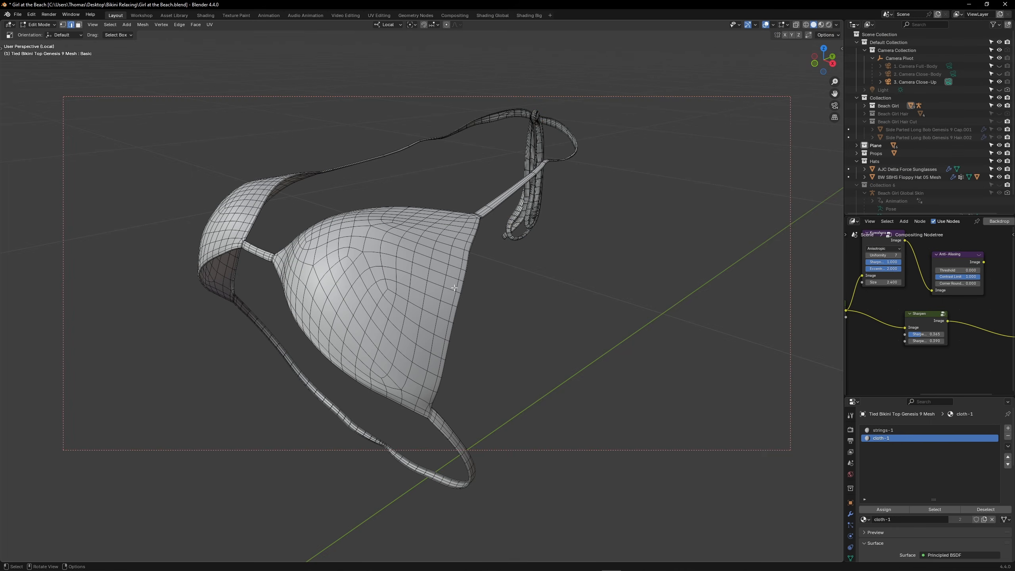
Step: Select the edge loops bordering the bikini top's cup fabric and apply Edge Split to them
{"action": "left_click", "coordinate": [455, 287], "text": "alt"}
{"action": "middle_click_drag", "start_coordinate": [454, 360], "coordinate": [448, 331]}
{"action": "scroll", "coordinate": [441, 320], "scroll_direction": "up", "scroll_amount": 2}
{"action": "left_click", "coordinate": [420, 279], "text": "alt+shift"}
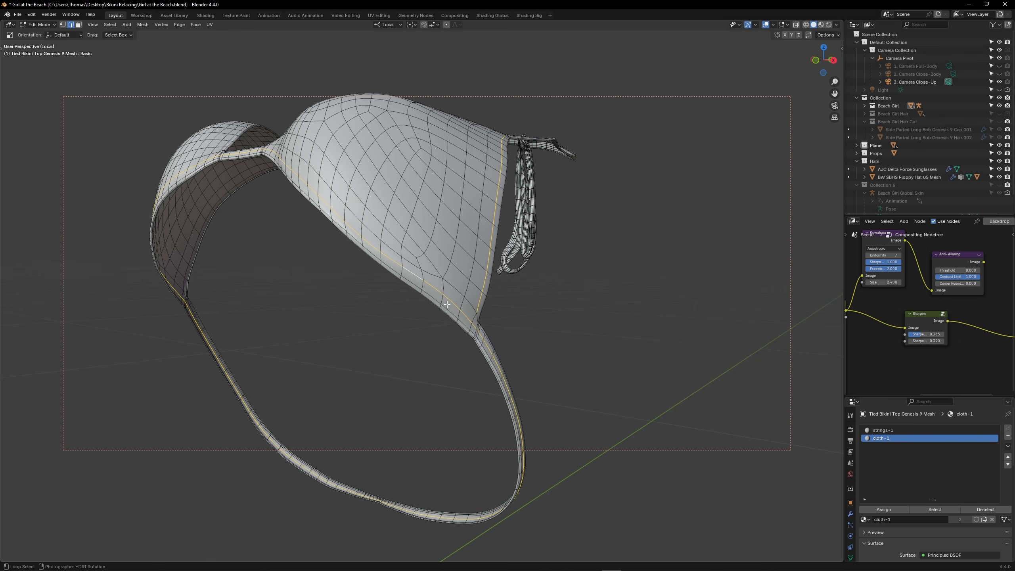
{"action": "middle_click_drag", "start_coordinate": [420, 279], "coordinate": [455, 287]}
{"action": "scroll", "coordinate": [456, 288], "scroll_direction": "up", "scroll_amount": 1}
{"action": "right_click", "coordinate": [456, 288]}
{"action": "left_click", "coordinate": [424, 395]}
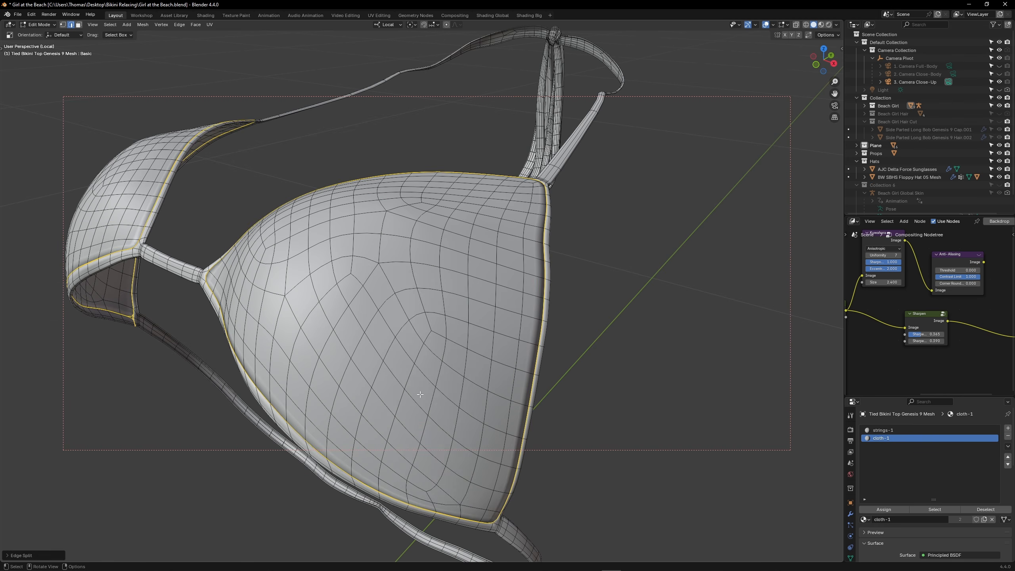
{"action": "key", "text": "Tab"}
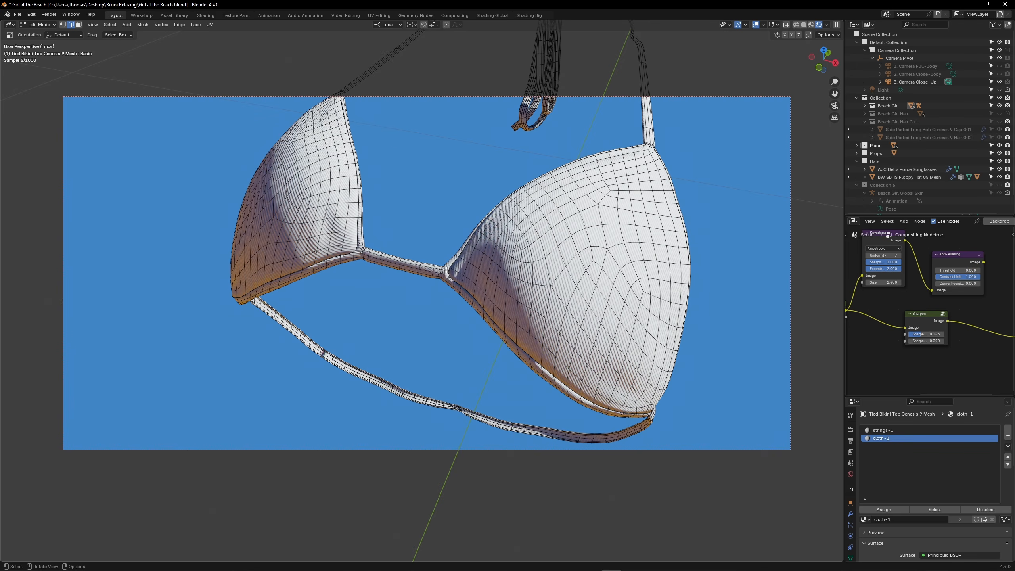
Step: Select the linked trim faces of the bikini top and assign them a new material slot with a single-user copy of cloth-1
{"action": "key", "text": "ctrl+l"}
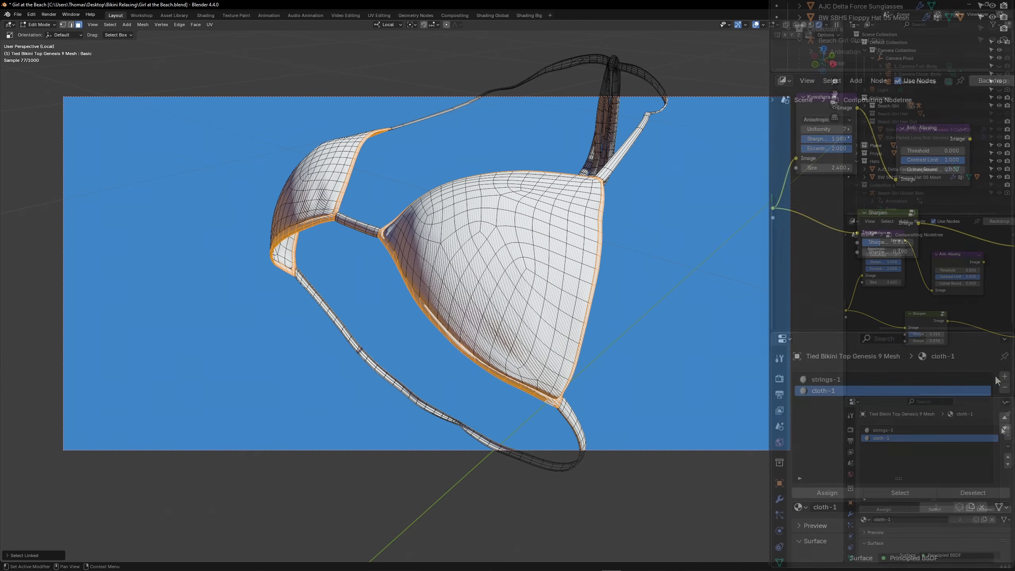
{"action": "left_click", "coordinate": [1007, 428]}
{"action": "left_click", "coordinate": [865, 519]}
{"action": "type", "text": "cloth"}
{"action": "left_click", "coordinate": [841, 373]}
{"action": "left_click", "coordinate": [970, 506]}
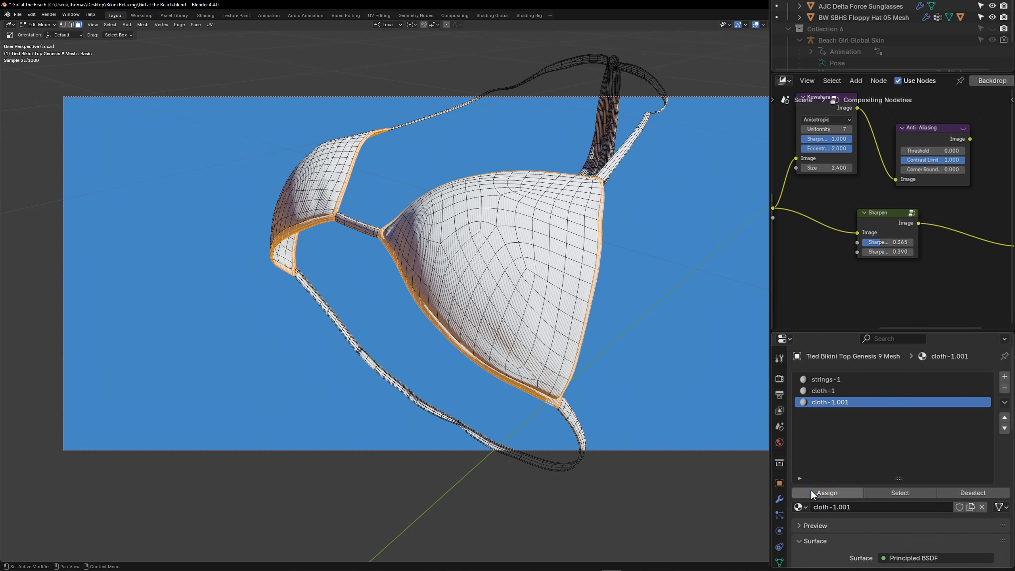
{"action": "left_click", "coordinate": [811, 491]}
{"action": "key", "text": "Tab"}
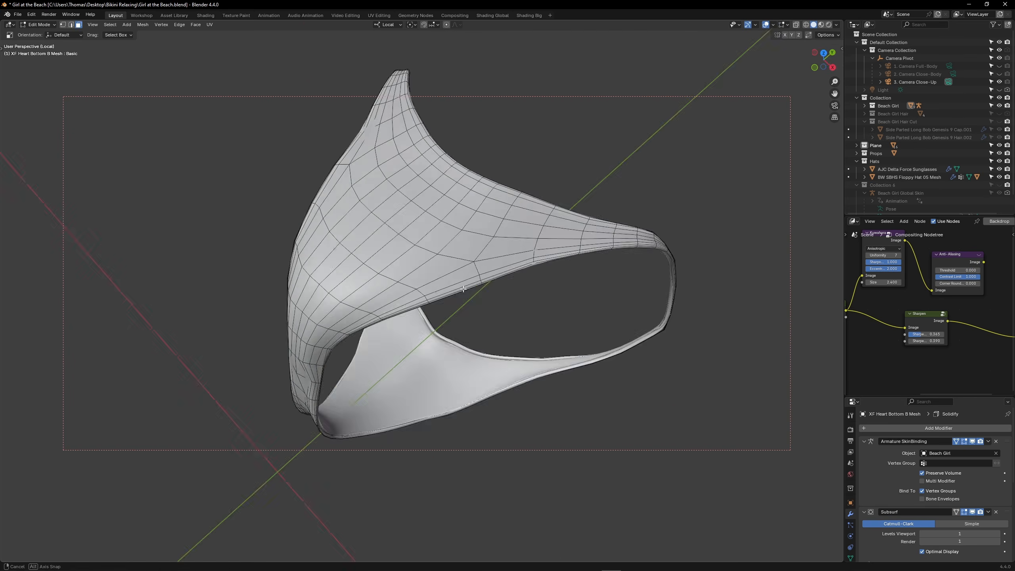
Step: Apply Edge Split to the trim edges of the bikini bottom mesh
{"action": "middle_click_drag", "start_coordinate": [459, 280], "coordinate": [398, 420]}
{"action": "right_click", "coordinate": [398, 419]}
{"action": "left_click", "coordinate": [398, 419]}
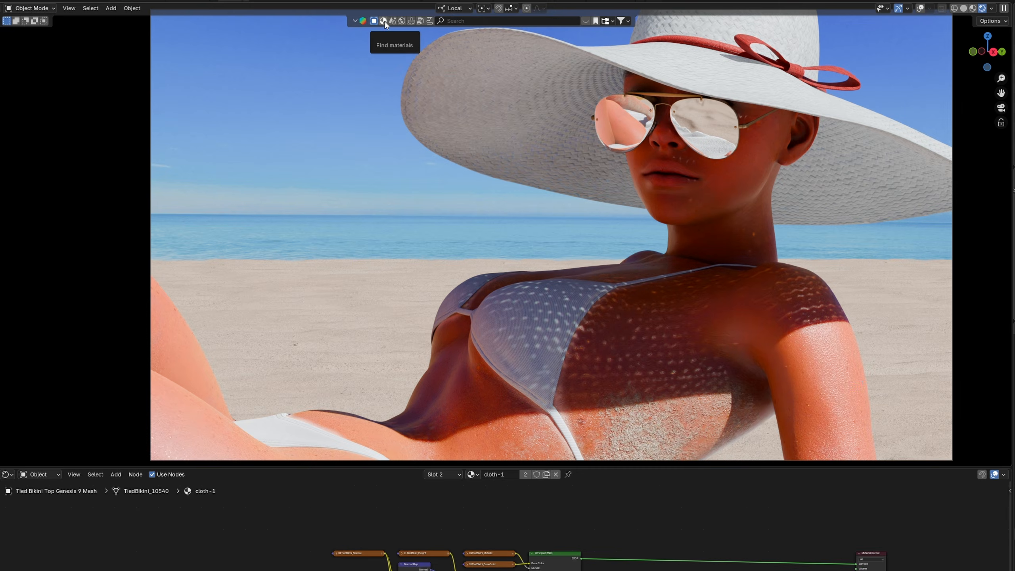
Step: Search the online material library for "Fabric Pattern" and apply the Geometric patterned fabric to the bikini top's cups
{"action": "left_click", "coordinate": [384, 21]}
{"action": "left_click", "coordinate": [464, 21]}
{"action": "type", "text": "Fabric Pattern"}
{"action": "key", "text": "Return"}
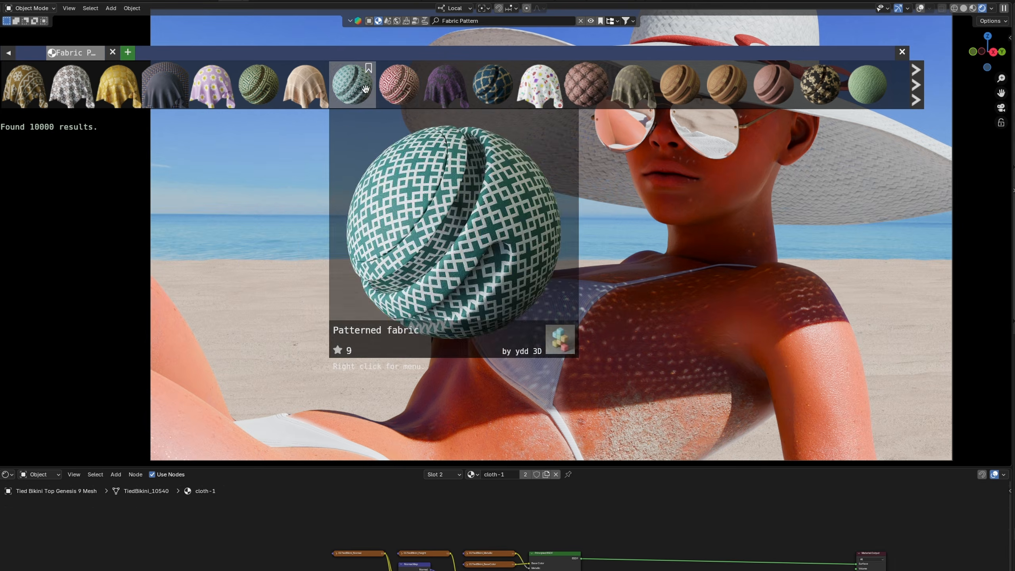
{"action": "scroll", "coordinate": [770, 98], "scroll_direction": "down", "scroll_amount": 6}
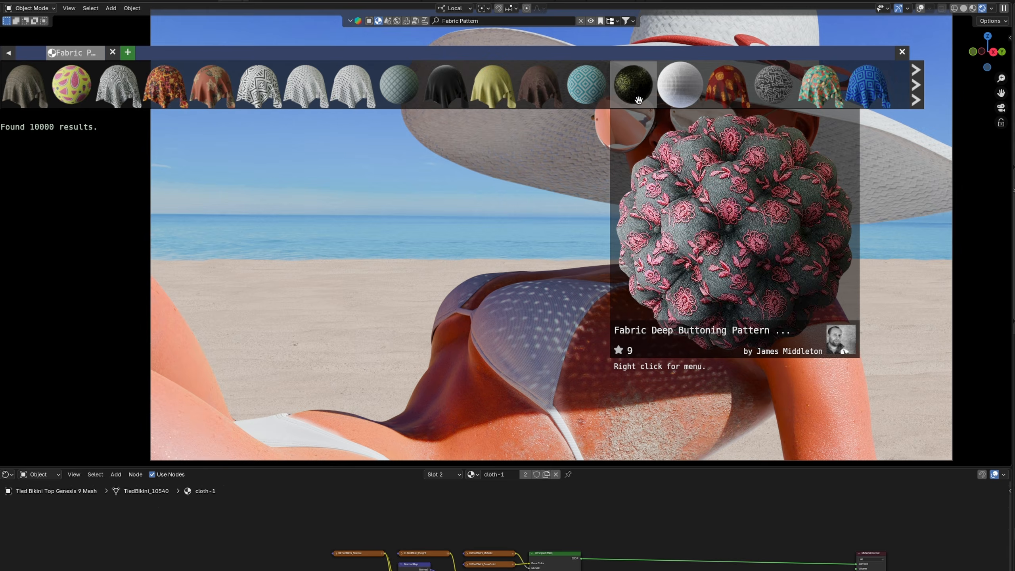
{"action": "scroll", "coordinate": [674, 89], "scroll_direction": "down", "scroll_amount": 10}
{"action": "left_click_drag", "start_coordinate": [210, 86], "coordinate": [542, 294]}
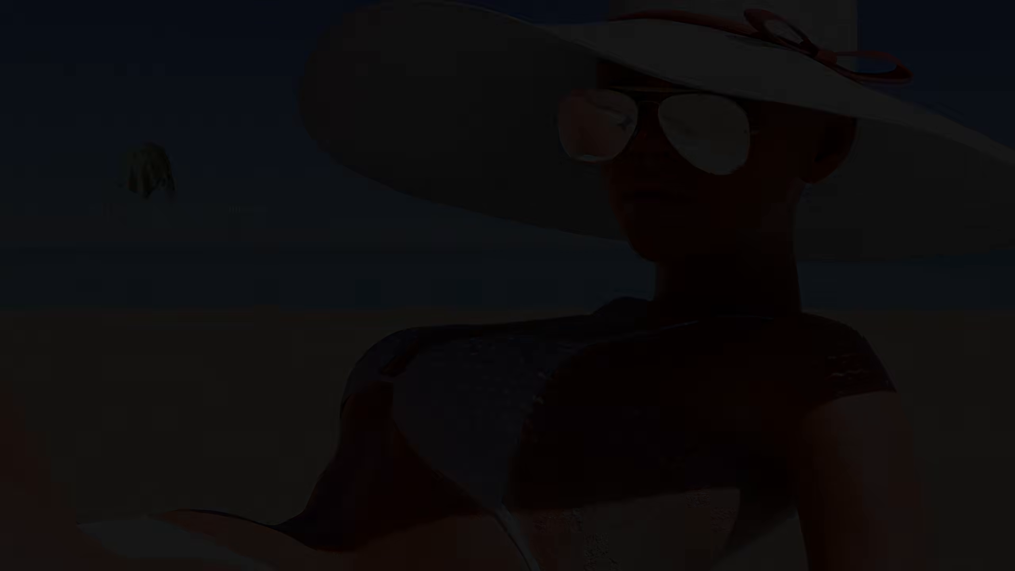
{"action": "left_click_drag", "start_coordinate": [147, 170], "coordinate": [510, 436]}
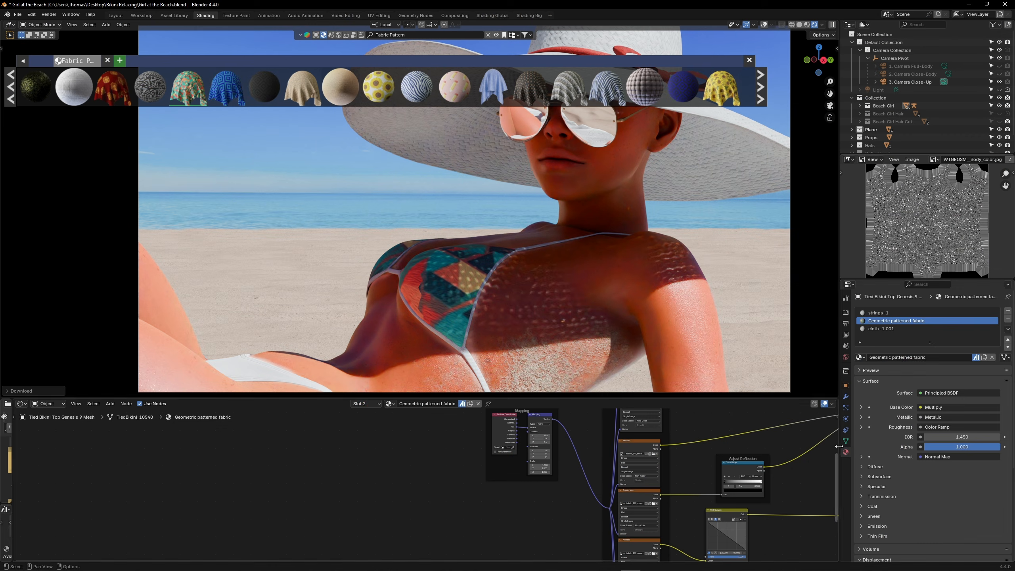
Step: Make Default UVs the bikini top's render UV map and shift the Ethnic sumba woven fabric's mapping location along Y
{"action": "left_click", "coordinate": [845, 441]}
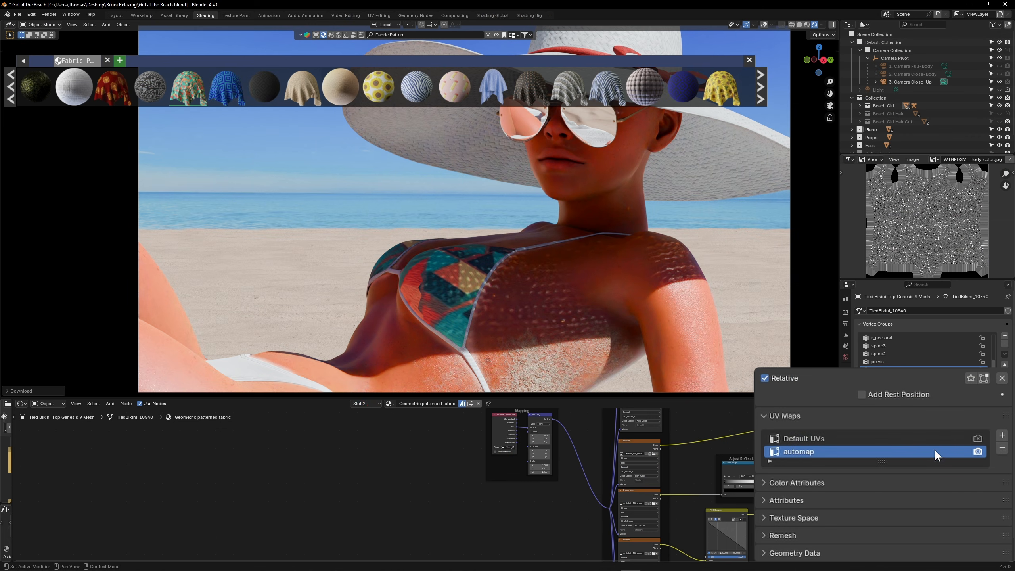
{"action": "left_click", "coordinate": [977, 438]}
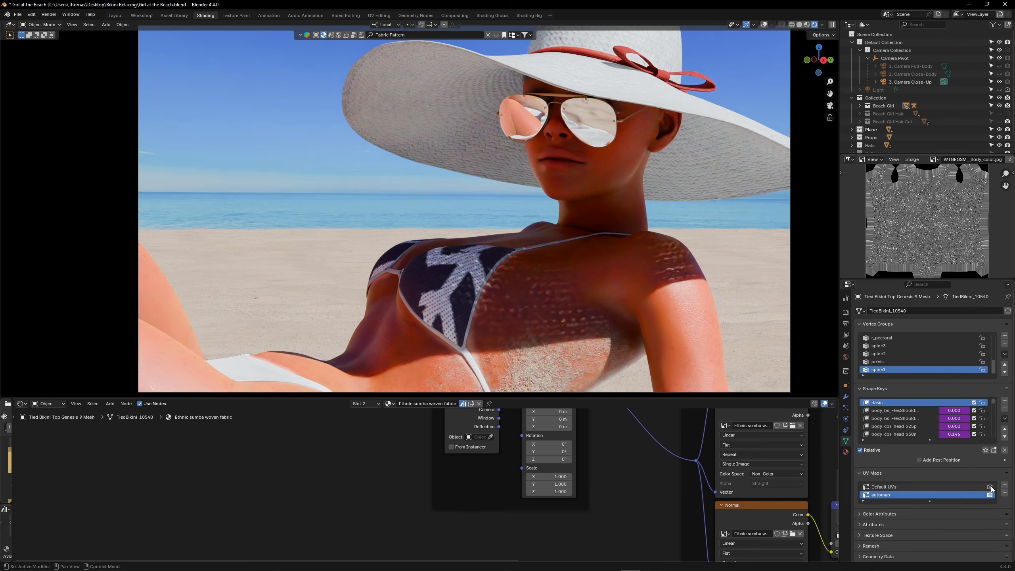
{"action": "left_click", "coordinate": [990, 486]}
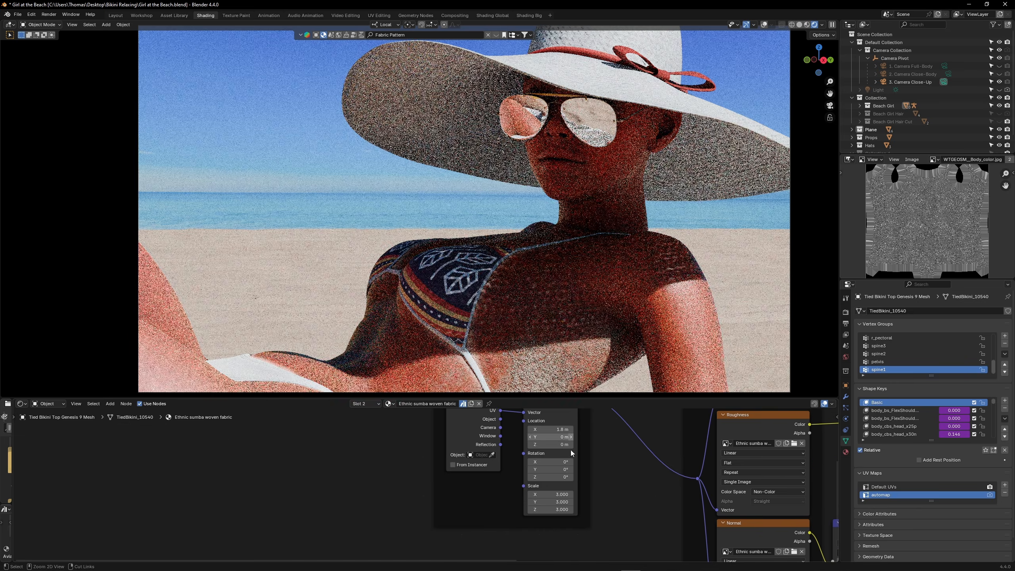
{"action": "left_click_drag", "start_coordinate": [551, 436], "coordinate": [571, 436]}
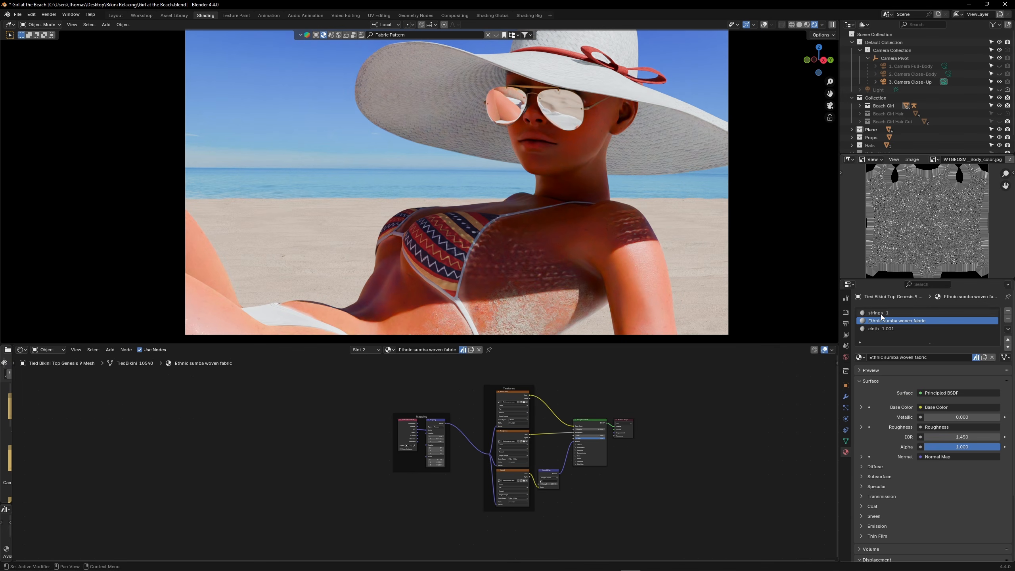
Step: Copy all nodes of the Ethnic sumba woven fabric material and switch the bikini top's second slot to cloth-1
{"action": "left_click_drag", "start_coordinate": [348, 369], "coordinate": [674, 542]}
{"action": "right_click", "coordinate": [536, 425]}
{"action": "left_click", "coordinate": [537, 426]}
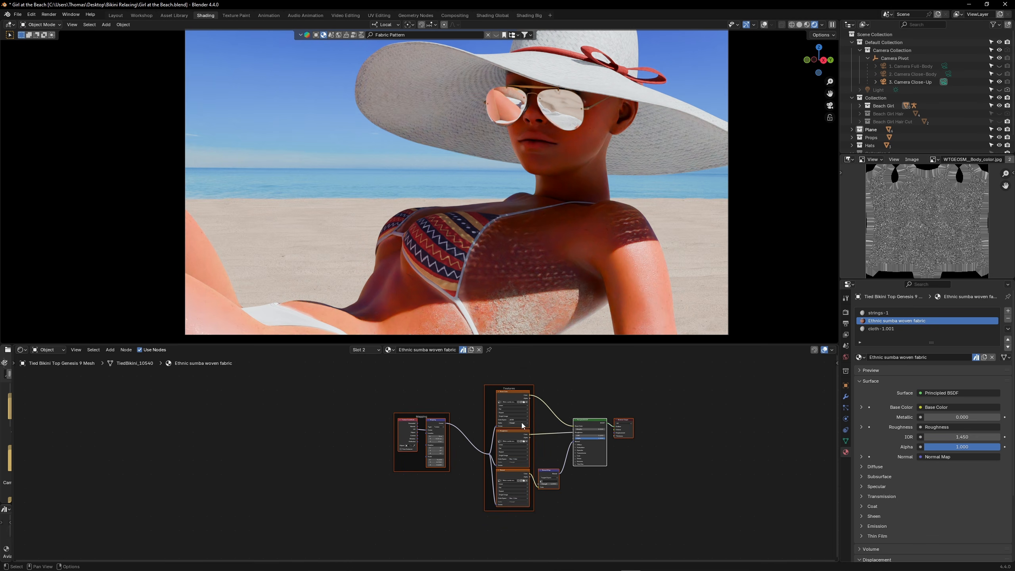
{"action": "left_click", "coordinate": [860, 357]}
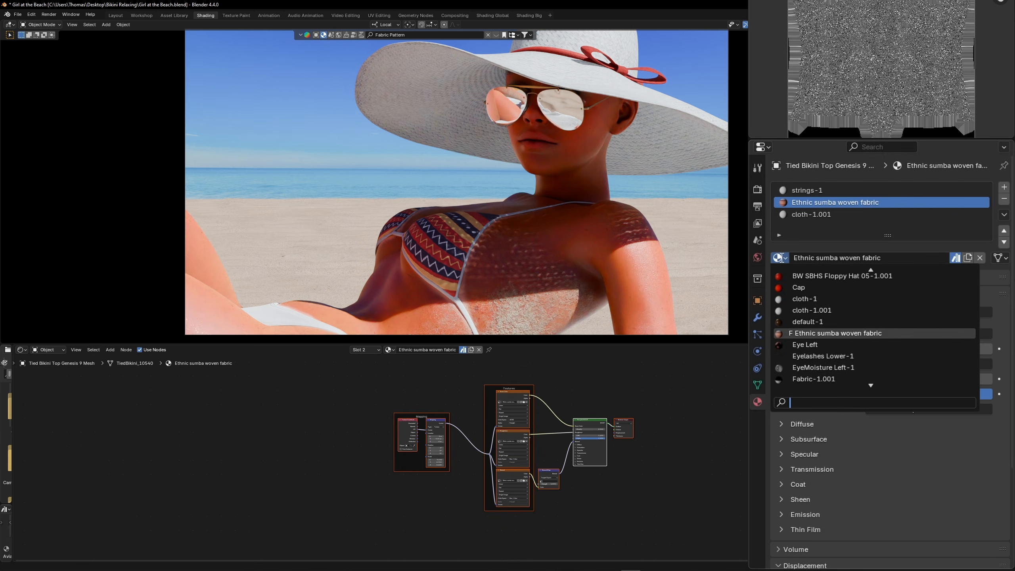
{"action": "left_click", "coordinate": [812, 300]}
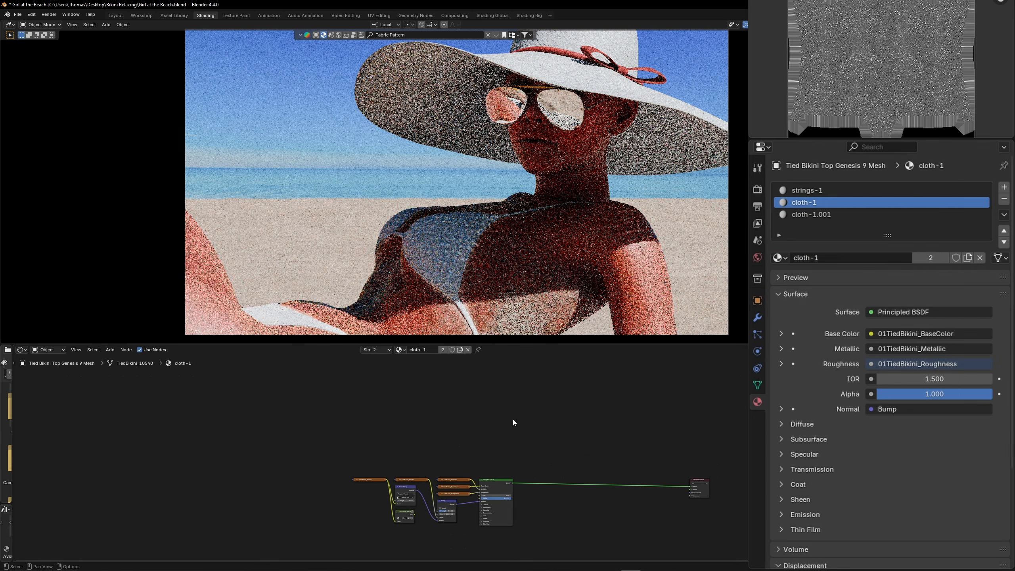
Step: Paste the woven fabric nodes into cloth-1 and arrange them above the original node tree
{"action": "middle_click_drag", "start_coordinate": [494, 411], "coordinate": [484, 425]}
{"action": "scroll", "coordinate": [484, 424], "scroll_direction": "up", "scroll_amount": 2}
{"action": "key", "text": "ctrl+v"}
{"action": "key", "text": "g"}
{"action": "left_click", "coordinate": [544, 398]}
{"action": "middle_click_drag", "start_coordinate": [544, 398], "coordinate": [512, 439]}
{"action": "left_click_drag", "start_coordinate": [458, 370], "coordinate": [548, 386]}
{"action": "key", "text": "g"}
{"action": "left_click", "coordinate": [694, 421]}
Step: Make the pasted Material Output the active output of cloth-1
{"action": "middle_click_drag", "start_coordinate": [519, 451], "coordinate": [519, 419]}
{"action": "left_click_drag", "start_coordinate": [430, 414], "coordinate": [580, 453]}
{"action": "scroll", "coordinate": [580, 453], "scroll_direction": "down", "scroll_amount": 1}
{"action": "left_click_drag", "start_coordinate": [366, 372], "coordinate": [675, 467]}
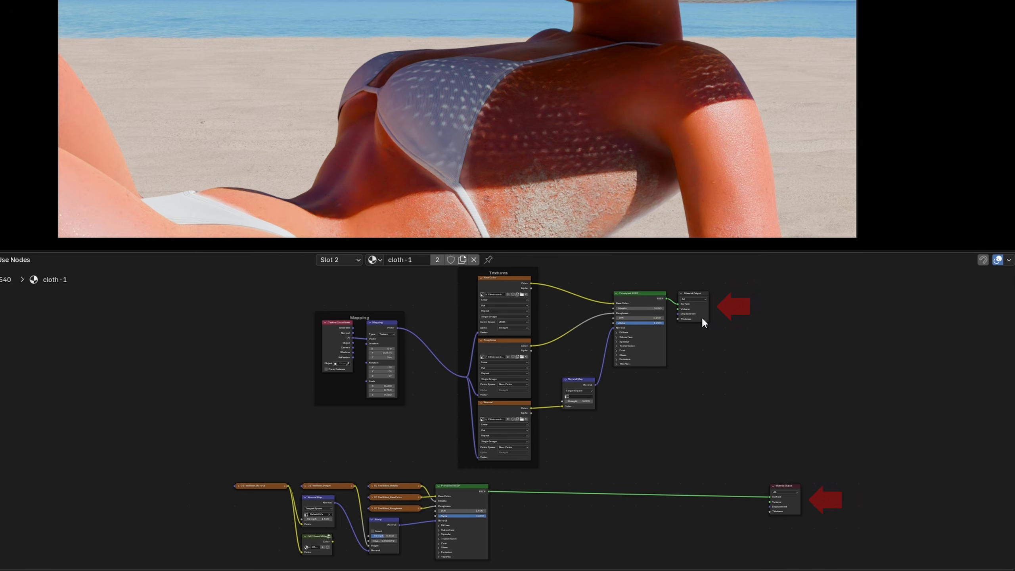
{"action": "left_click", "coordinate": [702, 319]}
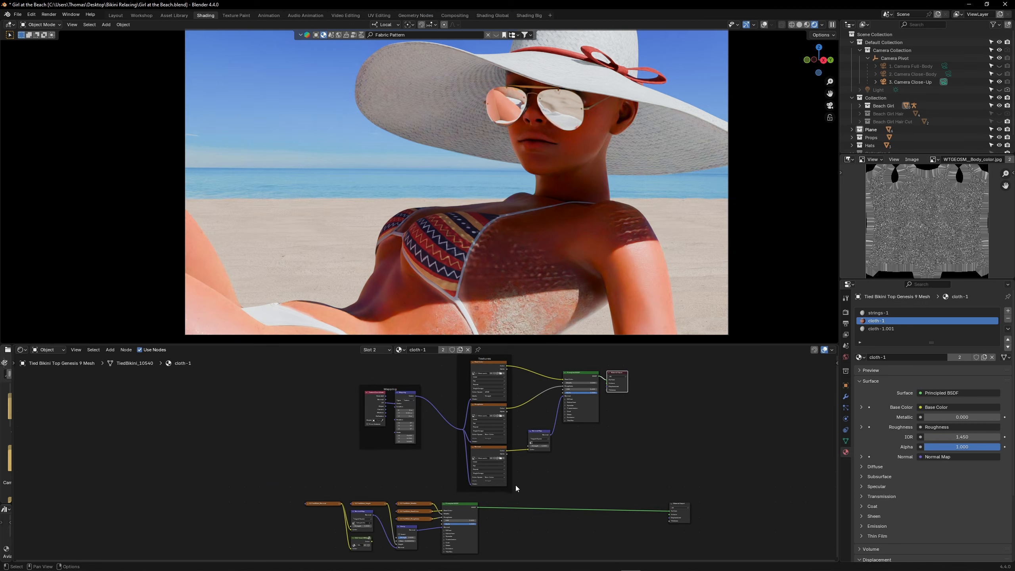
Step: Connect the original Bump node's Normal output to the Normal input of the pasted Principled BSDF in cloth-1
{"action": "middle_click_drag", "start_coordinate": [478, 284], "coordinate": [501, 252], "text": "shift"}
{"action": "scroll", "coordinate": [501, 252], "scroll_direction": "up", "scroll_amount": 3}
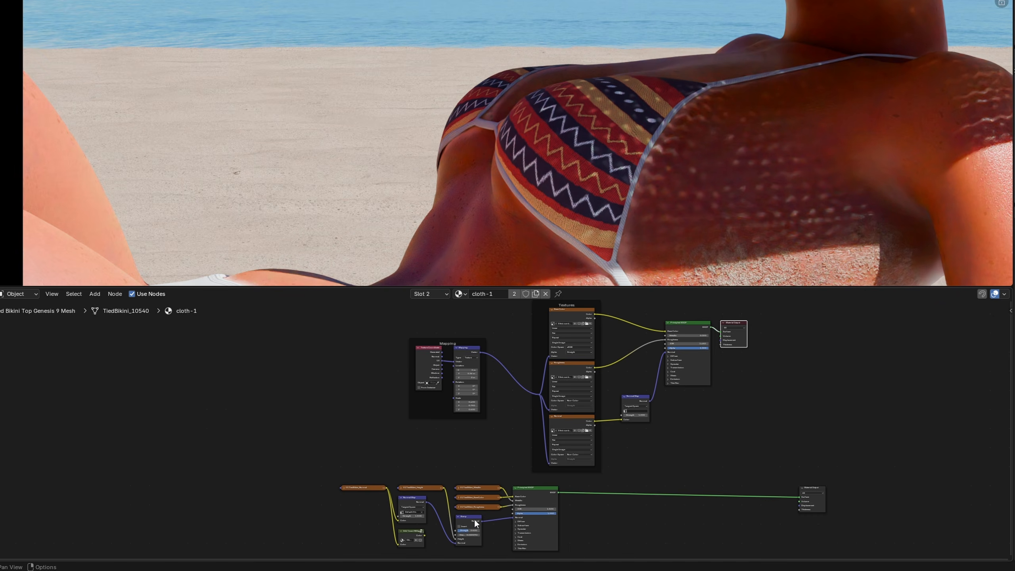
{"action": "scroll", "coordinate": [511, 518], "scroll_direction": "up", "scroll_amount": 2}
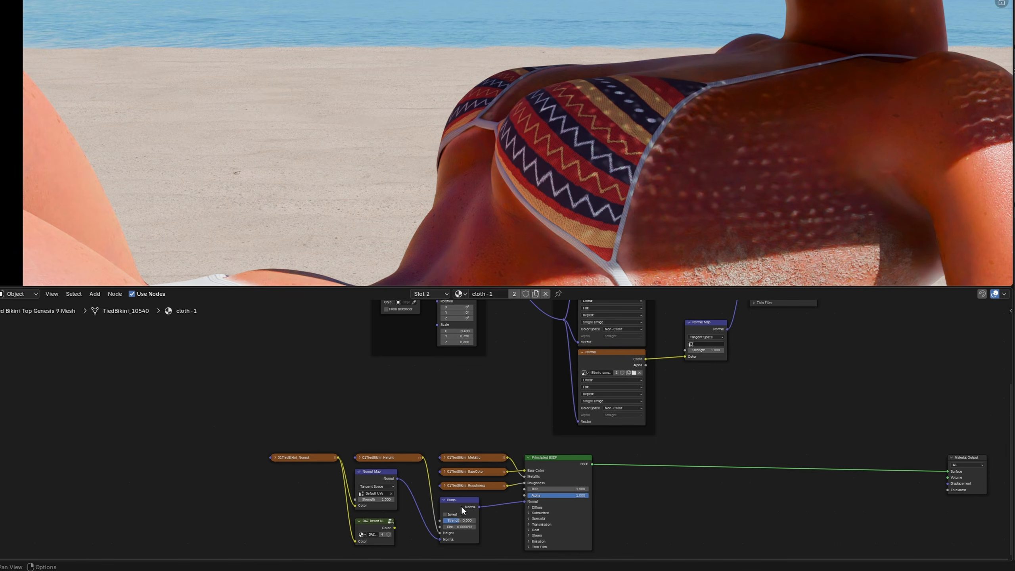
{"action": "middle_click_drag", "start_coordinate": [611, 414], "coordinate": [560, 466]}
{"action": "middle_click_drag", "start_coordinate": [436, 552], "coordinate": [440, 539]}
{"action": "left_click_drag", "start_coordinate": [433, 545], "coordinate": [700, 346]}
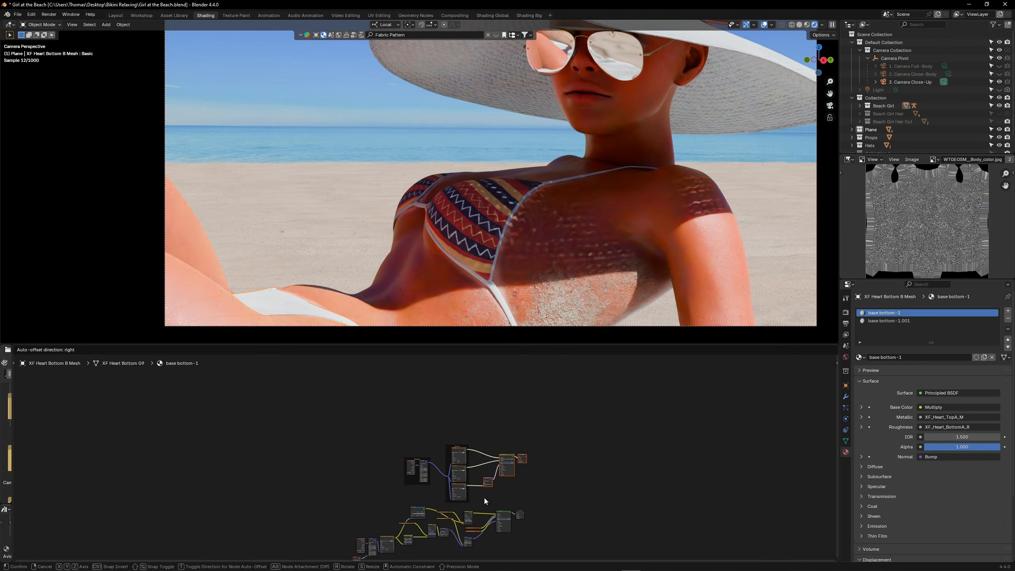
Step: Place the pasted fabric nodes in the bikini bottom's base bottom-1 material and adjust the mapping's Z rotation and Y location
{"action": "left_click", "coordinate": [485, 497]}
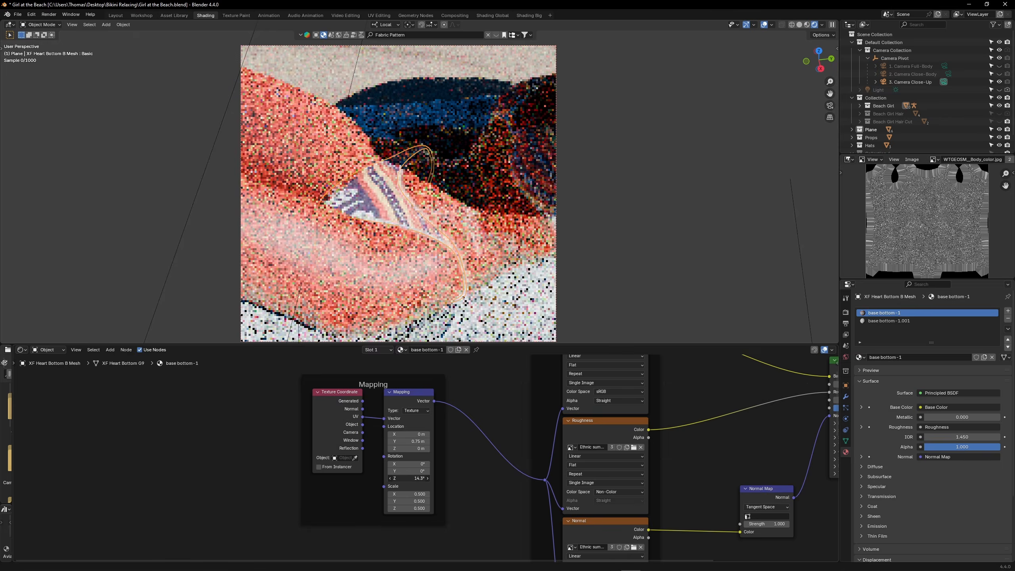
{"action": "left_click_drag", "start_coordinate": [403, 478], "coordinate": [429, 478]}
{"action": "left_click_drag", "start_coordinate": [412, 441], "coordinate": [419, 440]}
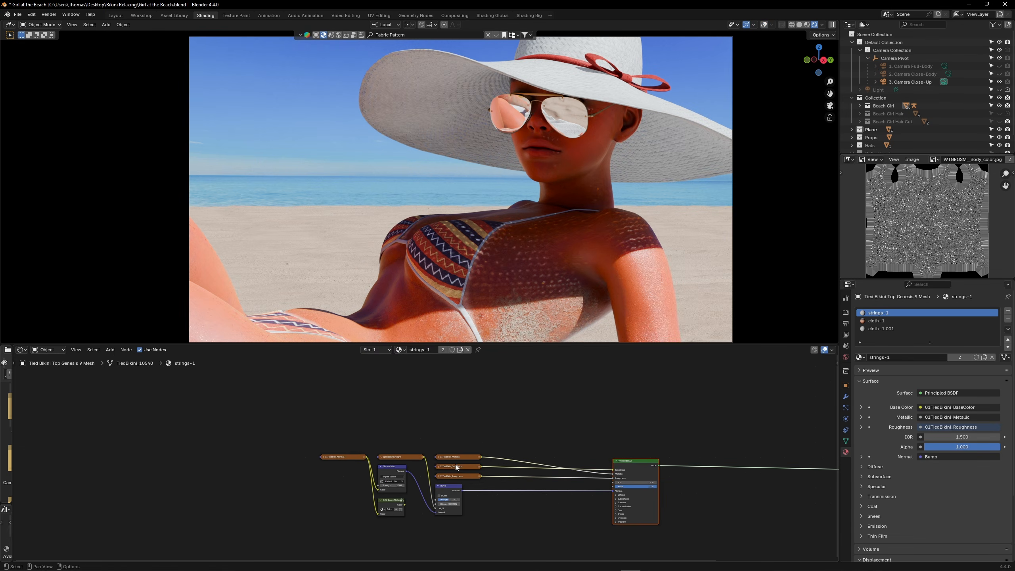
Step: Move the base color texture apart in the strings-1 material and add a Color Ramp between it and the Principled BSDF
{"action": "left_click_drag", "start_coordinate": [466, 469], "coordinate": [466, 431]}
{"action": "scroll", "coordinate": [430, 458], "scroll_direction": "up", "scroll_amount": 2}
{"action": "key", "text": "shift+a"}
{"action": "type", "text": "c"}
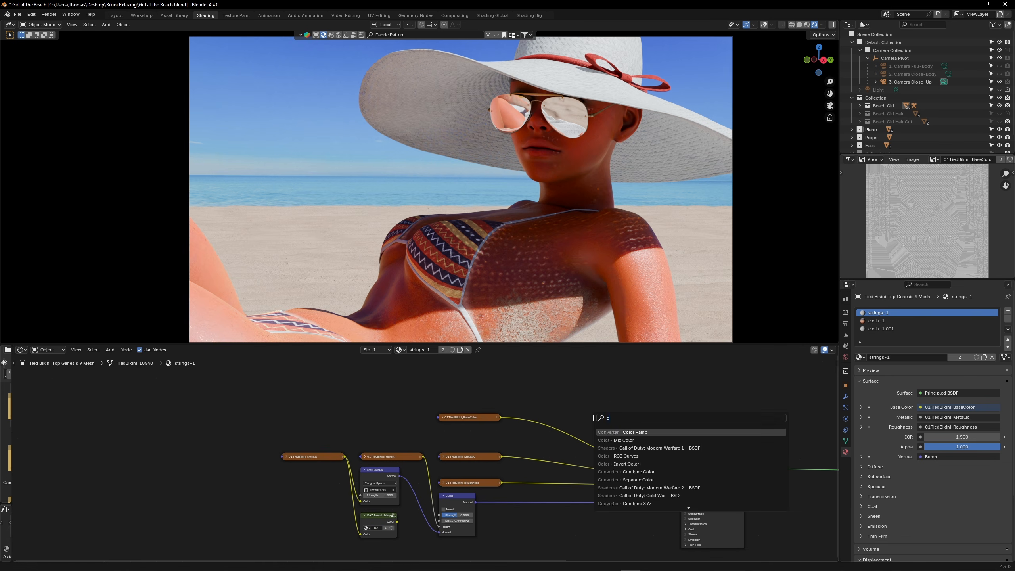
{"action": "key", "text": "Return"}
{"action": "left_click", "coordinate": [591, 424]}
{"action": "scroll", "coordinate": [579, 420], "scroll_direction": "up", "scroll_amount": 3}
{"action": "right_click", "coordinate": [572, 410]}
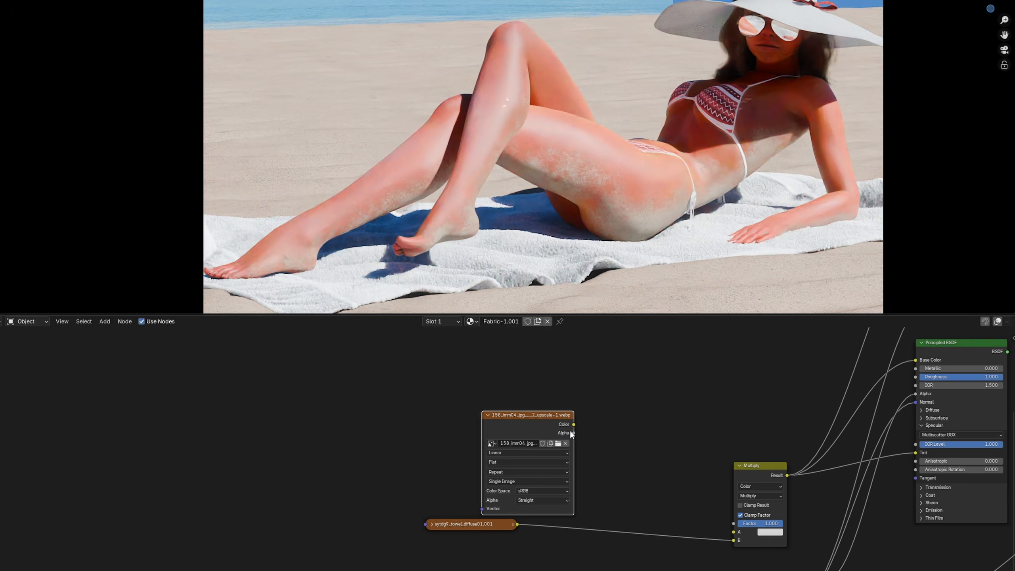
Step: Connect the towel pattern image's color to the Multiply node's A input and add Texture Coordinate and Mapping nodes to it
{"action": "left_click_drag", "start_coordinate": [484, 409], "coordinate": [615, 496]}
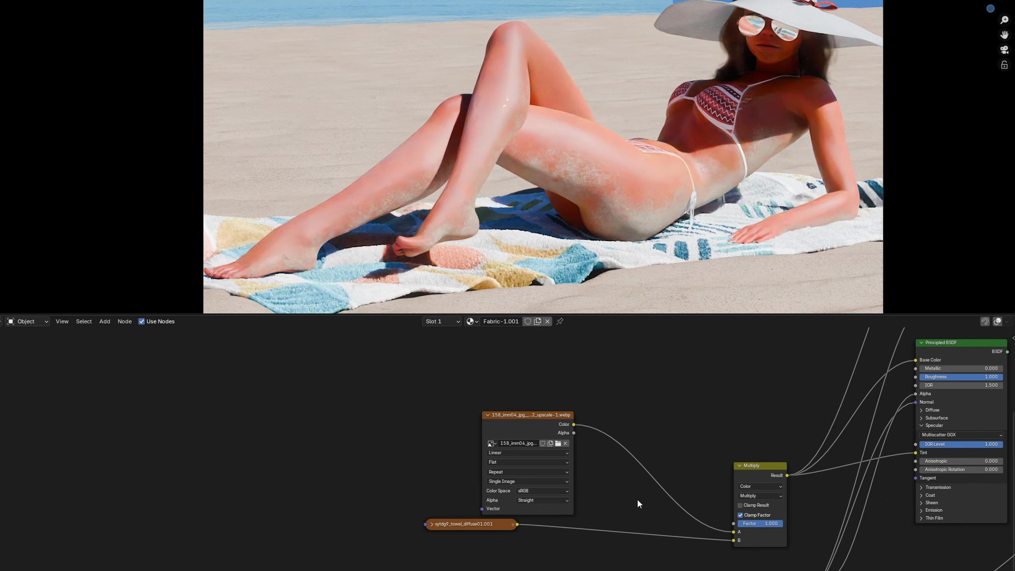
{"action": "middle_click_drag", "start_coordinate": [637, 500], "coordinate": [764, 511]}
{"action": "scroll", "coordinate": [764, 511], "scroll_direction": "down", "scroll_amount": 2}
{"action": "left_click_drag", "start_coordinate": [677, 443], "coordinate": [607, 401]}
{"action": "key", "text": "ctrl+t"}
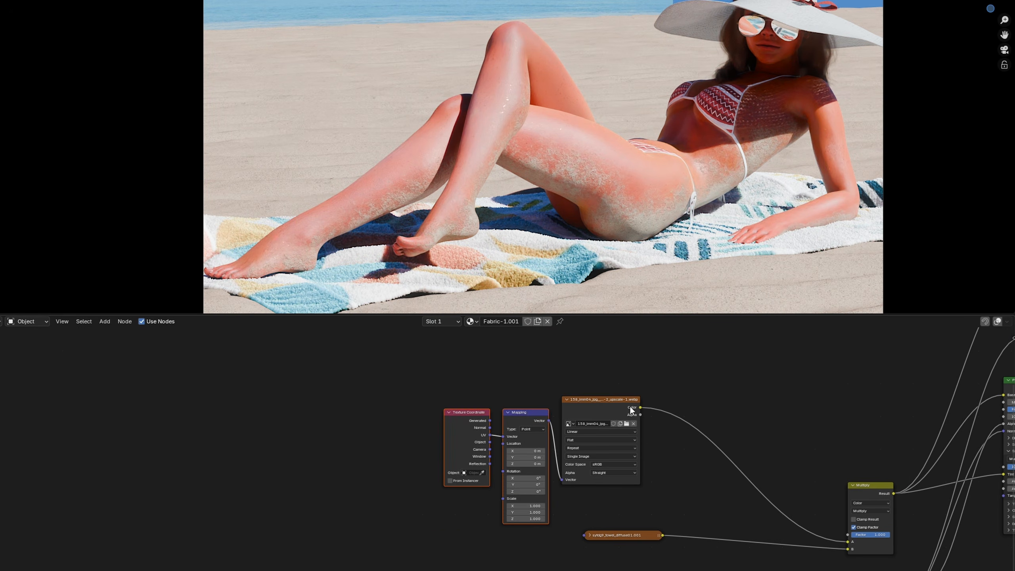
Step: Add a Value node, connect it to the towel pattern's Mapping Scale and set it to 0.4
{"action": "scroll", "coordinate": [459, 474], "scroll_direction": "up", "scroll_amount": 5}
{"action": "middle_click_drag", "start_coordinate": [459, 474], "coordinate": [509, 468]}
{"action": "key", "text": "shift+a"}
{"action": "mouse_move", "coordinate": [478, 468]}
{"action": "type", "text": "v"}
{"action": "left_click", "coordinate": [528, 487]}
{"action": "left_click", "coordinate": [524, 539]}
{"action": "left_click_drag", "start_coordinate": [534, 539], "coordinate": [572, 506]}
{"action": "double_click", "coordinate": [505, 553]}
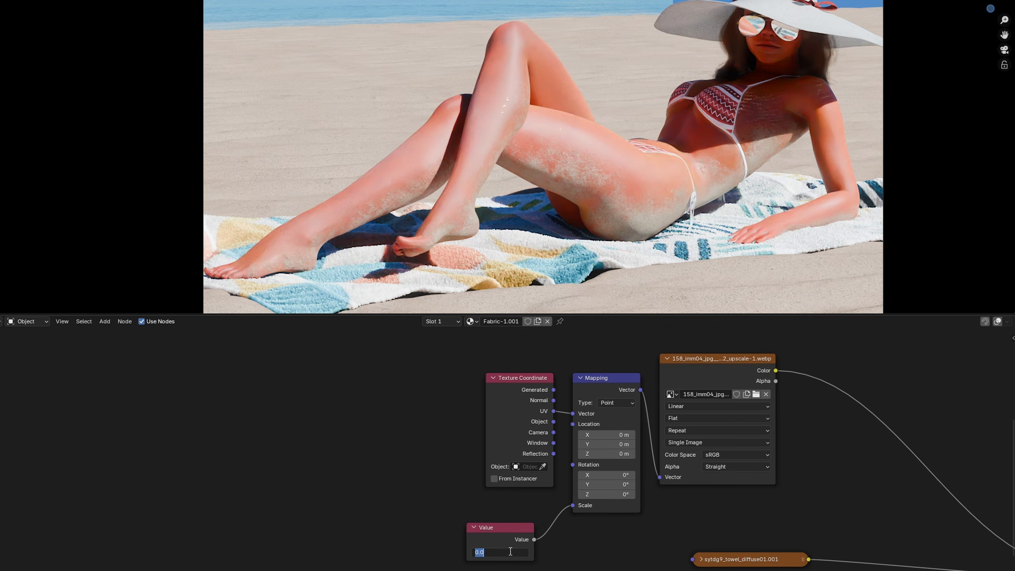
{"action": "type", "text": "3"}
{"action": "key", "text": "Return"}
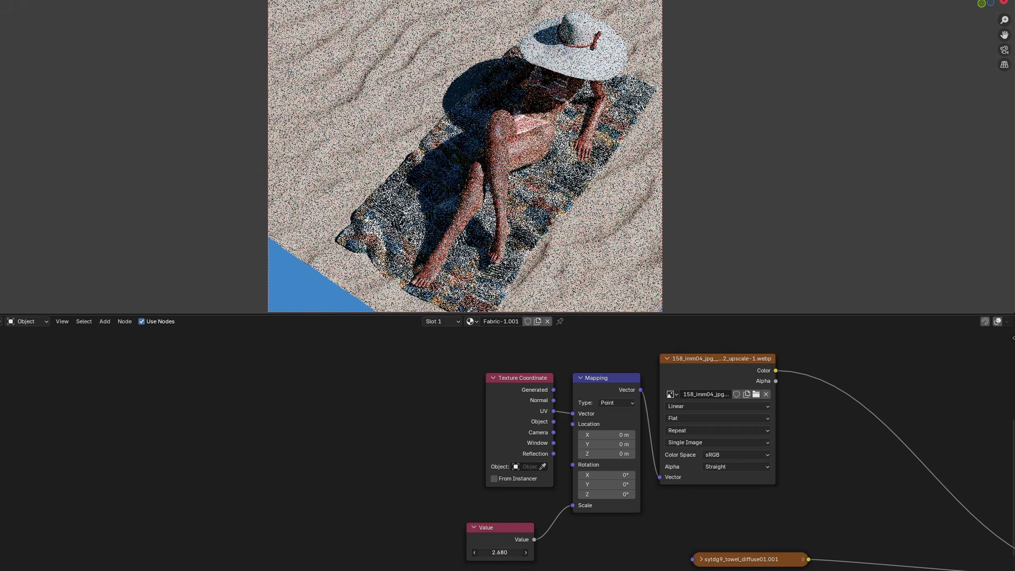
{"action": "left_click_drag", "start_coordinate": [499, 553], "coordinate": [475, 553]}
Step: Set the towel pattern's Mapping location to X 0.5 m and its rotation to X 180°
{"action": "left_click", "coordinate": [632, 435]}
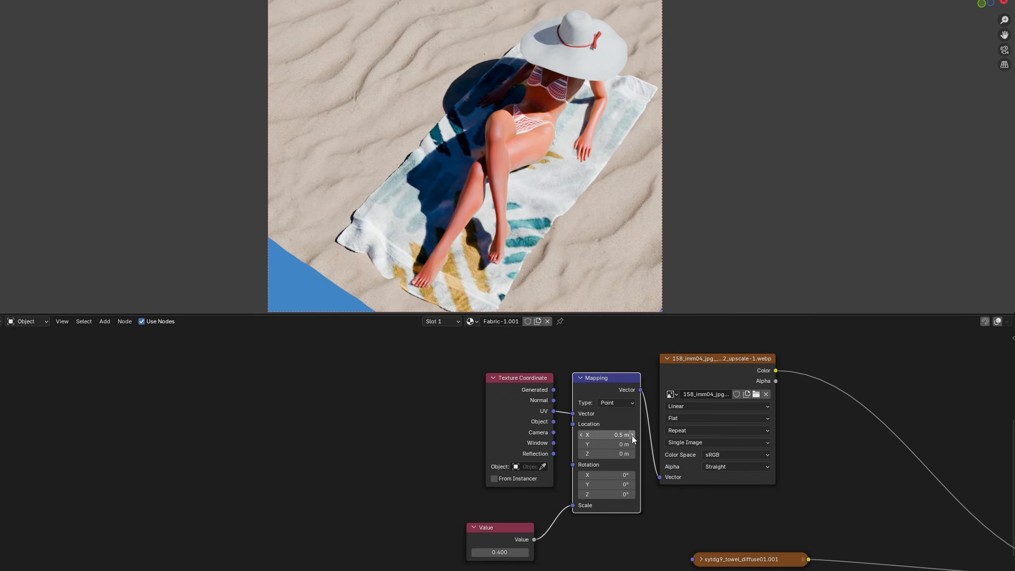
{"action": "double_click", "coordinate": [609, 474]}
{"action": "type", "text": "90"}
{"action": "key", "text": "Return"}
{"action": "double_click", "coordinate": [602, 475]}
{"action": "type", "text": "180"}
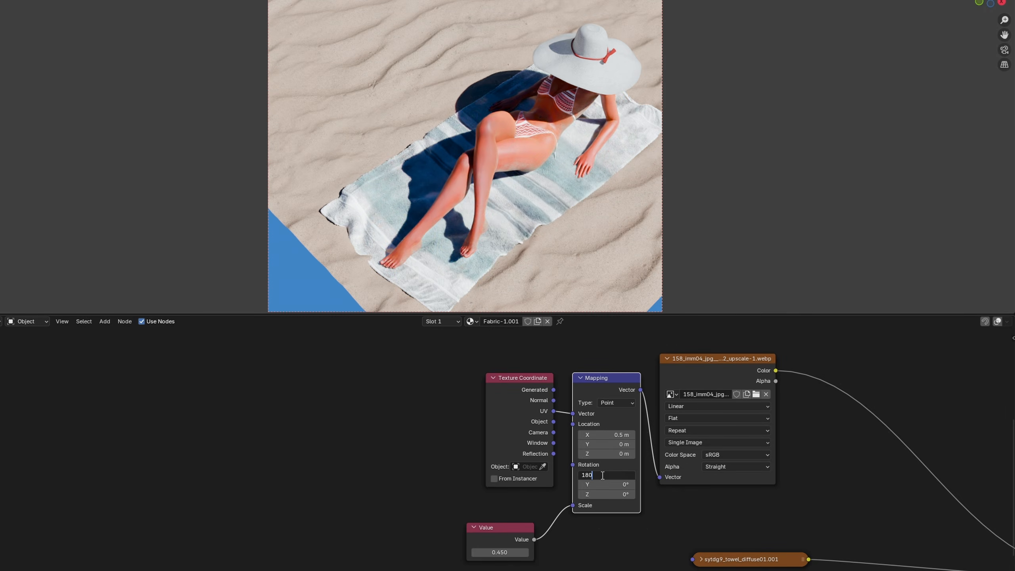
{"action": "key", "text": "Return"}
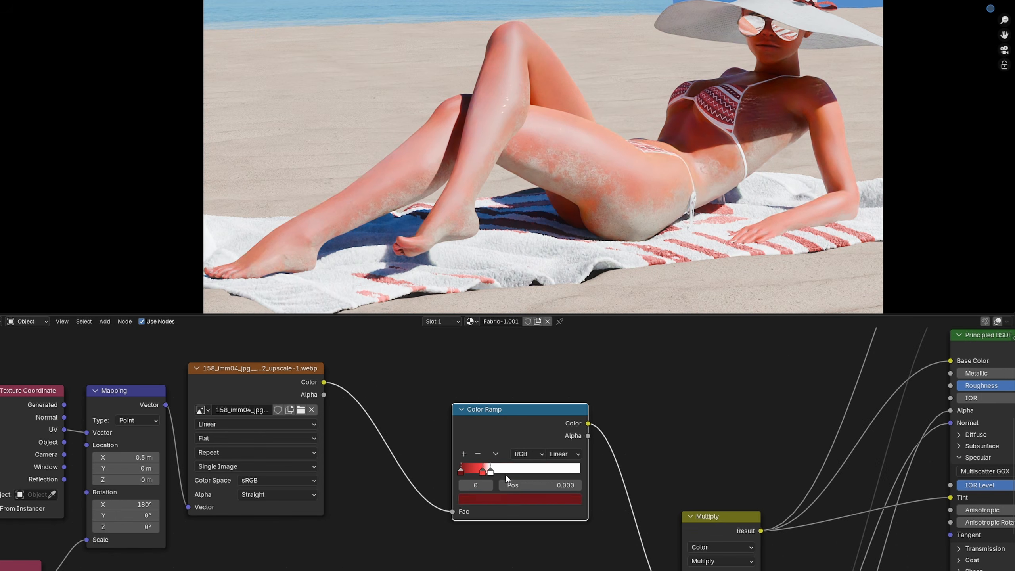
Step: Reposition the stops of the towel's Color Ramp, moving the dark red stop to about 0.391
{"action": "left_click", "coordinate": [502, 473]}
{"action": "left_click", "coordinate": [460, 472]}
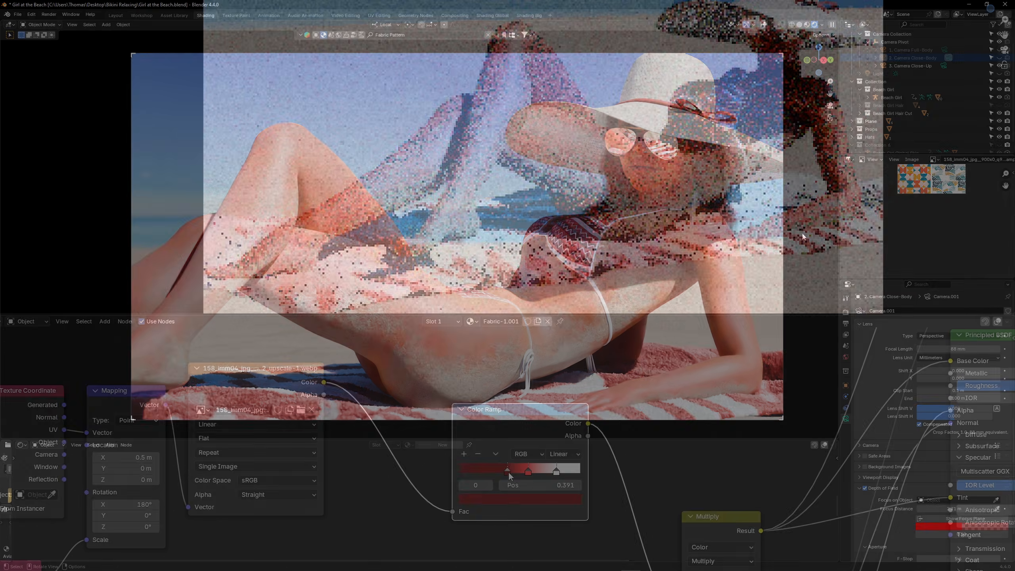
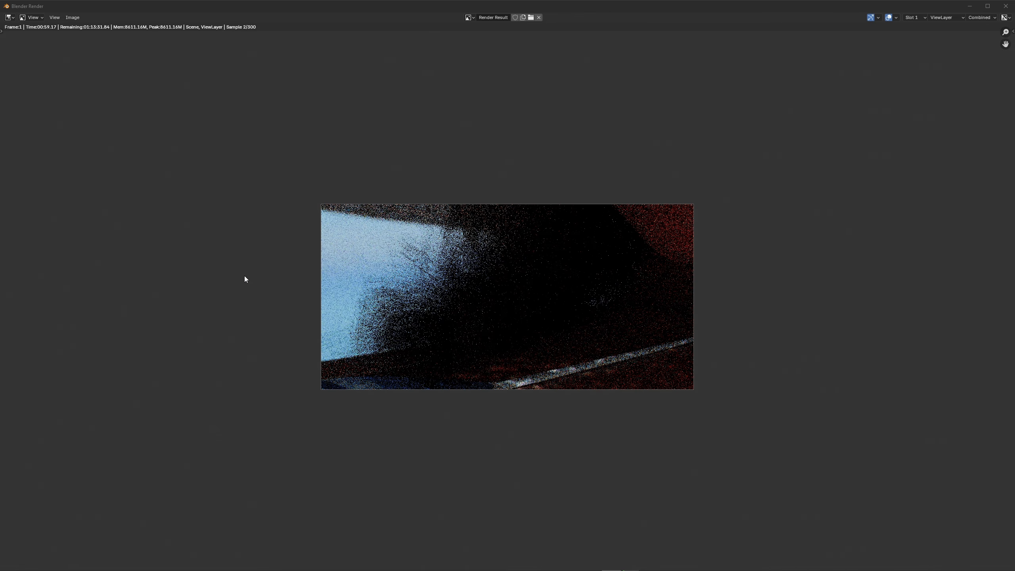
Step: Set the Cycles viewport samples to 300 and the maximum transparent bounces to 50
{"action": "left_click", "coordinate": [591, 187]}
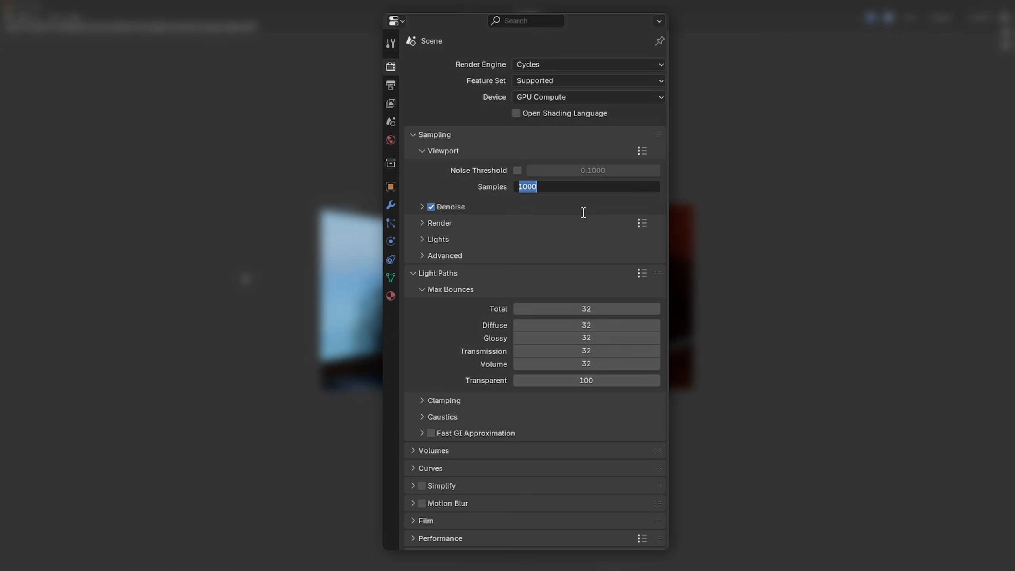
{"action": "type", "text": "300"}
{"action": "key", "text": "Return"}
{"action": "left_click", "coordinate": [595, 380]}
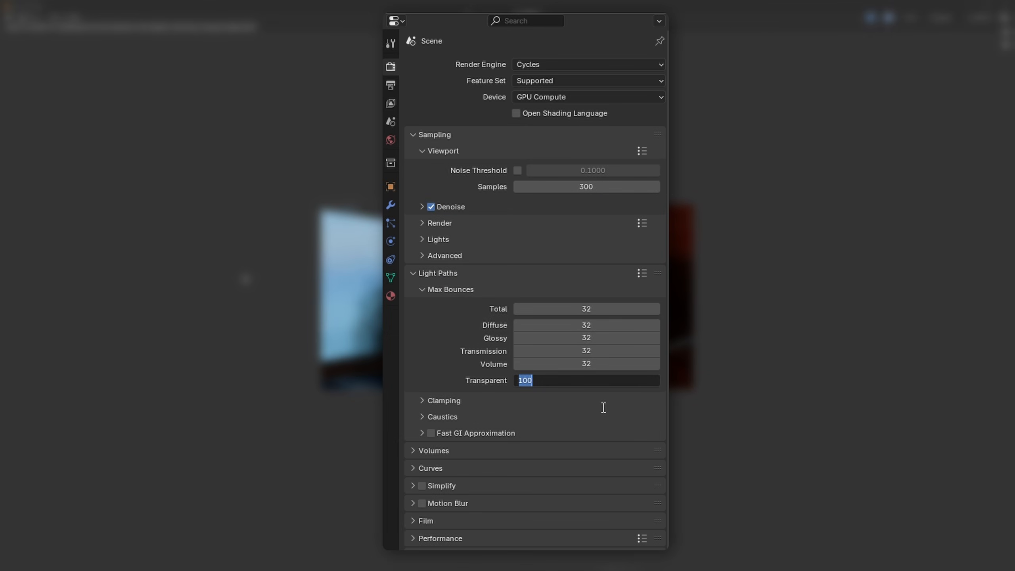
{"action": "type", "text": "50"}
{"action": "key", "text": "Return"}
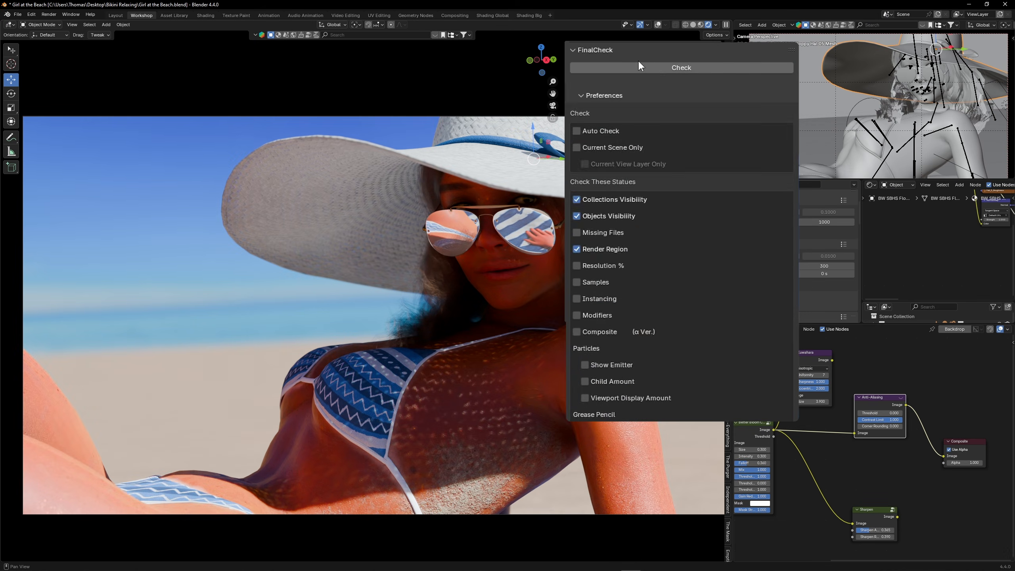
Step: Run the FinalCheck visibility check on the scene and render the close-up image
{"action": "left_click", "coordinate": [640, 66]}
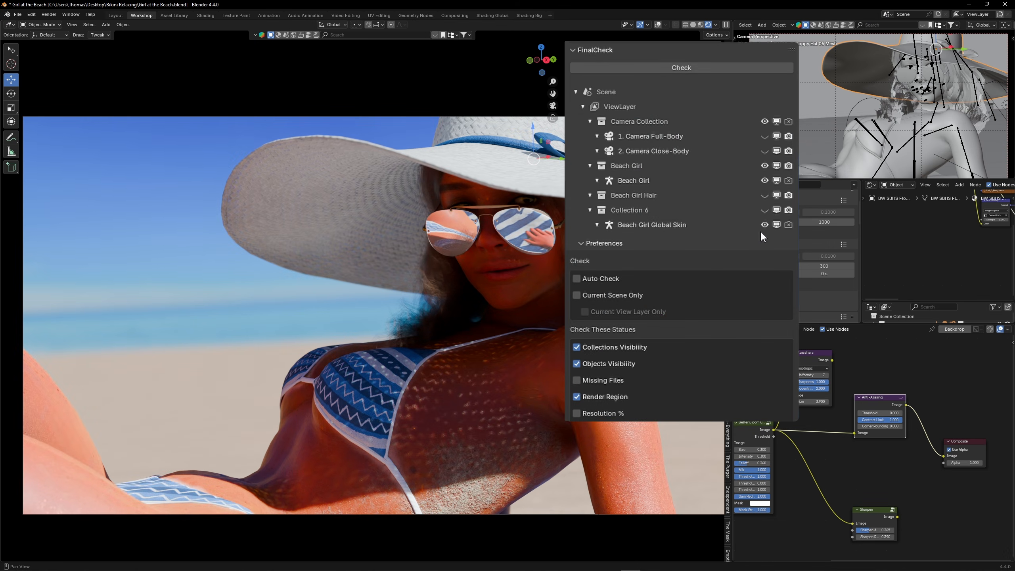
{"action": "left_click", "coordinate": [48, 15]}
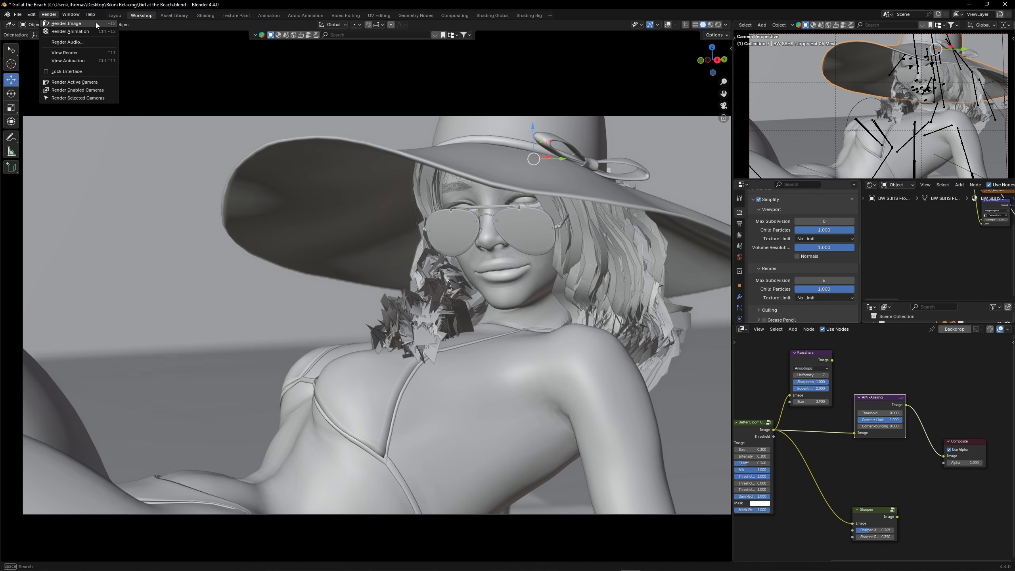
{"action": "left_click", "coordinate": [96, 23]}
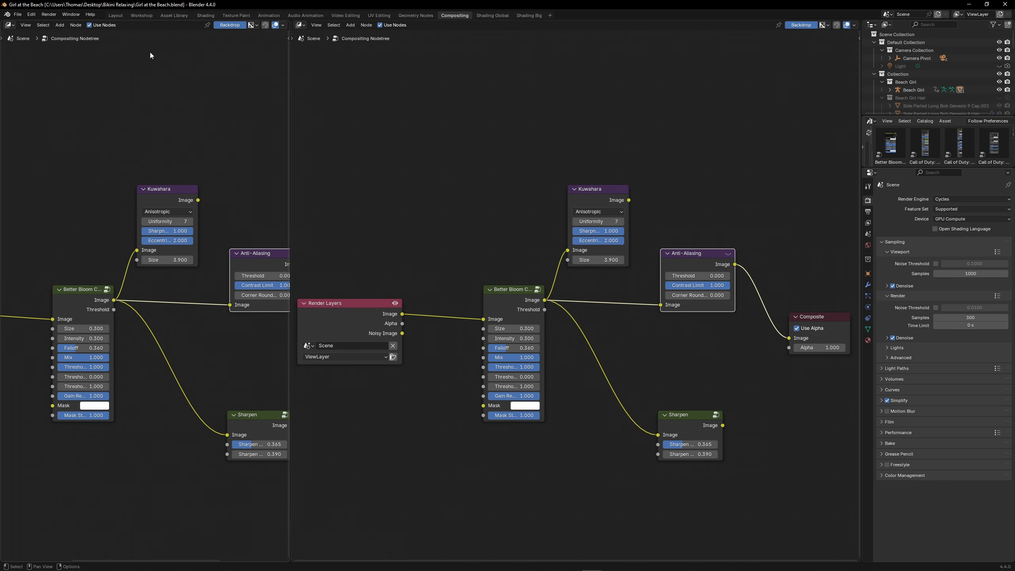
Step: Turn the left compositor area into an Image Editor showing the Render Result fitted to the view
{"action": "left_click", "coordinate": [8, 24]}
{"action": "left_click", "coordinate": [27, 56]}
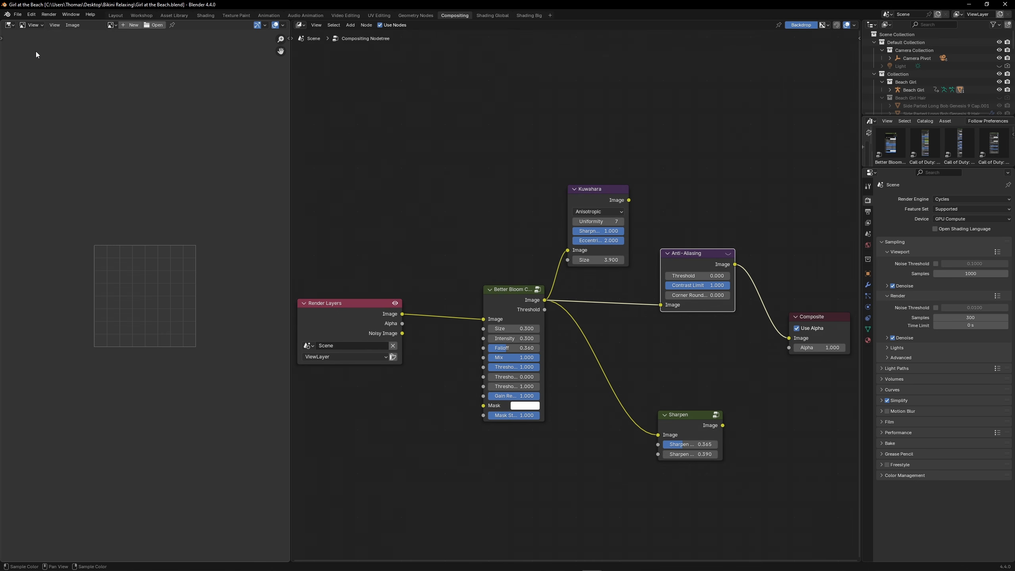
{"action": "left_click", "coordinate": [111, 25]}
{"action": "type", "text": "re"}
{"action": "key", "text": "Return"}
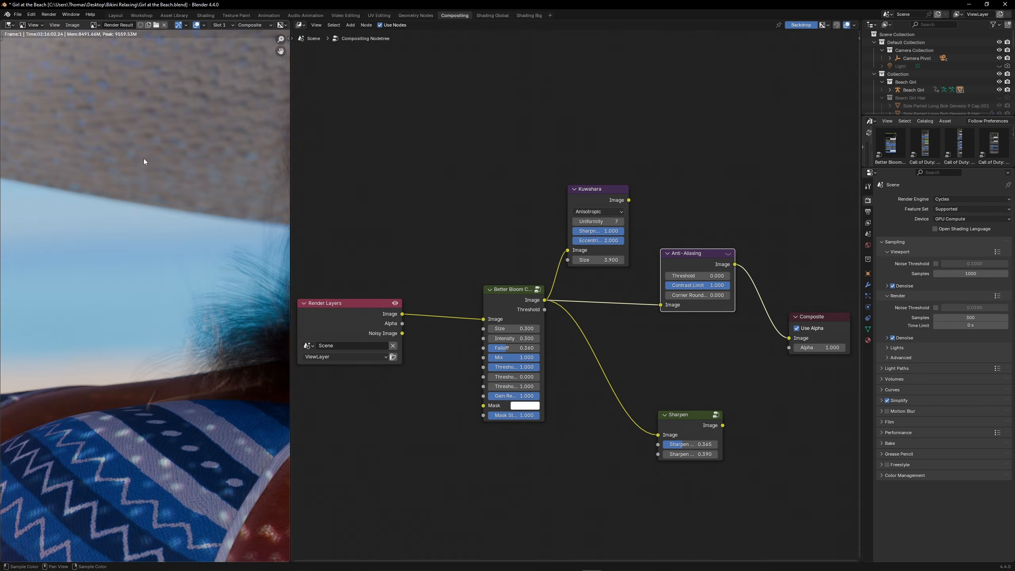
{"action": "key", "text": "Home"}
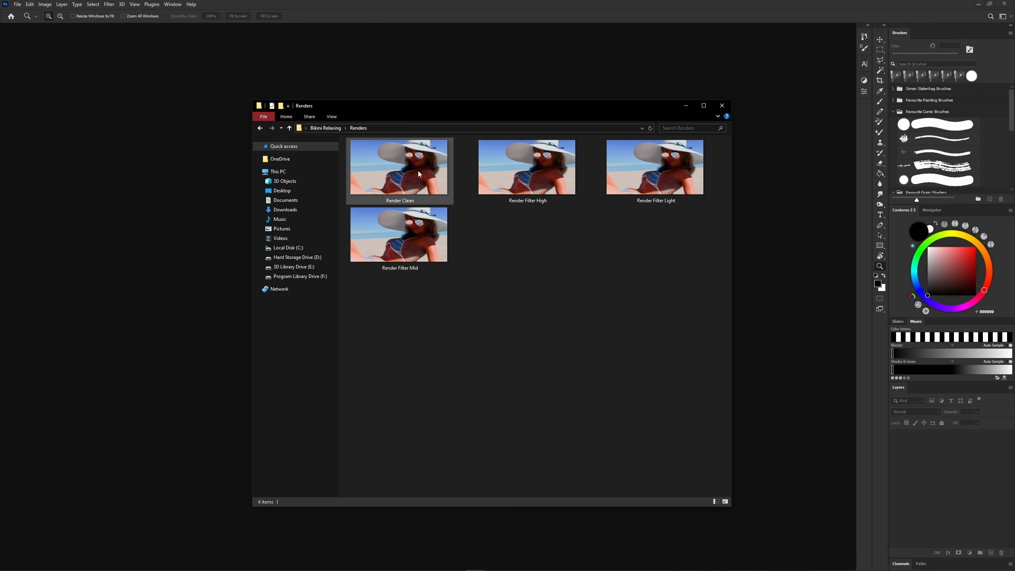
Step: In Photoshop, open the Render Clean image from the Renders folder and sharpen its layer
{"action": "left_click_drag", "start_coordinate": [418, 168], "coordinate": [193, 206]}
{"action": "left_click", "coordinate": [109, 4]}
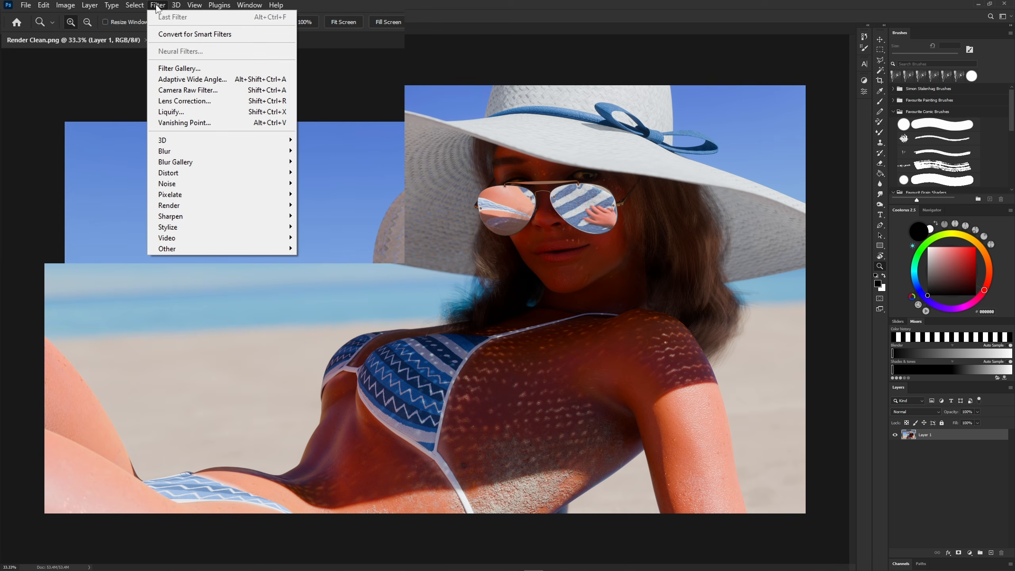
{"action": "mouse_move", "coordinate": [260, 217]}
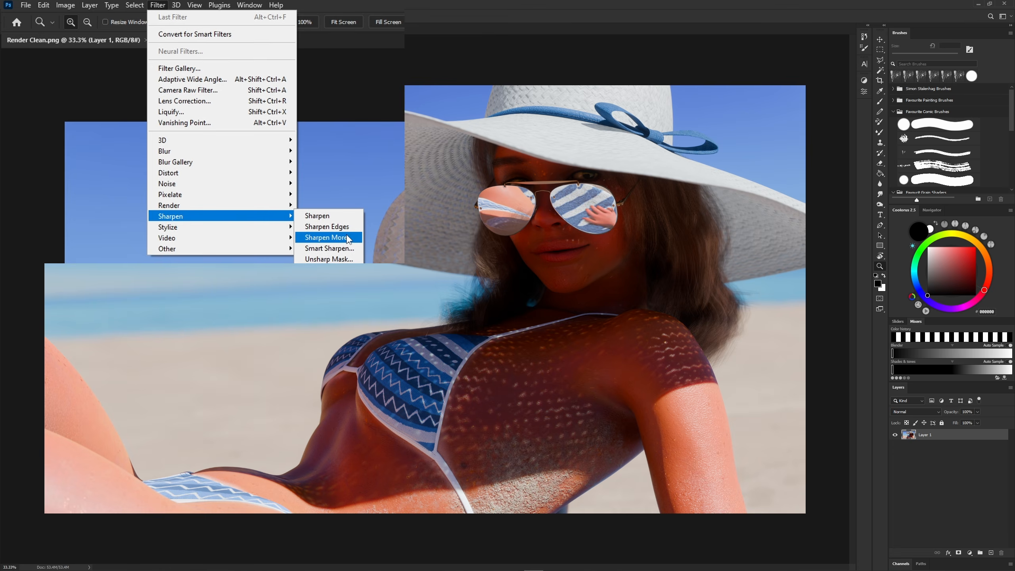
{"action": "left_click", "coordinate": [321, 231]}
Step: Place the Render Filter High image from the Renders folder as a layer over the clean render
{"action": "key", "text": "alt+Tab"}
{"action": "left_click_drag", "start_coordinate": [525, 172], "coordinate": [193, 204]}
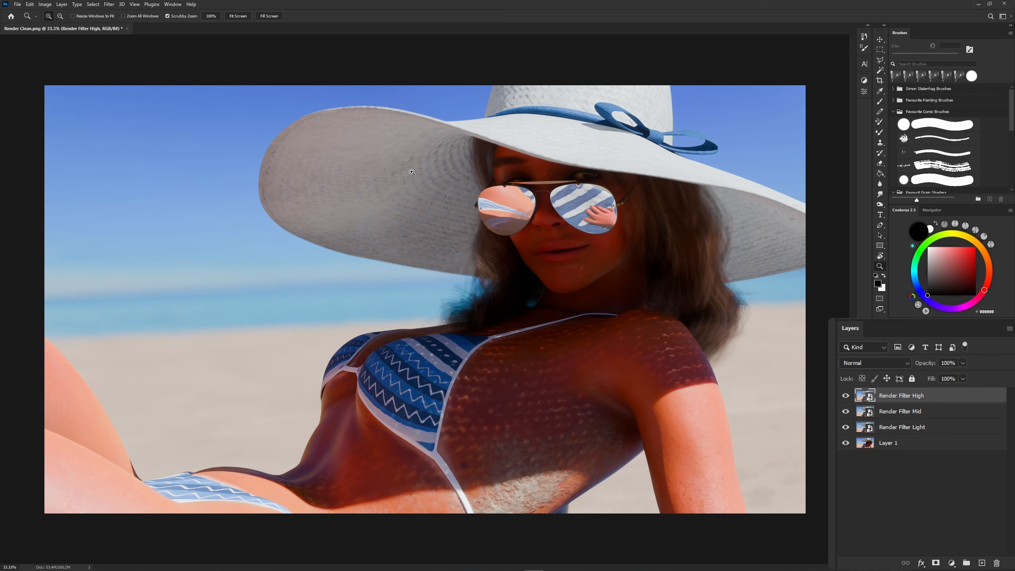
Step: Paint white with an enlarged brush on the Render Filter Light layer's mask to reveal its hair on both sides of the face
{"action": "left_click", "coordinate": [914, 427]}
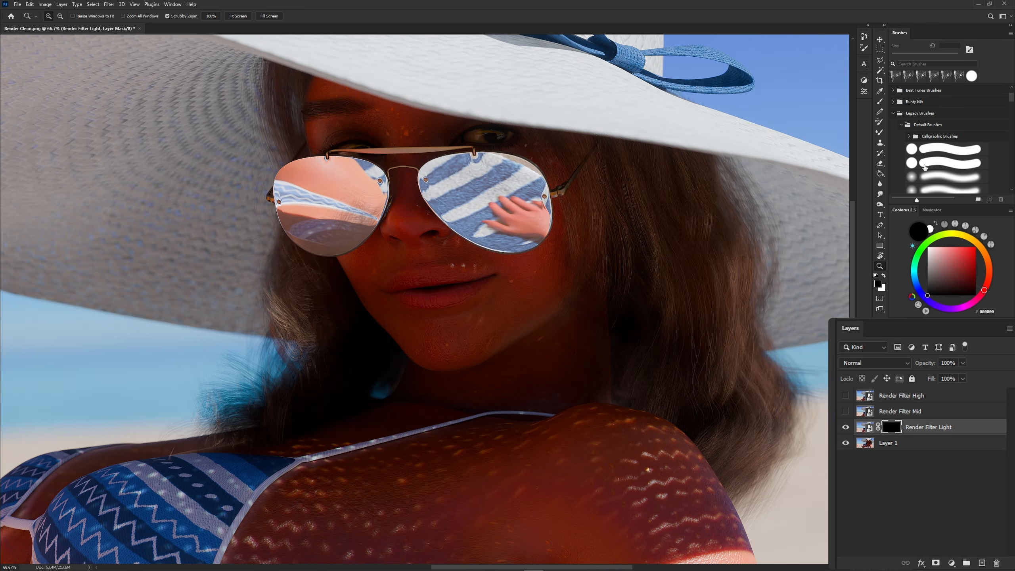
{"action": "key", "text": "bracketright"}
{"action": "key", "text": "bracketright"}
{"action": "key", "text": "bracketright"}
{"action": "key", "text": "bracketright"}
{"action": "key", "text": "bracketright"}
{"action": "key", "text": "bracketright"}
{"action": "key", "text": "bracketright"}
{"action": "key", "text": "bracketright"}
{"action": "key", "text": "bracketright"}
{"action": "key", "text": "bracketright"}
{"action": "key", "text": "bracketright"}
{"action": "key", "text": "bracketright"}
{"action": "key", "text": "bracketright"}
{"action": "key", "text": "x"}
{"action": "mouse_move", "coordinate": [634, 201]}
{"action": "left_mouse_down"}
{"action": "mouse_move", "coordinate": [674, 300]}
{"action": "mouse_move", "coordinate": [729, 335]}
{"action": "mouse_move", "coordinate": [684, 402]}
{"action": "mouse_move", "coordinate": [761, 394]}
{"action": "mouse_move", "coordinate": [760, 500]}
{"action": "mouse_move", "coordinate": [597, 189]}
{"action": "mouse_move", "coordinate": [590, 303]}
{"action": "left_mouse_up"}
{"action": "mouse_move", "coordinate": [287, 277]}
{"action": "left_mouse_down"}
{"action": "mouse_move", "coordinate": [229, 403]}
{"action": "mouse_move", "coordinate": [269, 132]}
{"action": "left_mouse_up"}
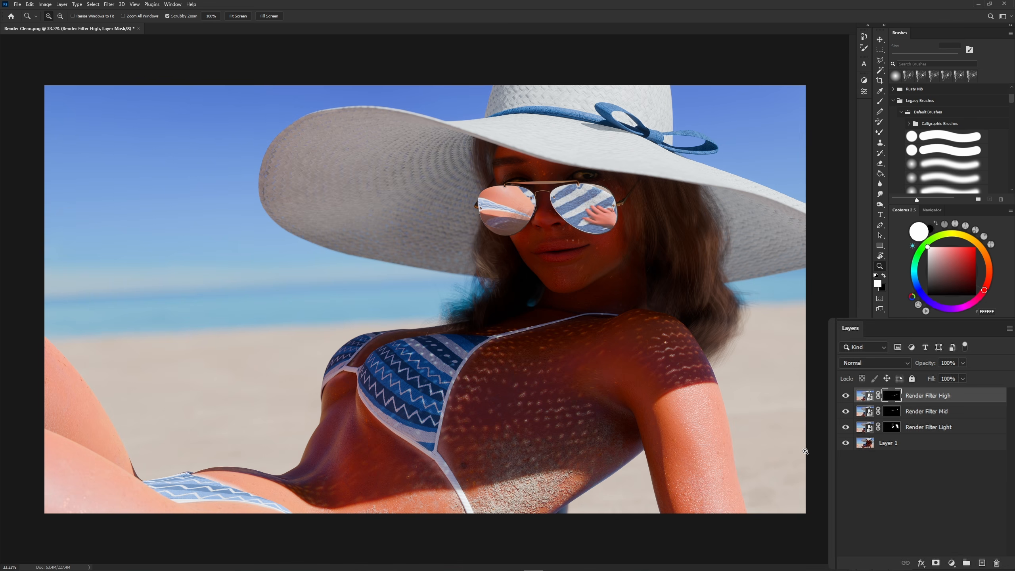
Step: Add an empty layer above Render Filter High and activate the Clone Stamp for retouching around the eye above the sunglasses
{"action": "left_click", "coordinate": [982, 563]}
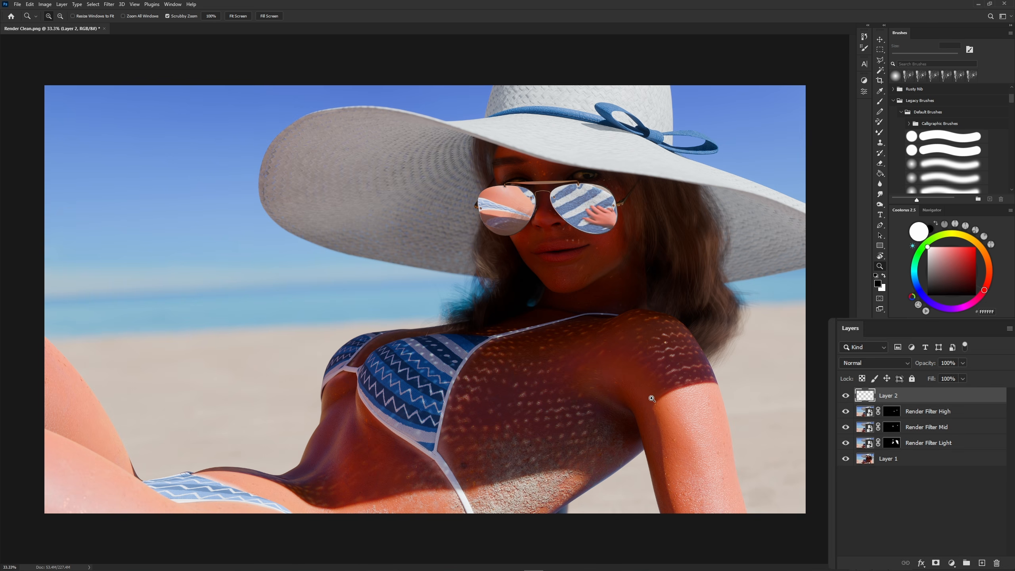
{"action": "left_click_drag", "start_coordinate": [580, 233], "coordinate": [580, 233]}
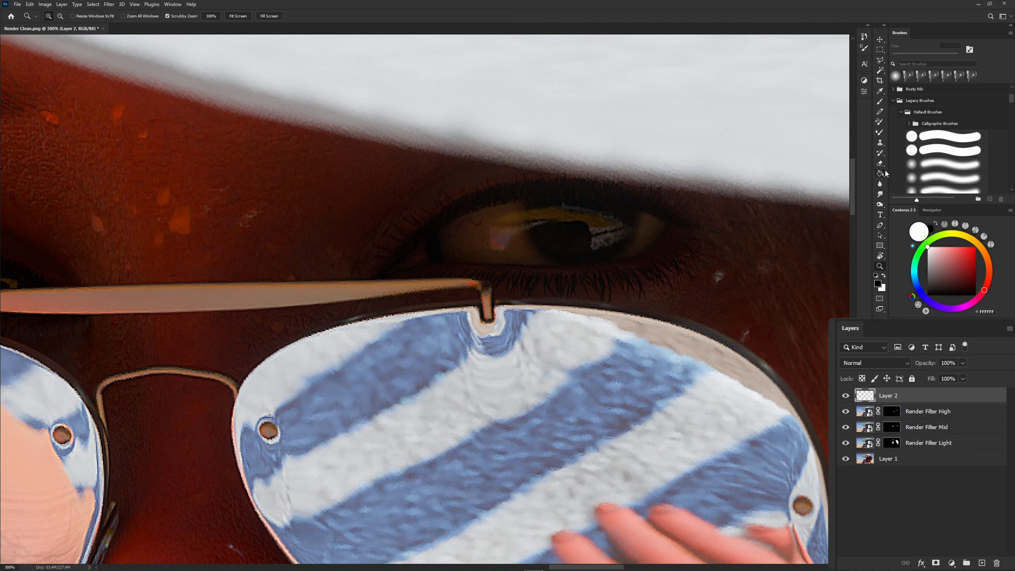
{"action": "left_click", "coordinate": [879, 142]}
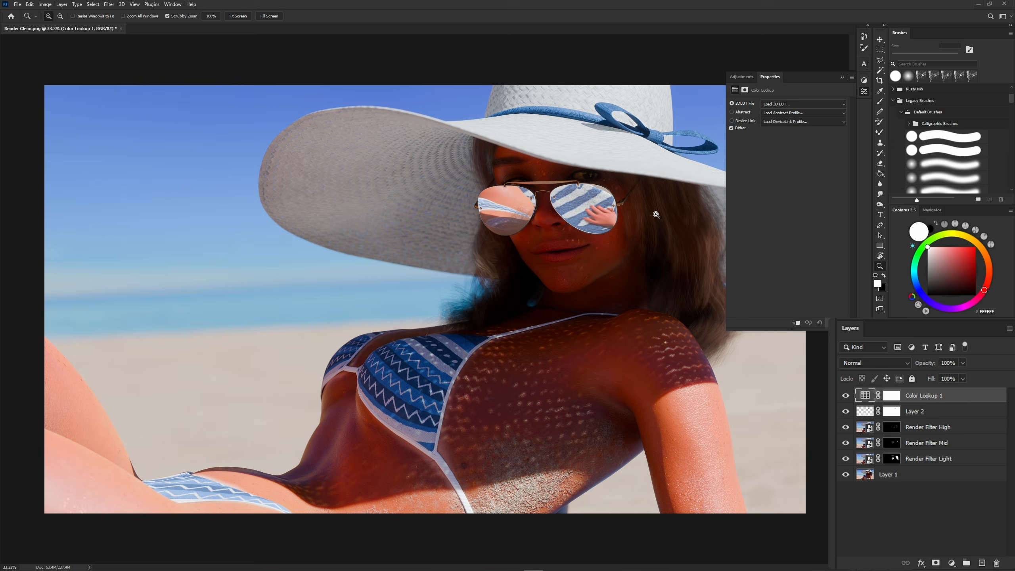
Step: Step through the Color Lookup 1 adjustment's 3D LUT presets, trying FallColors.look and the Fuji F125 Kodak film looks
{"action": "left_click", "coordinate": [797, 101]}
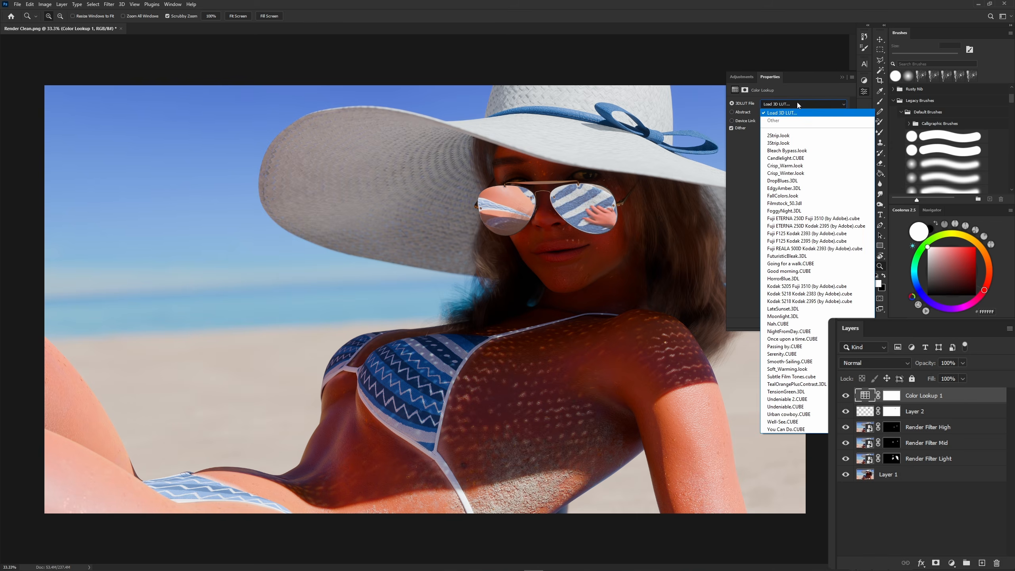
{"action": "left_click", "coordinate": [796, 102]}
{"action": "key", "text": "Down"}
{"action": "key", "text": "Down"}
{"action": "key", "text": "Down"}
{"action": "key", "text": "Down"}
{"action": "key", "text": "Down"}
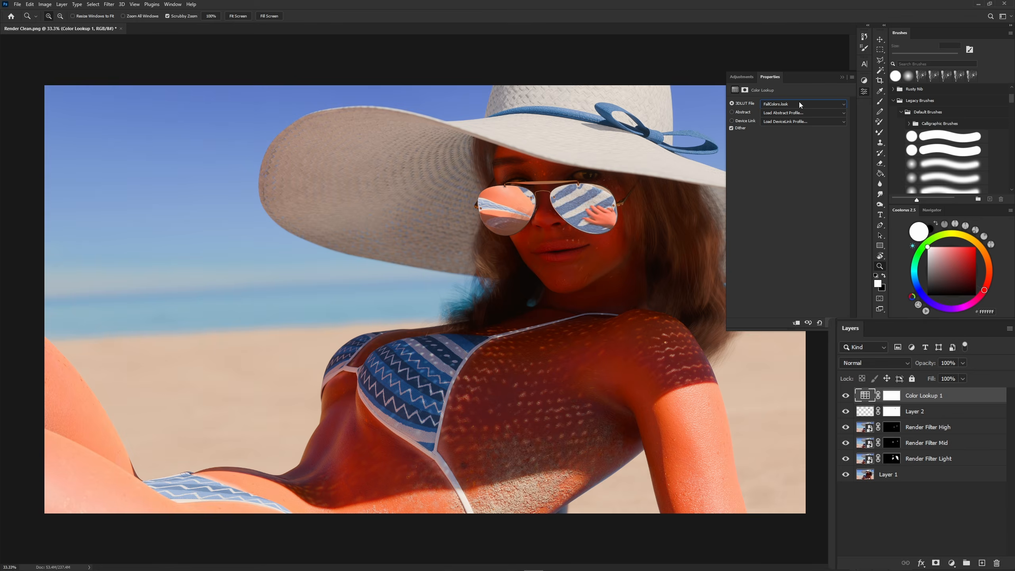
{"action": "key", "text": "Down"}
{"action": "key", "text": "Down"}
{"action": "key", "text": "Down"}
{"action": "key", "text": "Down"}
{"action": "key", "text": "Down"}
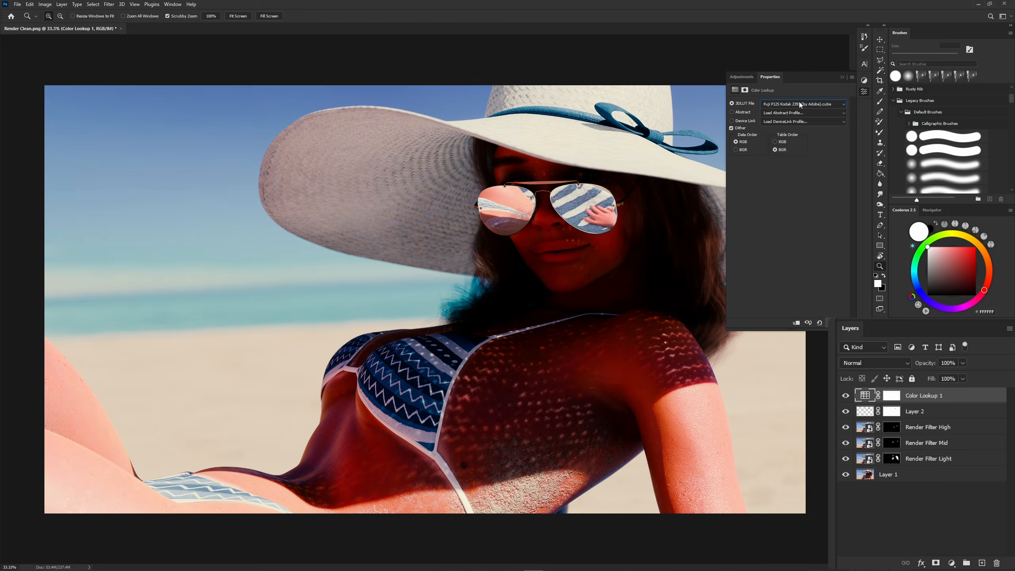
{"action": "key", "text": "Down"}
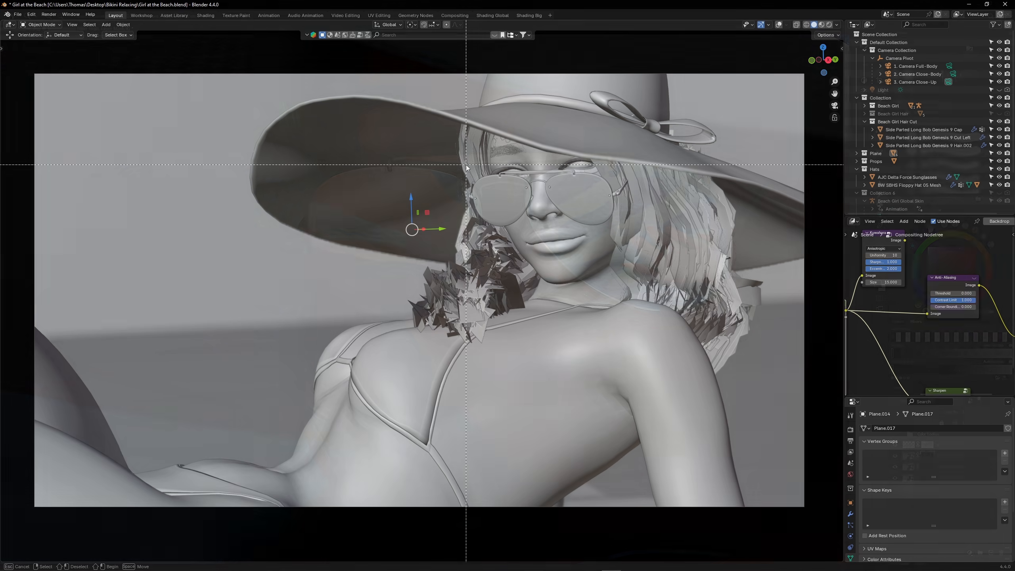
Step: Switch to Blender and define a render region tightly around the sunglasses in the camera view
{"action": "key", "text": "ctrl+b"}
{"action": "left_click_drag", "start_coordinate": [466, 163], "coordinate": [565, 222]}
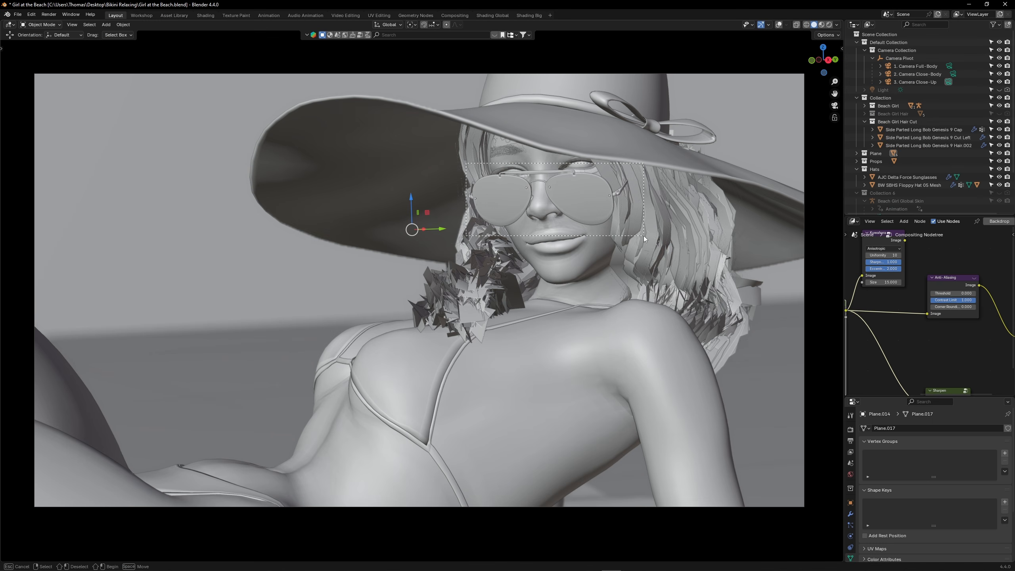
{"action": "left_click_drag", "start_coordinate": [644, 236], "coordinate": [642, 235]}
{"action": "key", "text": "shift+alt+z"}
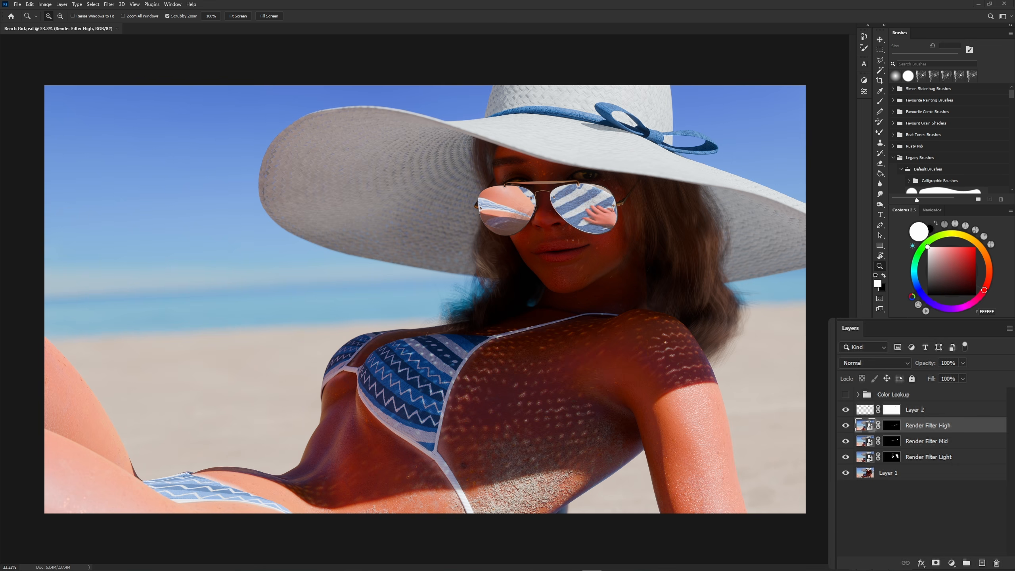
Step: In Photoshop, place the Render Glasses Clean image above Render Filter High and hide it with a black-filled layer mask
{"action": "left_click_drag", "start_coordinate": [687, 275], "coordinate": [551, 287]}
{"action": "key", "text": "Return"}
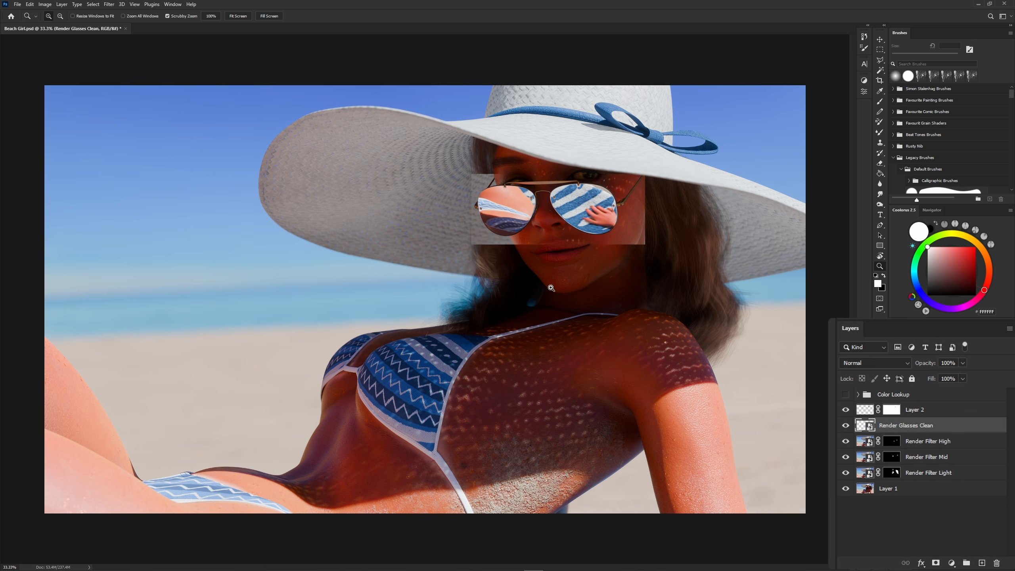
{"action": "left_click", "coordinate": [595, 201]}
{"action": "left_click", "coordinate": [595, 200]}
{"action": "left_click", "coordinate": [595, 200]}
{"action": "left_click", "coordinate": [935, 562]}
{"action": "key", "text": "g"}
{"action": "key", "text": "x"}
{"action": "left_click", "coordinate": [605, 253]}
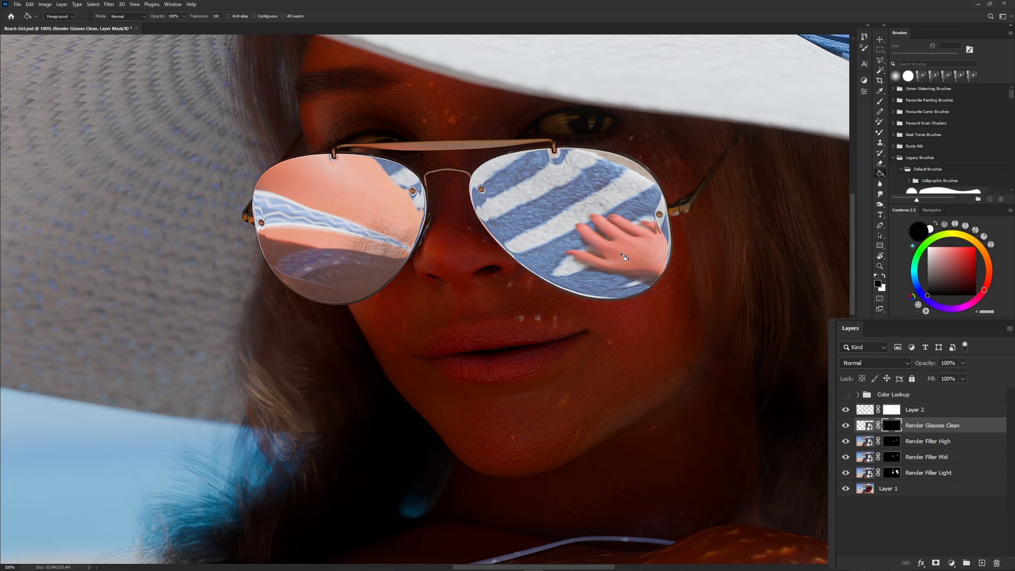
Step: Paint white with an enlarged brush on the Render Glasses Clean mask to reveal both sunglass lenses
{"action": "key", "text": "b"}
{"action": "key", "text": "x"}
{"action": "mouse_move", "coordinate": [395, 256]}
{"action": "left_mouse_down"}
{"action": "mouse_move", "coordinate": [292, 276]}
{"action": "mouse_move", "coordinate": [408, 241]}
{"action": "mouse_move", "coordinate": [314, 273]}
{"action": "mouse_move", "coordinate": [368, 255]}
{"action": "left_mouse_up"}
{"action": "key", "text": "bracketright"}
{"action": "key", "text": "bracketright"}
{"action": "key", "text": "bracketright"}
{"action": "mouse_move", "coordinate": [604, 252]}
{"action": "left_mouse_down"}
{"action": "mouse_move", "coordinate": [646, 254]}
{"action": "mouse_move", "coordinate": [602, 169]}
{"action": "mouse_move", "coordinate": [527, 244]}
{"action": "mouse_move", "coordinate": [553, 213]}
{"action": "mouse_move", "coordinate": [639, 183]}
{"action": "left_mouse_up"}
{"action": "left_click", "coordinate": [894, 424], "text": "alt+shift"}
{"action": "key", "text": "x"}
{"action": "key", "text": "x"}
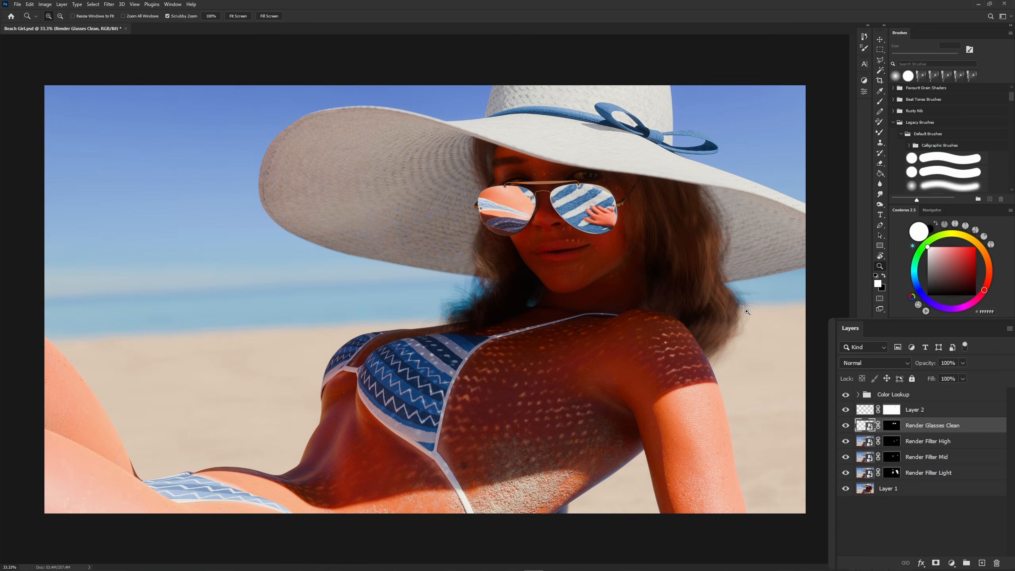
Step: Expand the Color Lookup group and look through the available adjustments
{"action": "left_click", "coordinate": [927, 394]}
{"action": "left_click", "coordinate": [858, 394]}
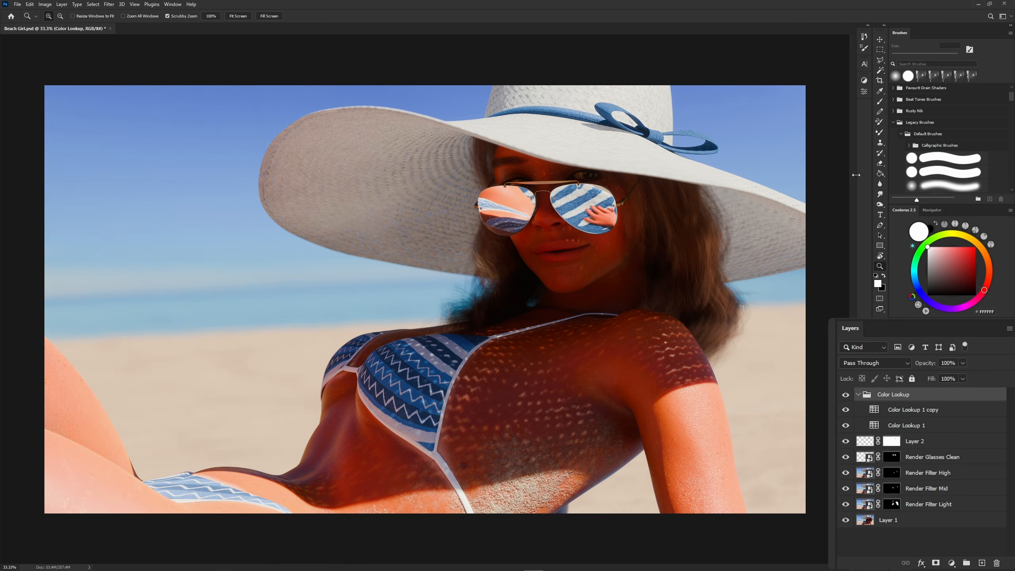
{"action": "left_click", "coordinate": [863, 80]}
{"action": "left_click", "coordinate": [751, 262]}
{"action": "left_click", "coordinate": [863, 80]}
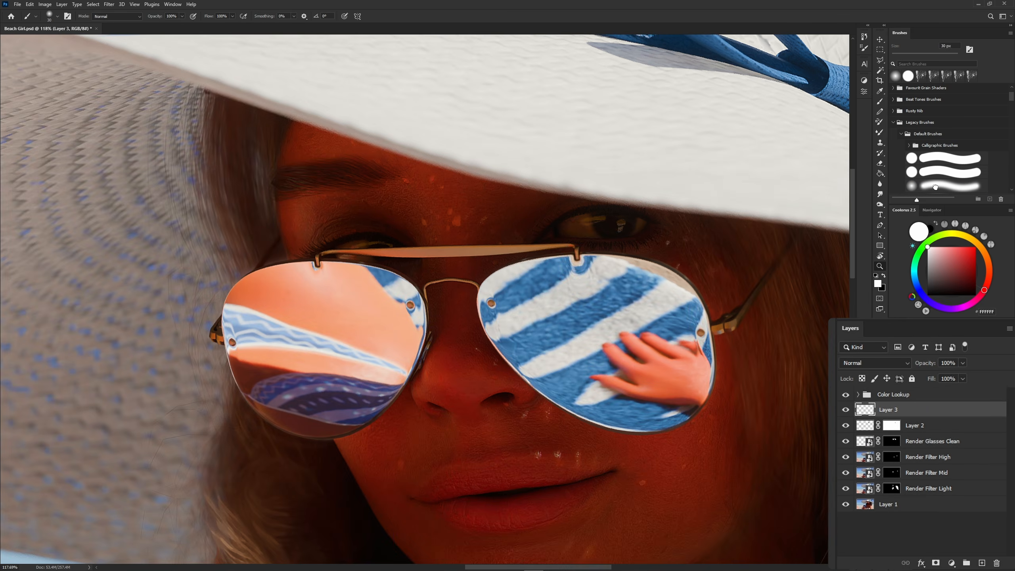
Step: Paint soft white over the visible eye on Layer 3, set the layer to Soft Light, and shade the eye with black
{"action": "left_click", "coordinate": [935, 186]}
{"action": "left_click_drag", "start_coordinate": [566, 232], "coordinate": [632, 228]}
{"action": "left_click", "coordinate": [868, 364]}
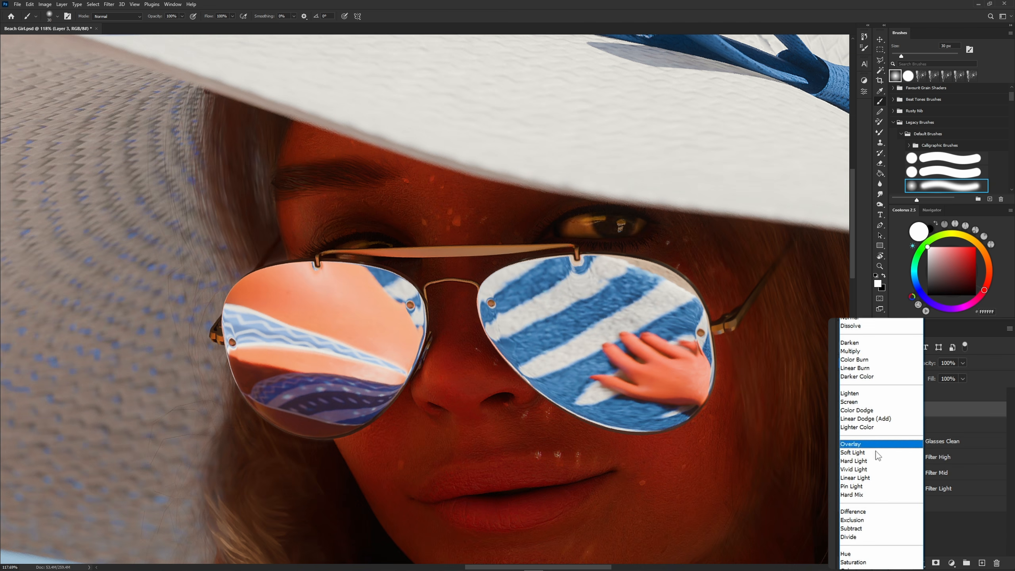
{"action": "left_click", "coordinate": [855, 452]}
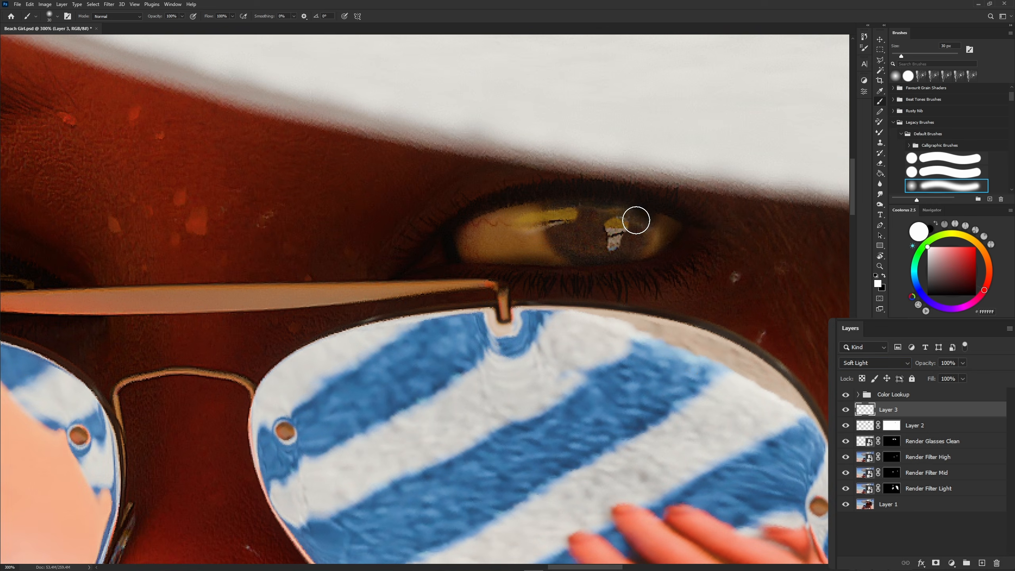
{"action": "key", "text": "x"}
{"action": "left_click_drag", "start_coordinate": [704, 223], "coordinate": [442, 250]}
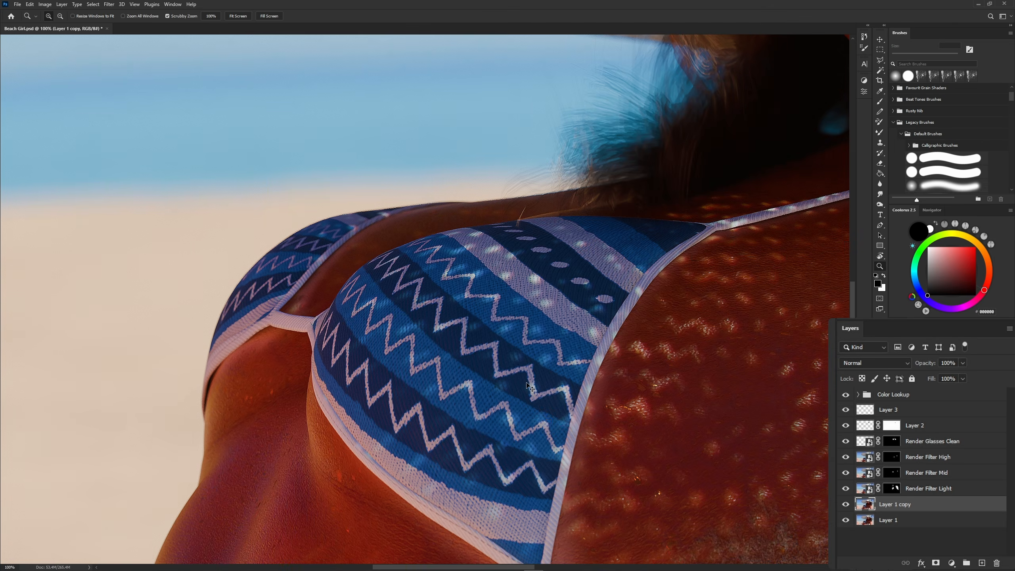
Step: Hide Layer 1 copy behind a black mask and select the bikini's patterned fabric with the Magic Wand
{"action": "left_click_drag", "start_coordinate": [515, 370], "coordinate": [492, 370]}
{"action": "left_click", "coordinate": [937, 562], "text": "alt"}
{"action": "key", "text": "w"}
{"action": "left_click", "coordinate": [508, 370], "text": "shift"}
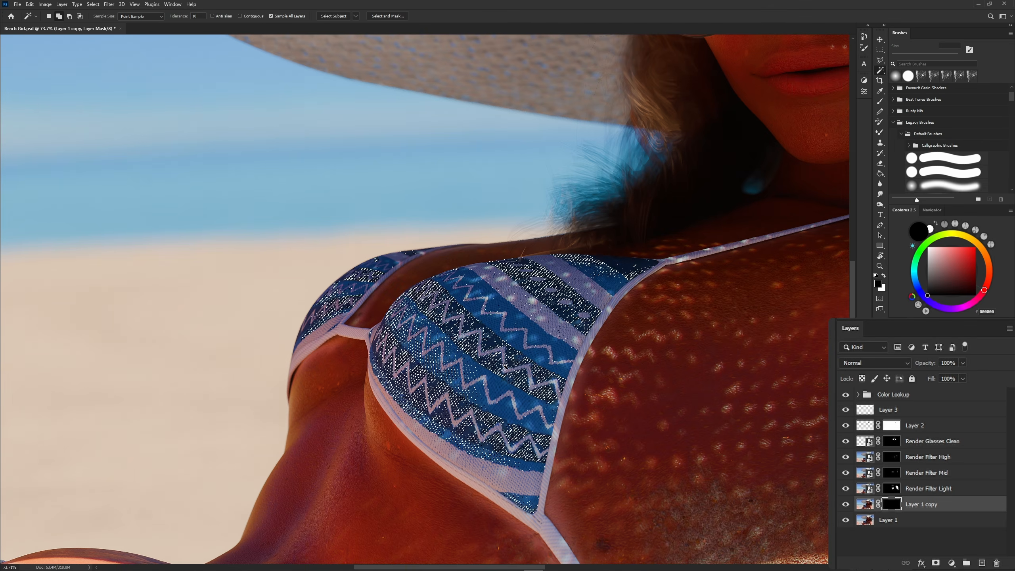
{"action": "left_click", "coordinate": [465, 405], "text": "shift"}
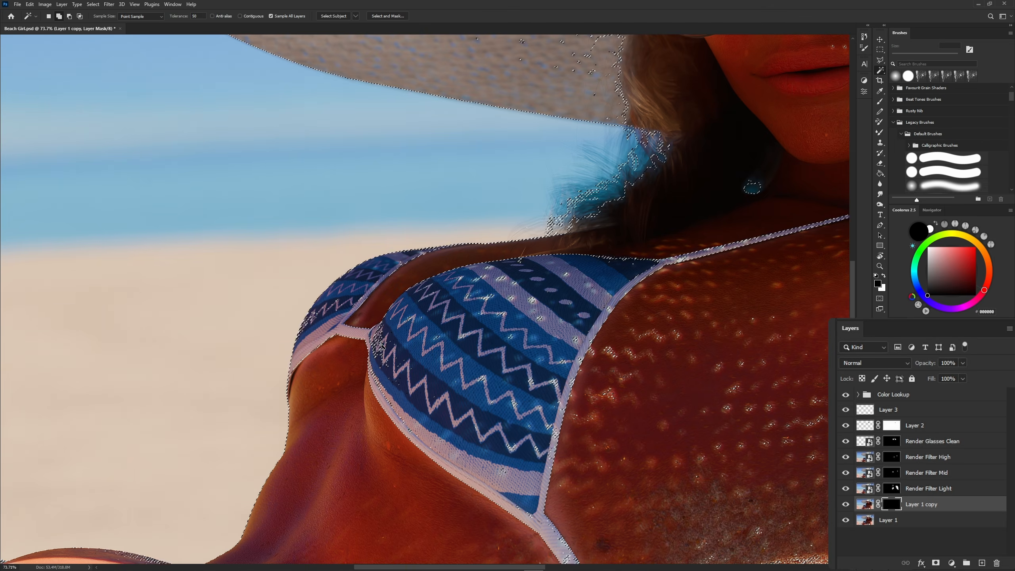
Step: Paint white inside the selection on the Layer 1 copy mask to reveal the bikini top, and clear the selection
{"action": "mouse_move", "coordinate": [655, 265]}
{"action": "left_mouse_down"}
{"action": "mouse_move", "coordinate": [407, 301]}
{"action": "mouse_move", "coordinate": [531, 503]}
{"action": "mouse_move", "coordinate": [438, 383]}
{"action": "mouse_move", "coordinate": [523, 480]}
{"action": "left_mouse_up"}
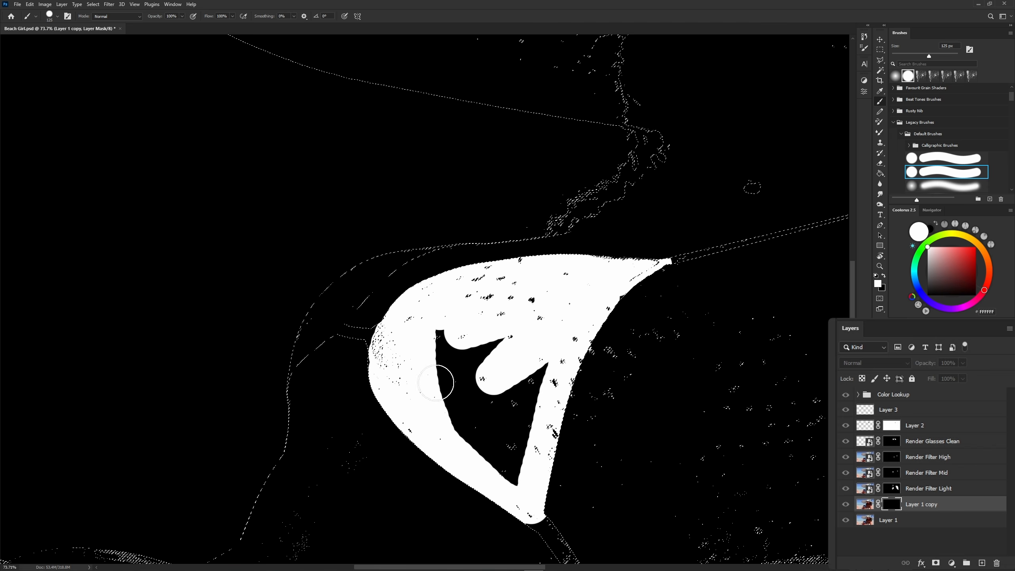
{"action": "mouse_move", "coordinate": [444, 248]}
{"action": "left_mouse_down"}
{"action": "mouse_move", "coordinate": [336, 290]}
{"action": "mouse_move", "coordinate": [352, 332]}
{"action": "left_mouse_up"}
{"action": "left_click", "coordinate": [864, 504]}
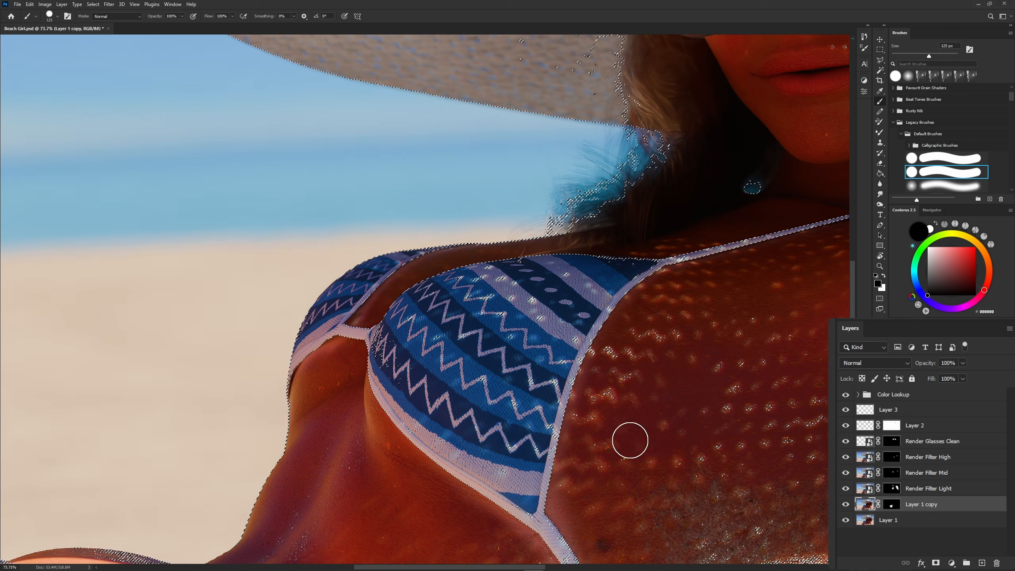
{"action": "left_click", "coordinate": [880, 49]}
{"action": "key", "text": "ctrl+d"}
Step: Apply the Sharpen filter to the Layer 1 copy image
{"action": "left_click", "coordinate": [845, 504]}
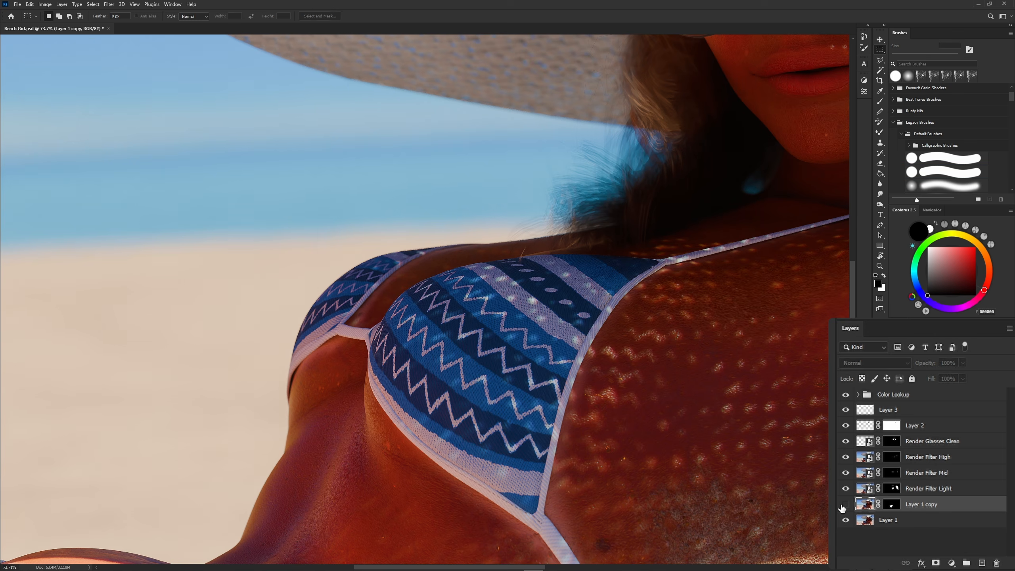
{"action": "left_click", "coordinate": [108, 4]}
{"action": "mouse_move", "coordinate": [177, 150]}
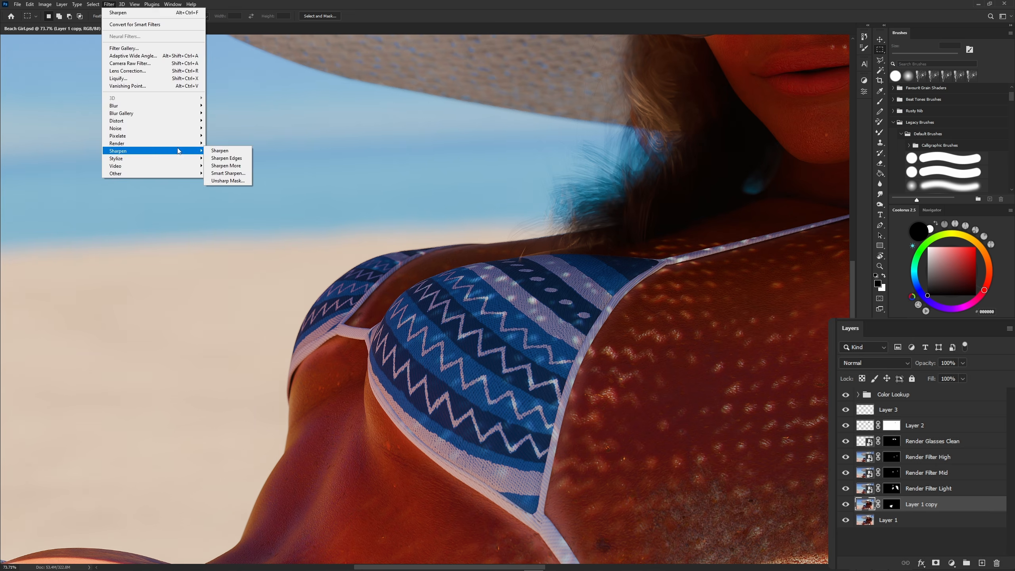
{"action": "left_click", "coordinate": [217, 150]}
{"action": "key", "text": "z"}
{"action": "key", "text": "ctrl+0"}
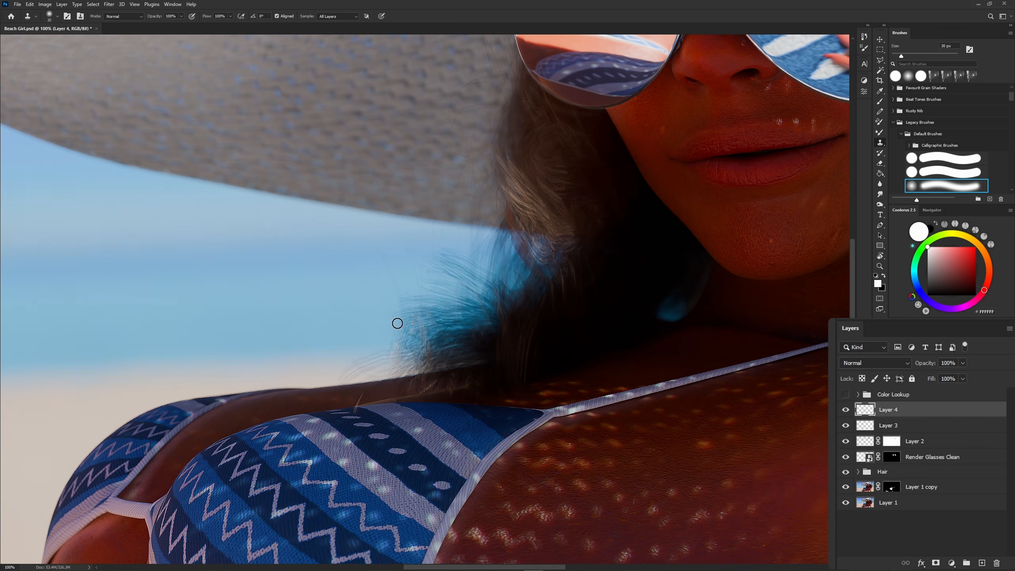
Step: Clone sky and sea over the stray blue hair ends on Layer 4 using an enlarged soft brush
{"action": "key", "text": "bracketright"}
{"action": "key", "text": "bracketright"}
{"action": "key", "text": "bracketright"}
{"action": "key", "text": "bracketright"}
{"action": "key", "text": "bracketright"}
{"action": "key", "text": "bracketright"}
{"action": "key", "text": "bracketright"}
{"action": "left_click_drag", "start_coordinate": [404, 323], "coordinate": [464, 268]}
{"action": "left_click", "coordinate": [399, 257], "text": "alt"}
{"action": "left_click", "coordinate": [333, 352], "text": "alt"}
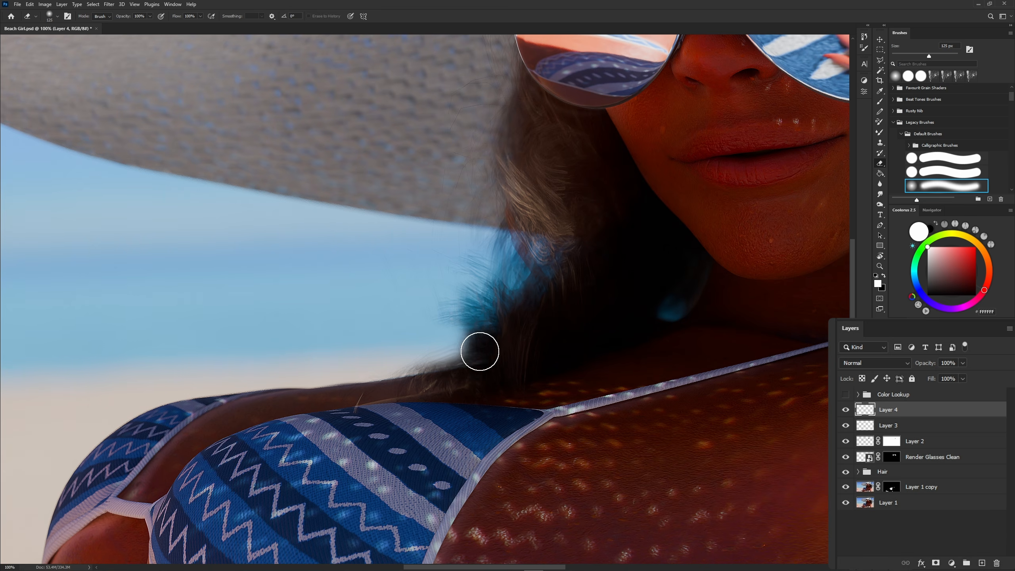
{"action": "key", "text": "z"}
{"action": "key", "text": "ctrl+0"}
{"action": "left_click", "coordinate": [495, 363]}
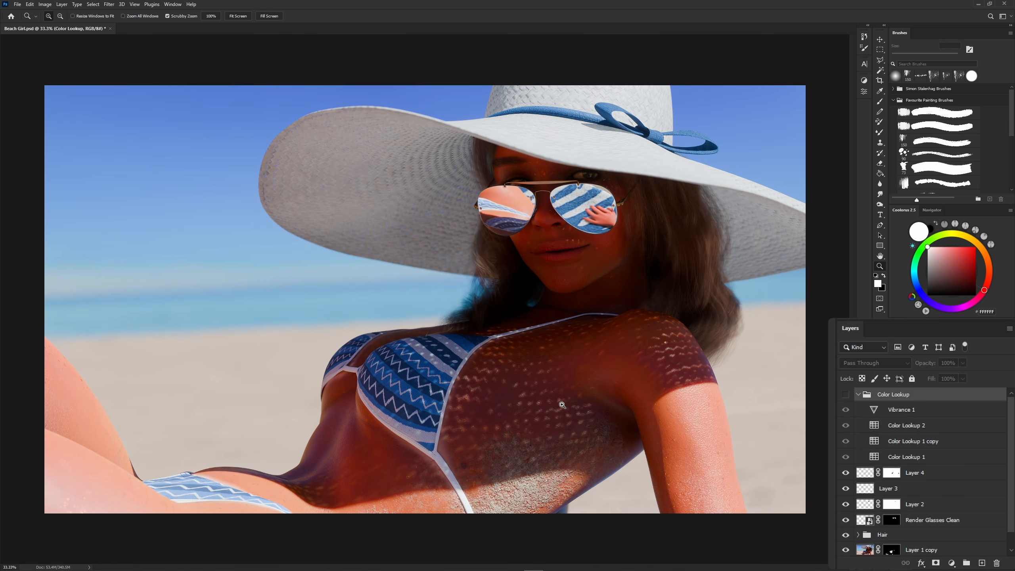
Step: Add a new layer above Layer 4 and clone clean skin over the dark blemishes on the shaded torso
{"action": "left_click_drag", "start_coordinate": [562, 405], "coordinate": [594, 366]}
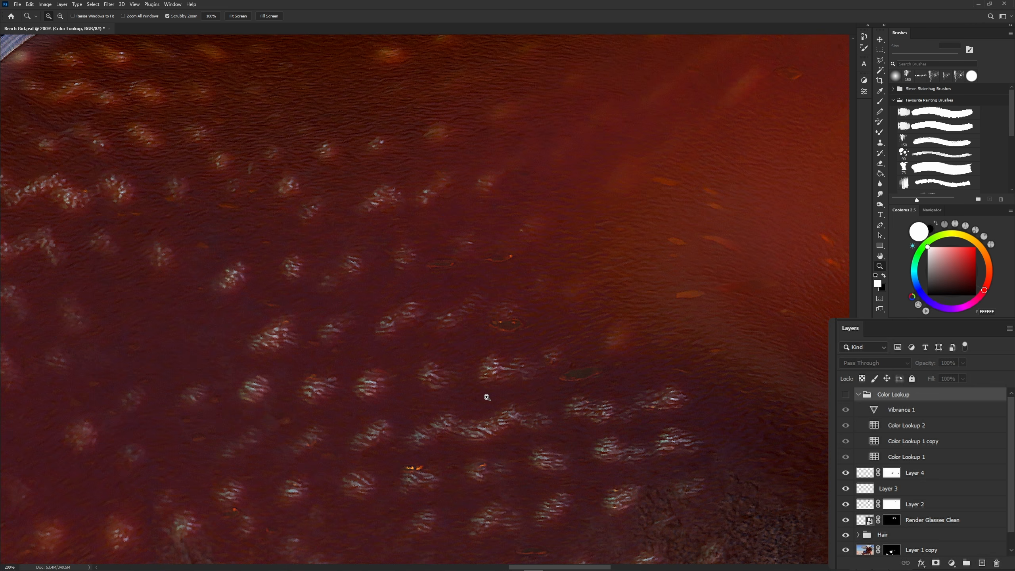
{"action": "key", "text": "ctrl+shift+alt+n"}
{"action": "key", "text": "s"}
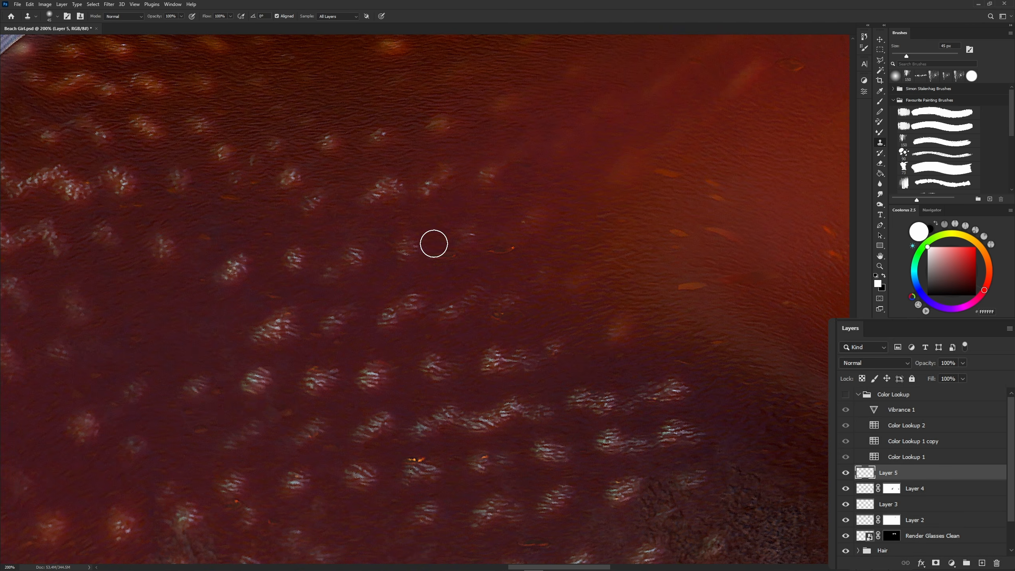
{"action": "left_click_drag", "start_coordinate": [489, 252], "coordinate": [514, 249]}
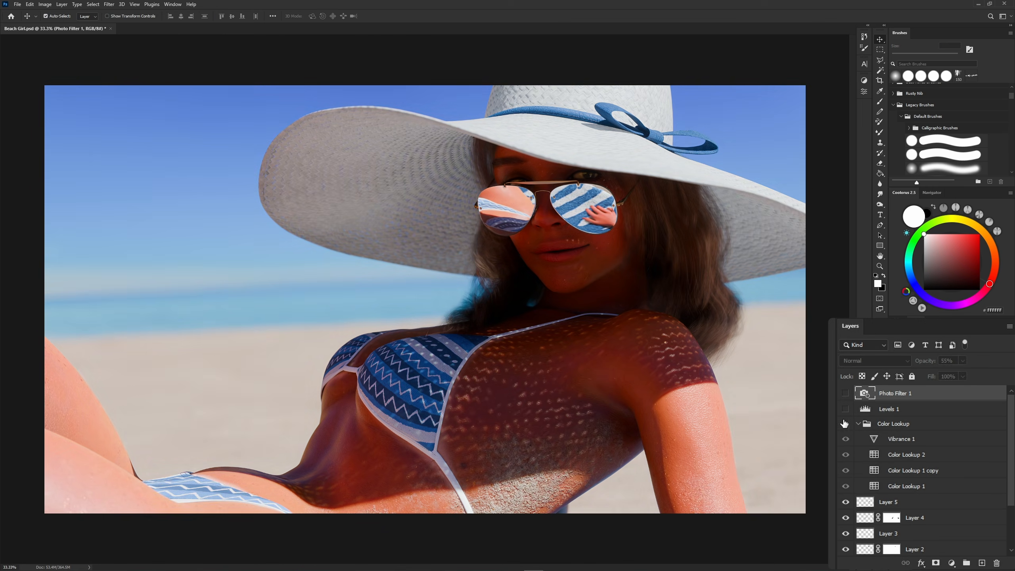
Step: Show the Photo Filter 1, Levels 1 and Color Lookup layers, and select the background around the woman with Quick Selection
{"action": "left_click", "coordinate": [844, 393]}
{"action": "left_click", "coordinate": [845, 423]}
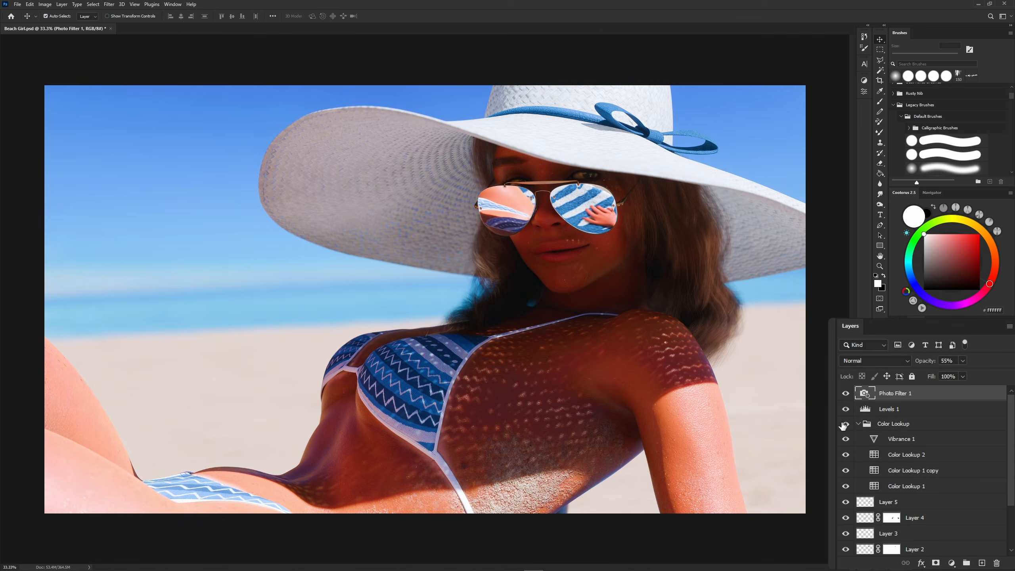
{"action": "key", "text": "w"}
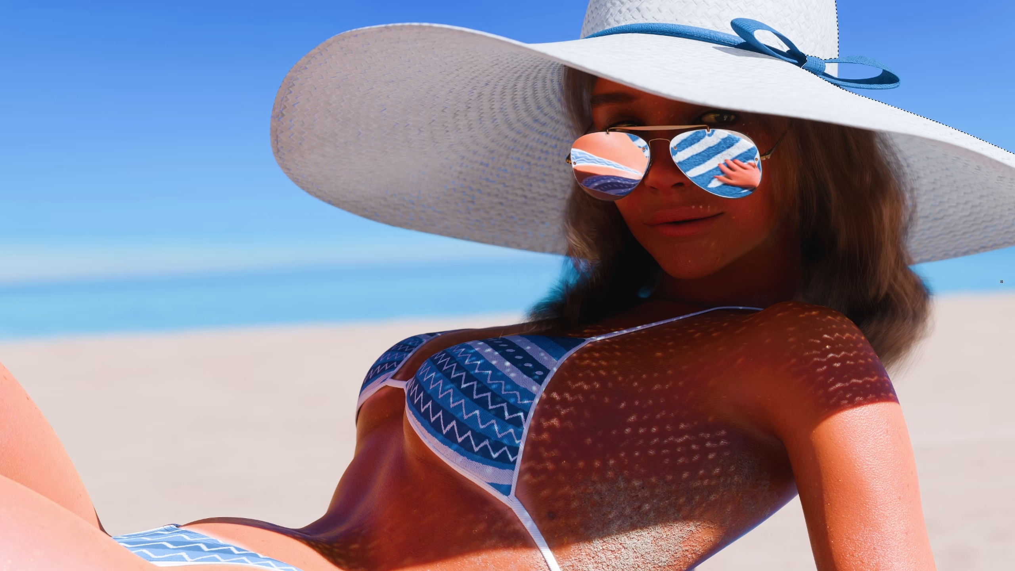
{"action": "left_click_drag", "start_coordinate": [949, 316], "coordinate": [959, 519]}
{"action": "left_click", "coordinate": [771, 540]}
{"action": "left_click_drag", "start_coordinate": [415, 296], "coordinate": [149, 242]}
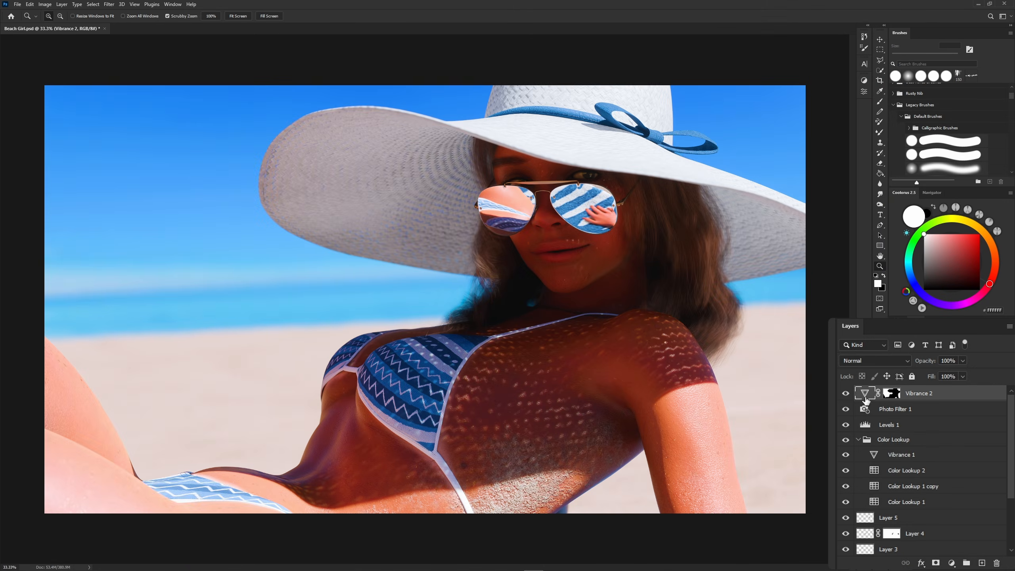
Step: Raise the saturation in the masked Vibrance 2 adjustment
{"action": "double_click", "coordinate": [863, 393]}
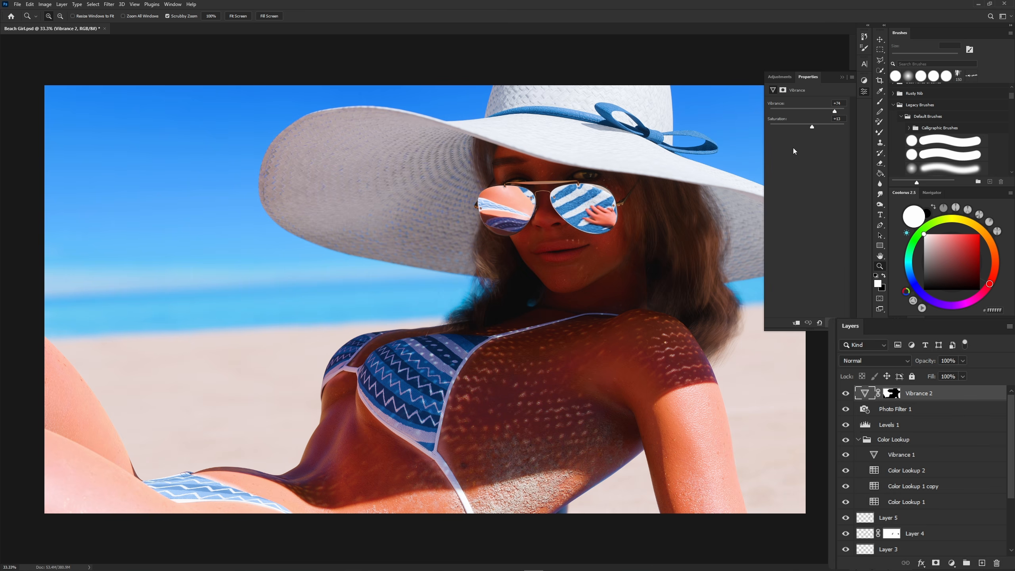
{"action": "mouse_move", "coordinate": [825, 127]}
{"action": "left_mouse_down"}
{"action": "mouse_move", "coordinate": [805, 128]}
{"action": "mouse_move", "coordinate": [830, 126]}
{"action": "left_mouse_up"}
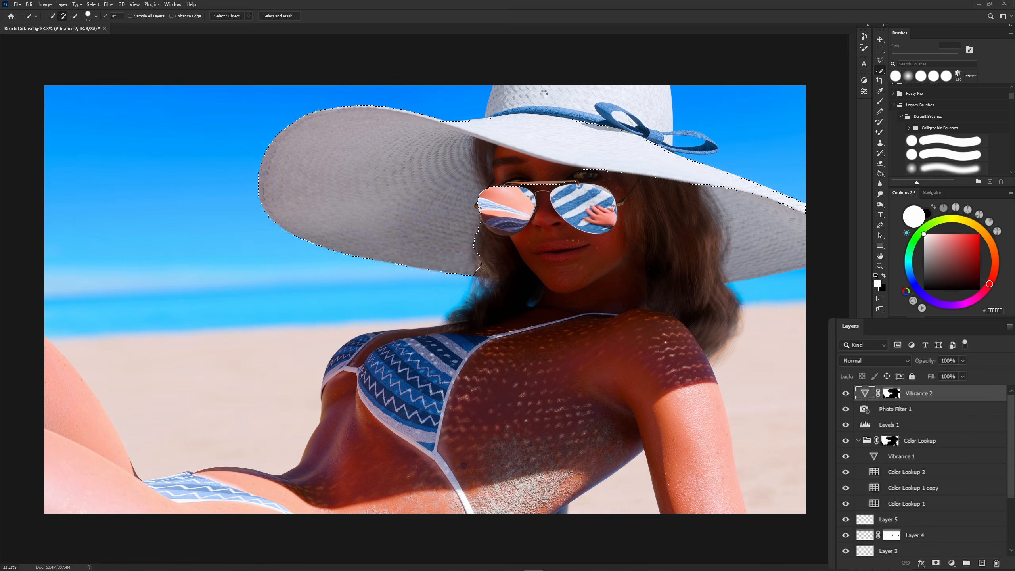
Step: Extend the hat selection over the crown and the far side of the brim
{"action": "left_click_drag", "start_coordinate": [544, 93], "coordinate": [643, 103]}
{"action": "left_click_drag", "start_coordinate": [759, 212], "coordinate": [771, 243]}
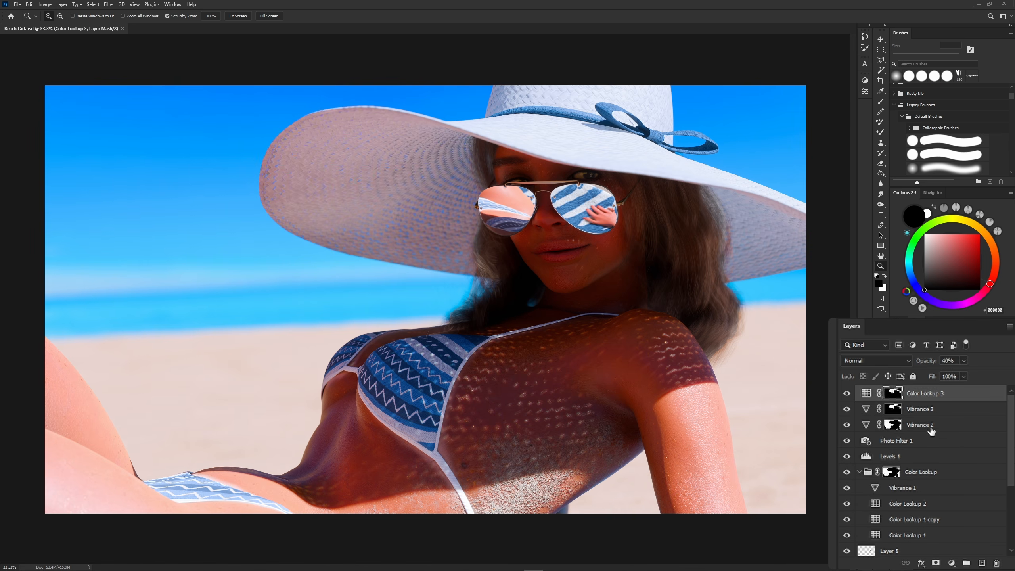
Step: Duplicate the Vibrance 2 adjustment above Color Lookup 3 and paint the hat and its bow black in the copy's mask
{"action": "left_click_drag", "start_coordinate": [932, 429], "coordinate": [938, 388]}
{"action": "left_click", "coordinate": [892, 413], "text": "ctrl"}
{"action": "left_click", "coordinate": [892, 393], "text": "alt"}
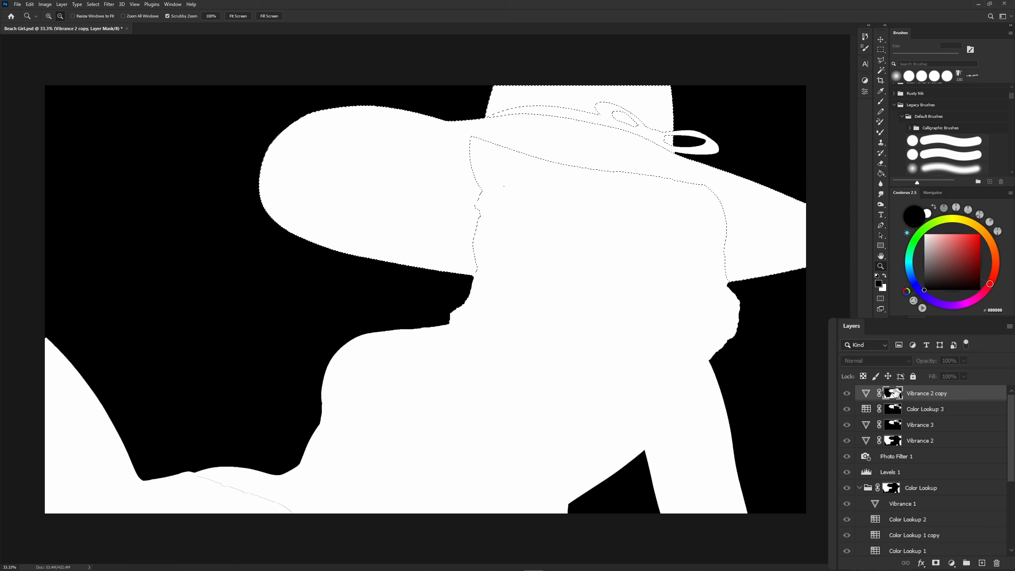
{"action": "key", "text": "b"}
{"action": "left_click", "coordinate": [946, 155]}
{"action": "mouse_move", "coordinate": [352, 188]}
{"action": "left_mouse_down"}
{"action": "mouse_move", "coordinate": [757, 270]}
{"action": "mouse_move", "coordinate": [356, 134]}
{"action": "left_mouse_up"}
{"action": "left_click_drag", "start_coordinate": [538, 92], "coordinate": [593, 63]}
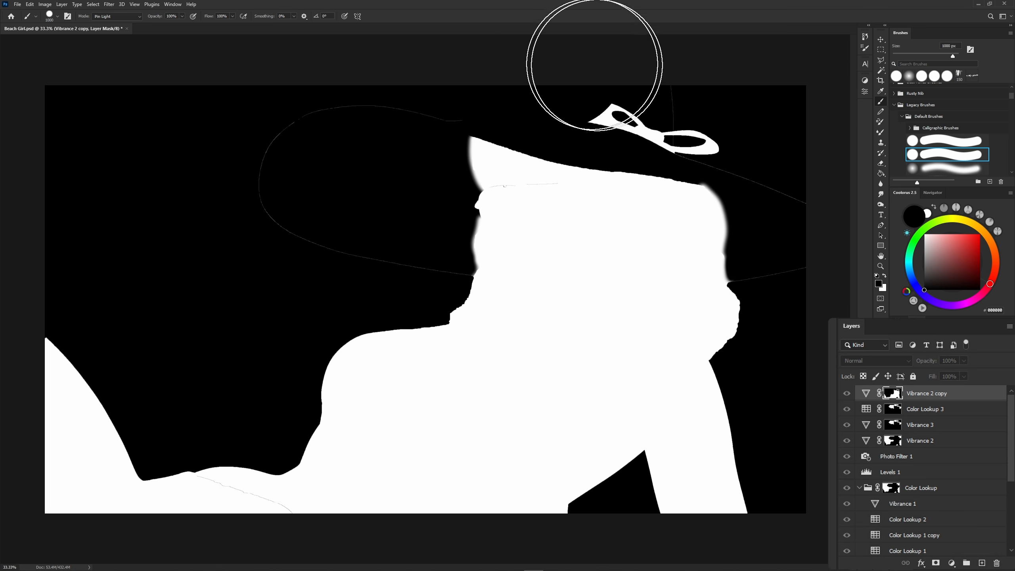
{"action": "left_click_drag", "start_coordinate": [594, 64], "coordinate": [675, 100]}
Step: Paint the sunlit arm, bikini bottom and legs black in the Vibrance 2 copy mask
{"action": "mouse_move", "coordinate": [707, 397]}
{"action": "left_mouse_down"}
{"action": "mouse_move", "coordinate": [680, 498]}
{"action": "mouse_move", "coordinate": [684, 418]}
{"action": "mouse_move", "coordinate": [703, 430]}
{"action": "left_mouse_up"}
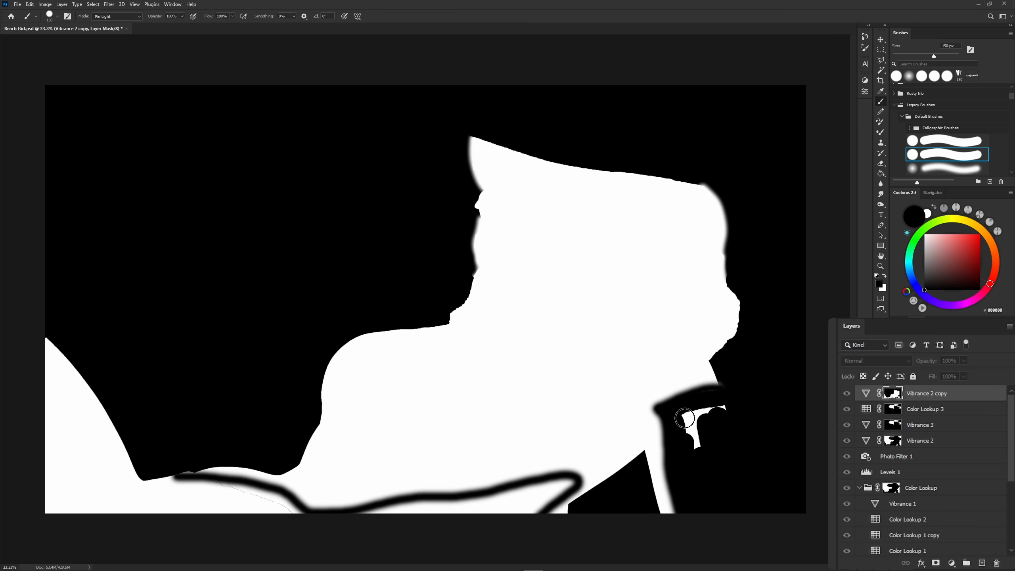
{"action": "mouse_move", "coordinate": [155, 491]}
{"action": "left_mouse_down"}
{"action": "mouse_move", "coordinate": [163, 503]}
{"action": "mouse_move", "coordinate": [271, 498]}
{"action": "left_mouse_up"}
{"action": "left_click_drag", "start_coordinate": [271, 498], "coordinate": [240, 504]}
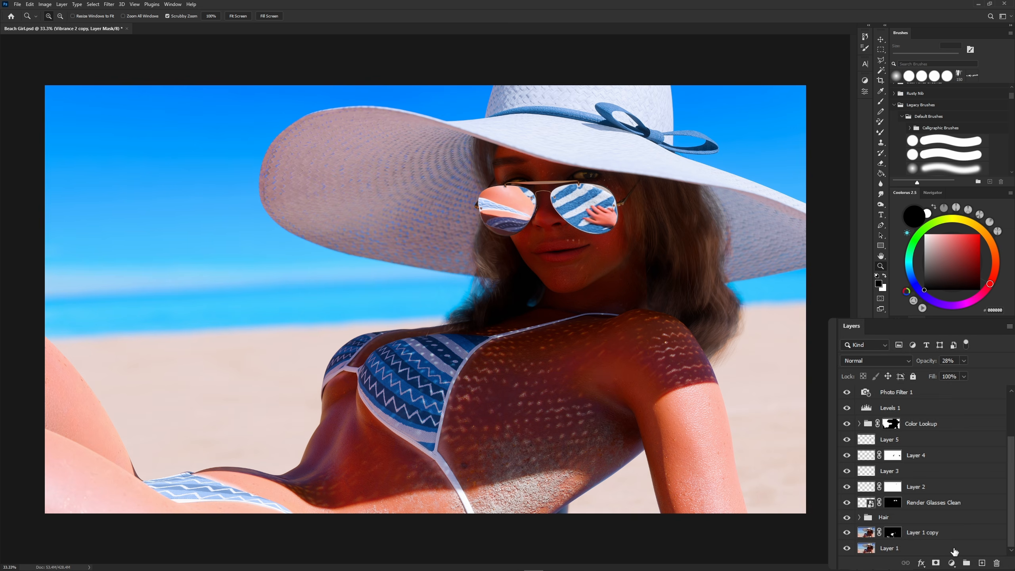
Step: Group all the layers as Layers and place a merged copy of the whole image above the group
{"action": "left_click", "coordinate": [954, 549], "text": "shift"}
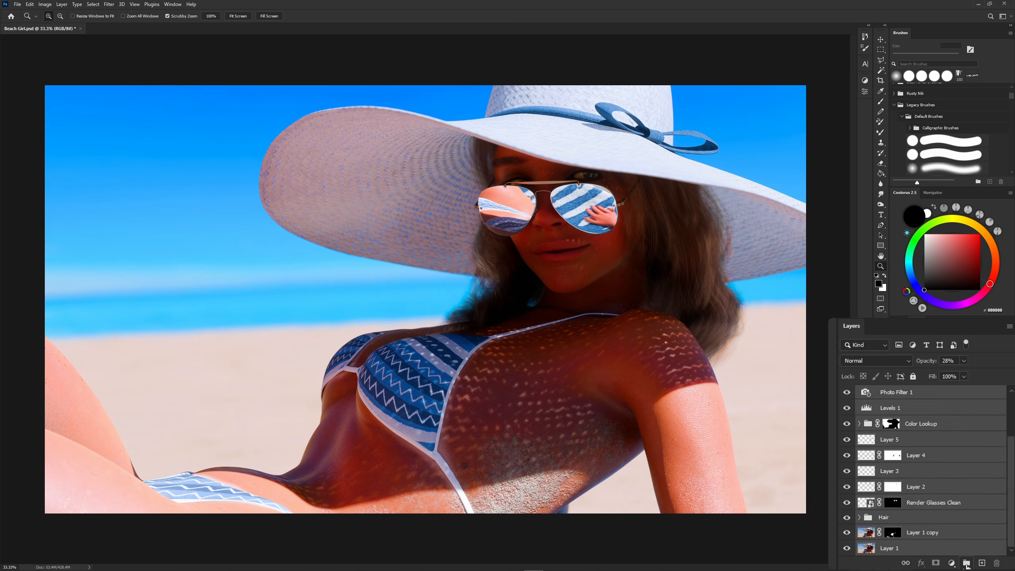
{"action": "left_click", "coordinate": [964, 563]}
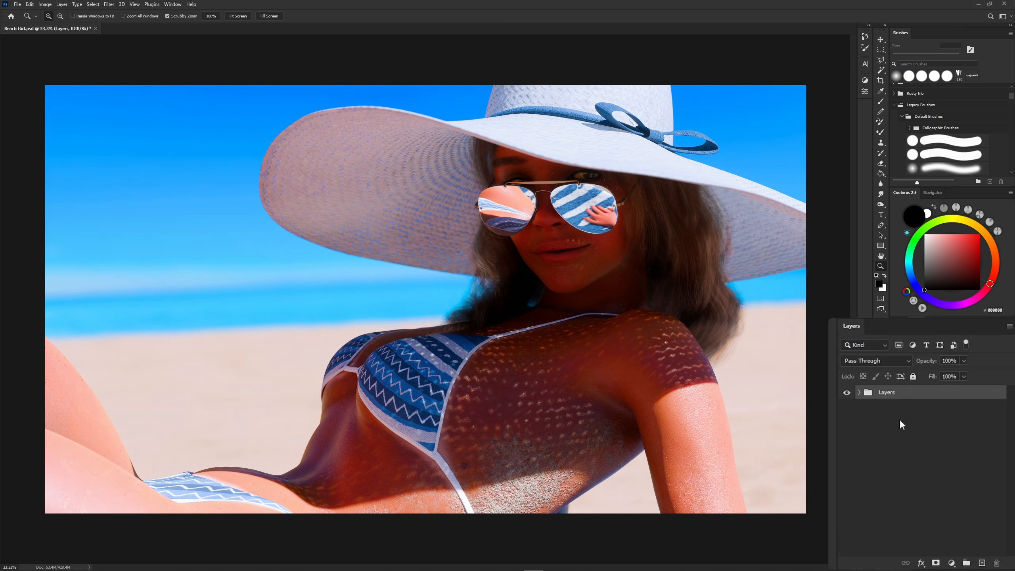
{"action": "key", "text": "v"}
{"action": "key", "text": "ctrl+a"}
{"action": "left_click", "coordinate": [30, 4]}
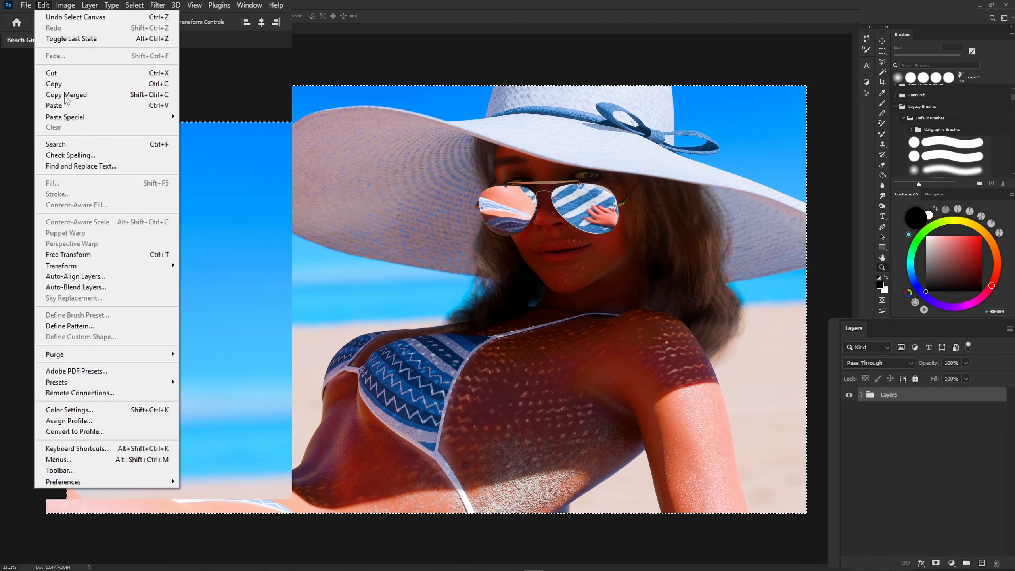
{"action": "mouse_move", "coordinate": [120, 116]}
{"action": "left_click", "coordinate": [224, 128]}
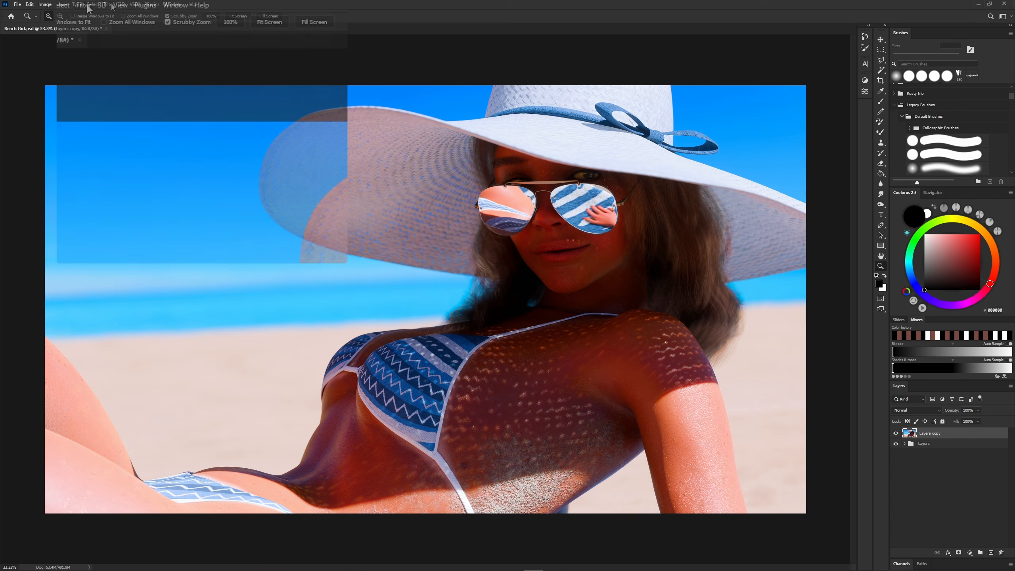
Step: Add monochromatic Gaussian noise to the merged Layers copy layer
{"action": "left_click", "coordinate": [109, 4]}
{"action": "mouse_move", "coordinate": [119, 128]}
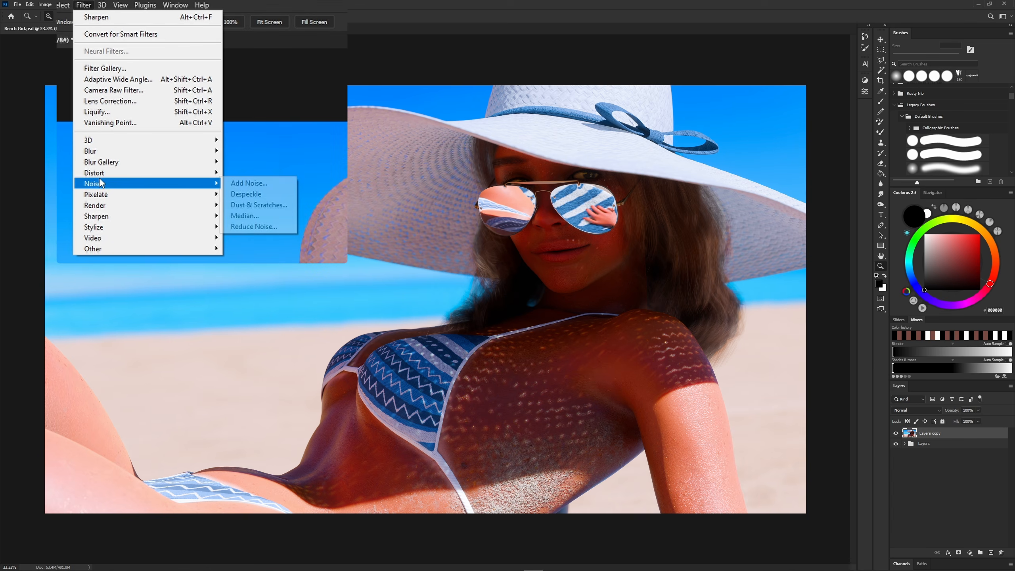
{"action": "left_click", "coordinate": [249, 183]}
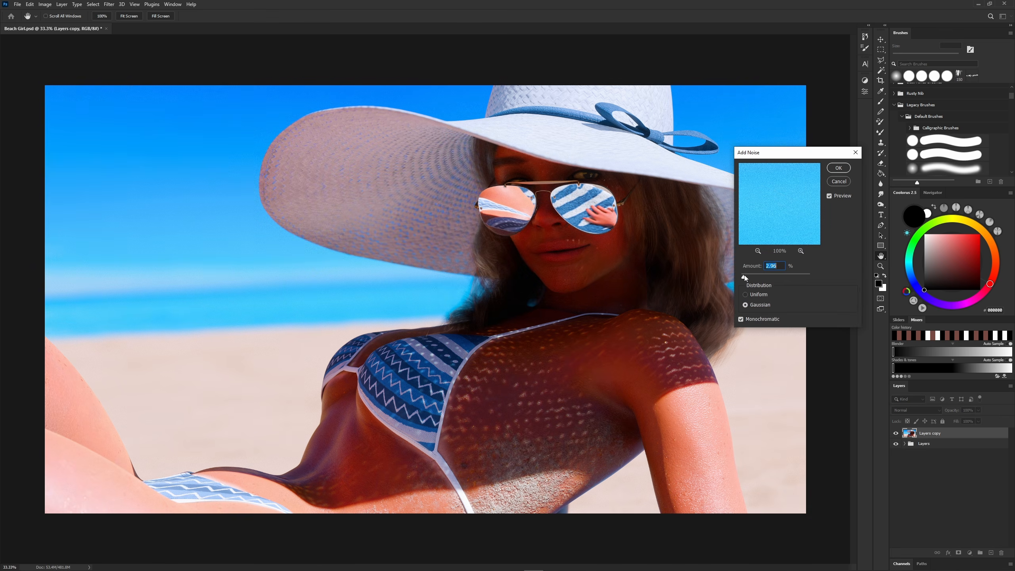